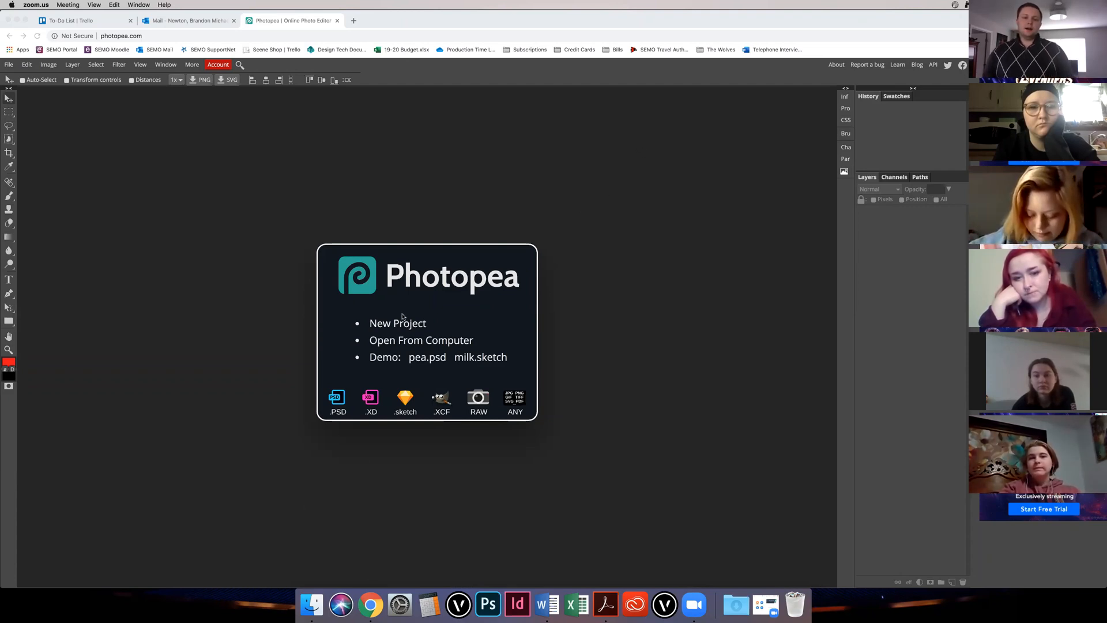
Step: Open the headshot JPEG from the computer's Personal folder and close it again
{"action": "left_click", "coordinate": [419, 342]}
{"action": "left_click", "coordinate": [419, 342]}
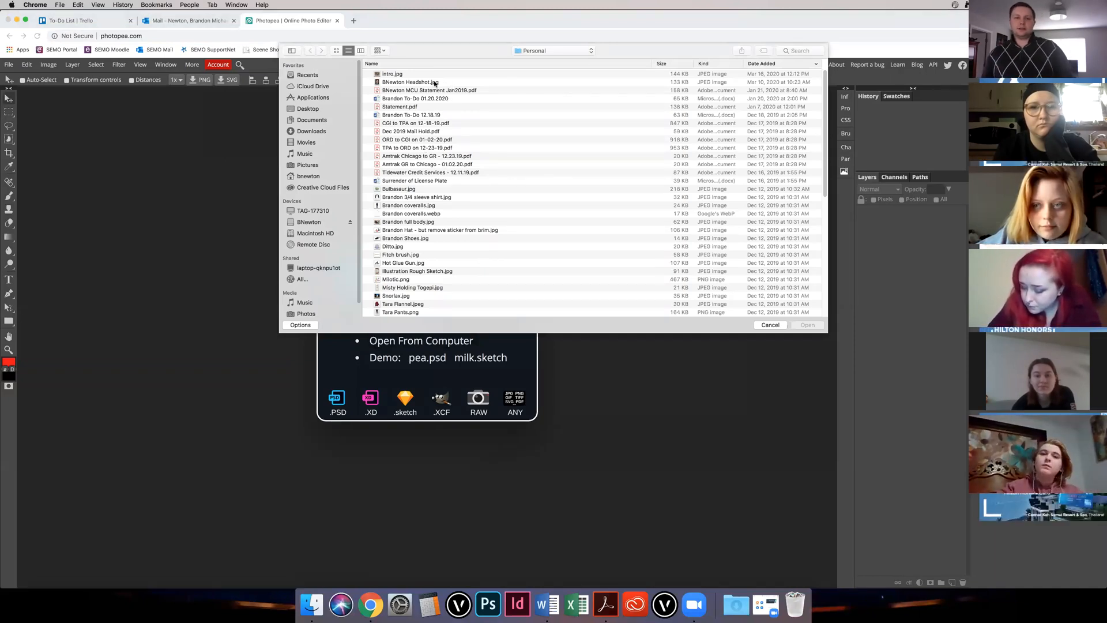
{"action": "left_click", "coordinate": [409, 82]}
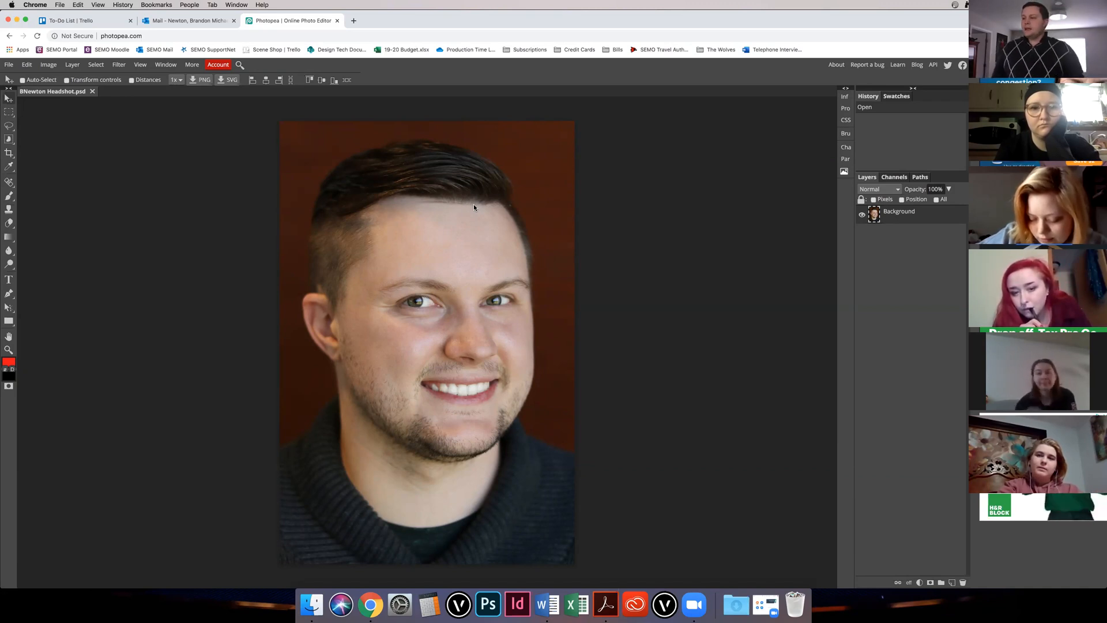
{"action": "left_click", "coordinate": [92, 92]}
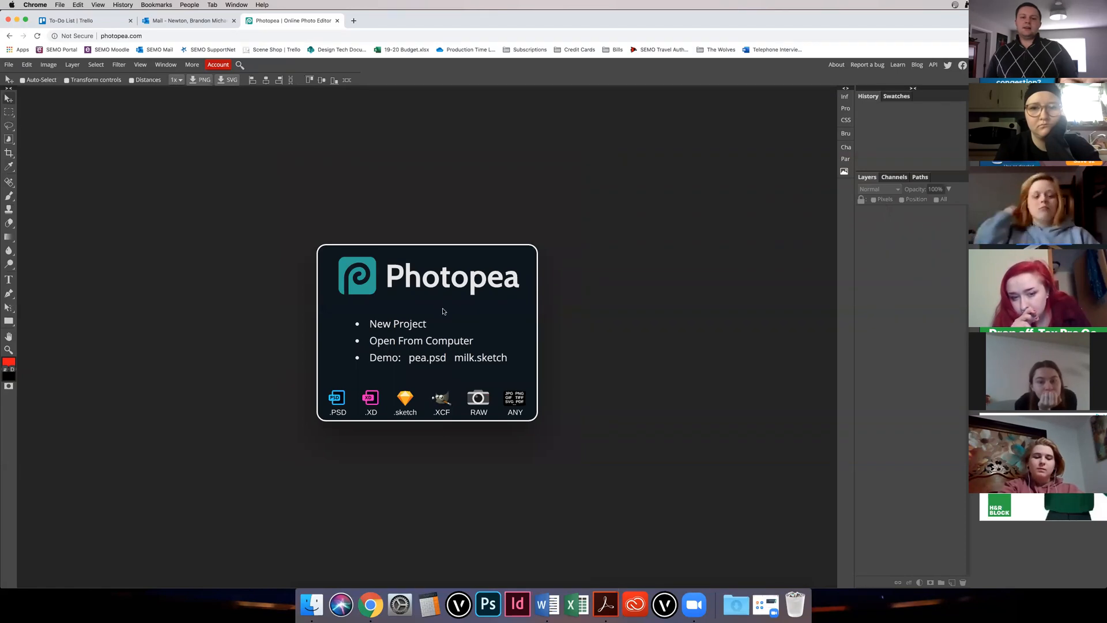
Step: Start a new project named Project 1 with its dimensions measured in inches
{"action": "left_click", "coordinate": [404, 324]}
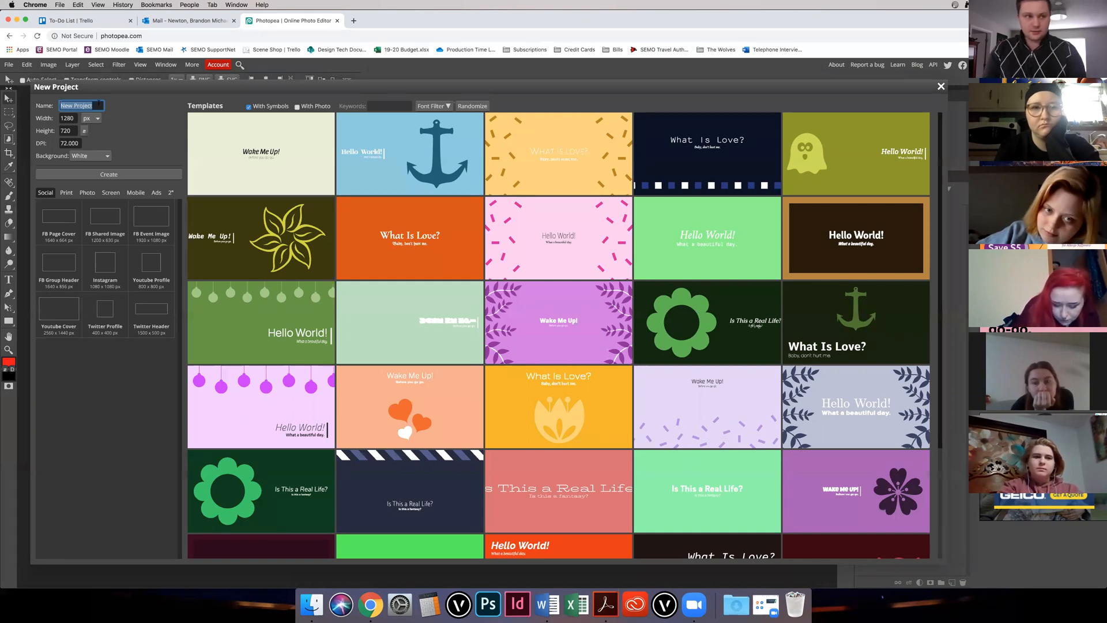
{"action": "type", "text": "Project 1"}
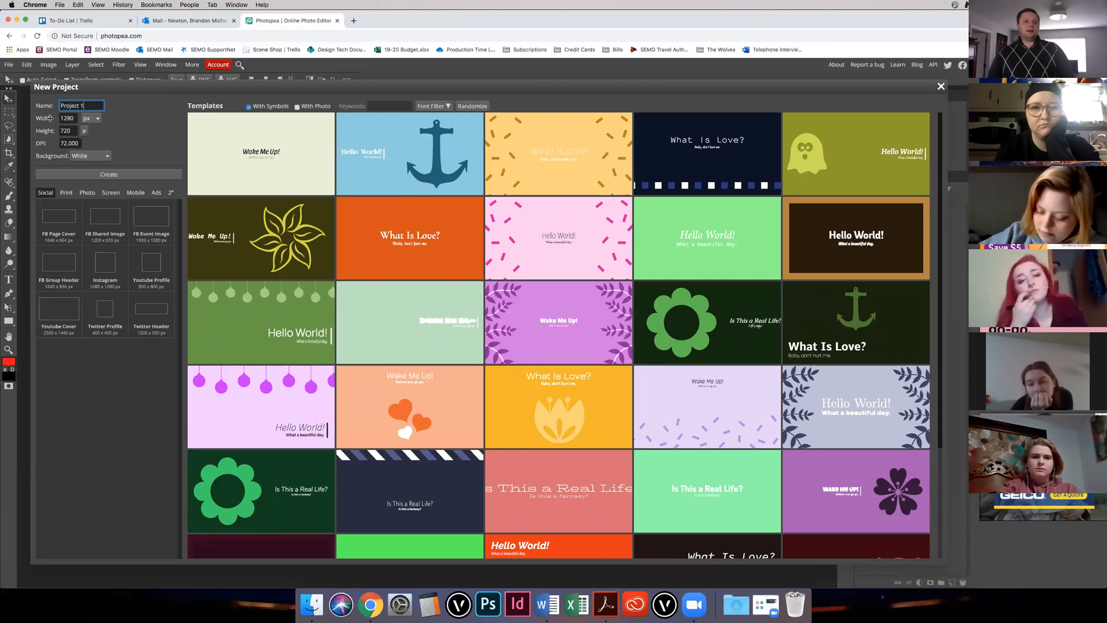
{"action": "left_click", "coordinate": [97, 118]}
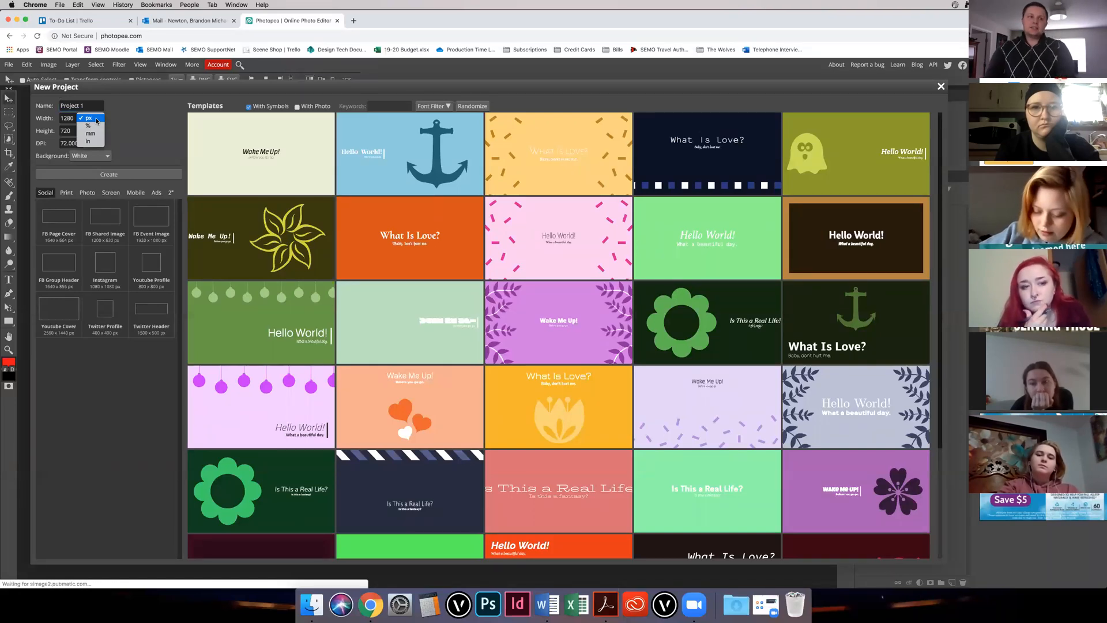
{"action": "left_click", "coordinate": [91, 140]}
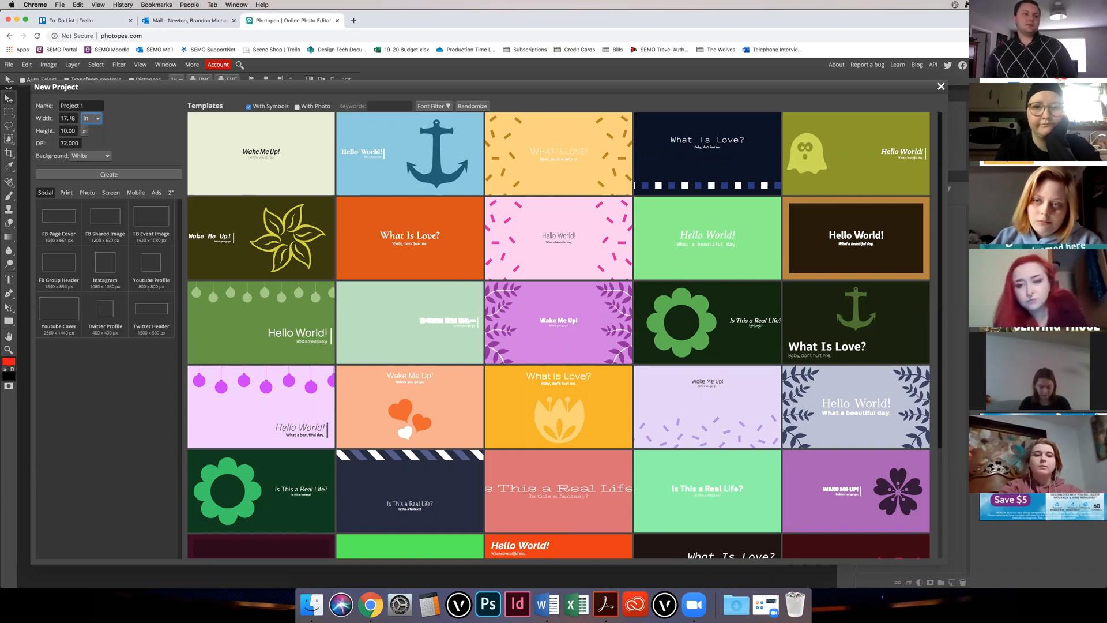
Step: Set the new project's canvas to 17 inches wide by 11 inches high at 300 DPI
{"action": "left_click_drag", "start_coordinate": [61, 118], "coordinate": [83, 119]}
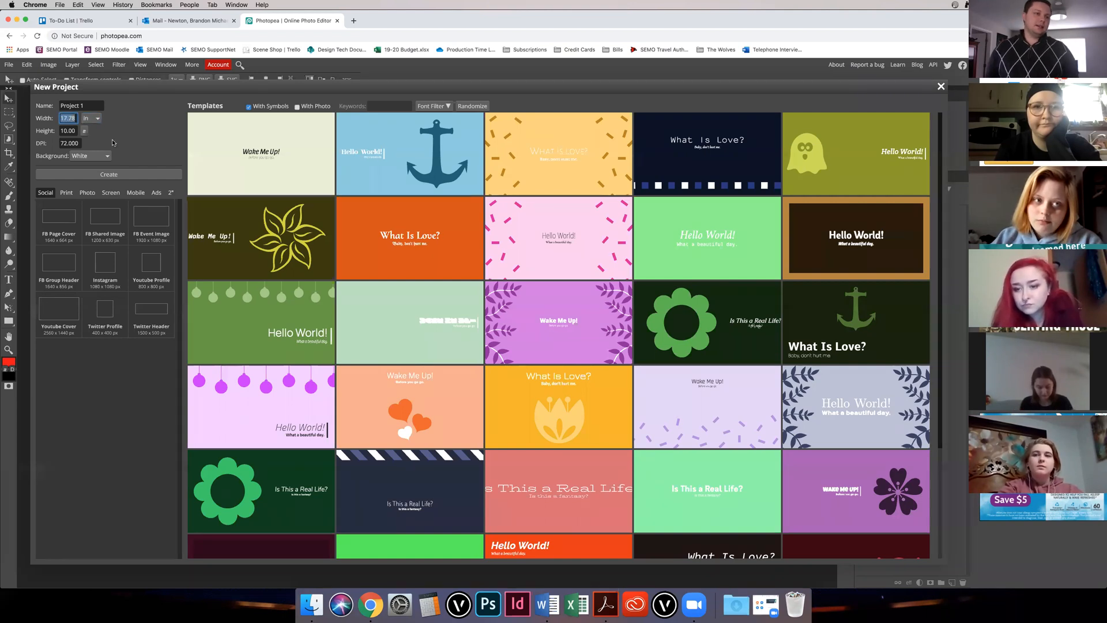
{"action": "type", "text": "17"}
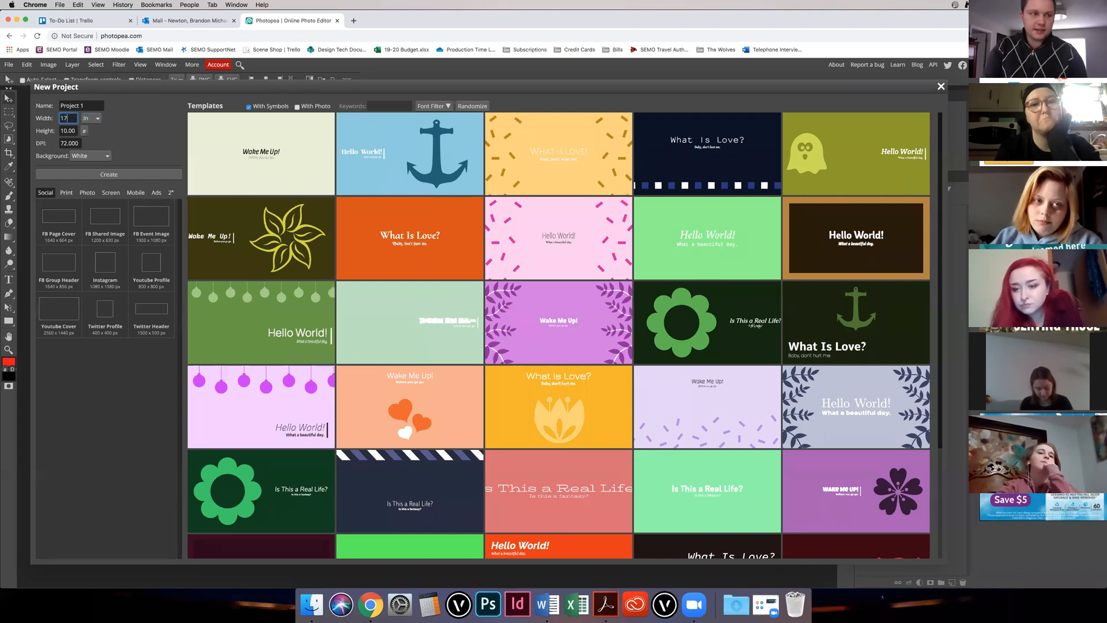
{"action": "key", "text": "Tab"}
{"action": "type", "text": "11"}
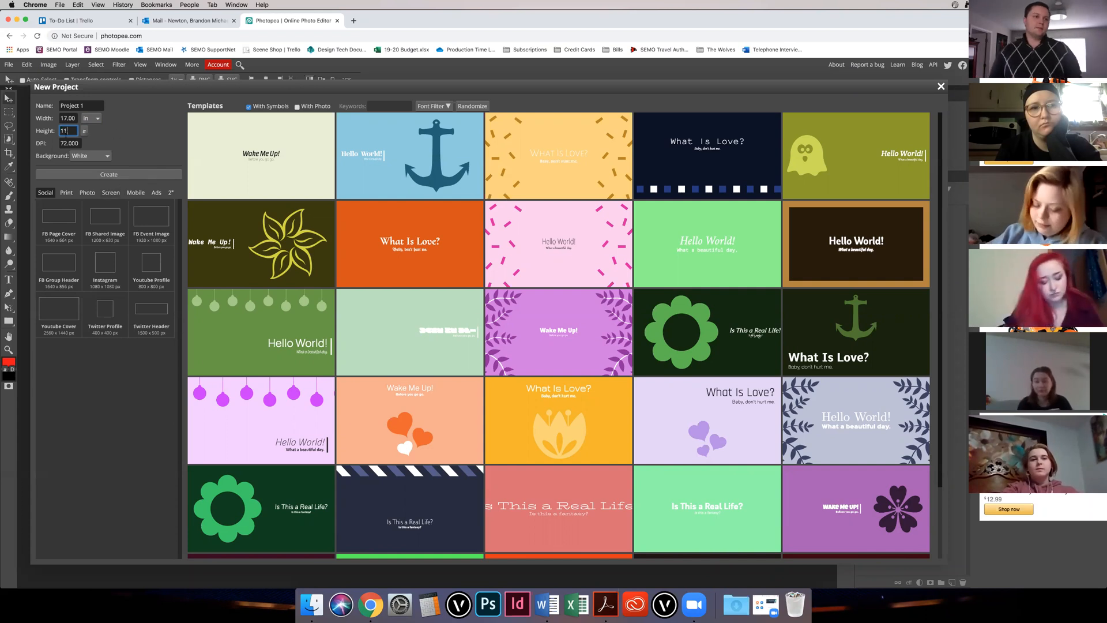
{"action": "key", "text": "Tab"}
{"action": "left_click_drag", "start_coordinate": [79, 143], "coordinate": [67, 143]}
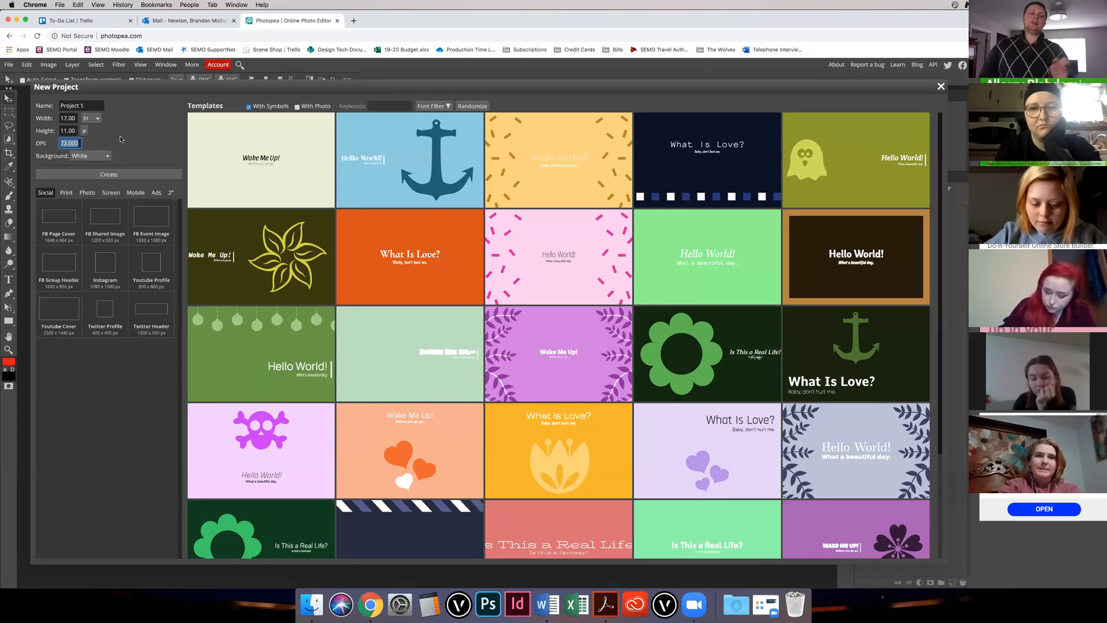
{"action": "type", "text": "300"}
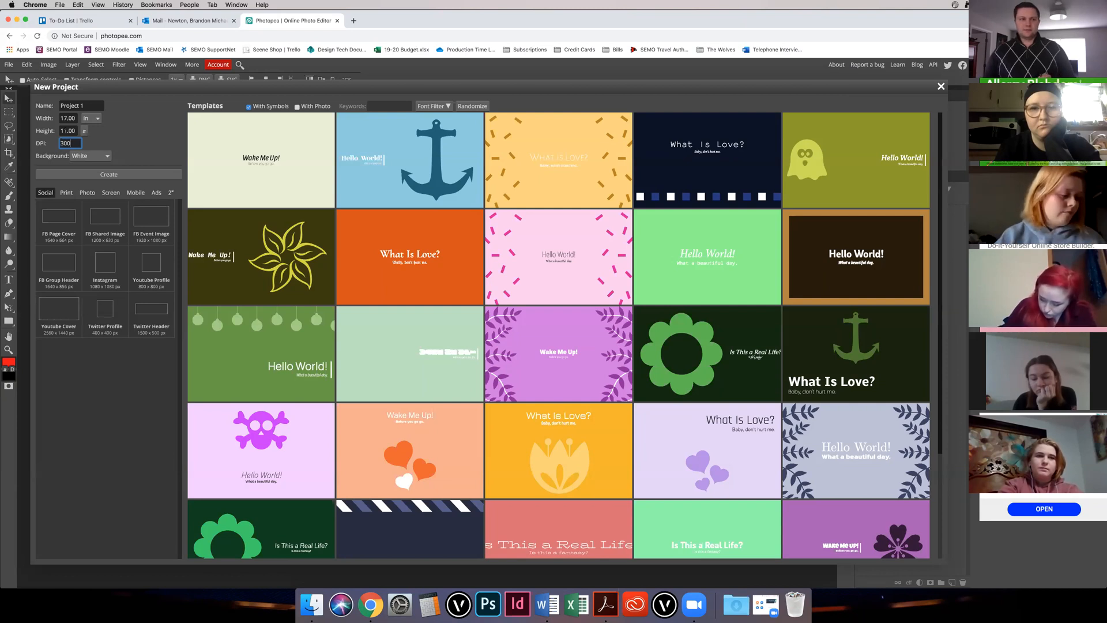
{"action": "left_click", "coordinate": [62, 131]}
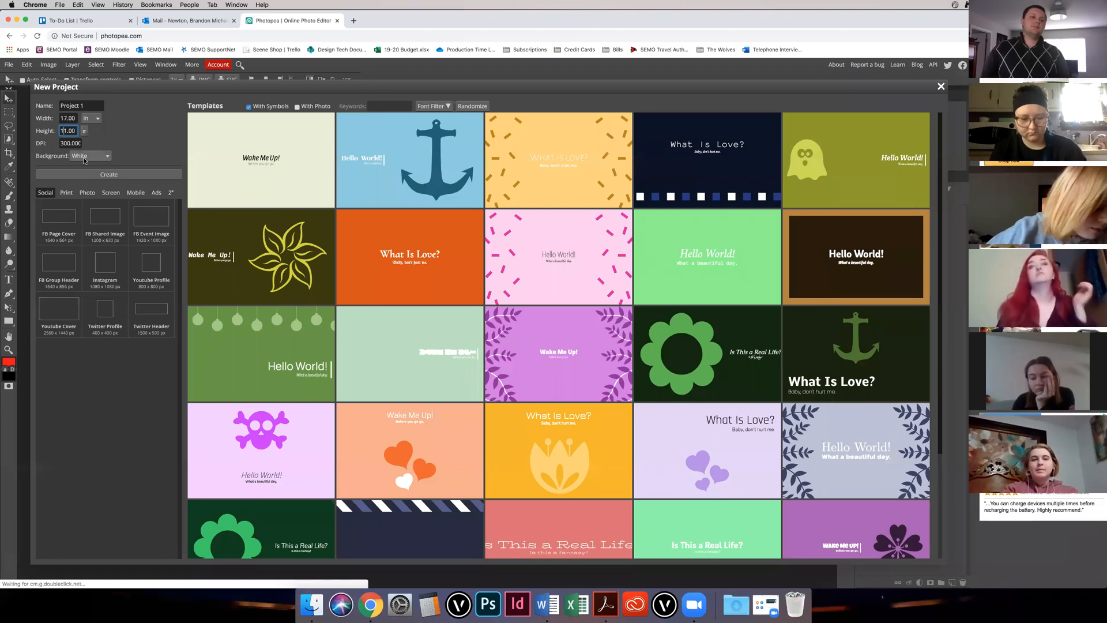
Step: Give the new project a transparent background and create it
{"action": "left_click", "coordinate": [87, 160]}
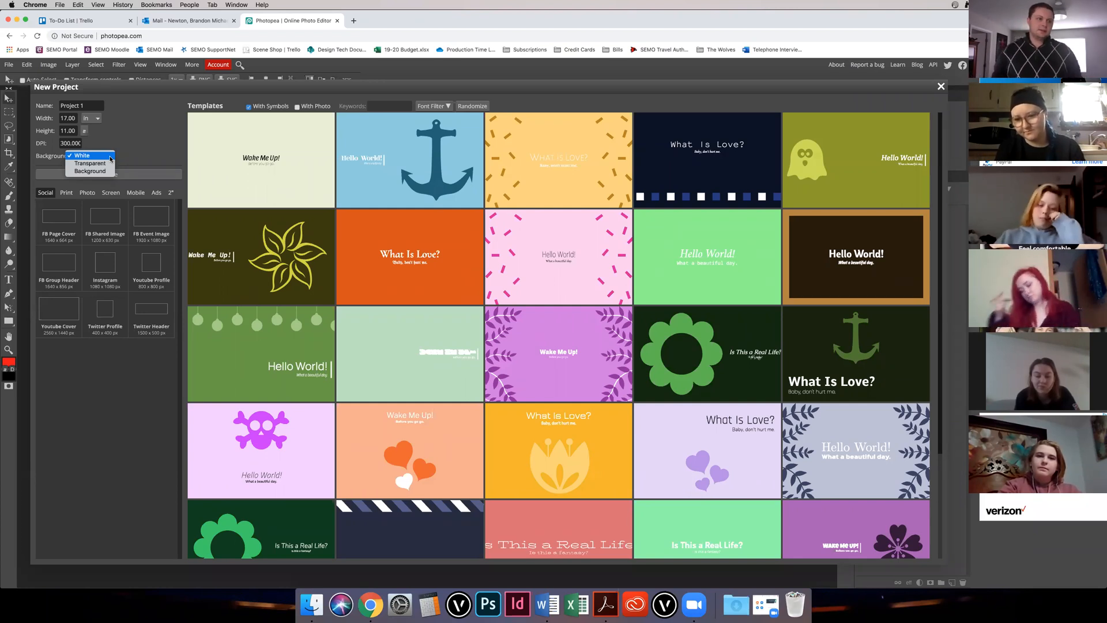
{"action": "left_click", "coordinate": [92, 163]}
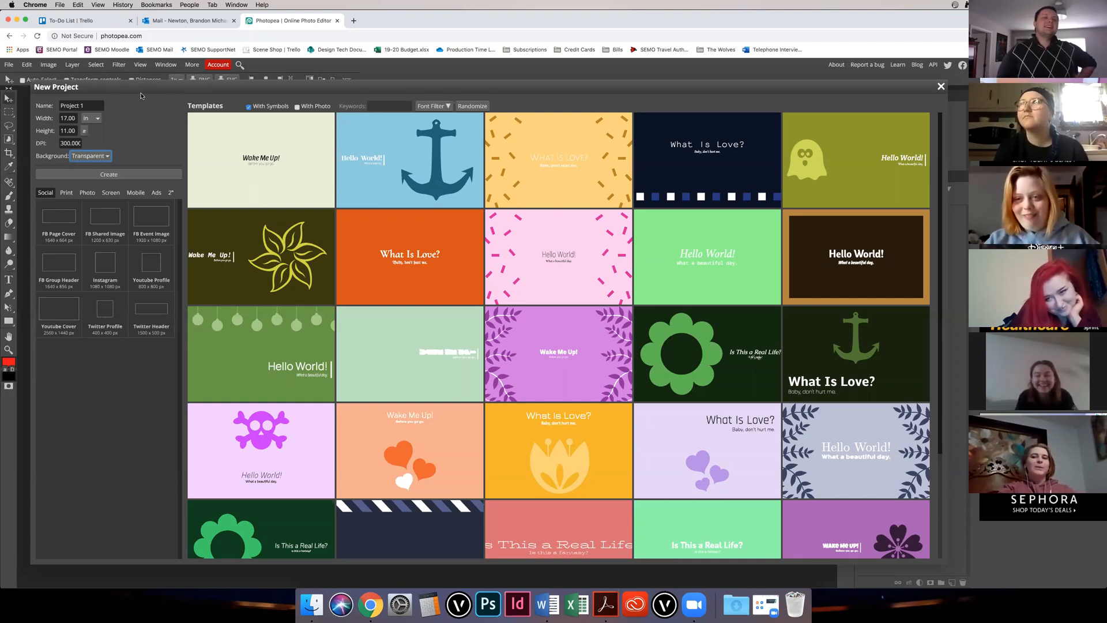
{"action": "left_click", "coordinate": [109, 176]}
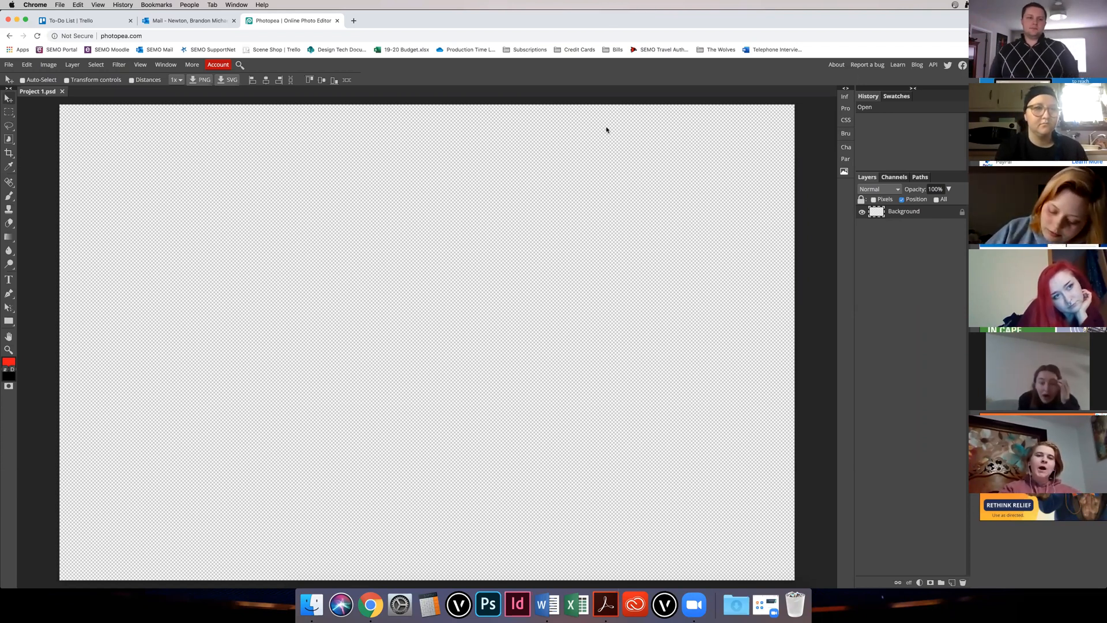
Step: Turn on the rulers around the Project 1 canvas
{"action": "left_click", "coordinate": [139, 65]}
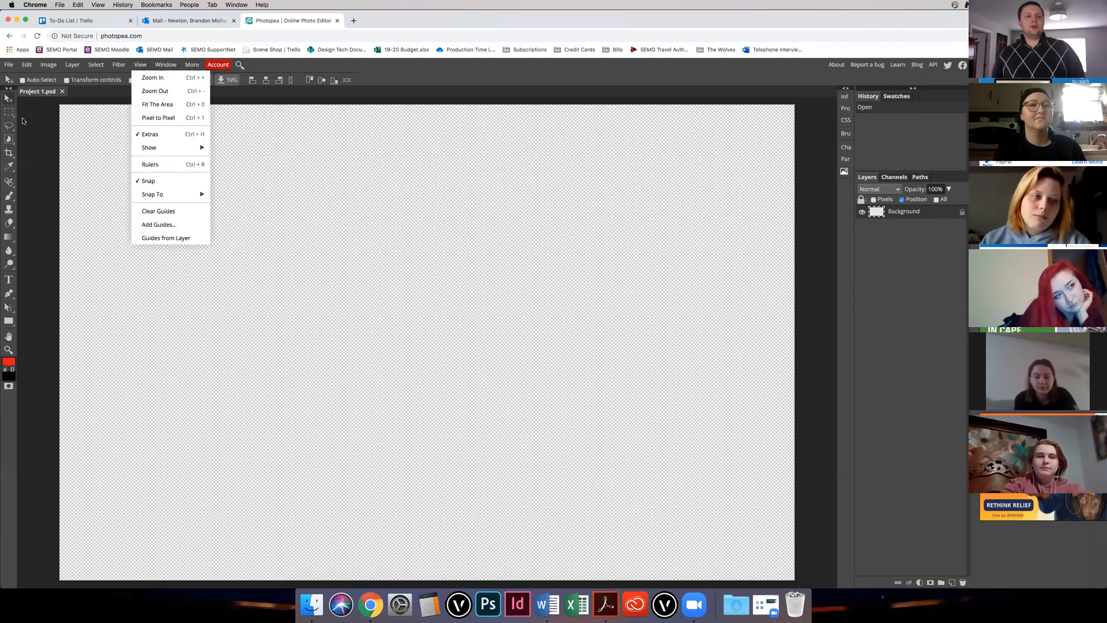
{"action": "left_click", "coordinate": [161, 165]}
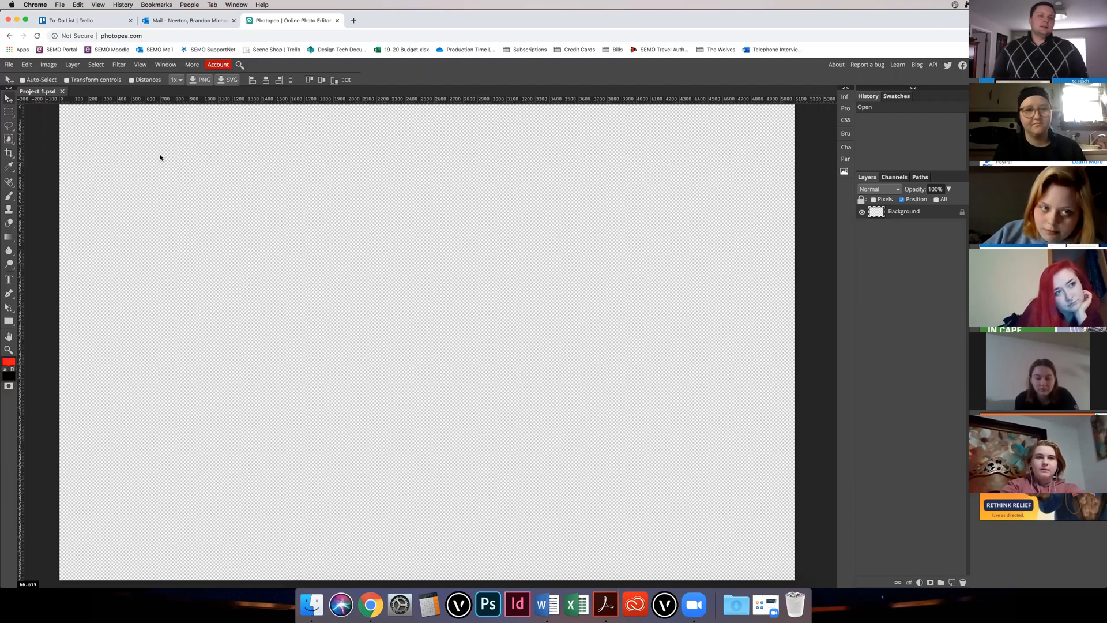
{"action": "left_click", "coordinate": [139, 64]}
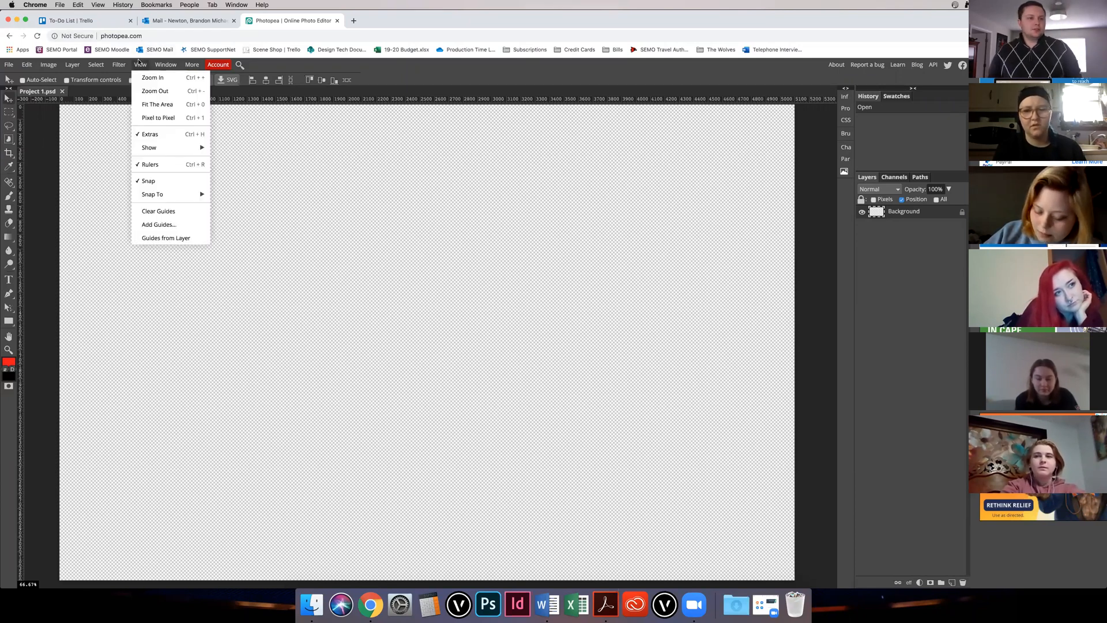
{"action": "left_click", "coordinate": [326, 246]}
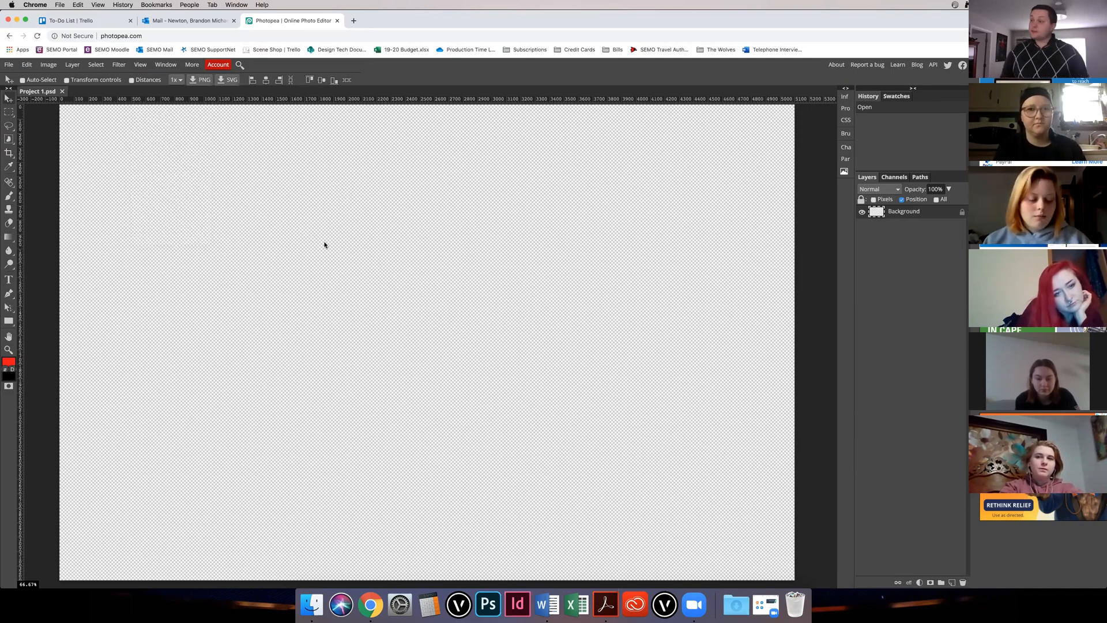
Step: Export the blank project as a PDF with its size in pixels, save it, and close the exported Project 1.pdf in Acrobat
{"action": "left_click", "coordinate": [10, 63]}
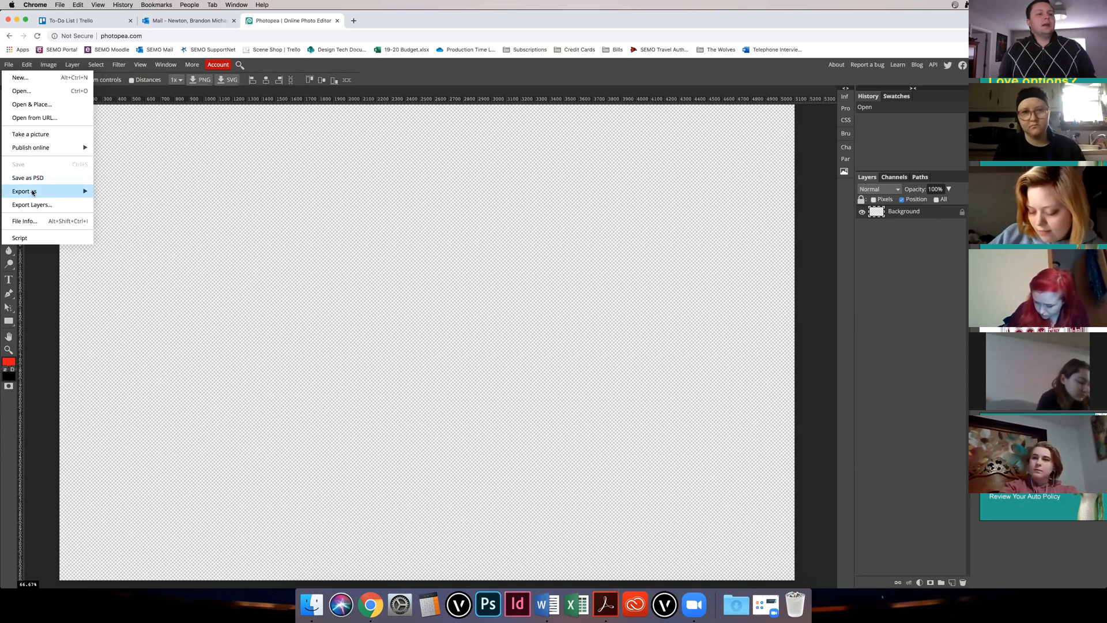
{"action": "mouse_move", "coordinate": [33, 194]}
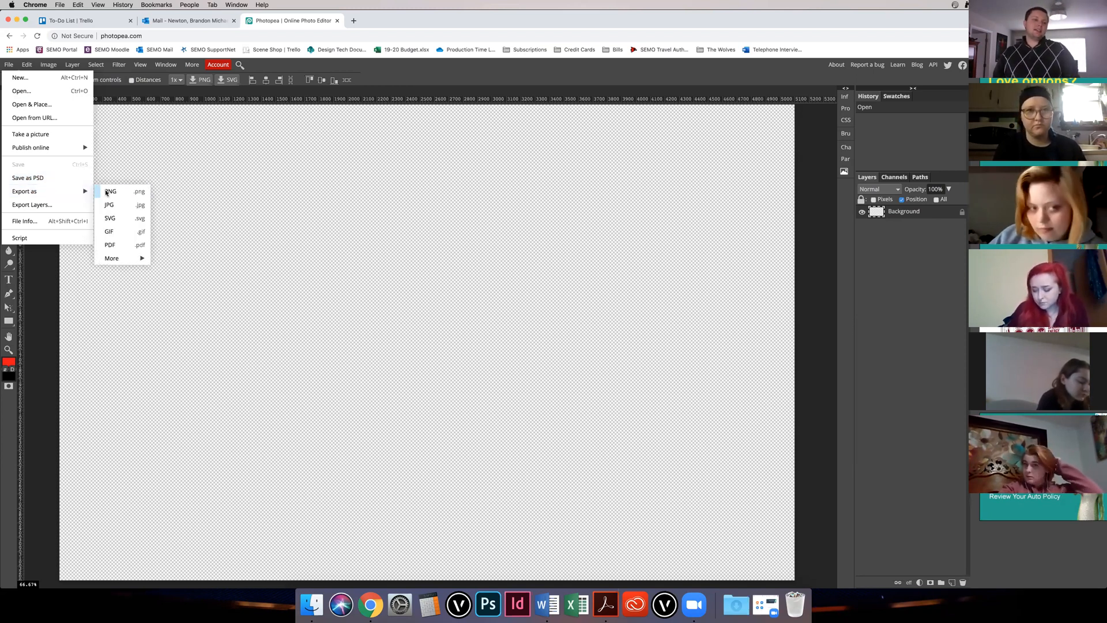
{"action": "mouse_move", "coordinate": [122, 258]}
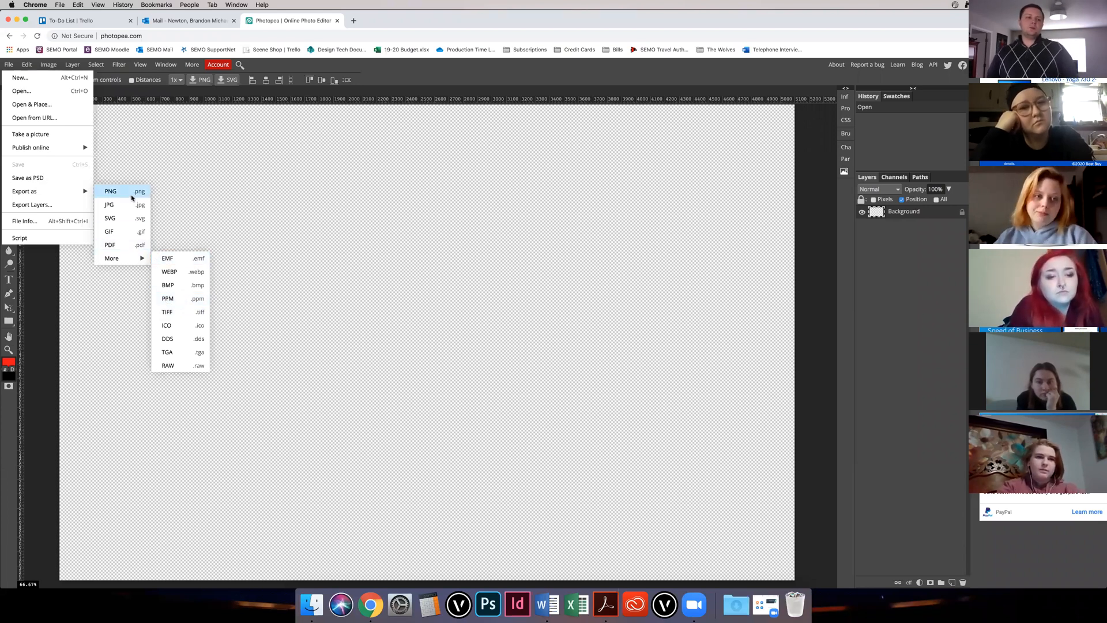
{"action": "left_click", "coordinate": [122, 246]}
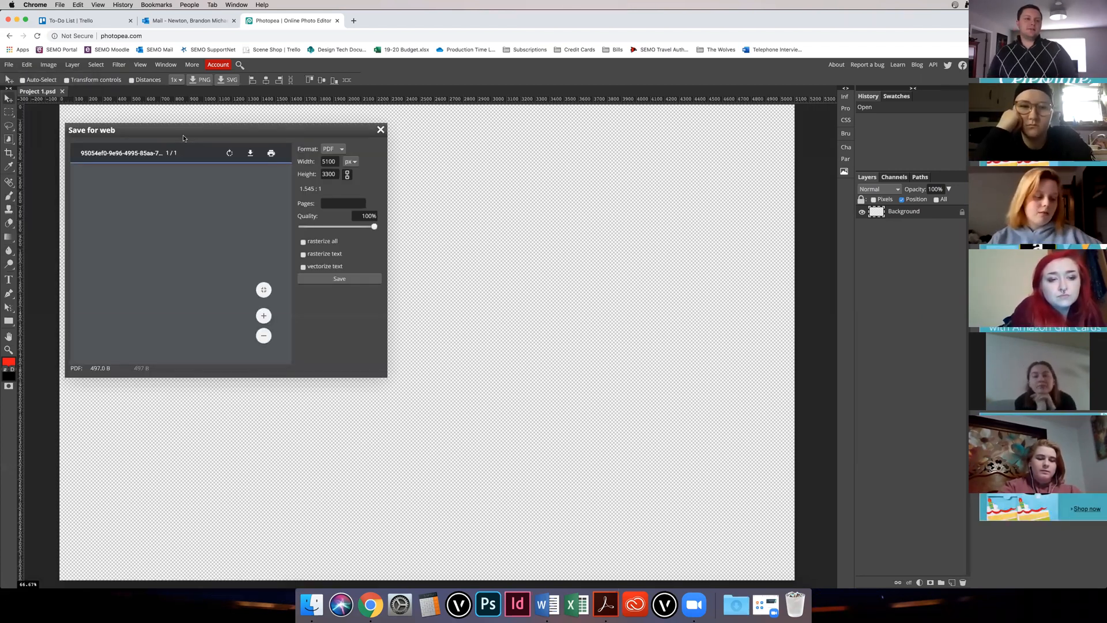
{"action": "left_click_drag", "start_coordinate": [230, 136], "coordinate": [281, 139]}
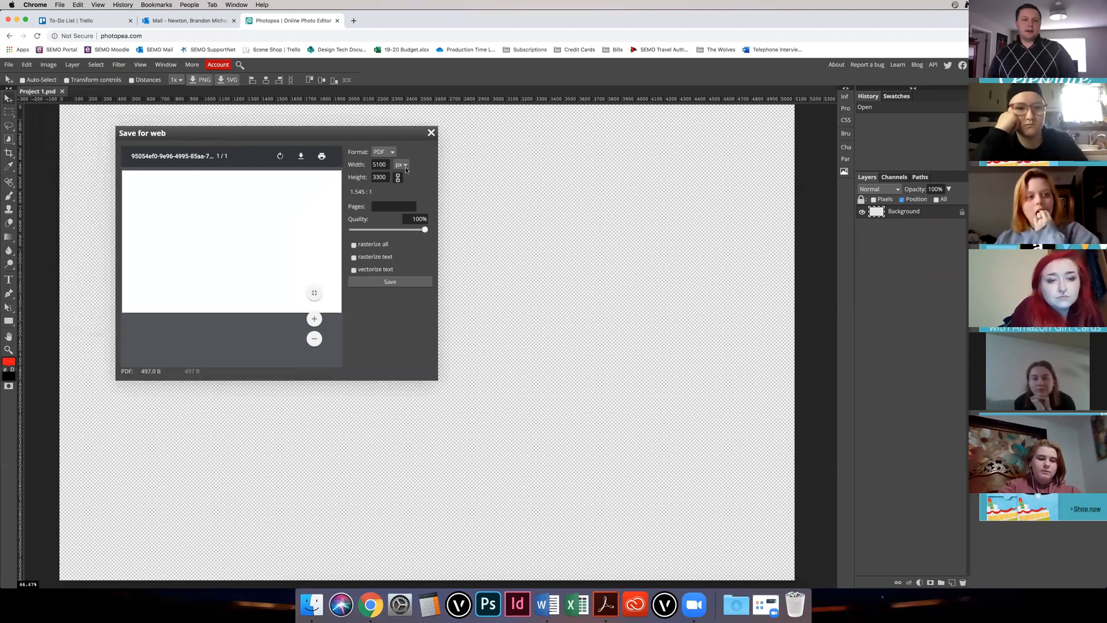
{"action": "left_click", "coordinate": [390, 151]}
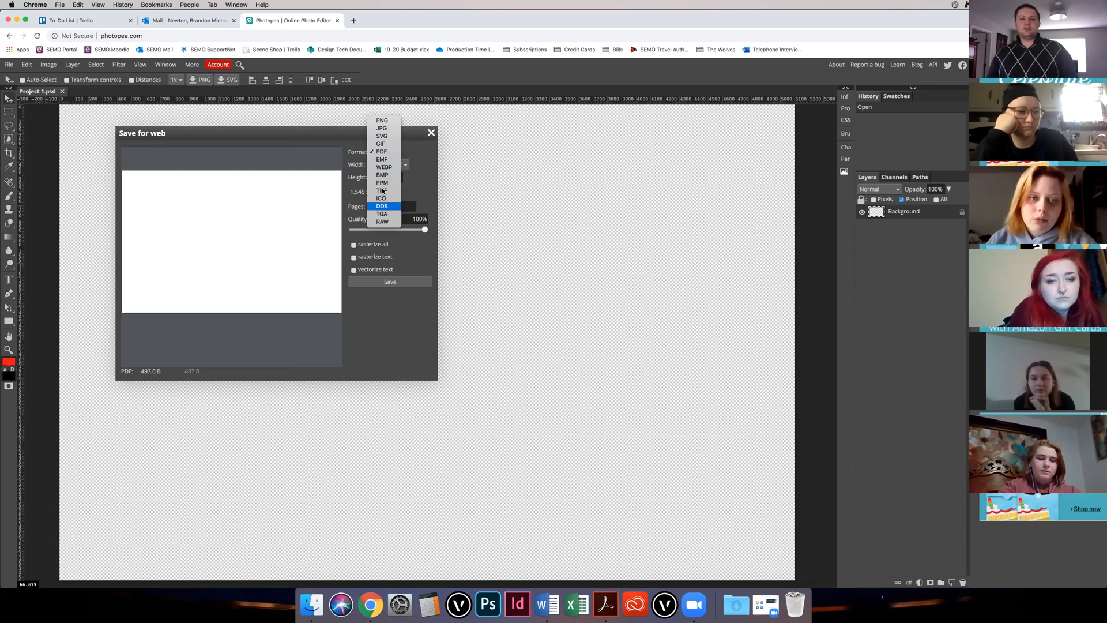
{"action": "left_click", "coordinate": [383, 152]}
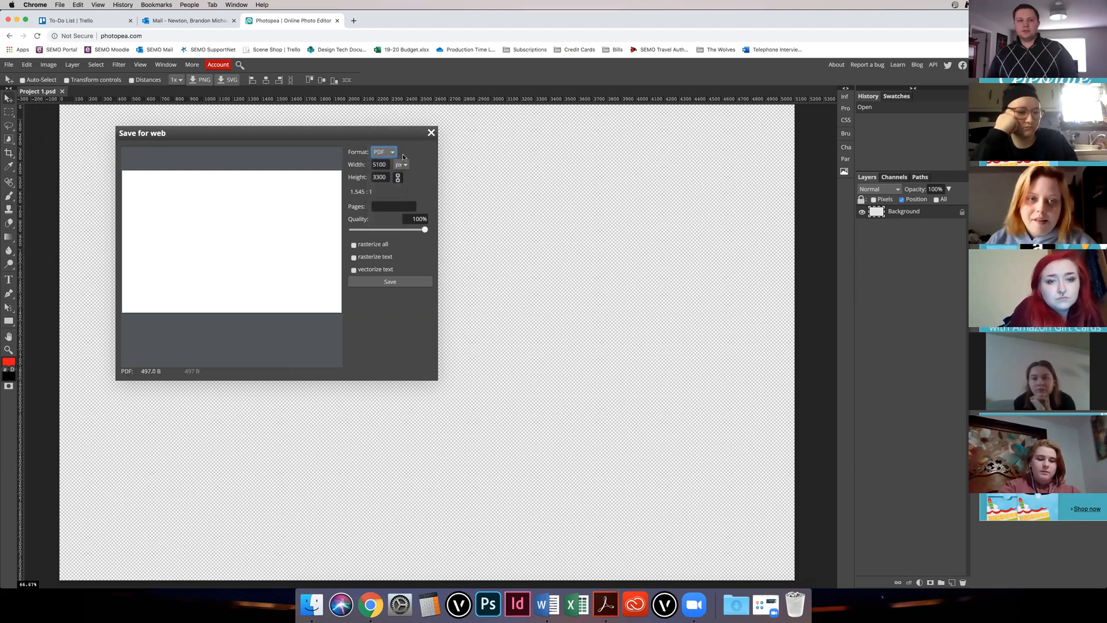
{"action": "left_click", "coordinate": [401, 165]}
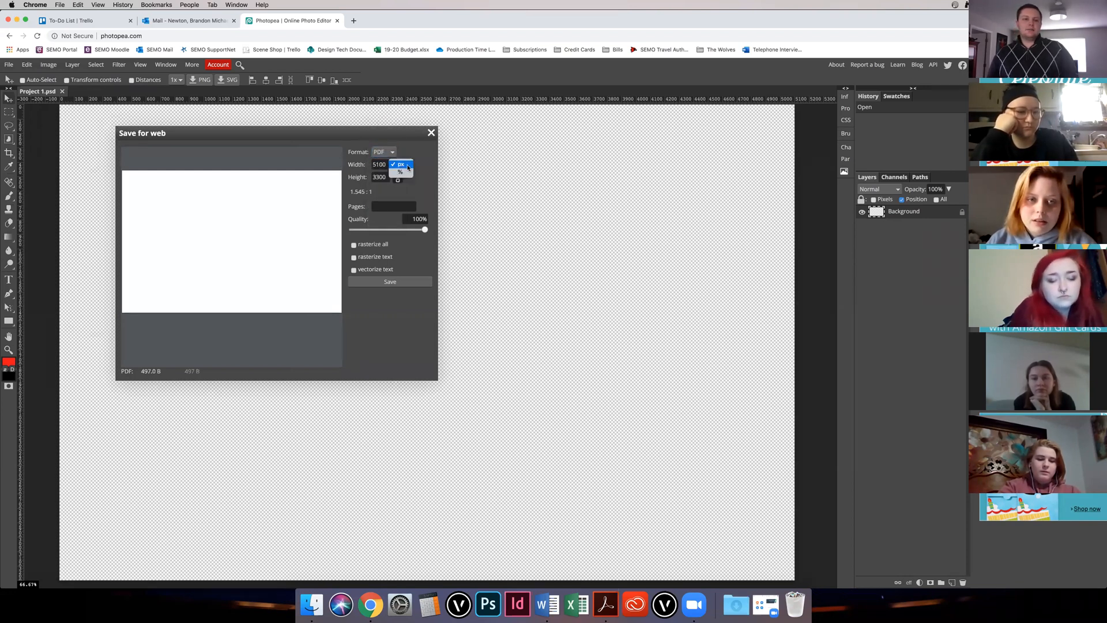
{"action": "left_click", "coordinate": [408, 167]}
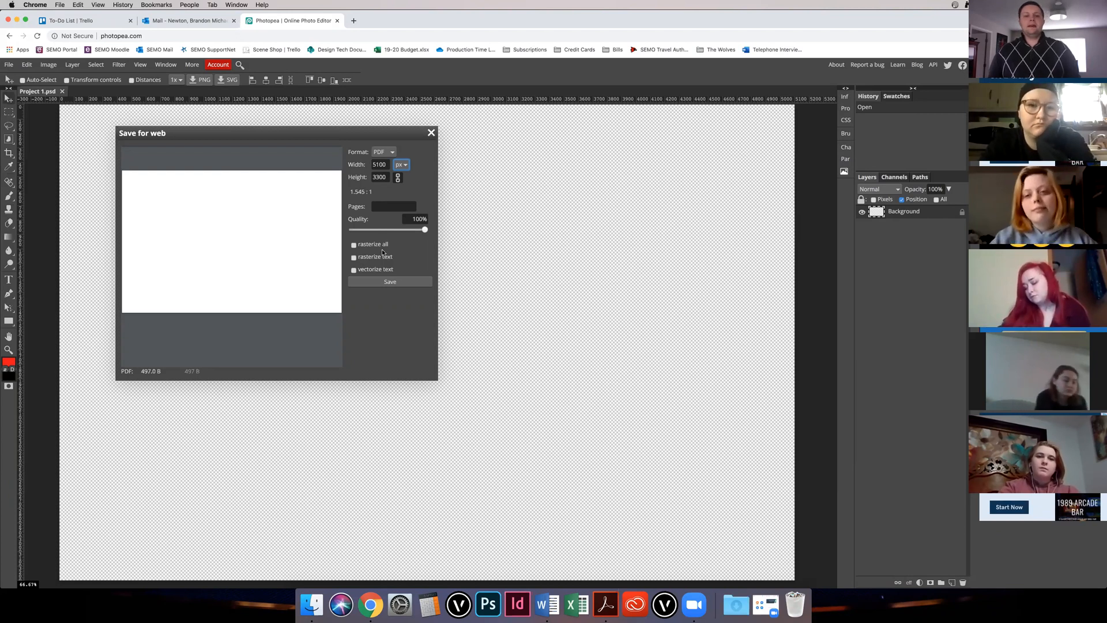
{"action": "left_click", "coordinate": [389, 282]}
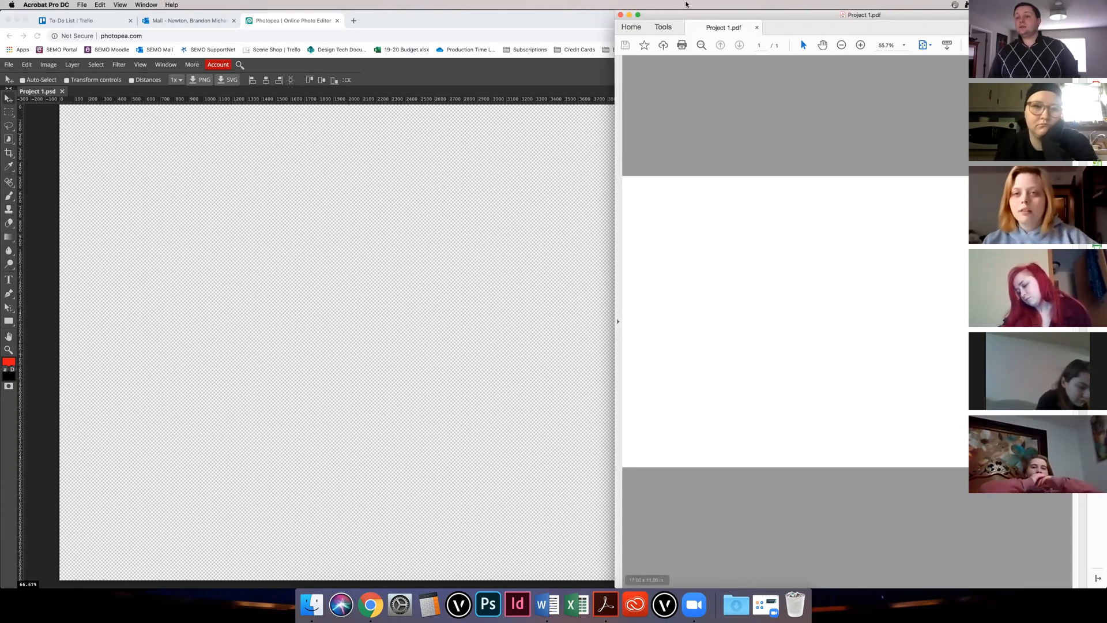
{"action": "left_click", "coordinate": [620, 14]}
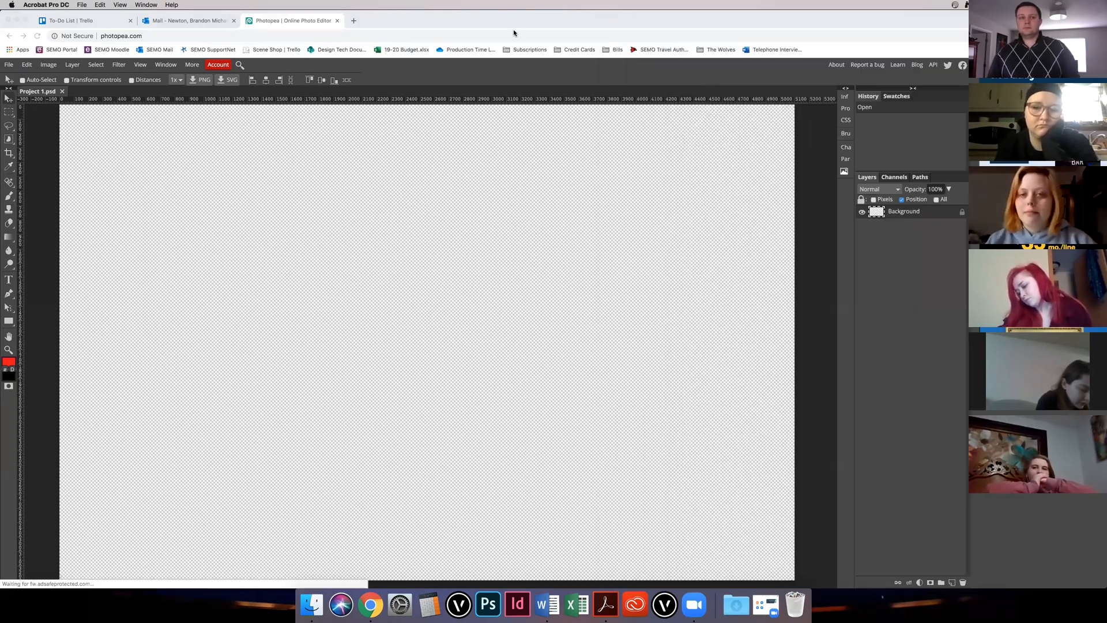
{"action": "left_click", "coordinate": [14, 61]}
{"action": "left_click", "coordinate": [7, 64]}
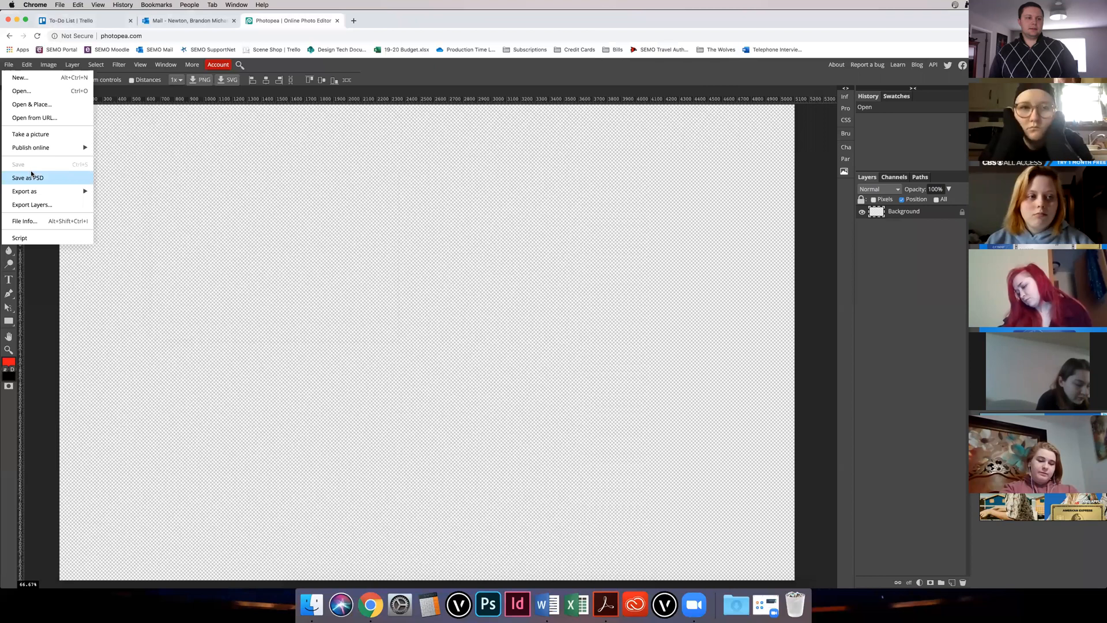
{"action": "left_click", "coordinate": [208, 176]}
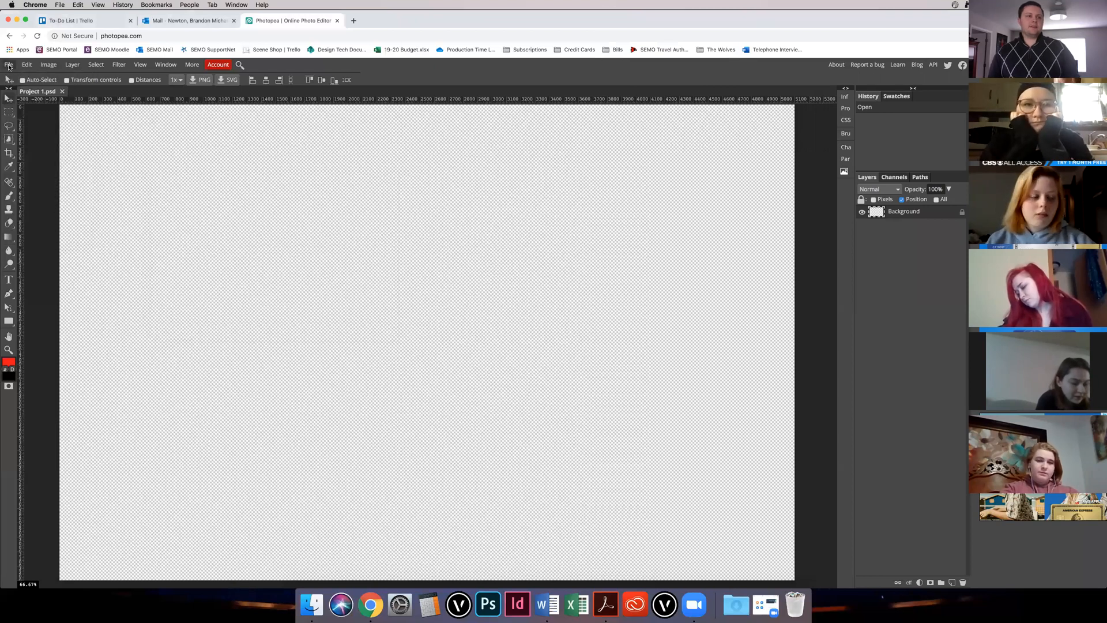
{"action": "left_click", "coordinate": [9, 65]}
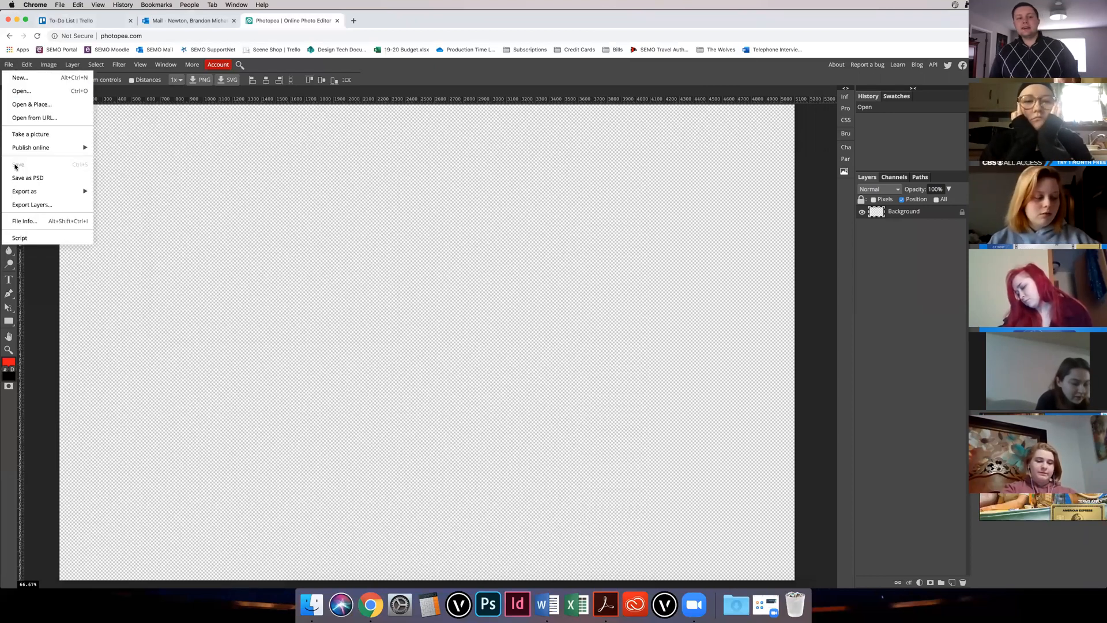
{"action": "left_click", "coordinate": [206, 166]}
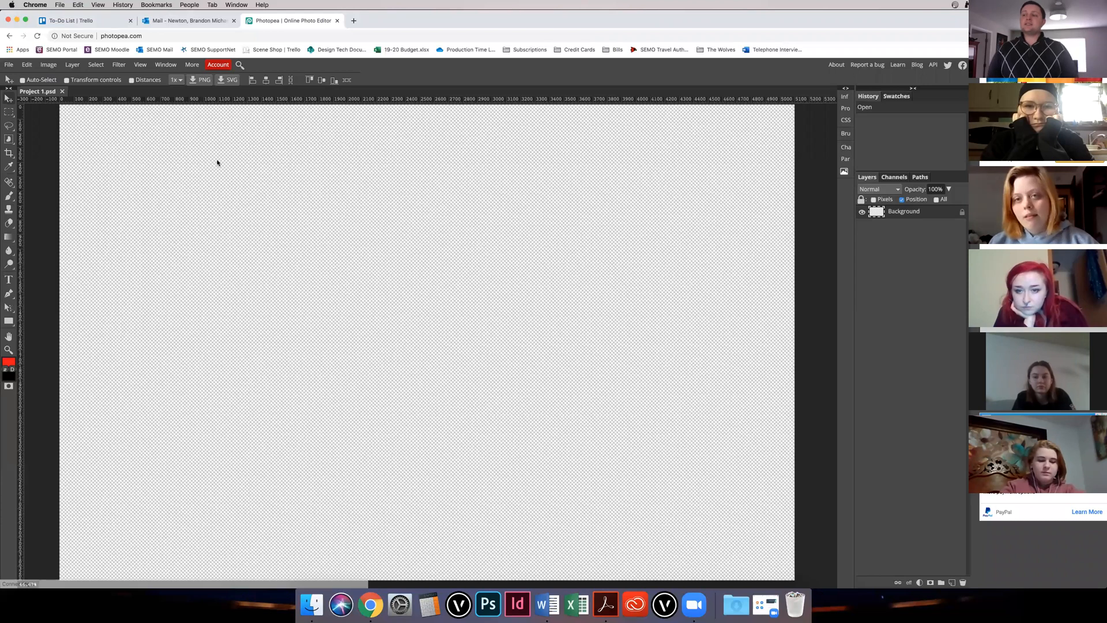
{"action": "left_click", "coordinate": [9, 64]}
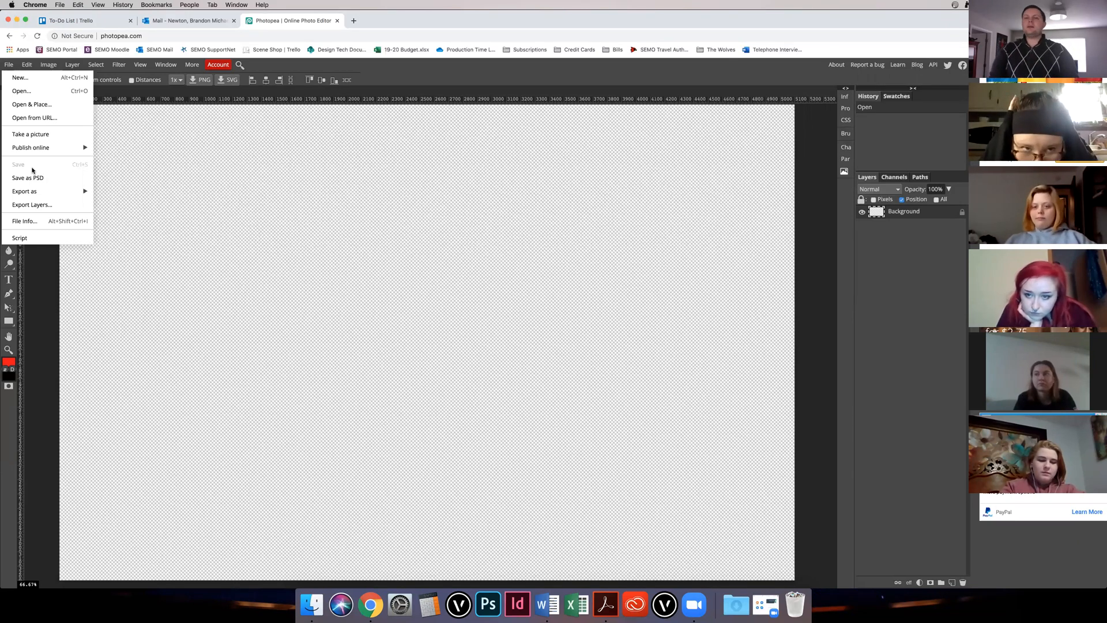
{"action": "left_click", "coordinate": [162, 168]}
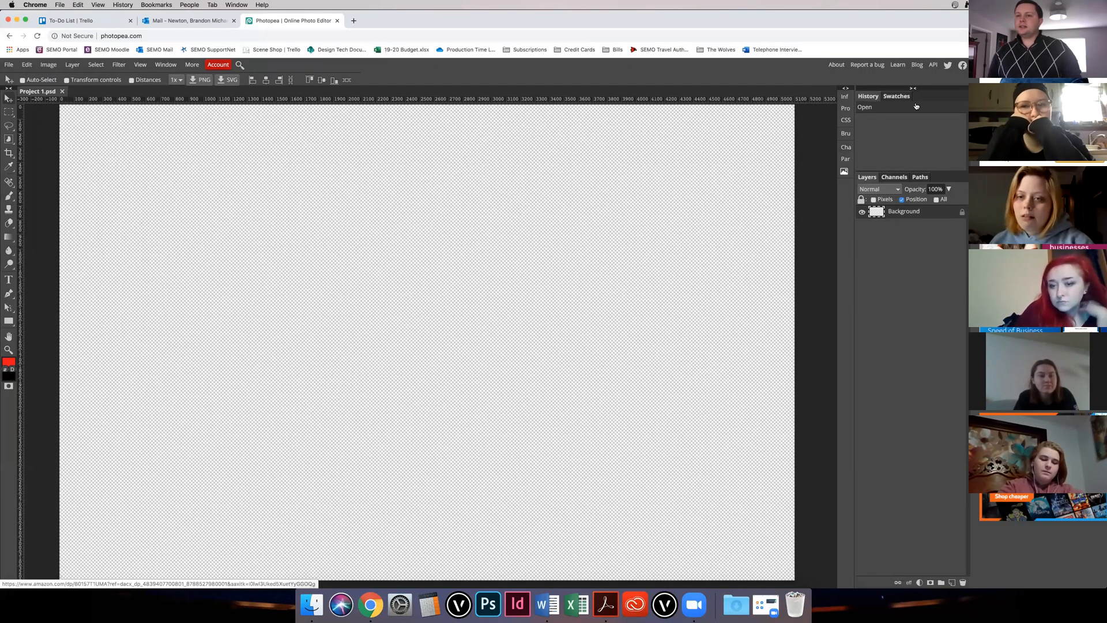
Step: Close the Paths panel grouped with Layers and Channels
{"action": "right_click", "coordinate": [923, 179]}
{"action": "left_click", "coordinate": [920, 185]}
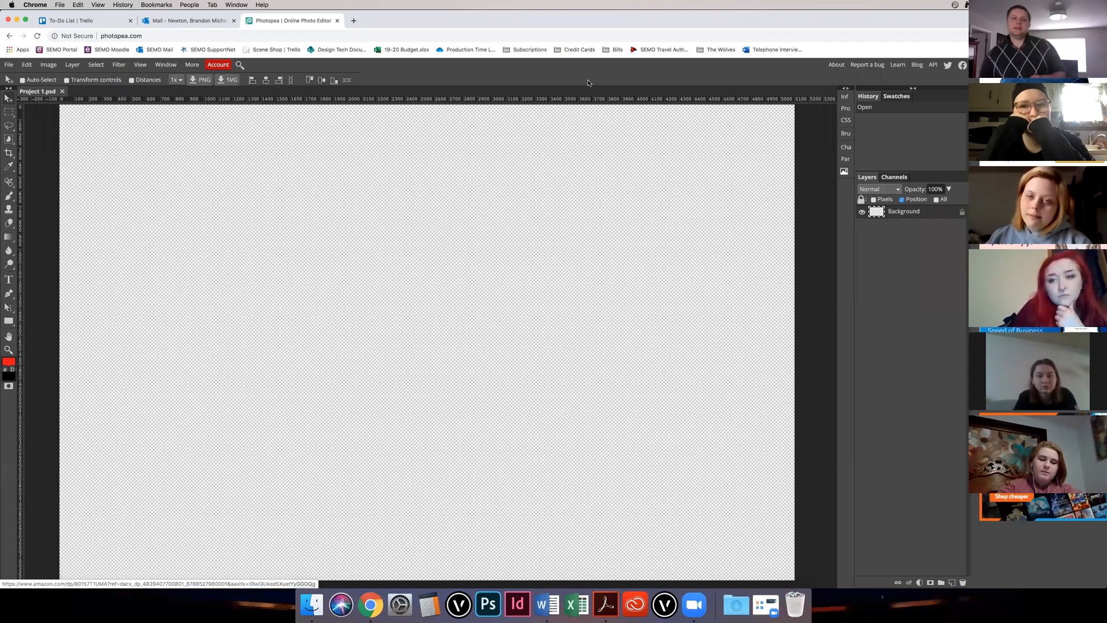
Step: Close Project 1 and open the headshot photo from the computer
{"action": "left_click", "coordinate": [63, 91]}
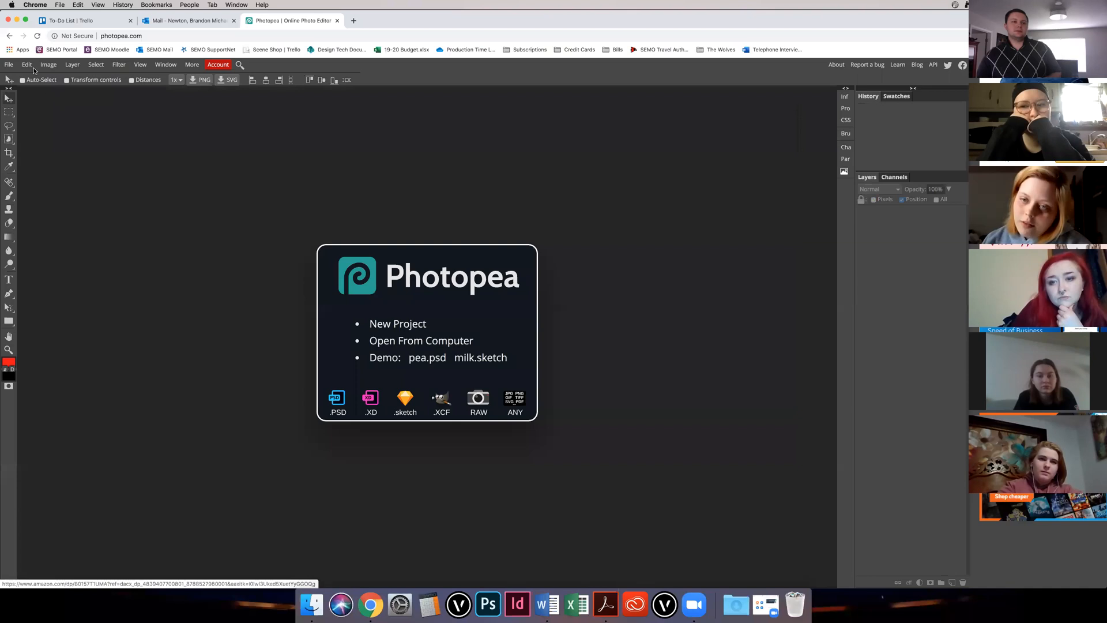
{"action": "left_click", "coordinate": [405, 341]}
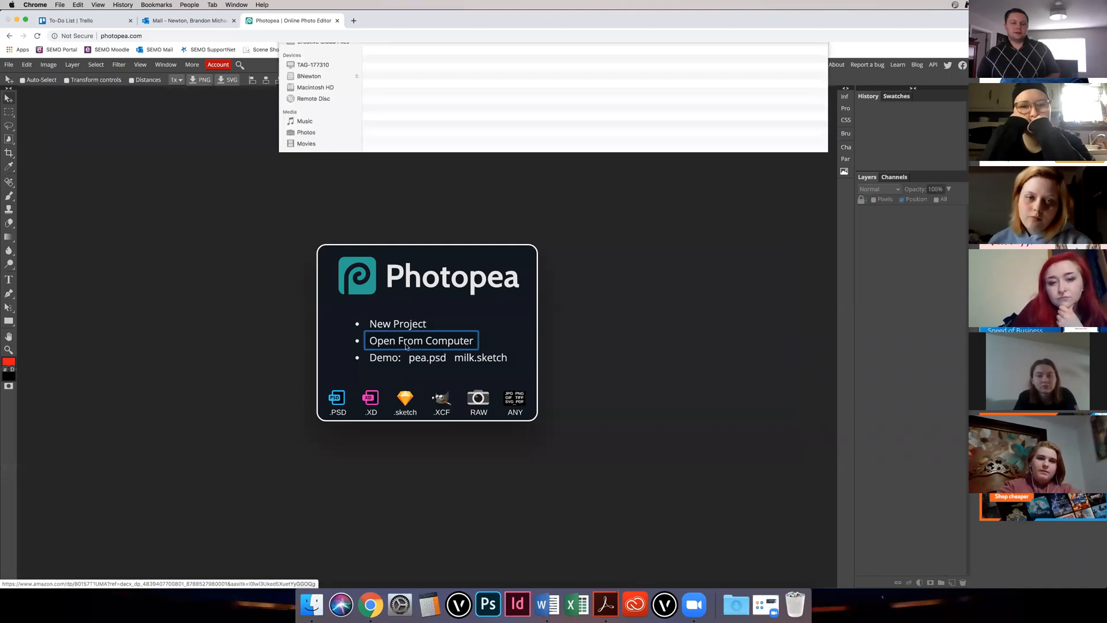
{"action": "double_click", "coordinate": [405, 73]}
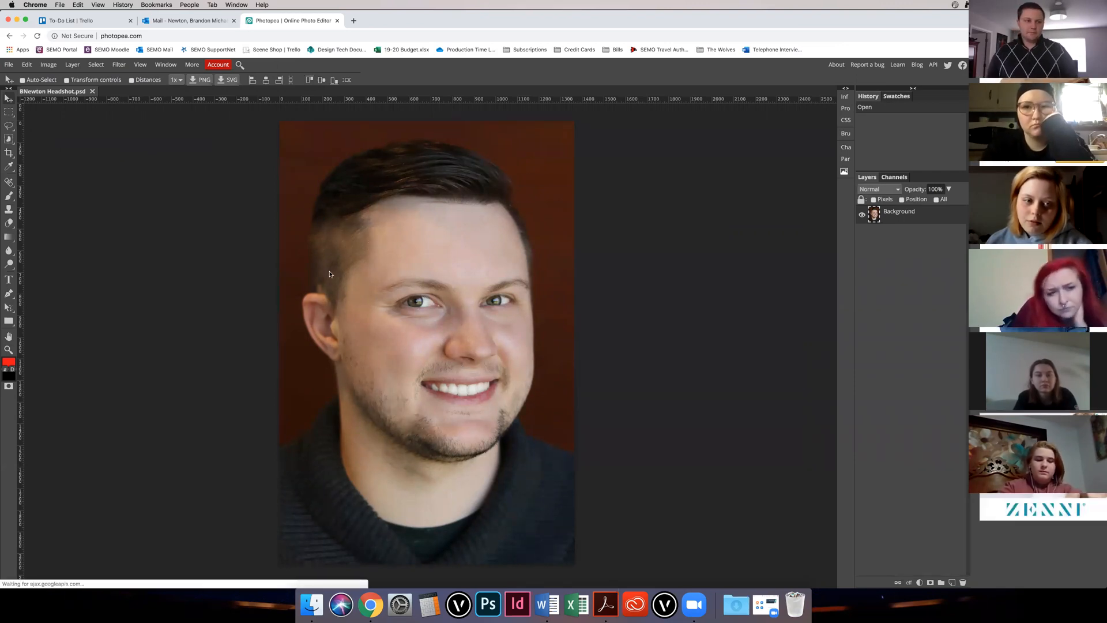
Step: Select a rectangular area around the face in the headshot and move it up and to the left within the photo
{"action": "left_click", "coordinate": [9, 113]}
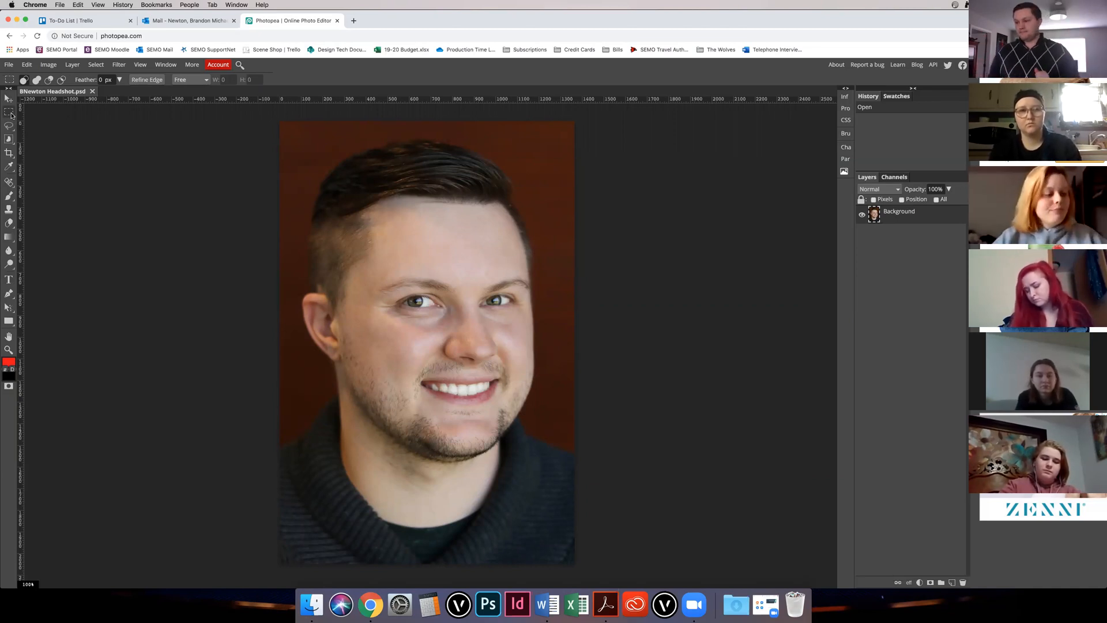
{"action": "left_click_drag", "start_coordinate": [339, 213], "coordinate": [530, 439]}
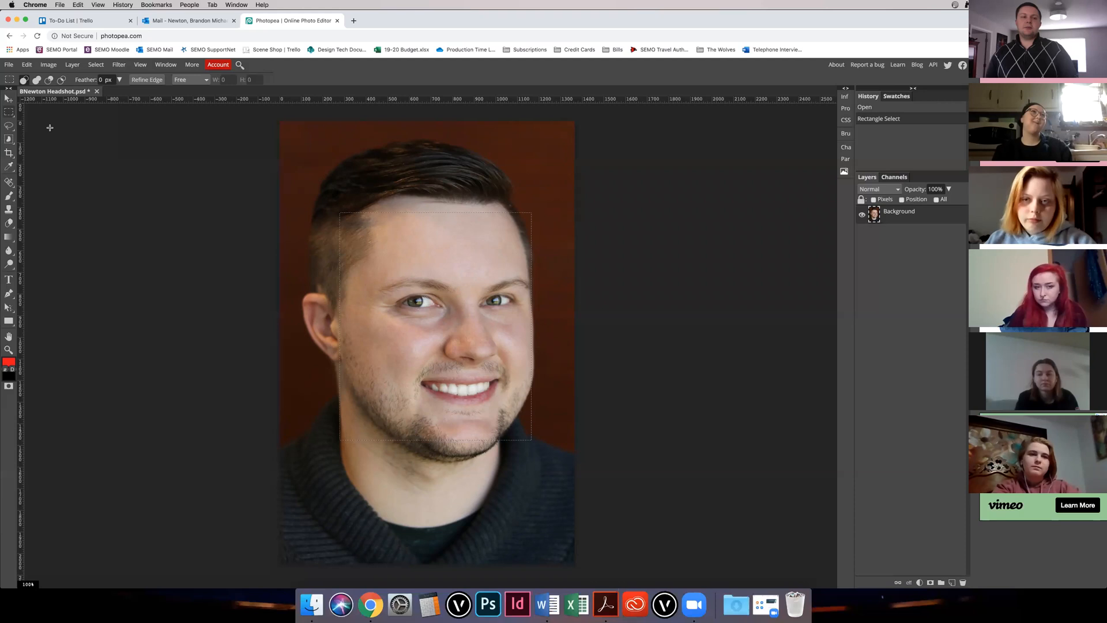
{"action": "key", "text": "v"}
{"action": "left_click_drag", "start_coordinate": [419, 311], "coordinate": [382, 237]}
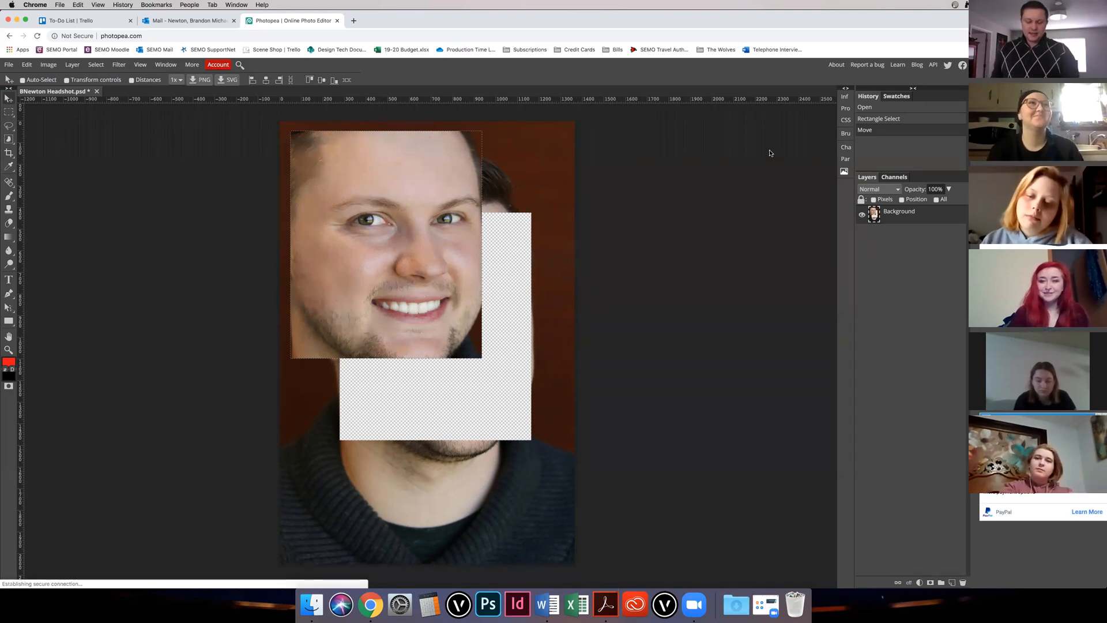
Step: Undo the move of the face area, redo it, and check the undo and step commands
{"action": "key", "text": "super+z"}
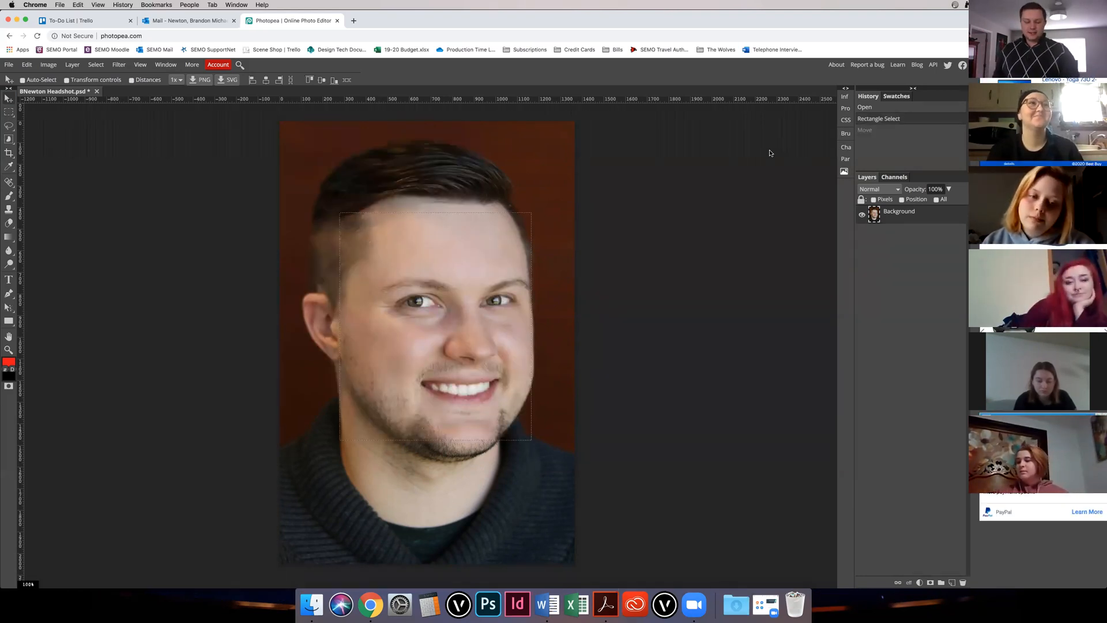
{"action": "key", "text": "super+shift+z"}
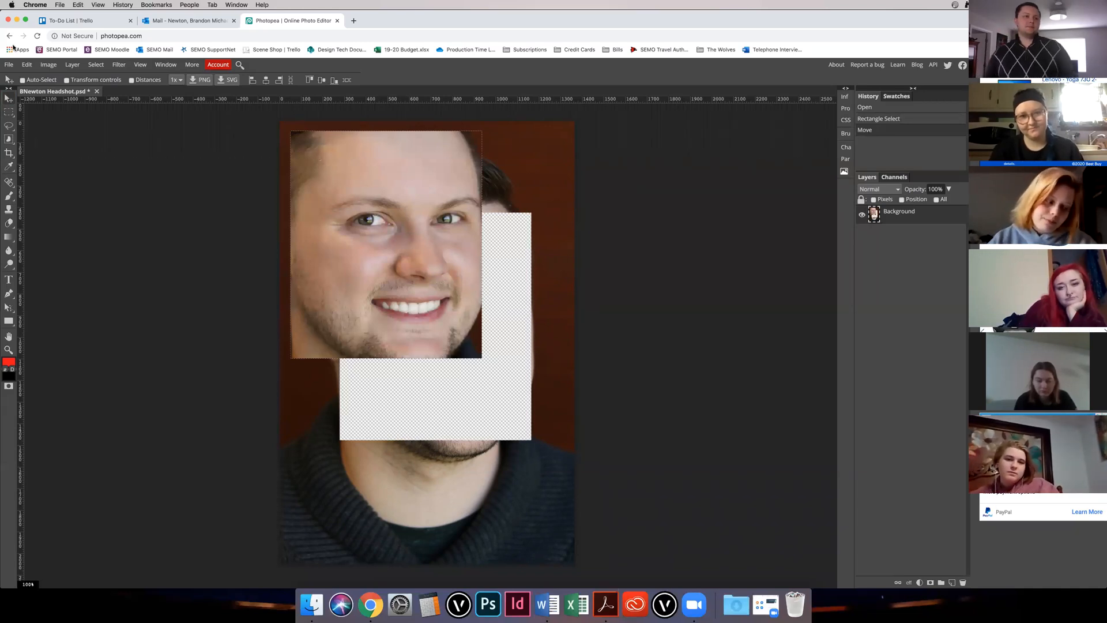
{"action": "left_click", "coordinate": [27, 64]}
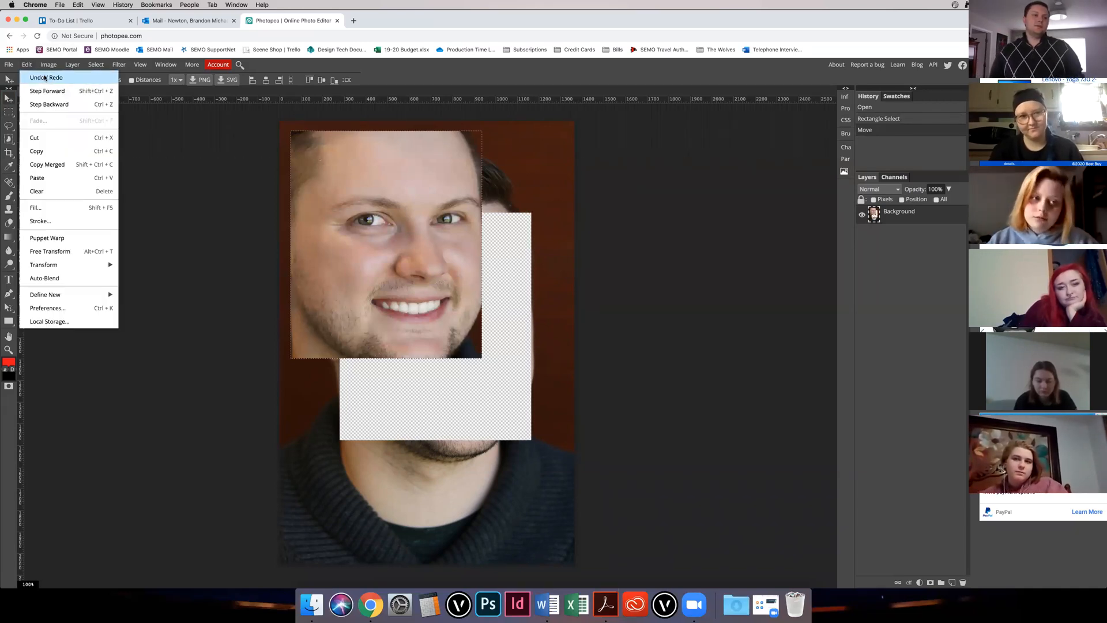
{"action": "left_click", "coordinate": [514, 184]}
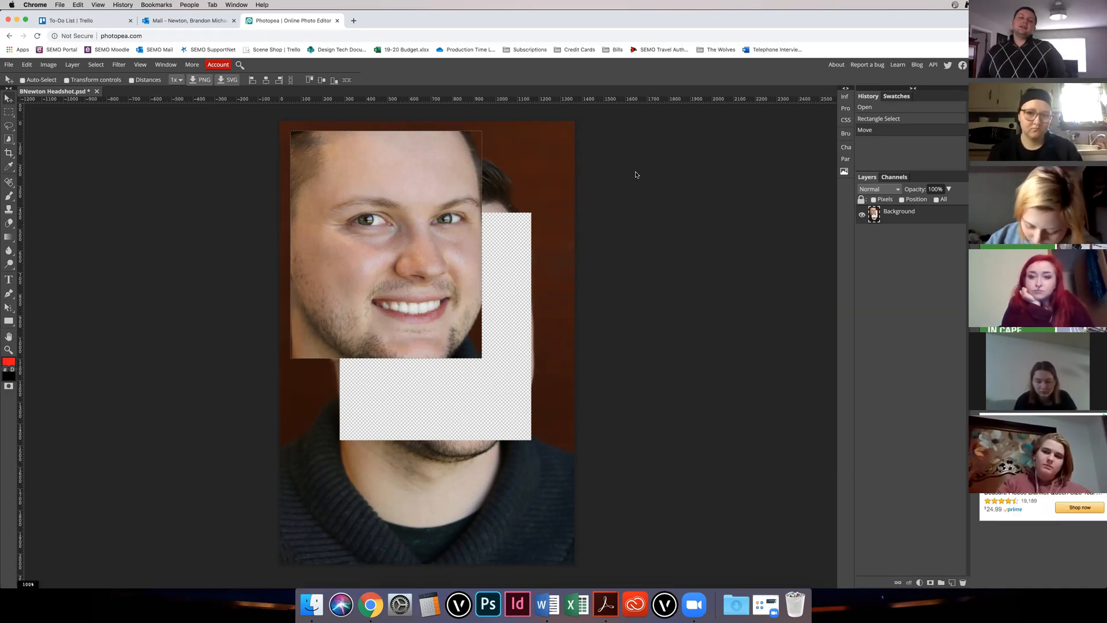
Step: Shift the selected face piece slightly down and to the right, and deselect it
{"action": "left_click_drag", "start_coordinate": [416, 244], "coordinate": [421, 219]}
{"action": "key", "text": "m"}
{"action": "key", "text": "ctrl+d"}
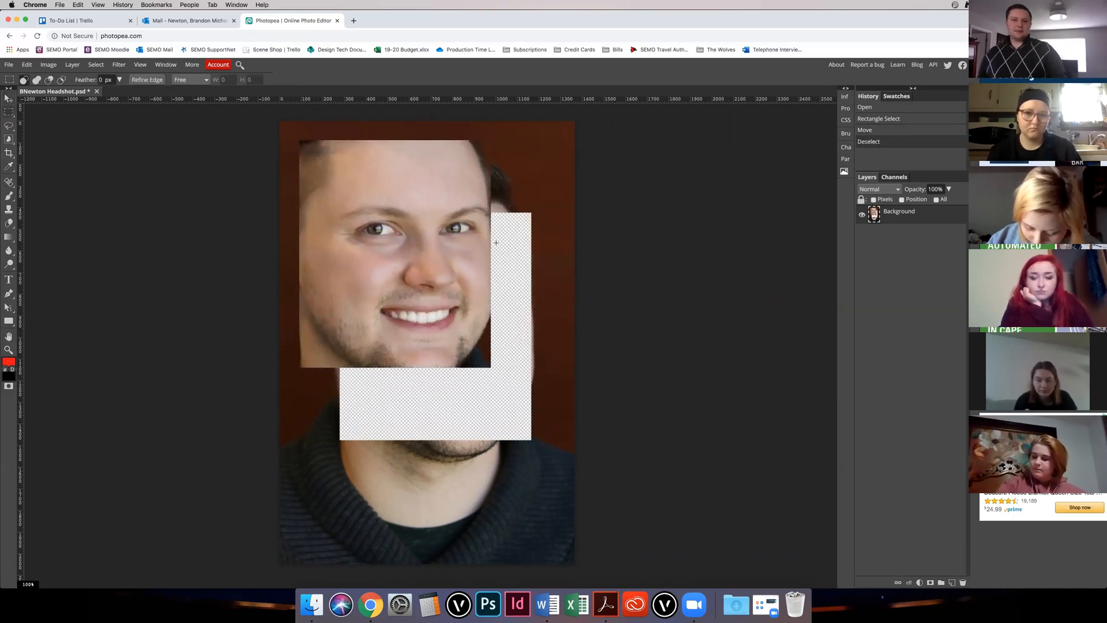
Step: Select a rectangle over the chin, neck and sweater, move it up to the photo's upper right, and deselect
{"action": "mouse_move", "coordinate": [377, 395]}
{"action": "left_mouse_down"}
{"action": "mouse_move", "coordinate": [548, 542]}
{"action": "mouse_move", "coordinate": [544, 551]}
{"action": "left_mouse_up"}
{"action": "key", "text": "v"}
{"action": "left_click_drag", "start_coordinate": [487, 504], "coordinate": [512, 225]}
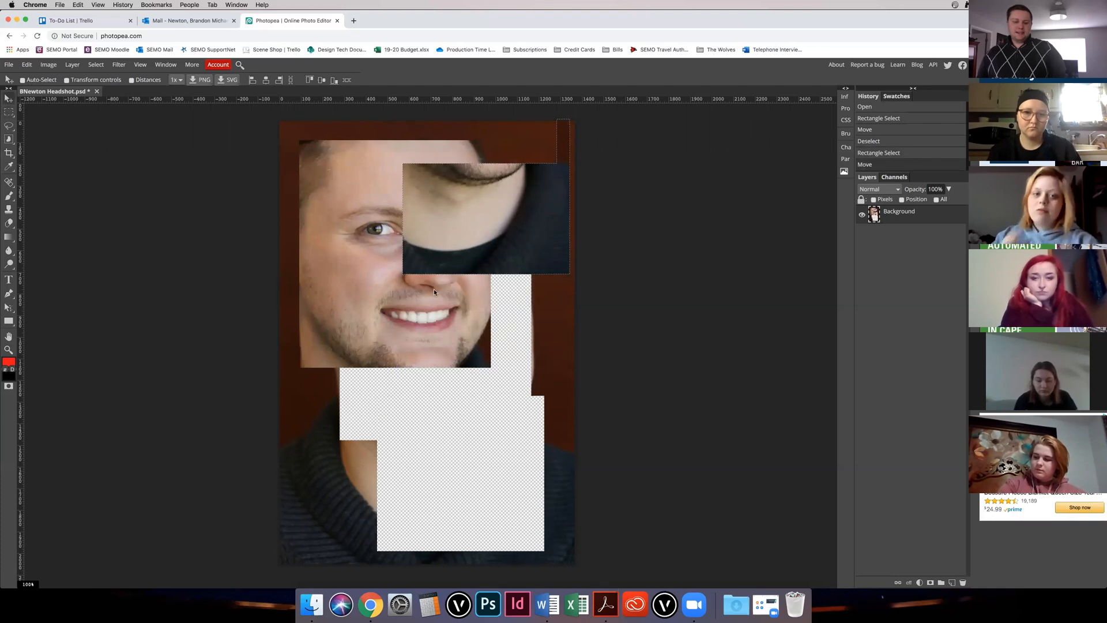
{"action": "key", "text": "m"}
{"action": "left_click", "coordinate": [452, 396]}
Step: Select a tall rectangle over the left half of the shifted face and collar, move it down and right, and deselect
{"action": "mouse_move", "coordinate": [323, 497]}
{"action": "left_mouse_down"}
{"action": "mouse_move", "coordinate": [437, 204]}
{"action": "mouse_move", "coordinate": [429, 211]}
{"action": "left_mouse_up"}
{"action": "key", "text": "v"}
{"action": "left_click_drag", "start_coordinate": [386, 330], "coordinate": [397, 360]}
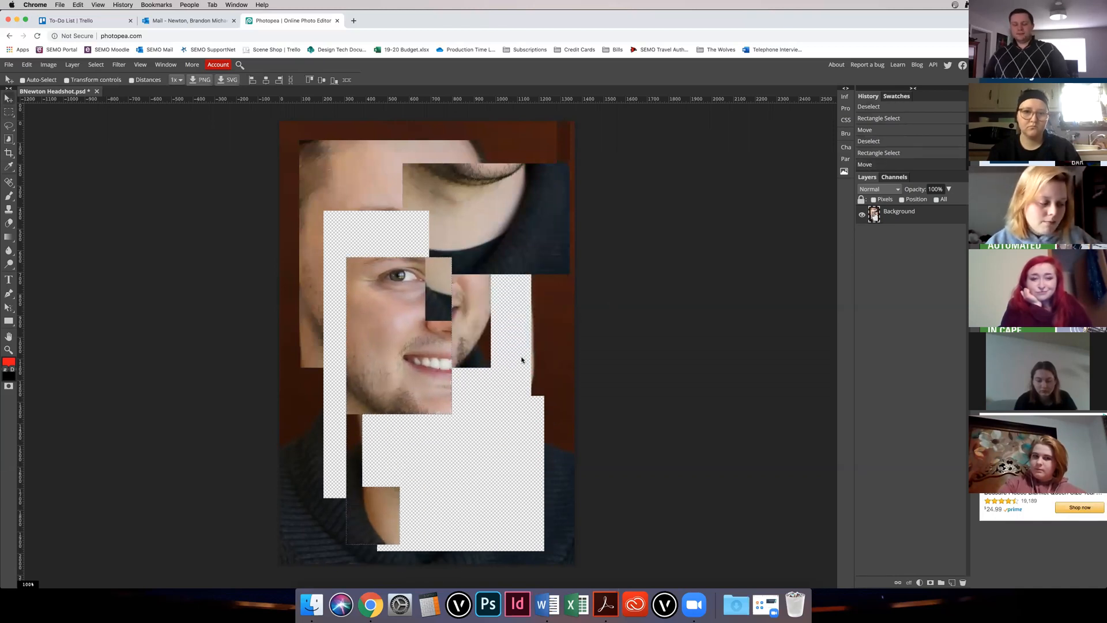
{"action": "key", "text": "m"}
{"action": "key", "text": "ctrl+d"}
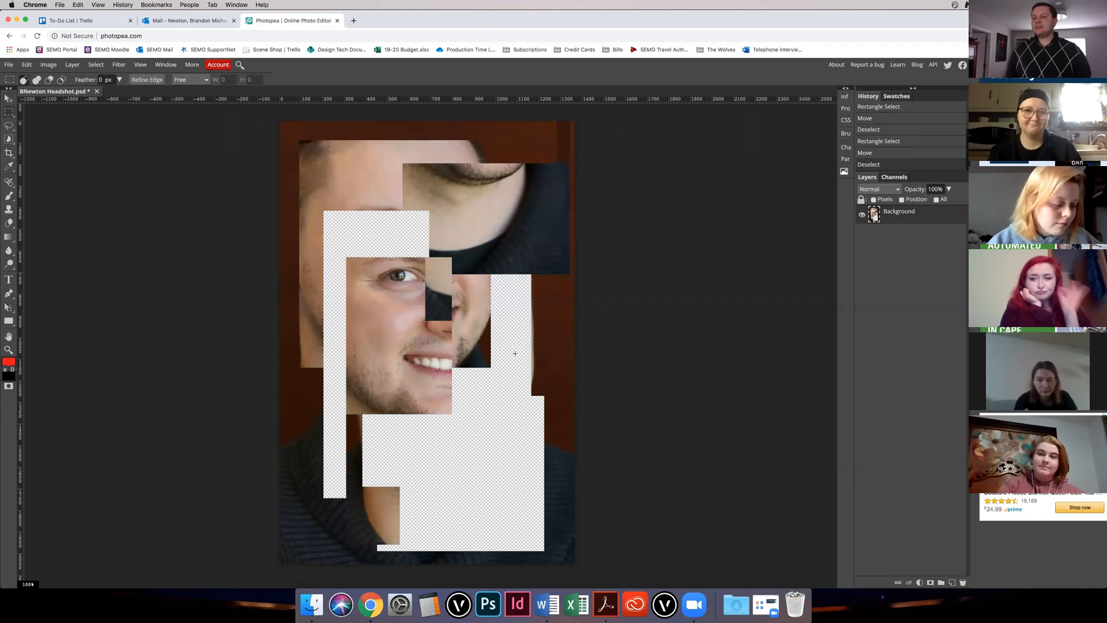
Step: Revert the headshot to its Open state in the edit history
{"action": "scroll", "coordinate": [898, 113], "scroll_direction": "up", "scroll_amount": 1}
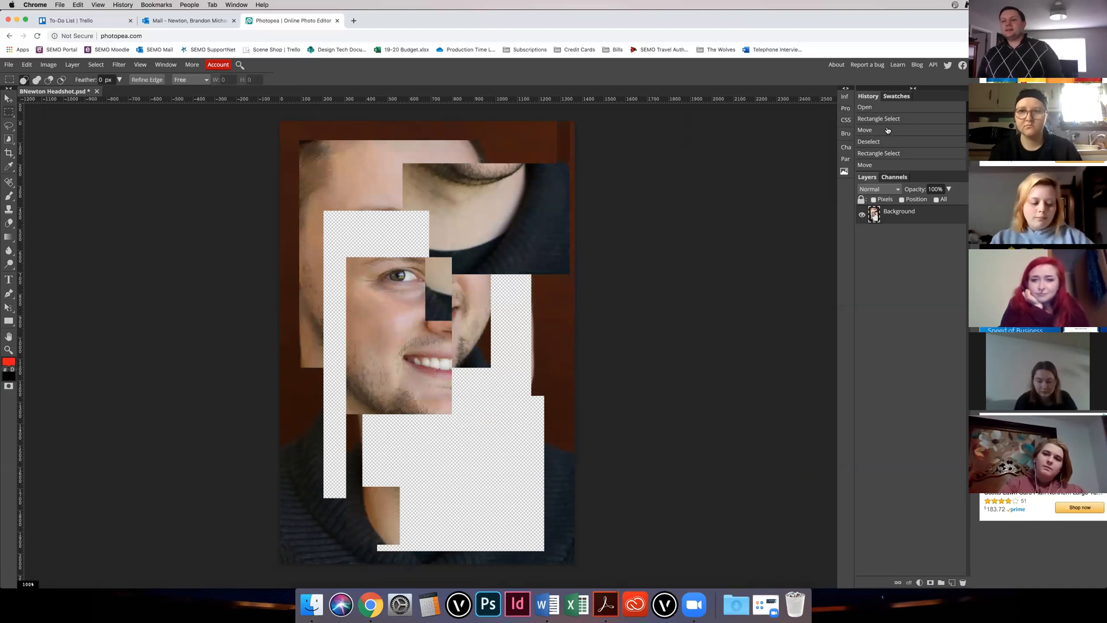
{"action": "left_click", "coordinate": [866, 107]}
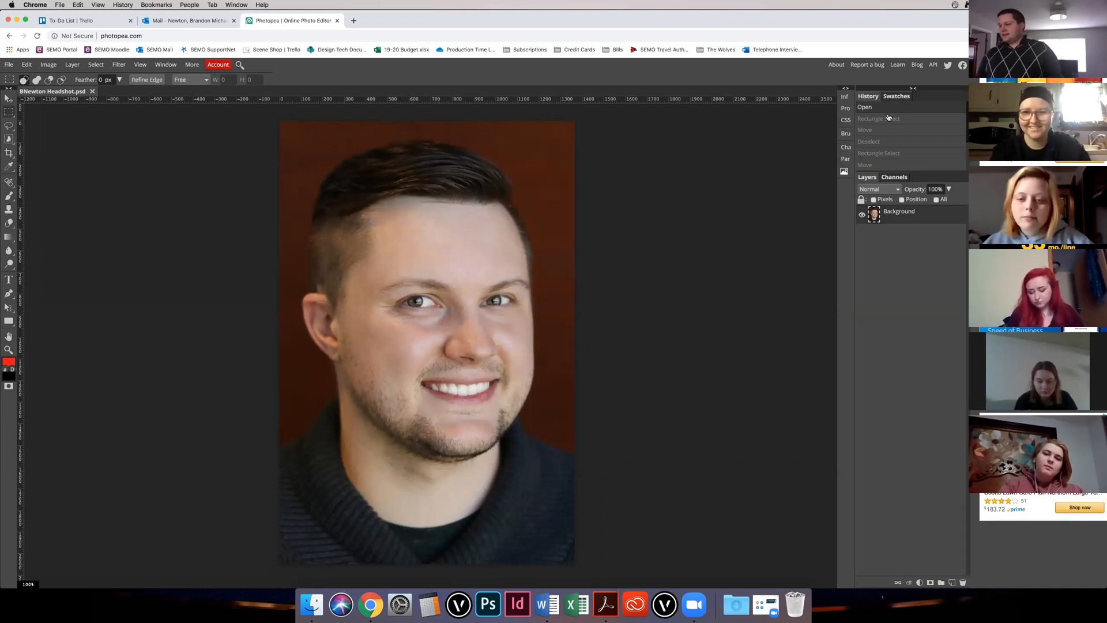
Step: Show the colour swatches and set the foreground colour to dark red, hex 631717
{"action": "left_click", "coordinate": [897, 97]}
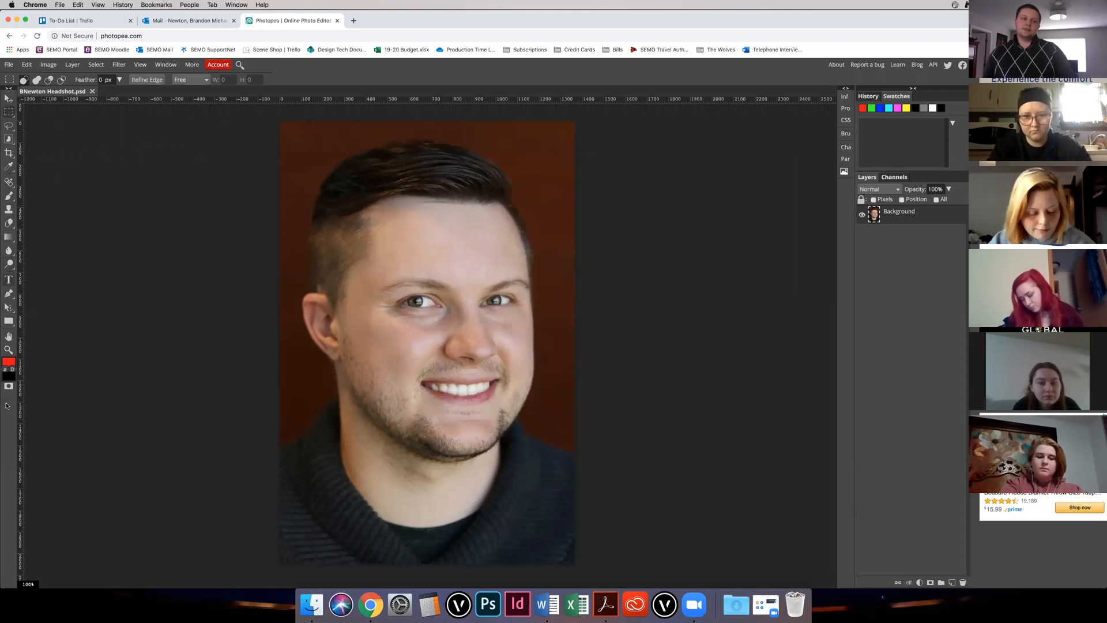
{"action": "left_click", "coordinate": [8, 363]}
{"action": "left_click_drag", "start_coordinate": [146, 161], "coordinate": [154, 198]}
{"action": "left_click", "coordinate": [154, 192]}
{"action": "right_click", "coordinate": [154, 198]}
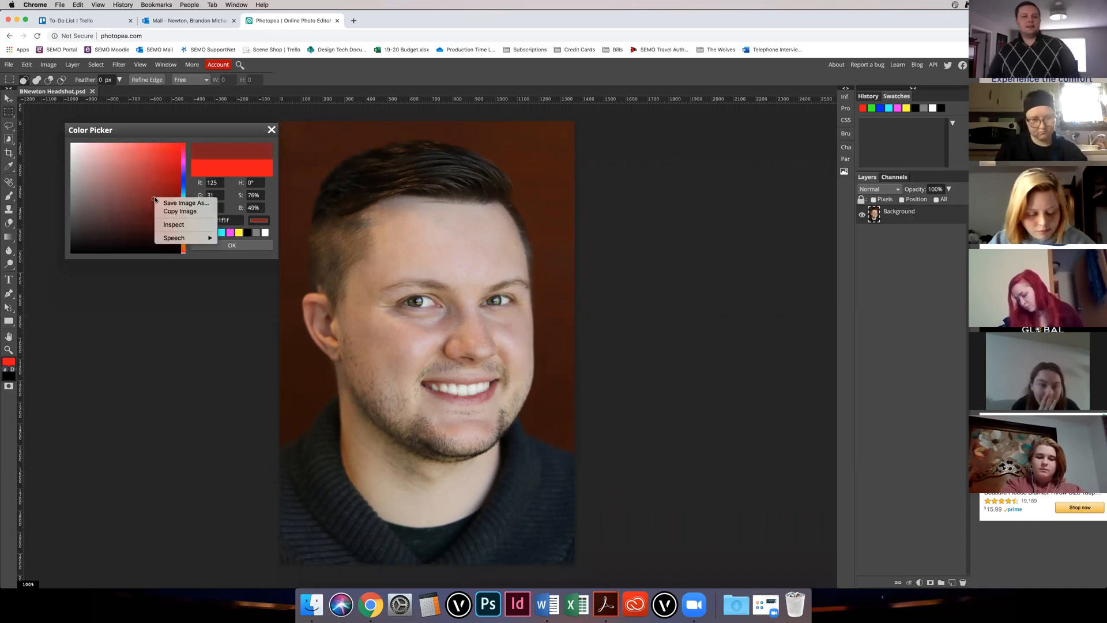
{"action": "left_click", "coordinate": [150, 195]}
{"action": "left_click", "coordinate": [151, 203]}
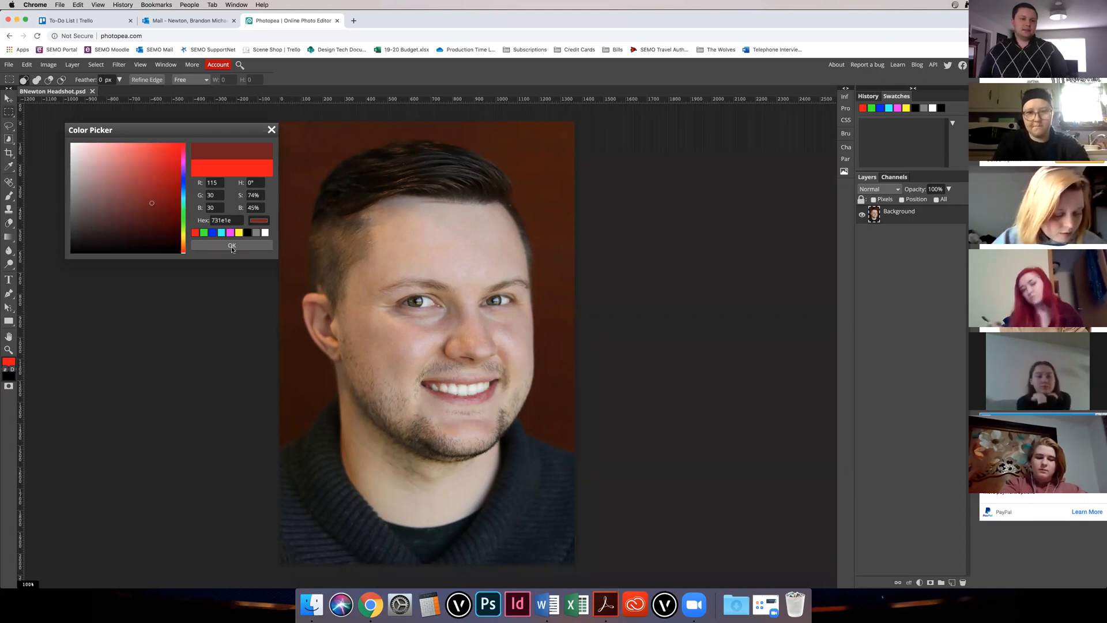
{"action": "left_click", "coordinate": [157, 212]}
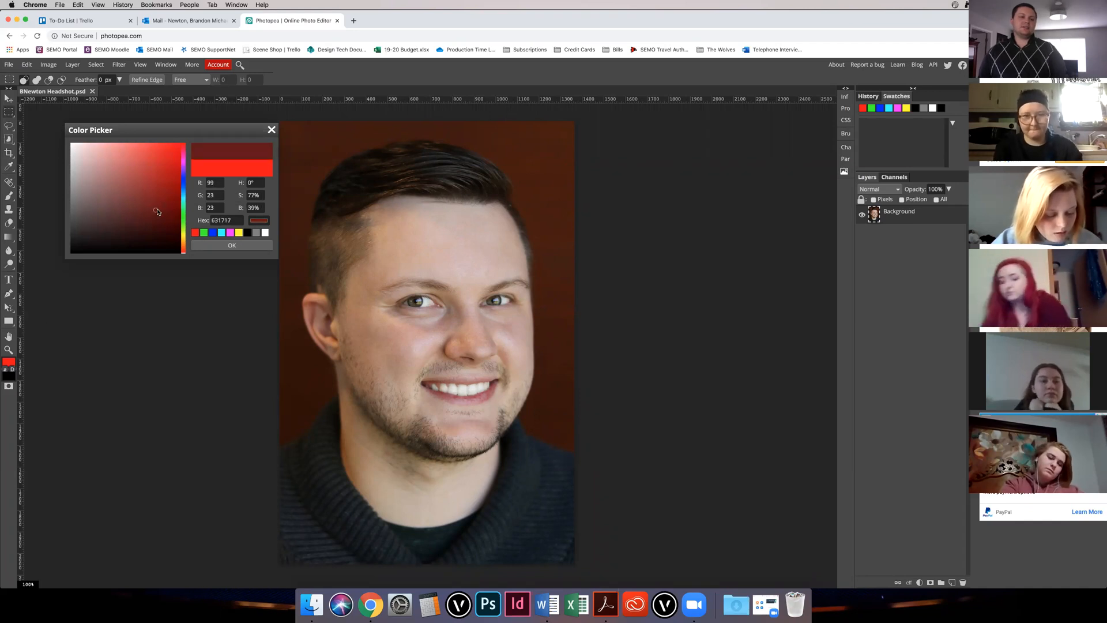
{"action": "left_click", "coordinate": [251, 247]}
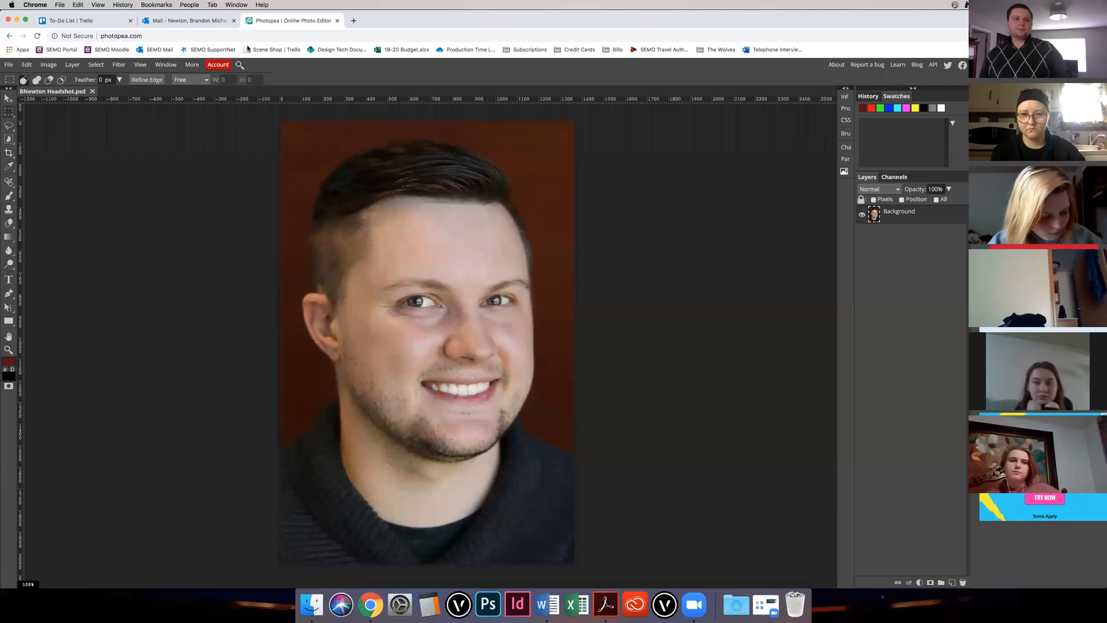
{"action": "left_click", "coordinate": [156, 5]}
{"action": "left_click", "coordinate": [109, 223]}
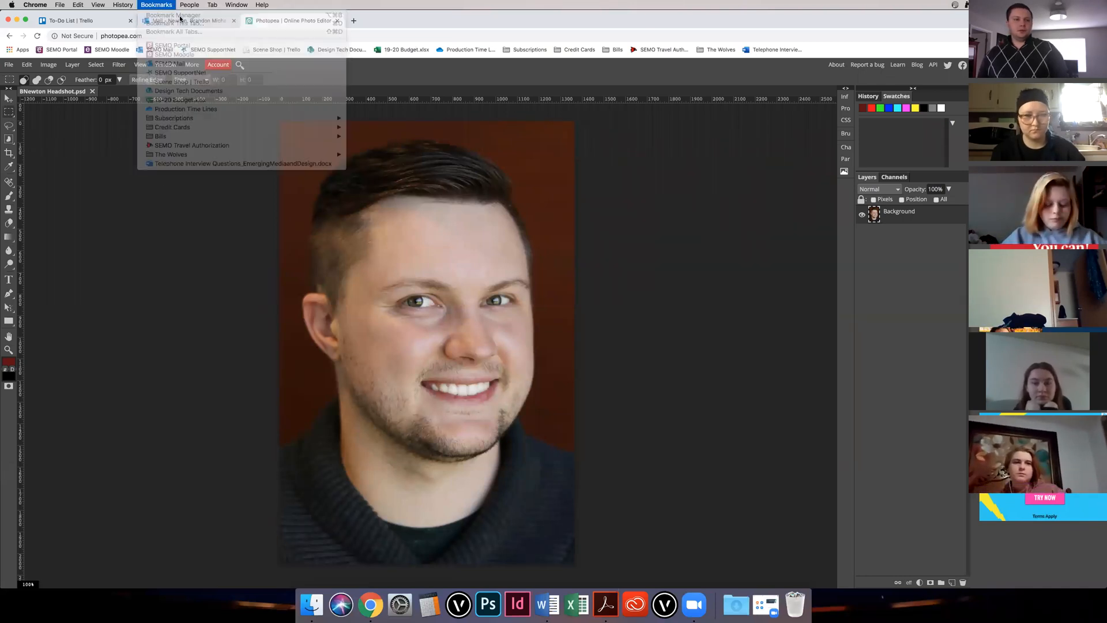
{"action": "left_click", "coordinate": [163, 65]}
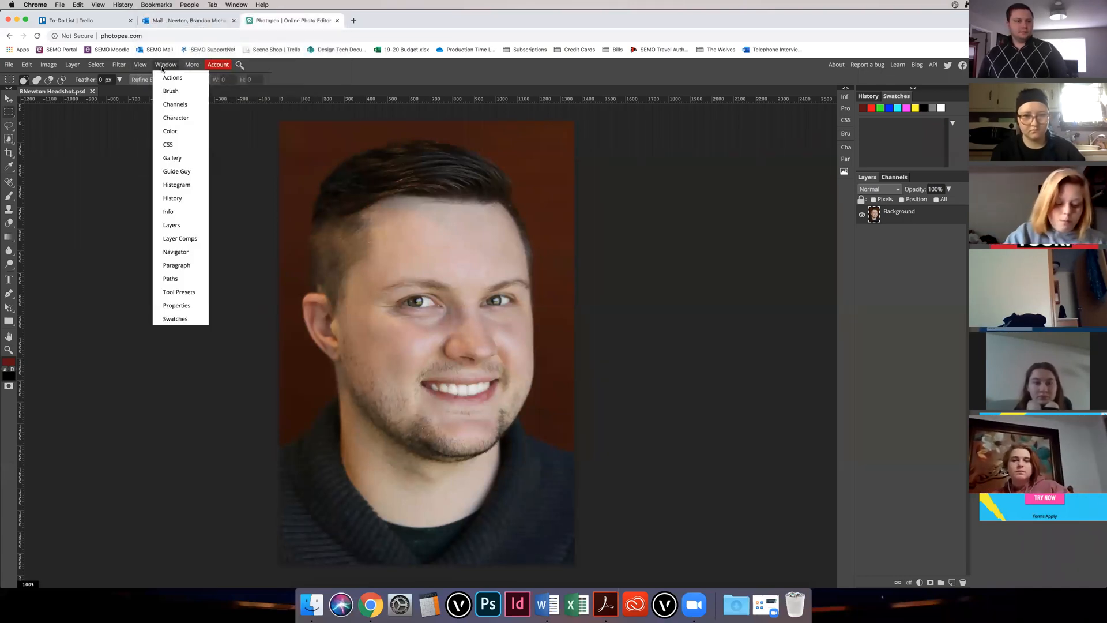
{"action": "left_click", "coordinate": [96, 173]}
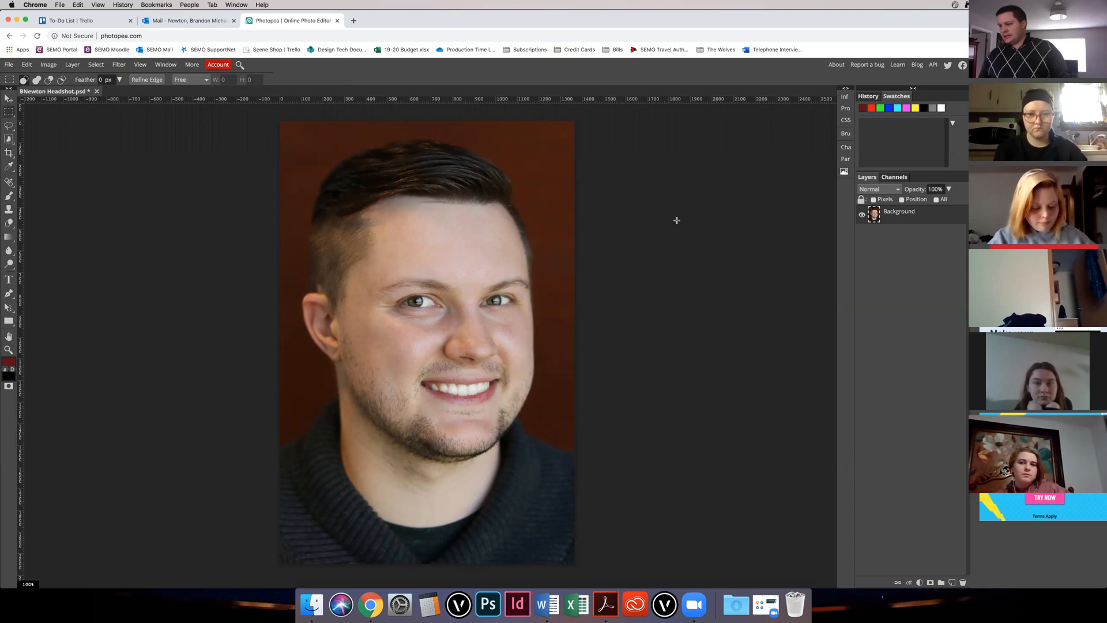
Step: Show the headshot's colour channels and switch the Red channel off and back on twice
{"action": "left_click", "coordinate": [894, 177]}
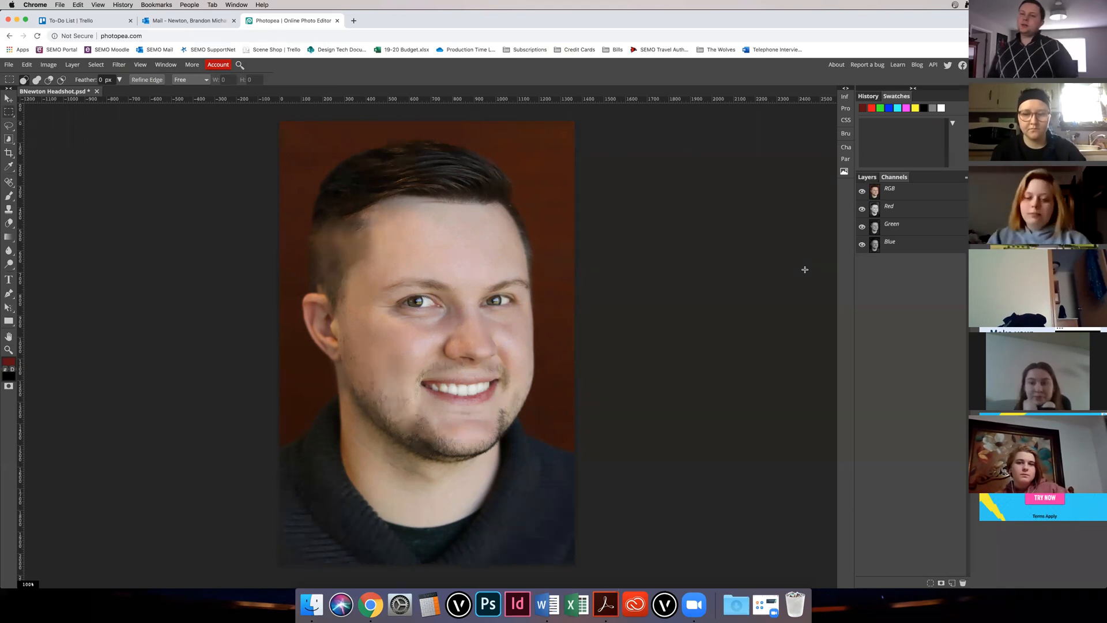
{"action": "right_click", "coordinate": [806, 269]}
{"action": "left_click", "coordinate": [862, 208]}
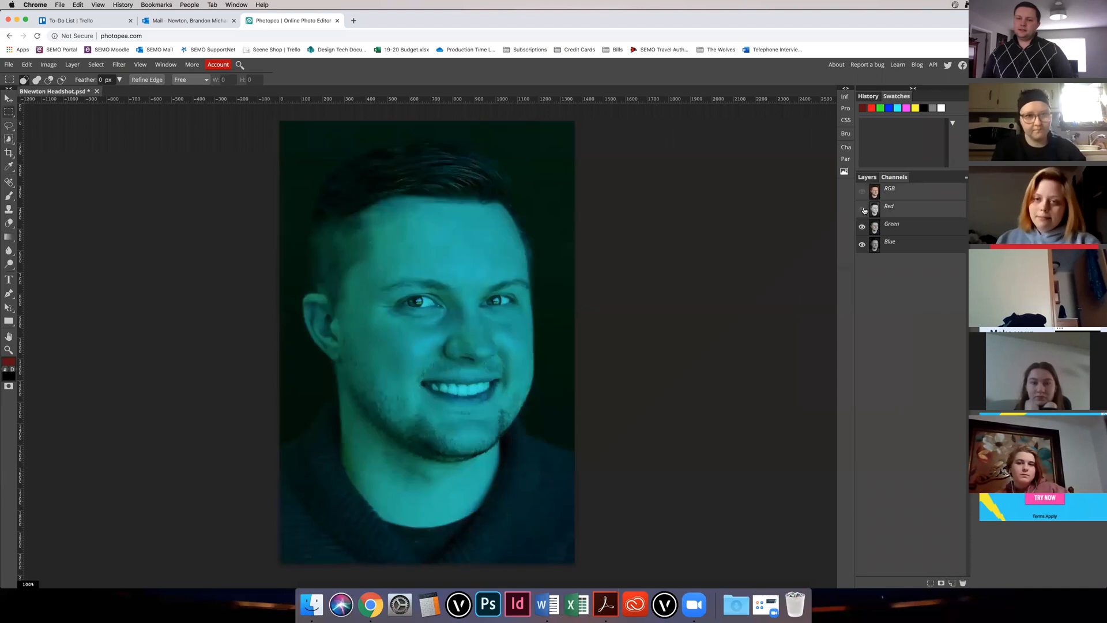
{"action": "left_click", "coordinate": [862, 208]}
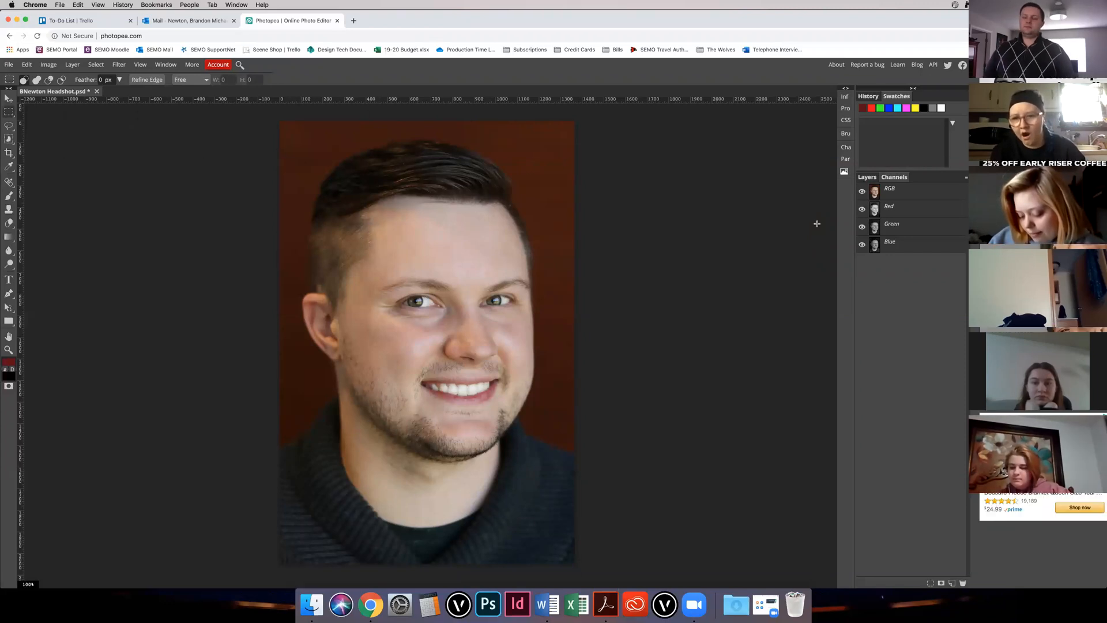
{"action": "left_click", "coordinate": [862, 210]}
{"action": "left_click", "coordinate": [862, 210]}
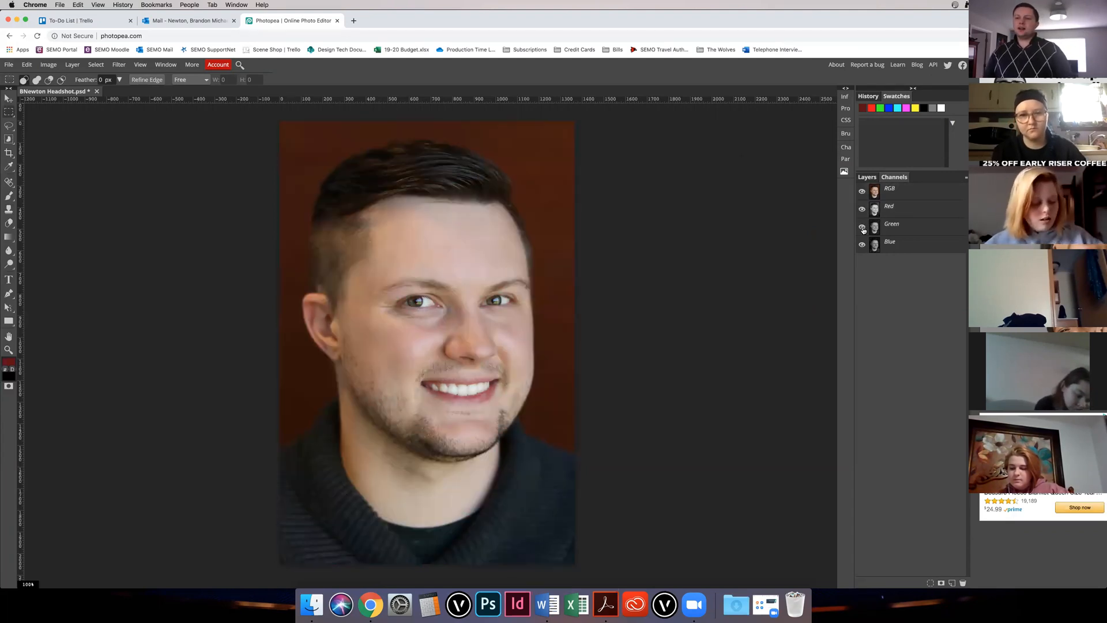
Step: Switch the headshot's Green, Blue and composite RGB channels off and back on one at a time
{"action": "left_click", "coordinate": [862, 227]}
{"action": "left_click", "coordinate": [863, 228]}
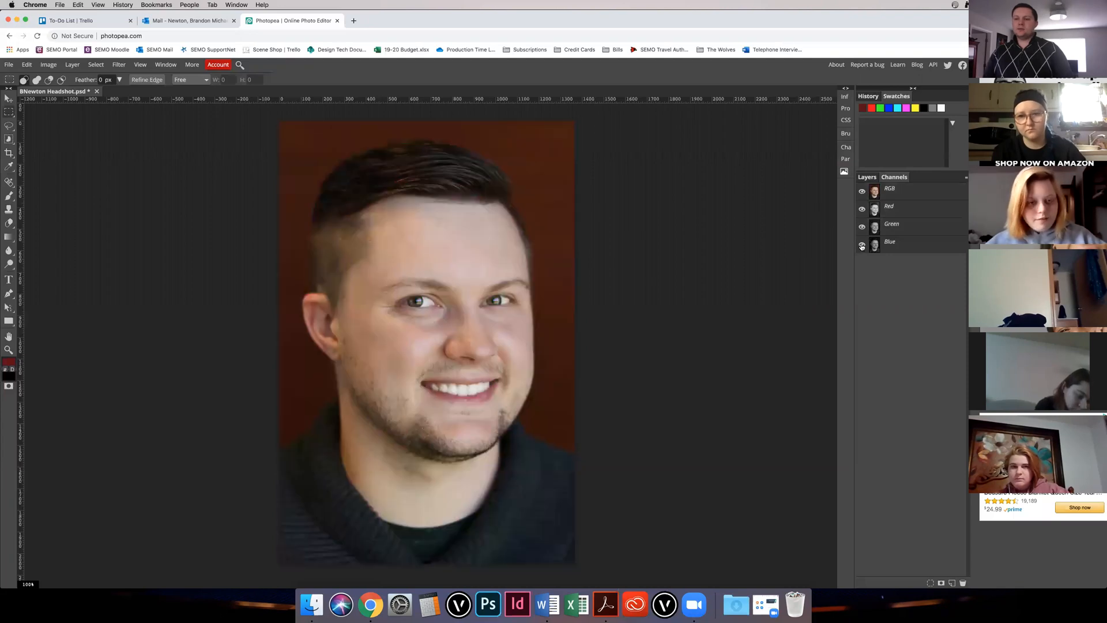
{"action": "left_click", "coordinate": [862, 246]}
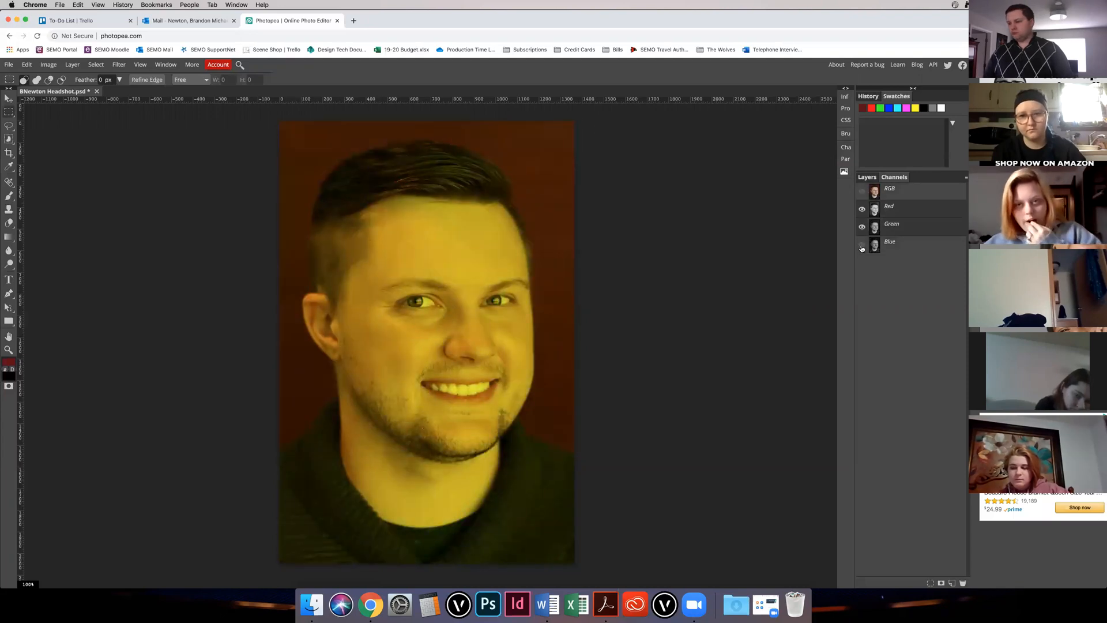
{"action": "left_click", "coordinate": [862, 245]}
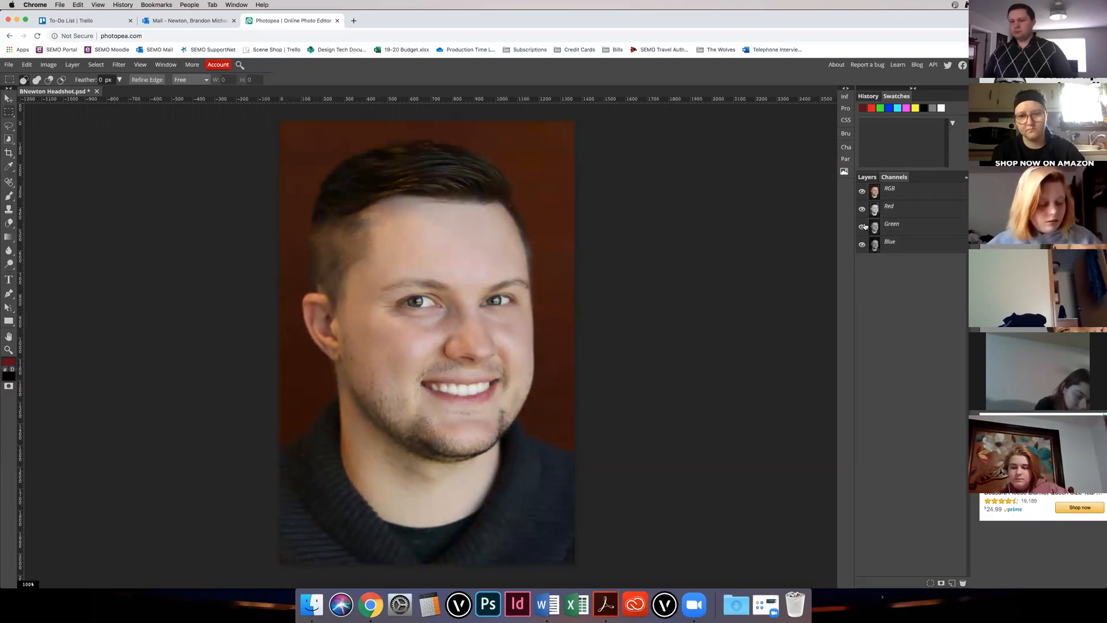
{"action": "left_click", "coordinate": [862, 193]}
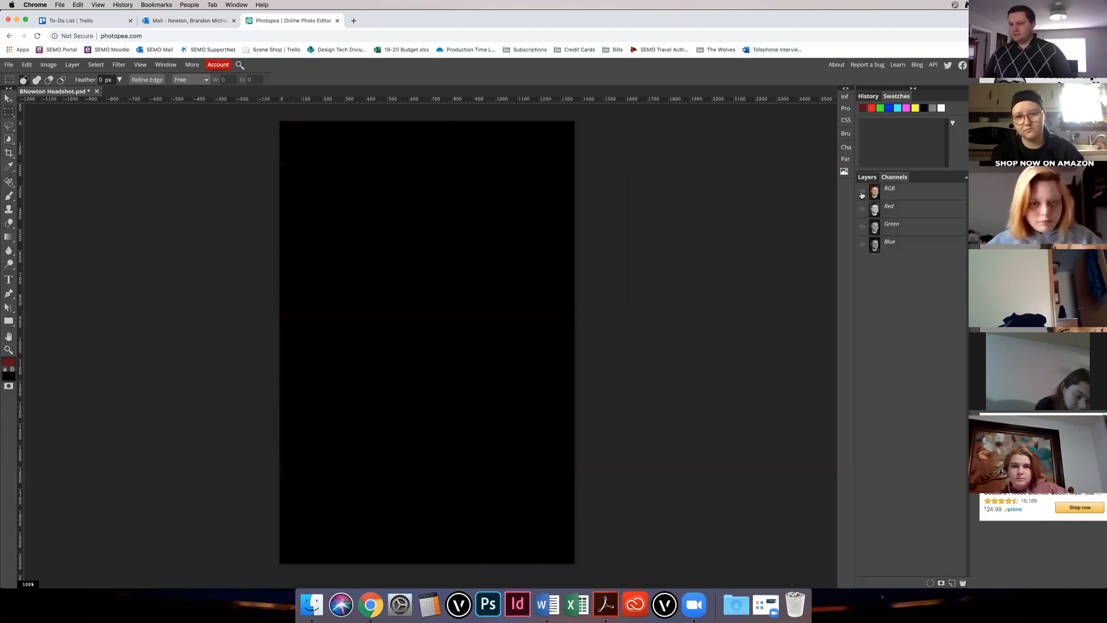
{"action": "left_click", "coordinate": [862, 193]}
Step: View different combinations of the Red, Green and Blue channels, including Green alone and Blue alone, and switch all channels back on
{"action": "left_click", "coordinate": [862, 209]}
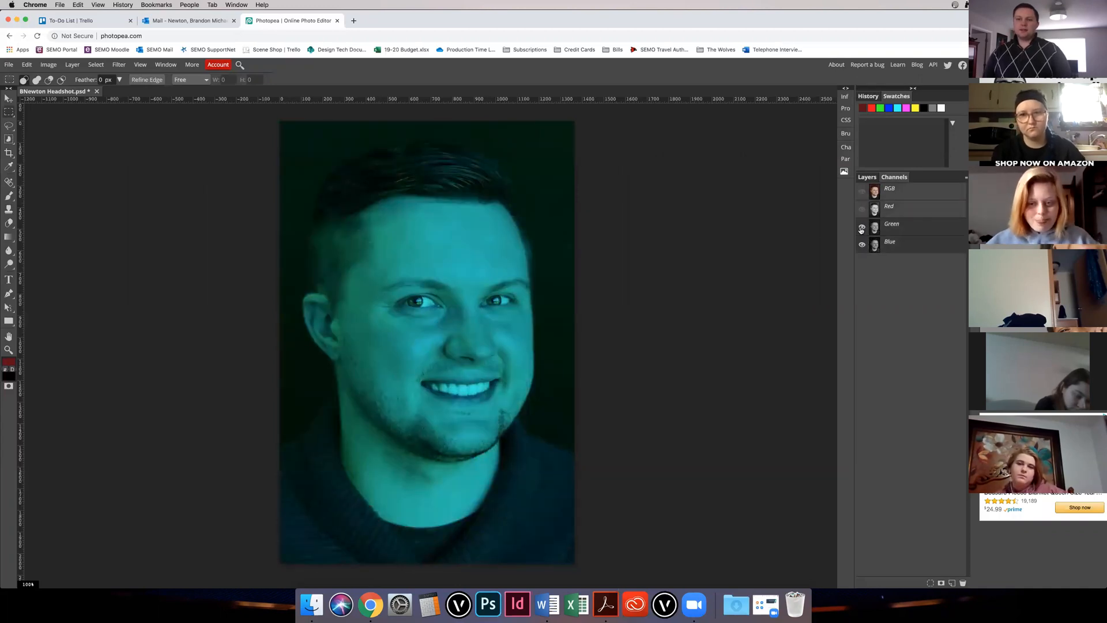
{"action": "left_click", "coordinate": [862, 227]}
{"action": "left_click", "coordinate": [862, 245]}
{"action": "left_click", "coordinate": [862, 227]}
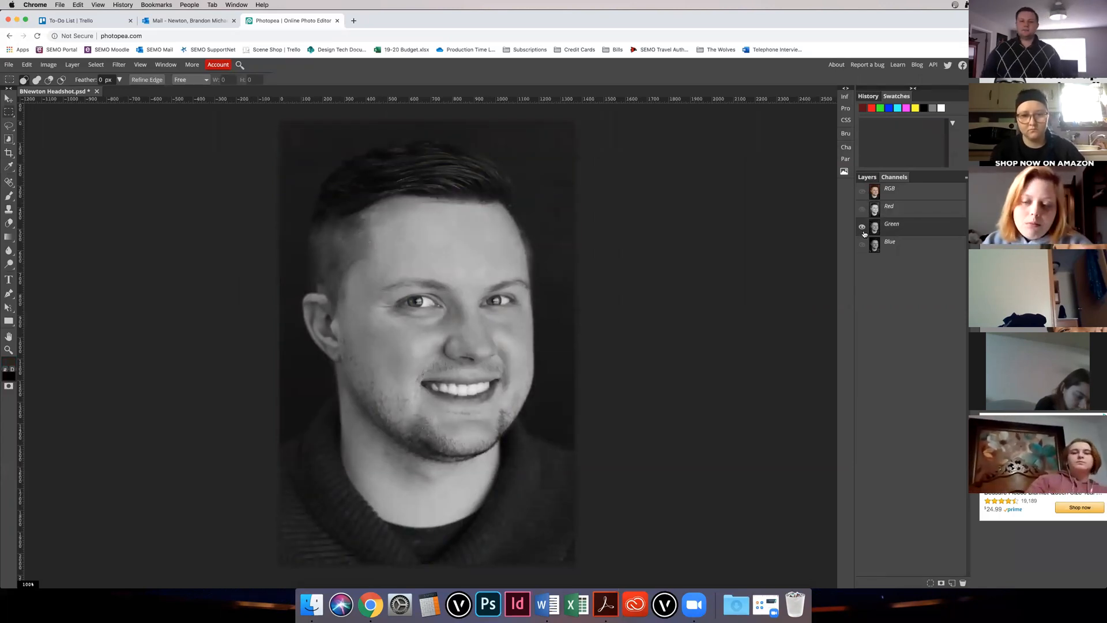
{"action": "left_click", "coordinate": [862, 245]}
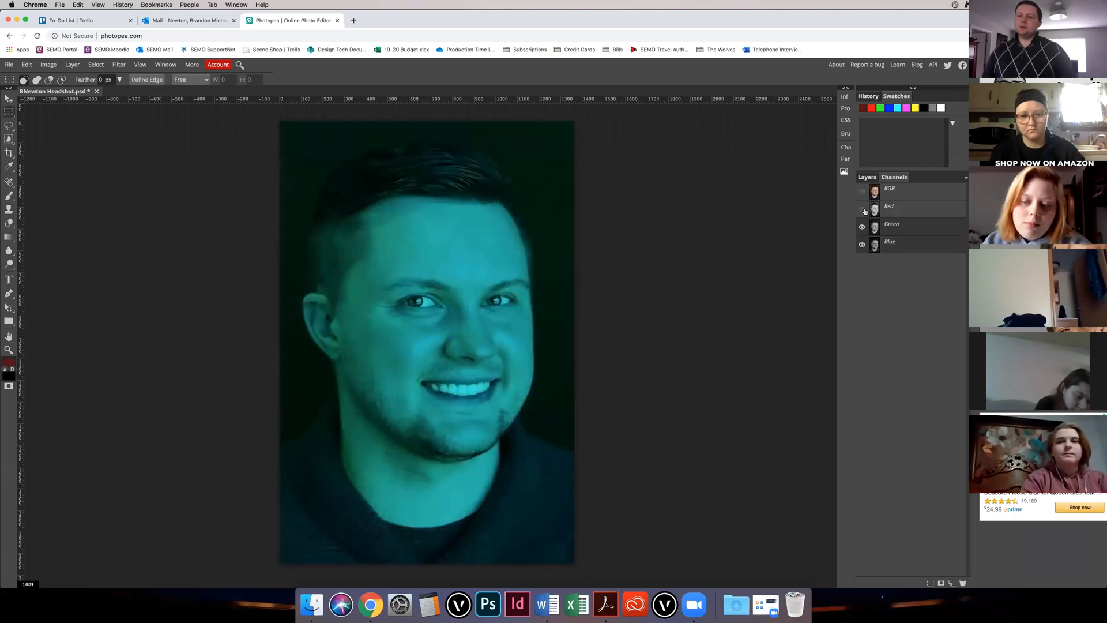
{"action": "left_click", "coordinate": [862, 209]}
{"action": "left_click", "coordinate": [862, 227]}
{"action": "left_click", "coordinate": [863, 210]}
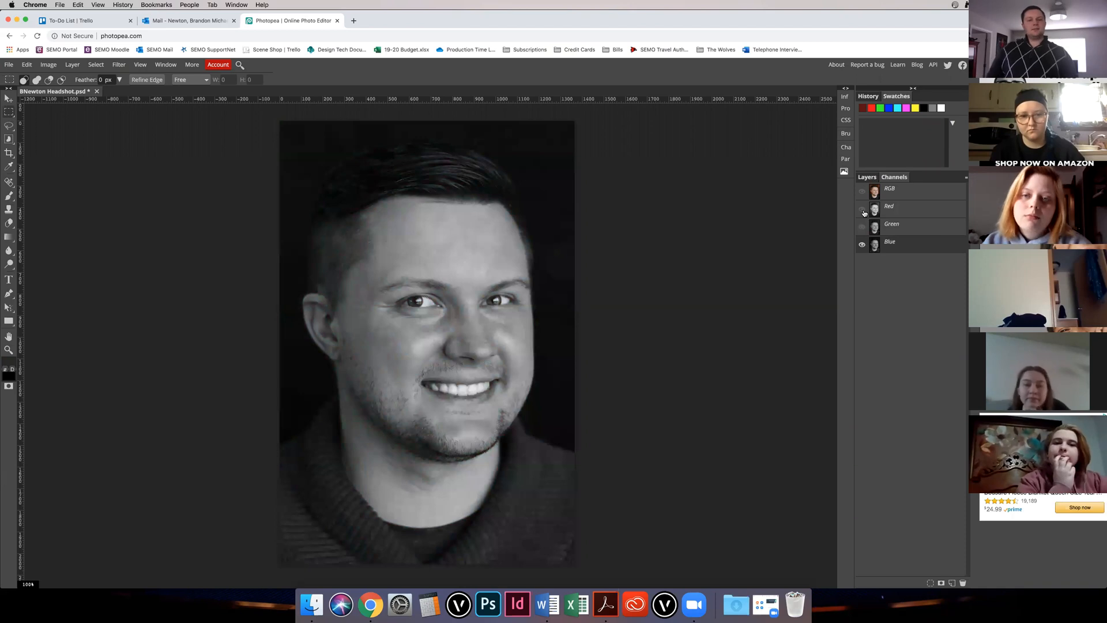
{"action": "left_click", "coordinate": [862, 209]}
{"action": "left_click", "coordinate": [861, 227]}
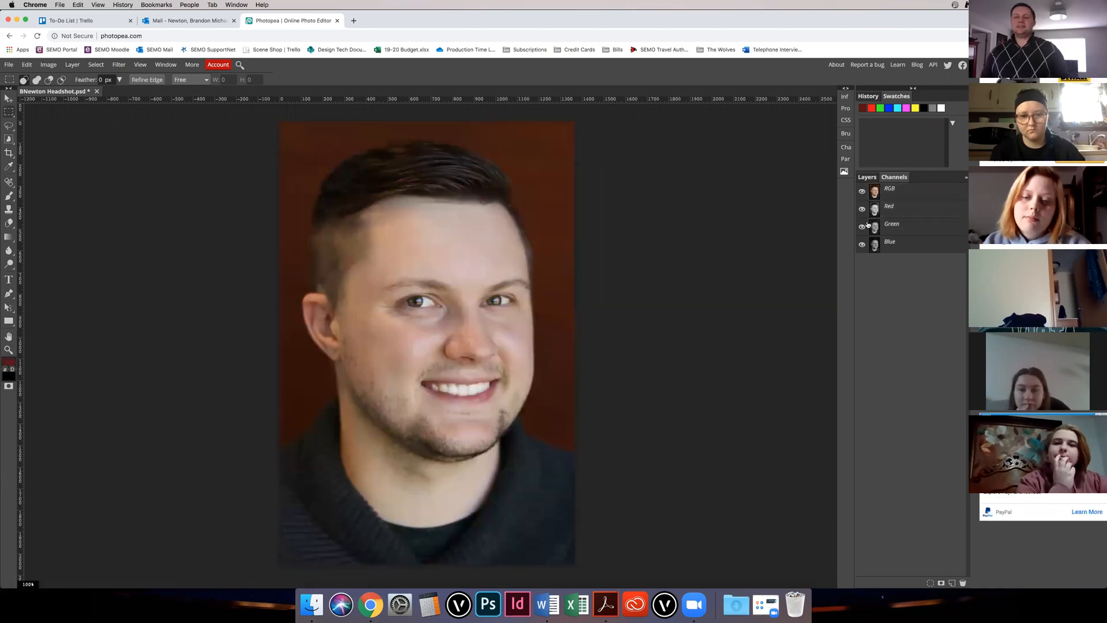
Step: Return to the layer list, add six empty layers above Background, and undo the last five additions
{"action": "left_click", "coordinate": [865, 179]}
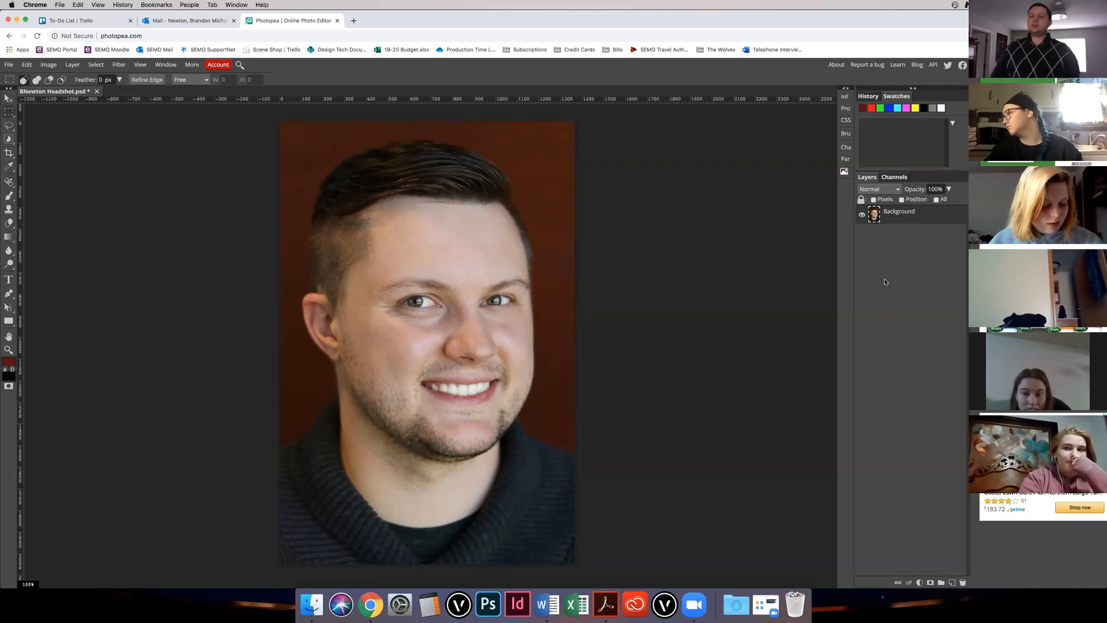
{"action": "left_click", "coordinate": [952, 583]}
{"action": "left_click", "coordinate": [953, 583]}
{"action": "left_click", "coordinate": [953, 583]}
{"action": "left_click", "coordinate": [952, 584]}
{"action": "left_click", "coordinate": [953, 584]}
{"action": "left_click", "coordinate": [953, 584]}
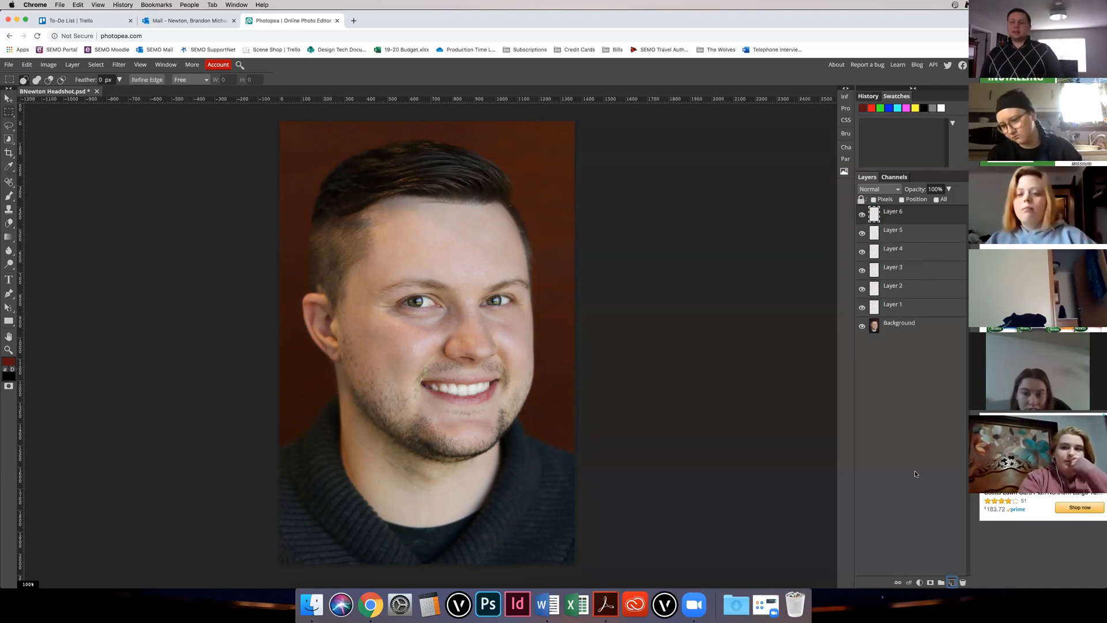
{"action": "key", "text": "super+z"}
{"action": "key", "text": "super+z"}
{"action": "key", "text": "super+z"}
{"action": "key", "text": "super+z"}
{"action": "key", "text": "super+z"}
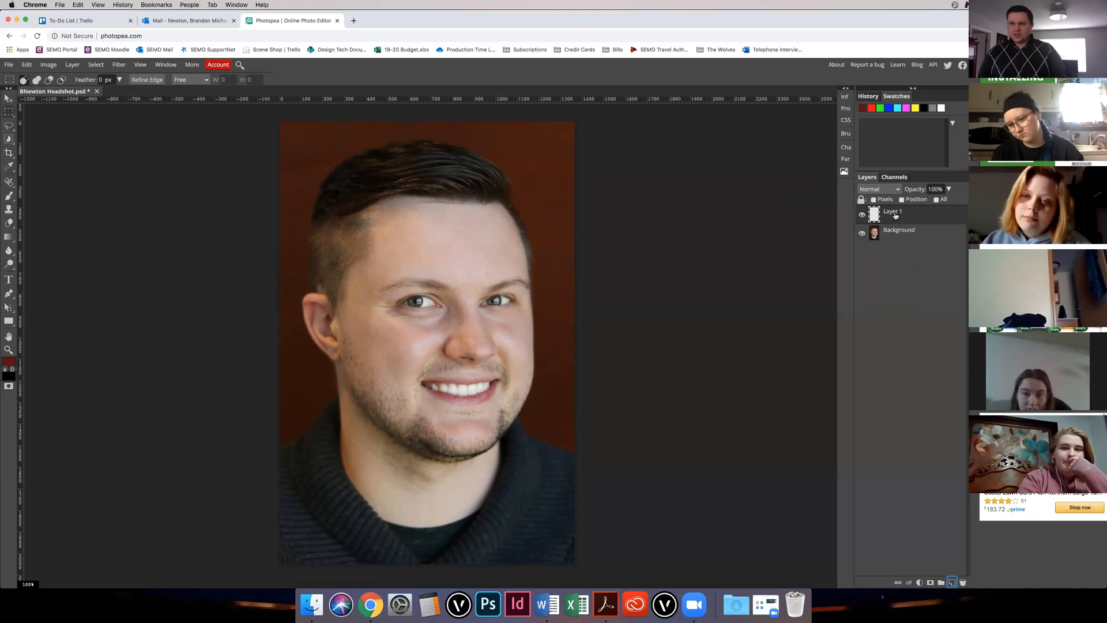
Step: Rename the Background layer as ME!
{"action": "left_click", "coordinate": [903, 230]}
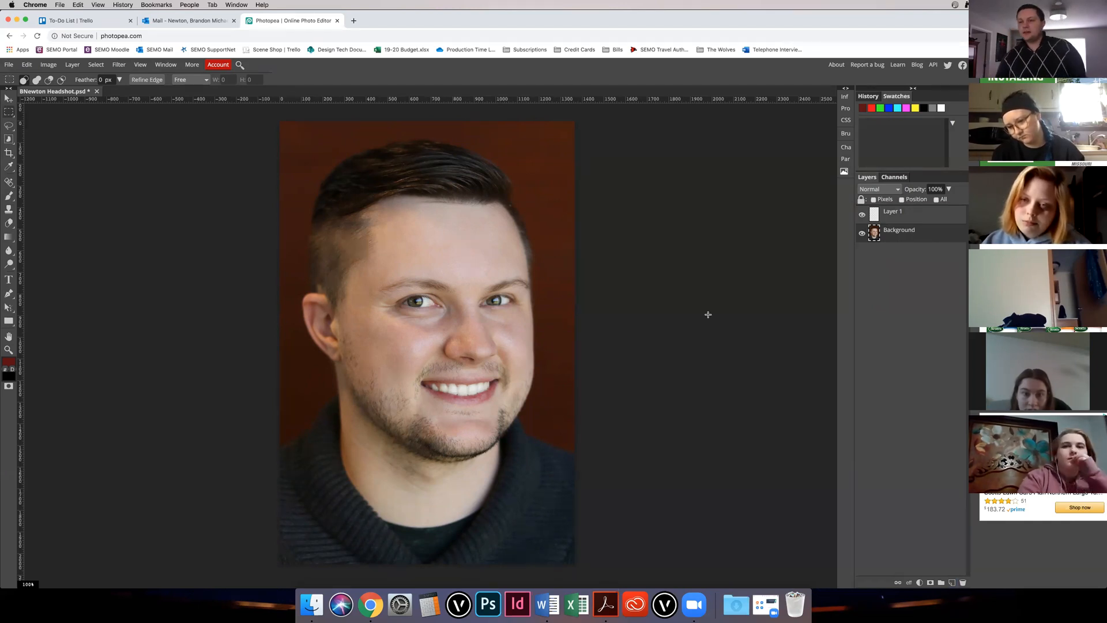
{"action": "double_click", "coordinate": [902, 230]}
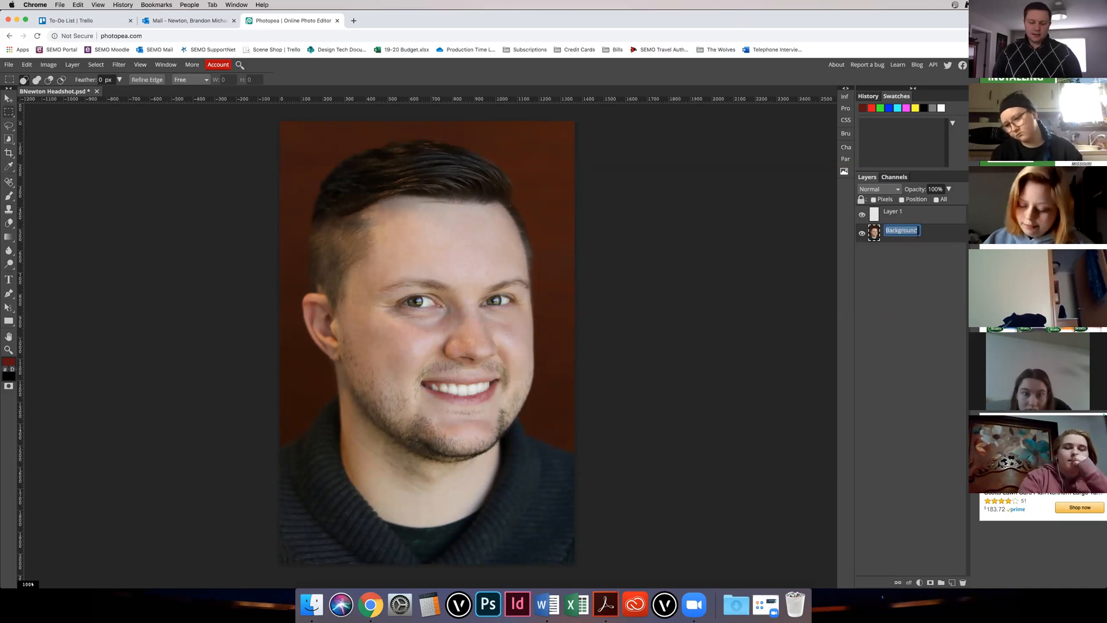
{"action": "type", "text": "ME"}
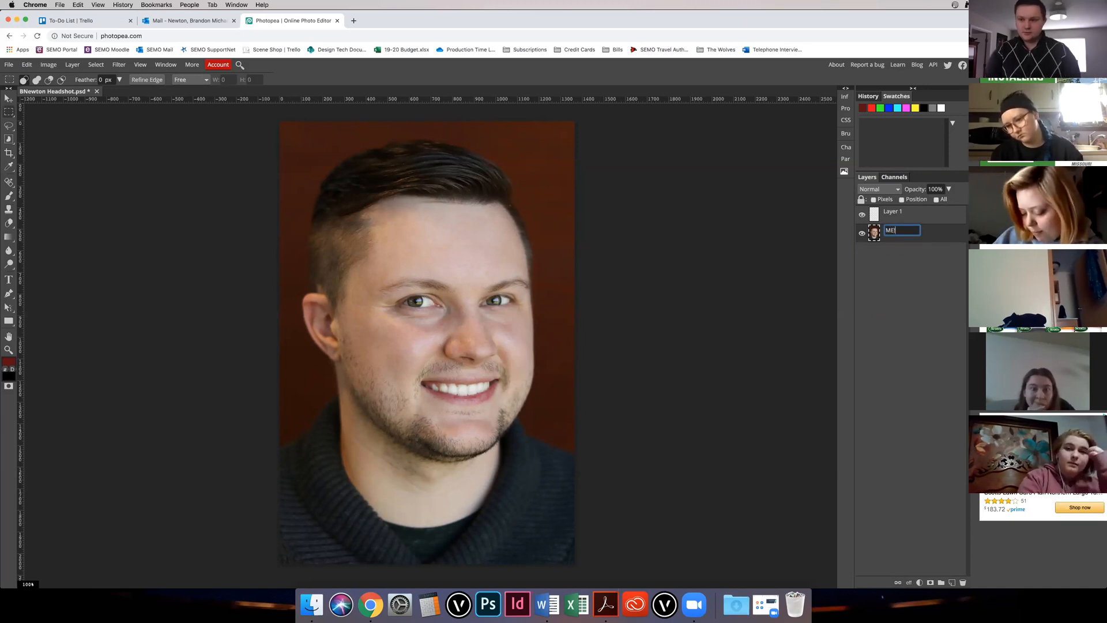
{"action": "key", "text": "Return"}
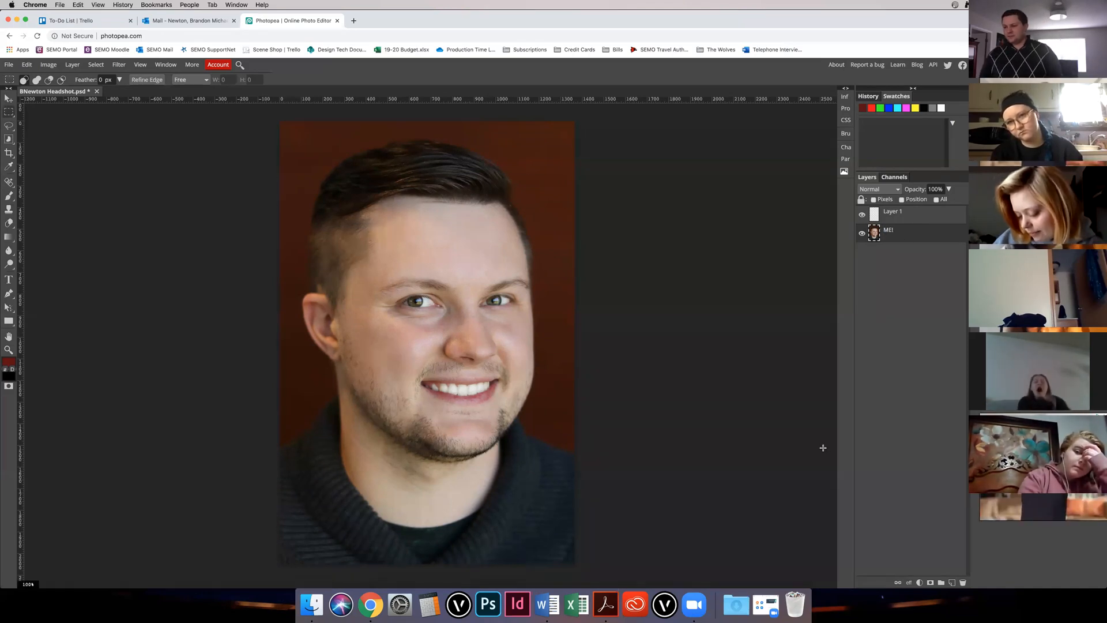
Step: Rename the empty layer above the headshot as Paint
{"action": "left_click", "coordinate": [893, 212]}
{"action": "double_click", "coordinate": [894, 211]}
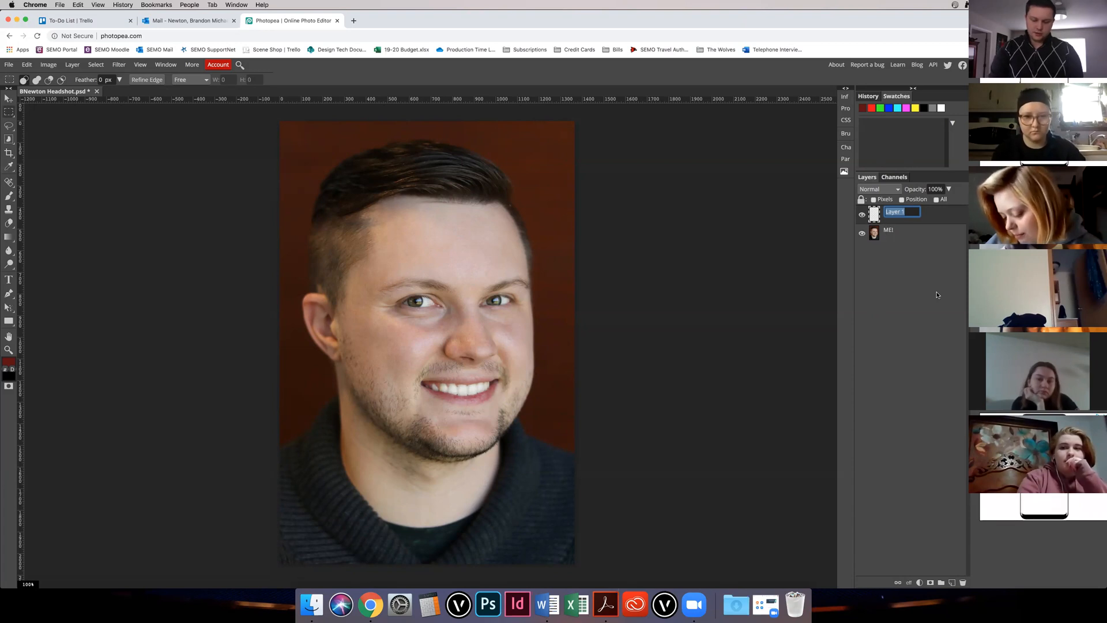
{"action": "type", "text": "Paint"}
{"action": "key", "text": "Return"}
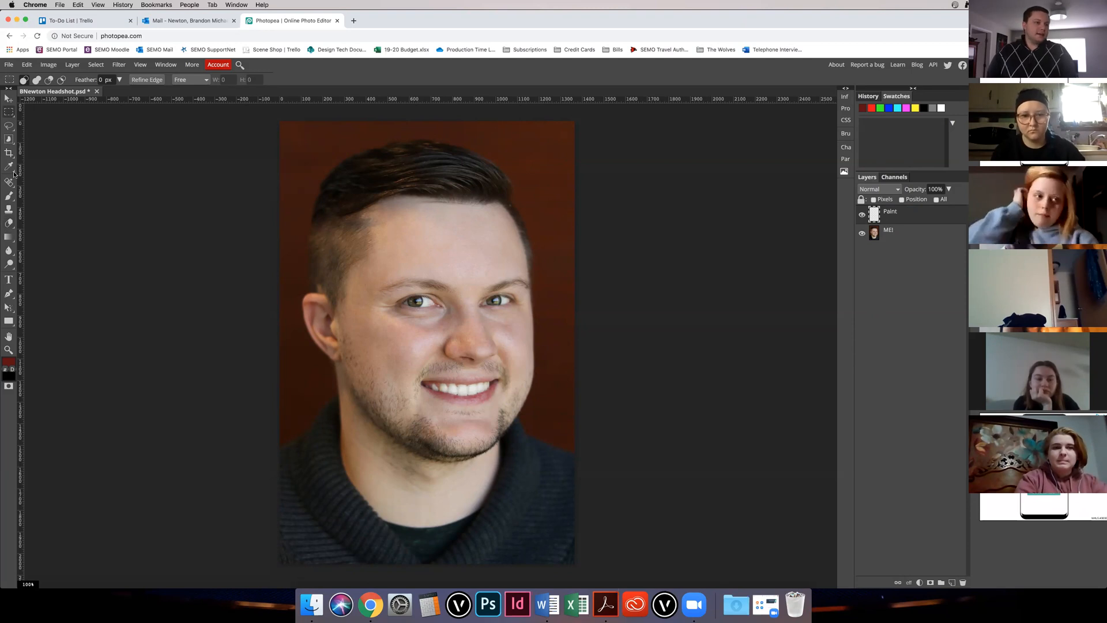
Step: Set the Brush tool's size to 150 px, and try a short stroke on the forehead and undo it
{"action": "left_click", "coordinate": [9, 197]}
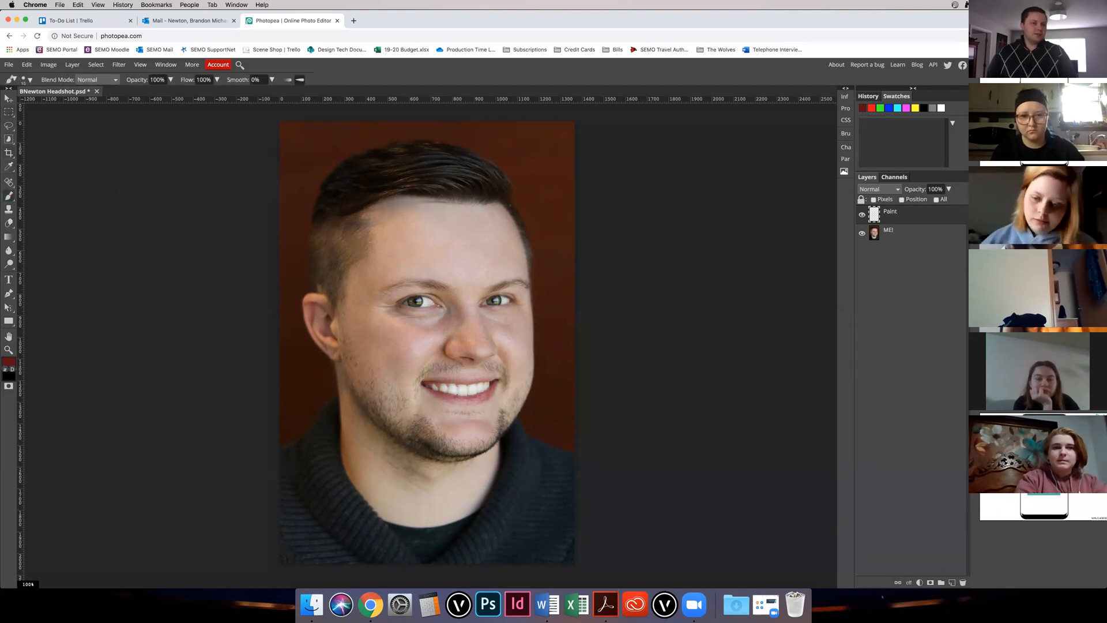
{"action": "left_click", "coordinate": [27, 80]}
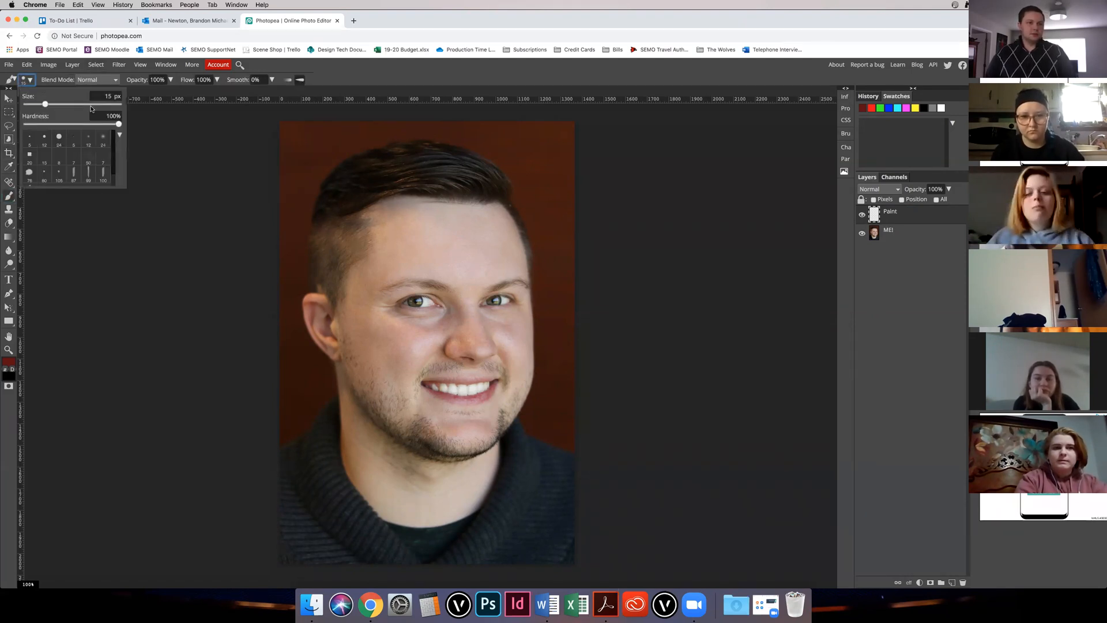
{"action": "left_click_drag", "start_coordinate": [45, 105], "coordinate": [59, 105]}
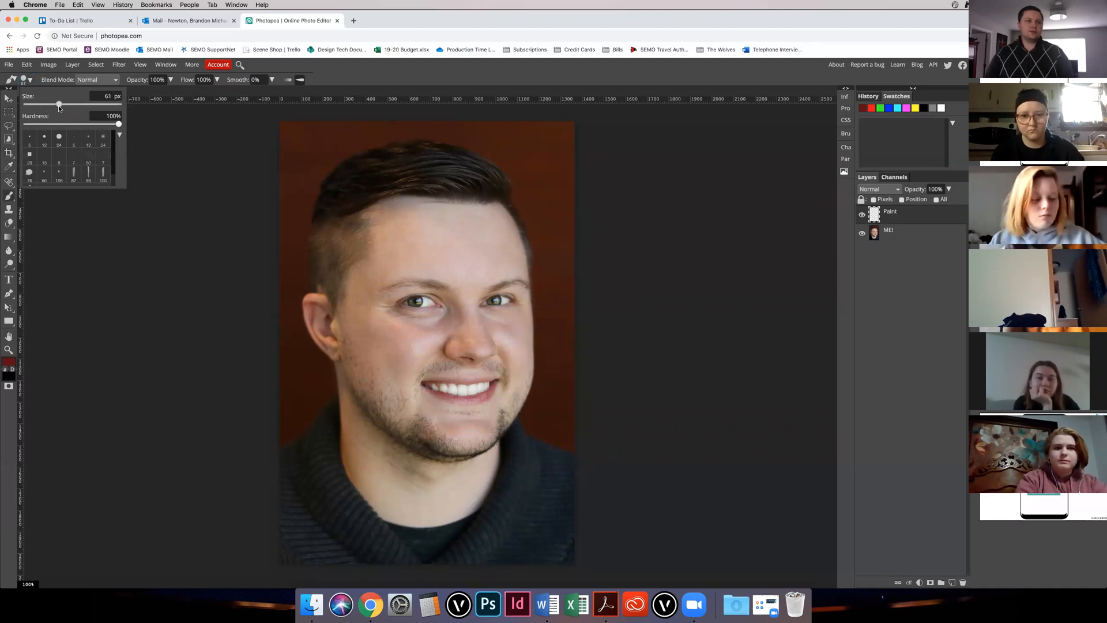
{"action": "left_click_drag", "start_coordinate": [59, 107], "coordinate": [99, 96]}
{"action": "type", "text": "150"}
{"action": "key", "text": "Return"}
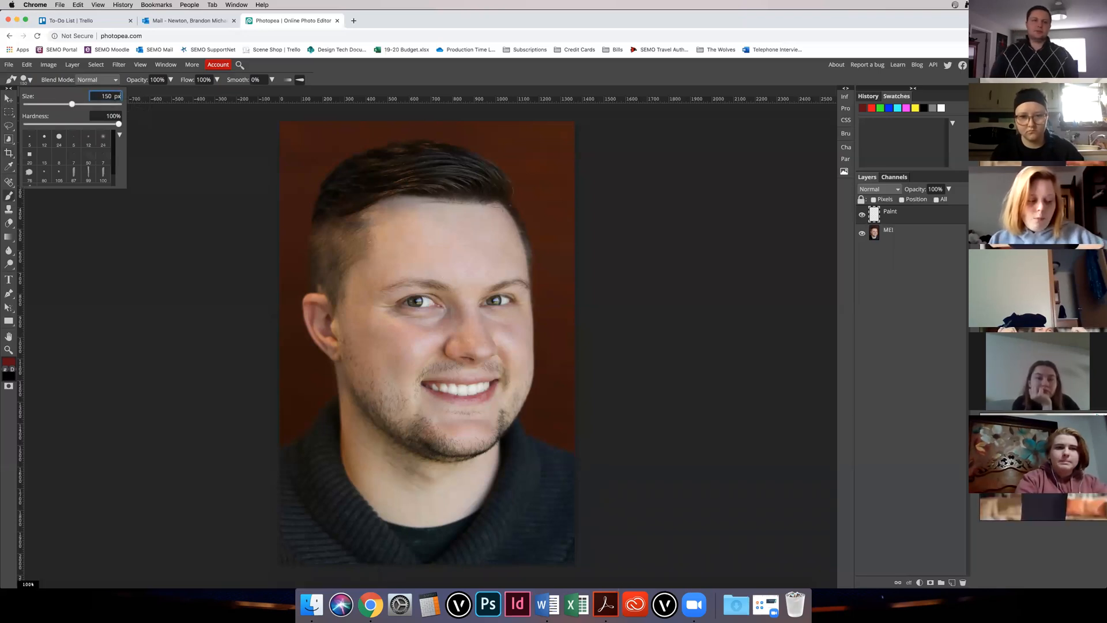
{"action": "left_click", "coordinate": [412, 69]}
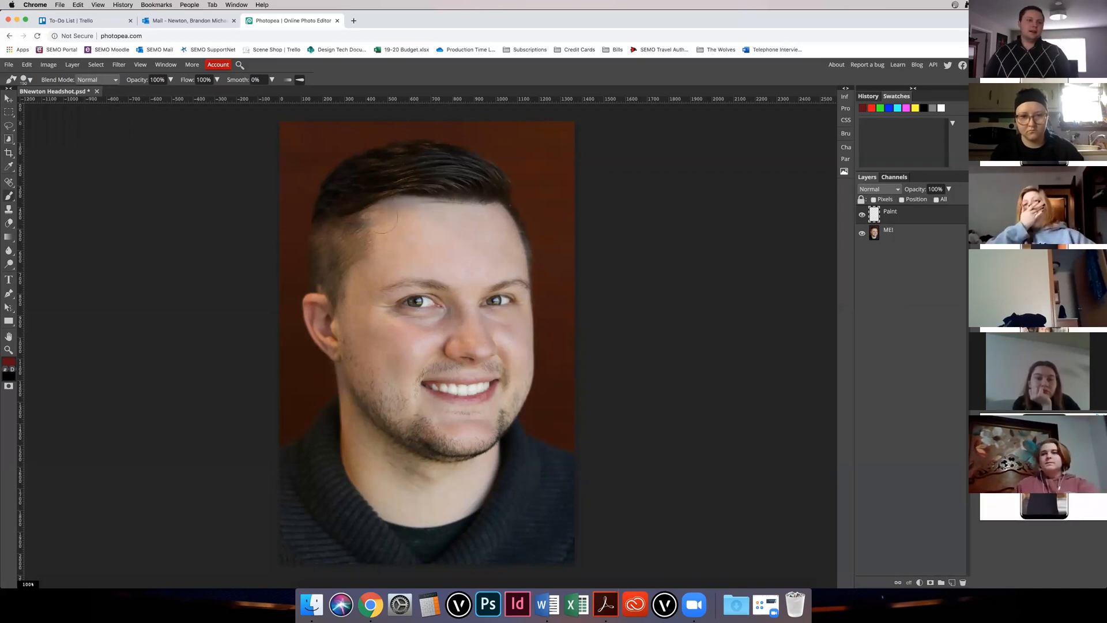
{"action": "mouse_move", "coordinate": [383, 205]}
{"action": "left_mouse_down"}
{"action": "mouse_move", "coordinate": [402, 243]}
{"action": "mouse_move", "coordinate": [434, 235]}
{"action": "left_mouse_up"}
{"action": "key", "text": "ctrl+z"}
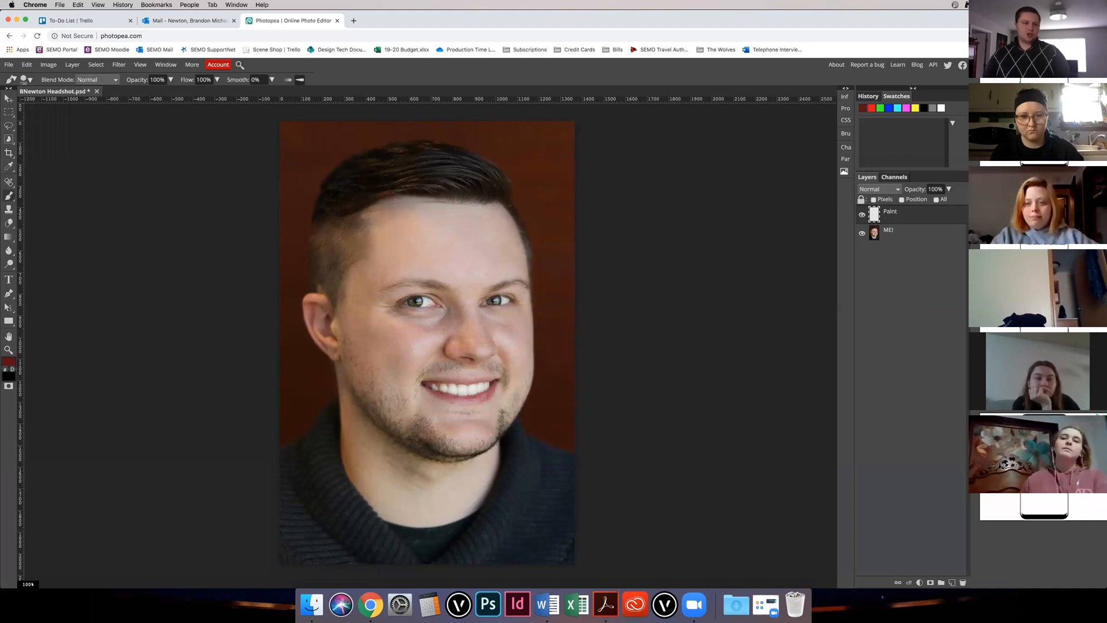
Step: Set the foreground colour to pink, hex ff00c8, and brush over all the hair on the Paint layer
{"action": "left_click", "coordinate": [8, 361]}
{"action": "left_click_drag", "start_coordinate": [183, 183], "coordinate": [183, 142]}
{"action": "left_click", "coordinate": [184, 157]}
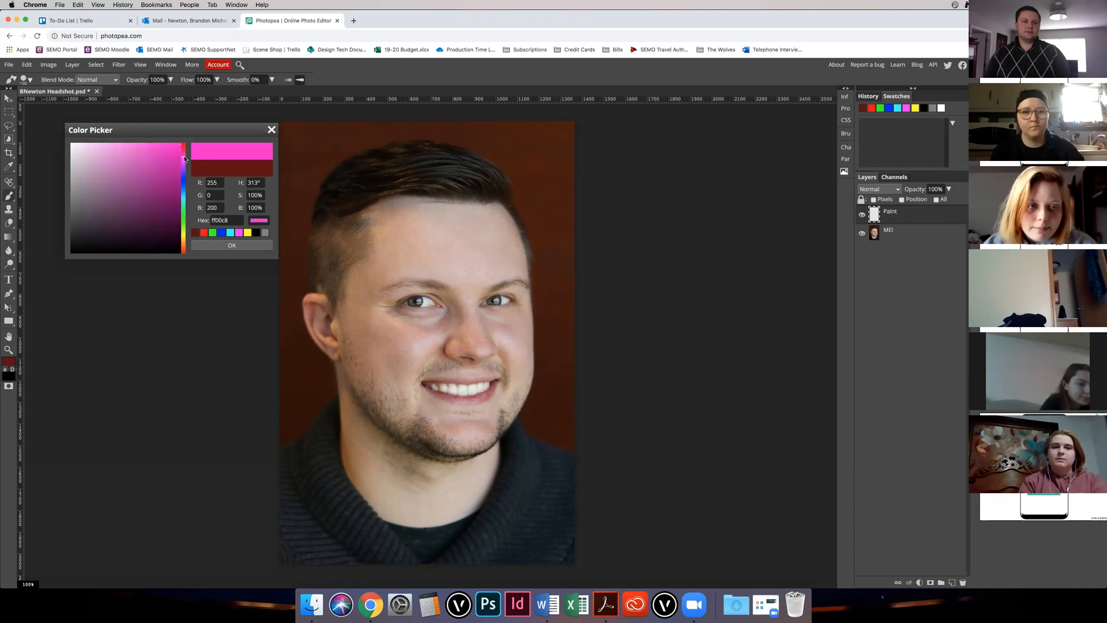
{"action": "left_click", "coordinate": [257, 244]}
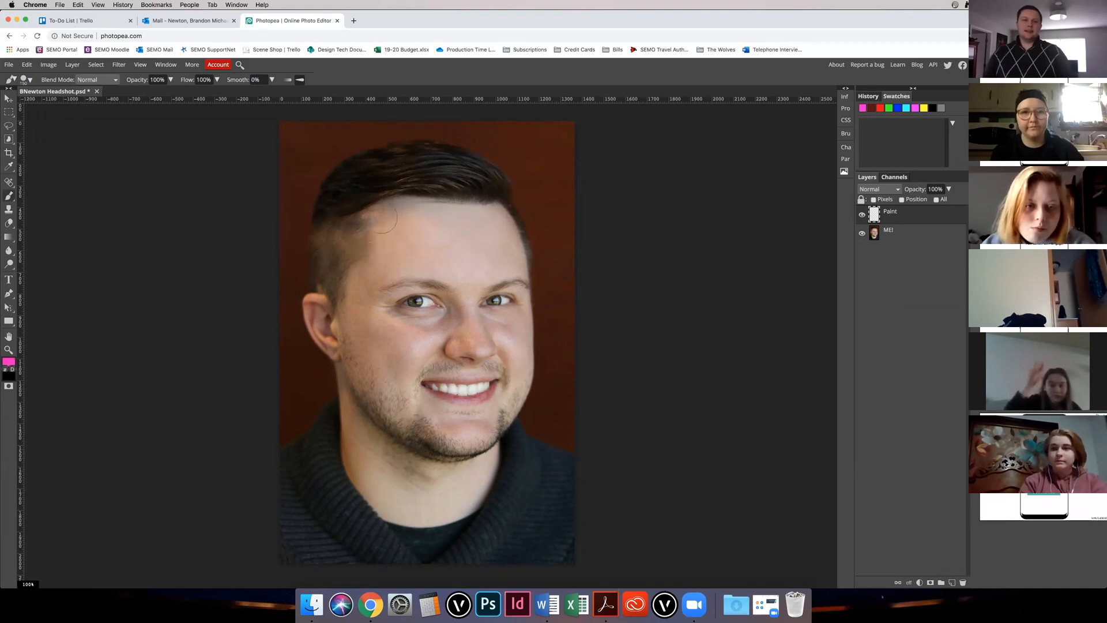
{"action": "mouse_move", "coordinate": [530, 253]}
{"action": "left_mouse_down"}
{"action": "mouse_move", "coordinate": [498, 201]}
{"action": "mouse_move", "coordinate": [361, 210]}
{"action": "mouse_move", "coordinate": [370, 248]}
{"action": "mouse_move", "coordinate": [330, 276]}
{"action": "mouse_move", "coordinate": [336, 302]}
{"action": "mouse_move", "coordinate": [312, 266]}
{"action": "mouse_move", "coordinate": [327, 186]}
{"action": "mouse_move", "coordinate": [339, 186]}
{"action": "mouse_move", "coordinate": [343, 243]}
{"action": "mouse_move", "coordinate": [363, 157]}
{"action": "mouse_move", "coordinate": [352, 157]}
{"action": "mouse_move", "coordinate": [338, 176]}
{"action": "mouse_move", "coordinate": [393, 149]}
{"action": "mouse_move", "coordinate": [471, 162]}
{"action": "mouse_move", "coordinate": [512, 197]}
{"action": "mouse_move", "coordinate": [453, 177]}
{"action": "mouse_move", "coordinate": [365, 172]}
{"action": "left_mouse_up"}
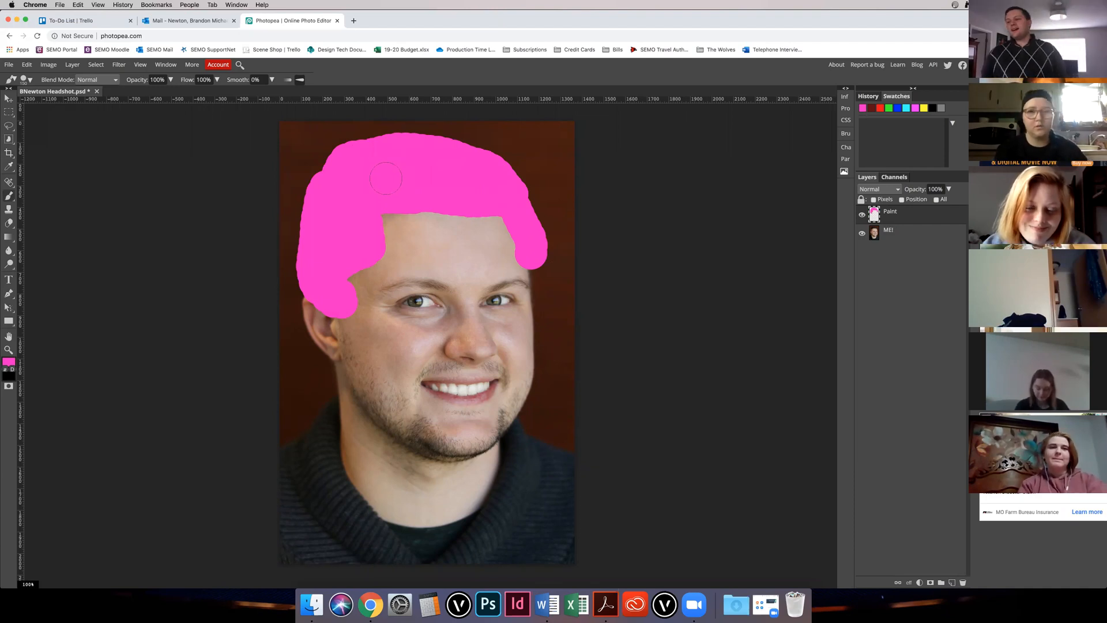
{"action": "key", "text": "v"}
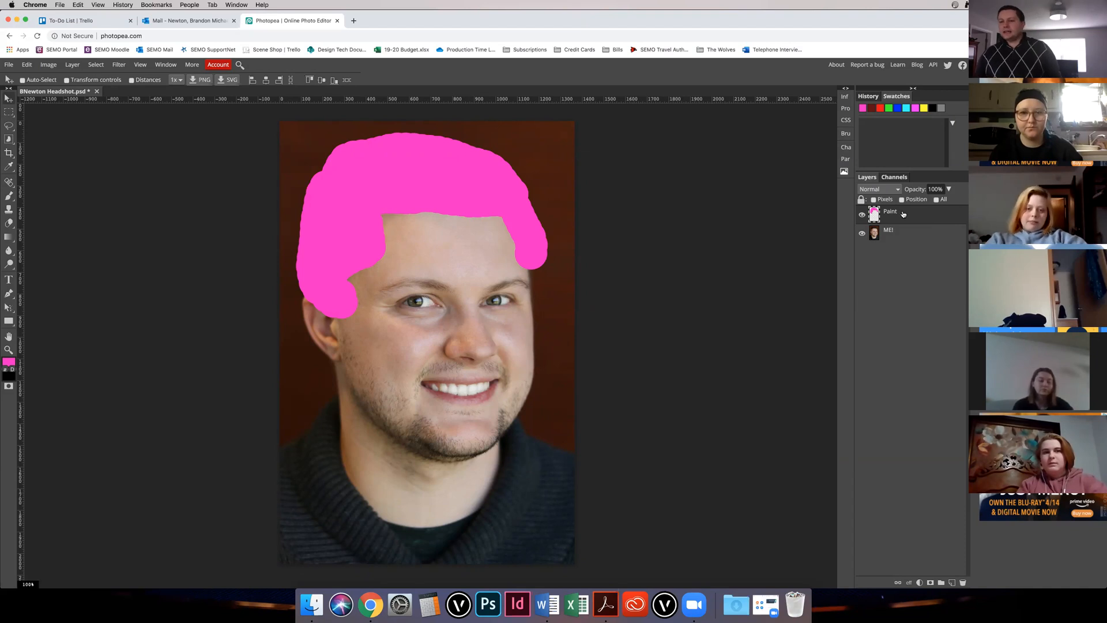
Step: Add an empty layer above the Paint layer and delete it again
{"action": "left_click", "coordinate": [952, 582]}
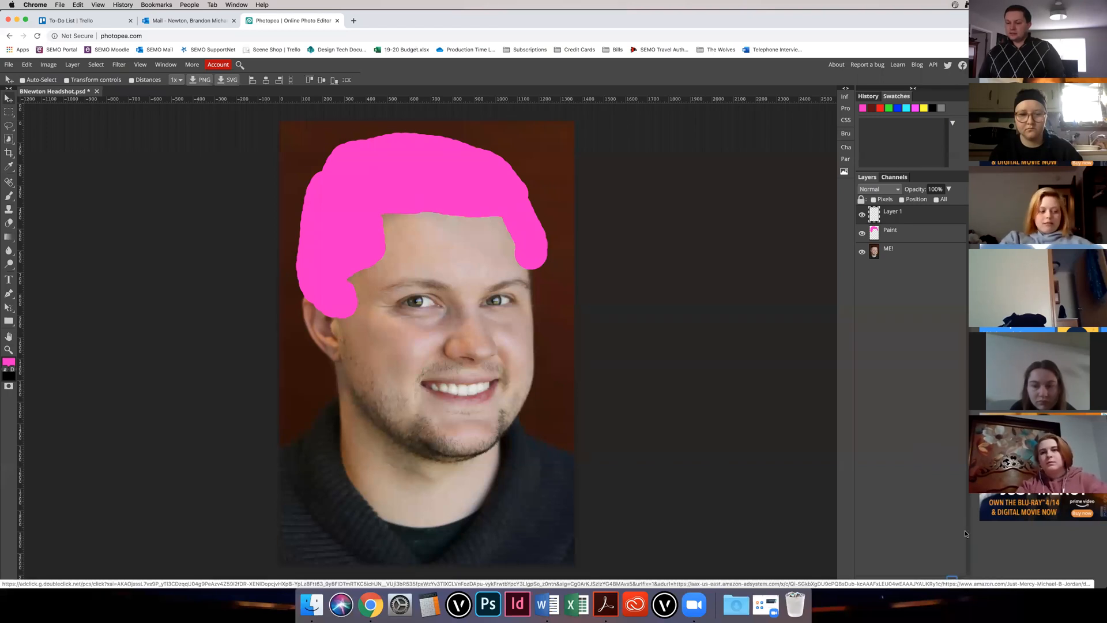
{"action": "left_click", "coordinate": [963, 582]}
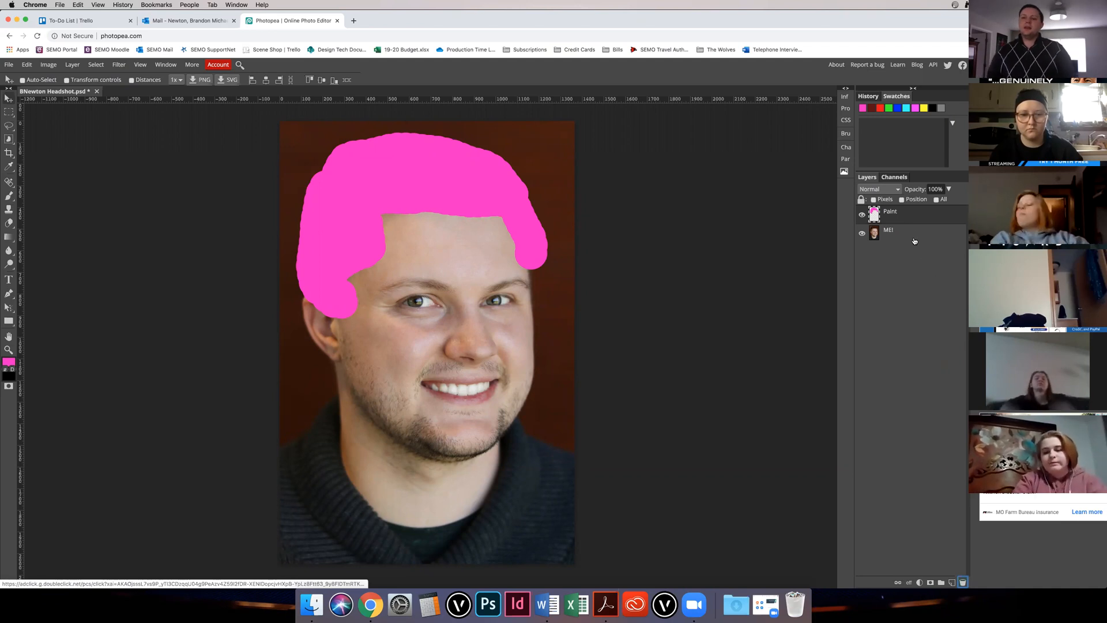
Step: Duplicate the Paint layer and rename the copy as Wig 2
{"action": "right_click", "coordinate": [904, 218]}
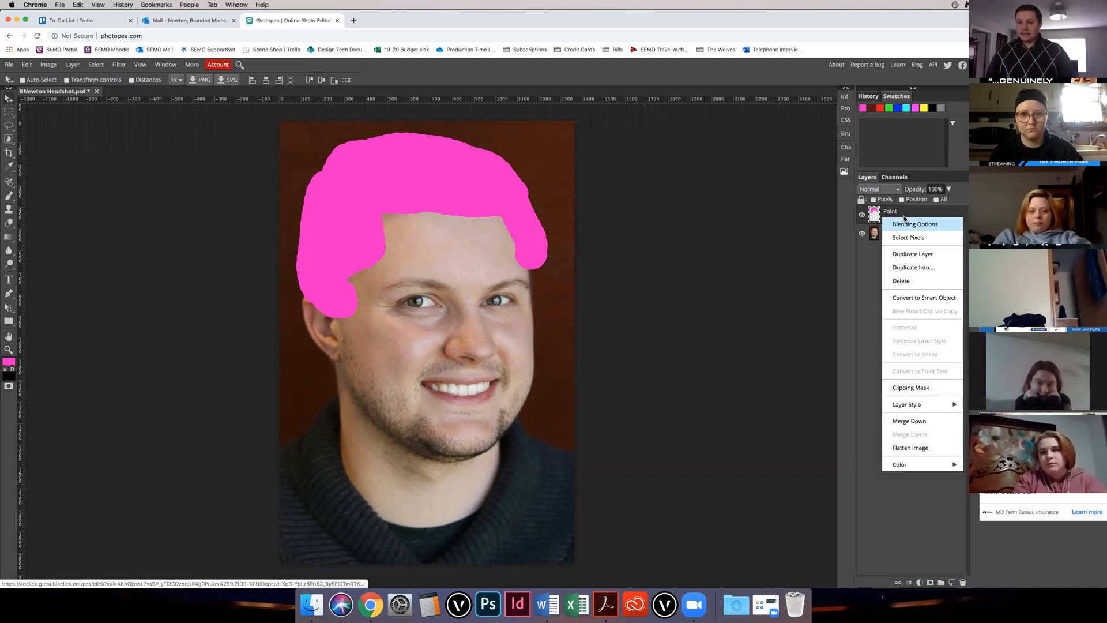
{"action": "left_click", "coordinate": [914, 255]}
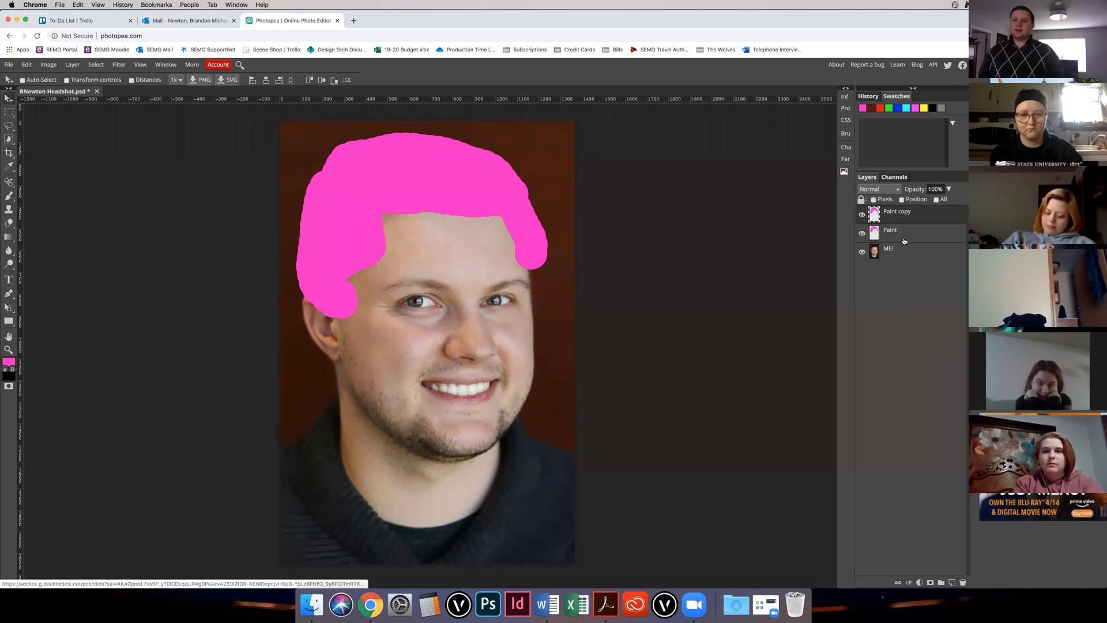
{"action": "double_click", "coordinate": [898, 213]}
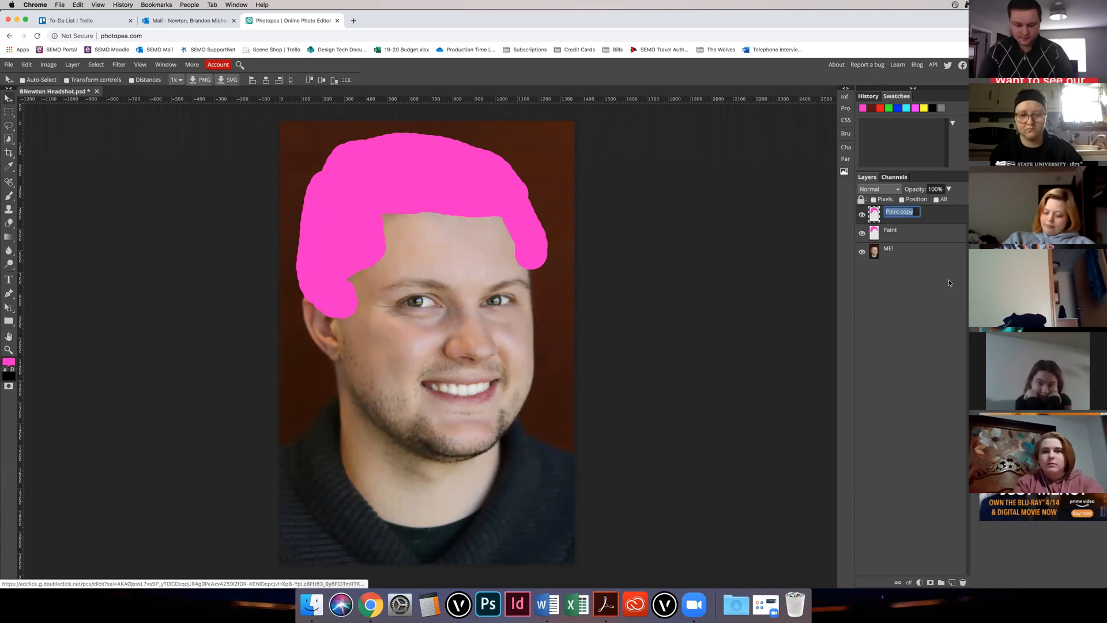
{"action": "type", "text": "Wig 2"}
{"action": "key", "text": "Return"}
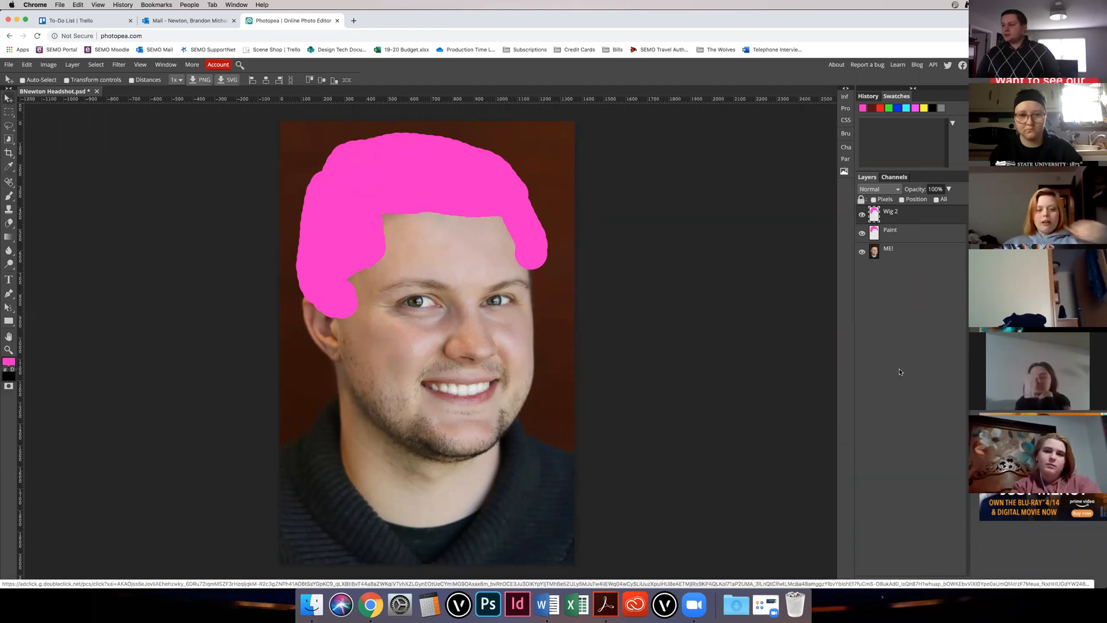
Step: Clear all the pink paint from the Wig 2 layer, keeping the layer itself
{"action": "left_click", "coordinate": [911, 233]}
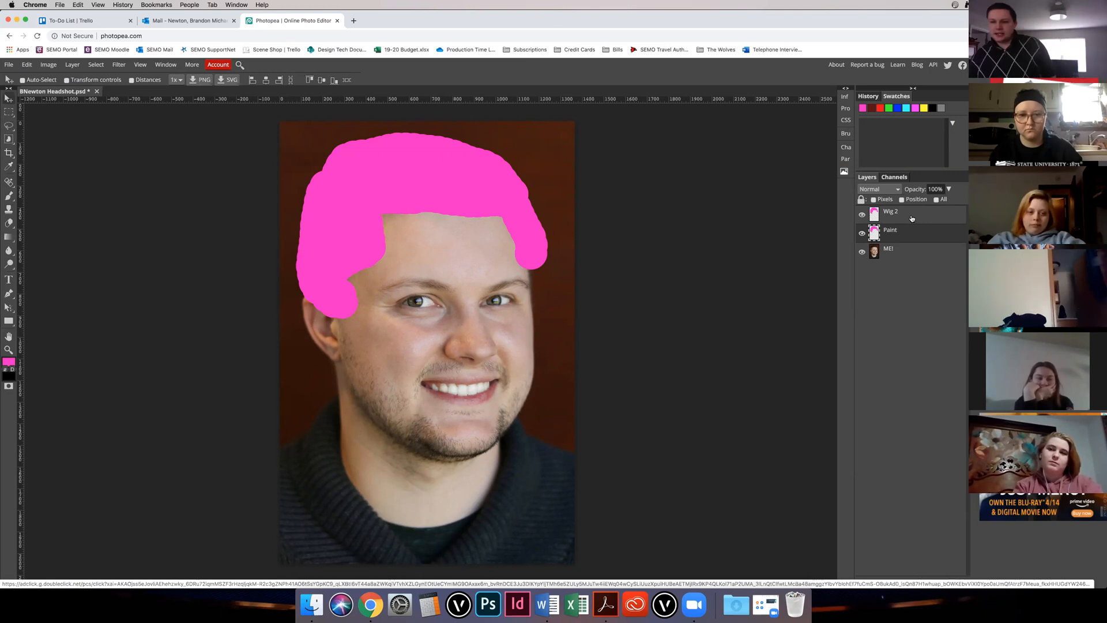
{"action": "left_click", "coordinate": [891, 216]}
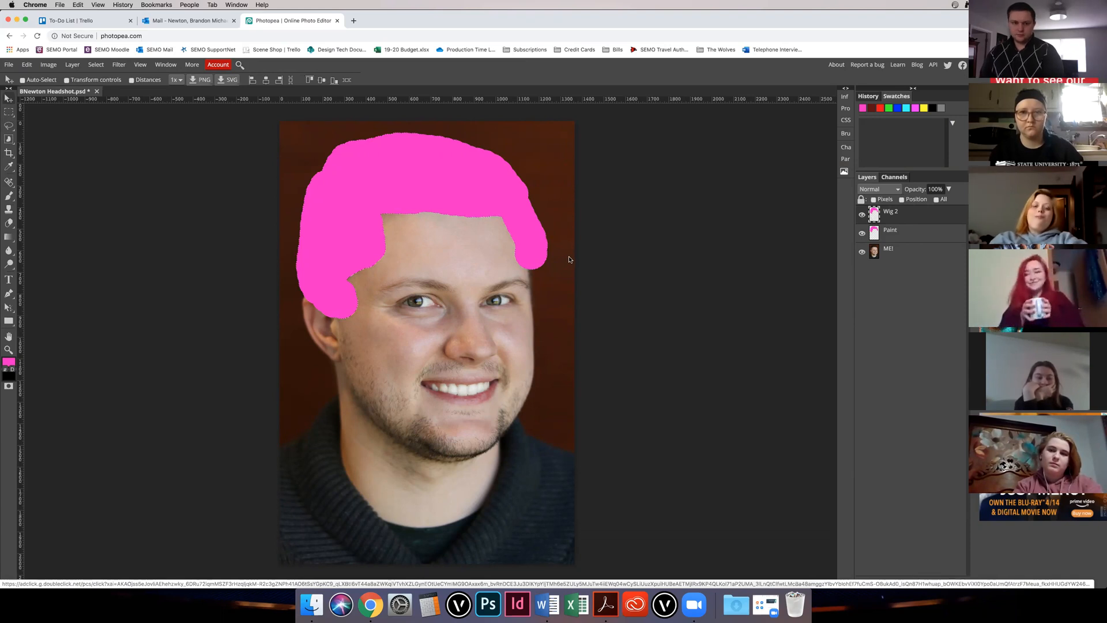
{"action": "key", "text": "Delete"}
Step: Set the foreground colour to bright blue, hex 00e0ff, and brush a full beard and moustache on the Wig 2 layer
{"action": "key", "text": "b"}
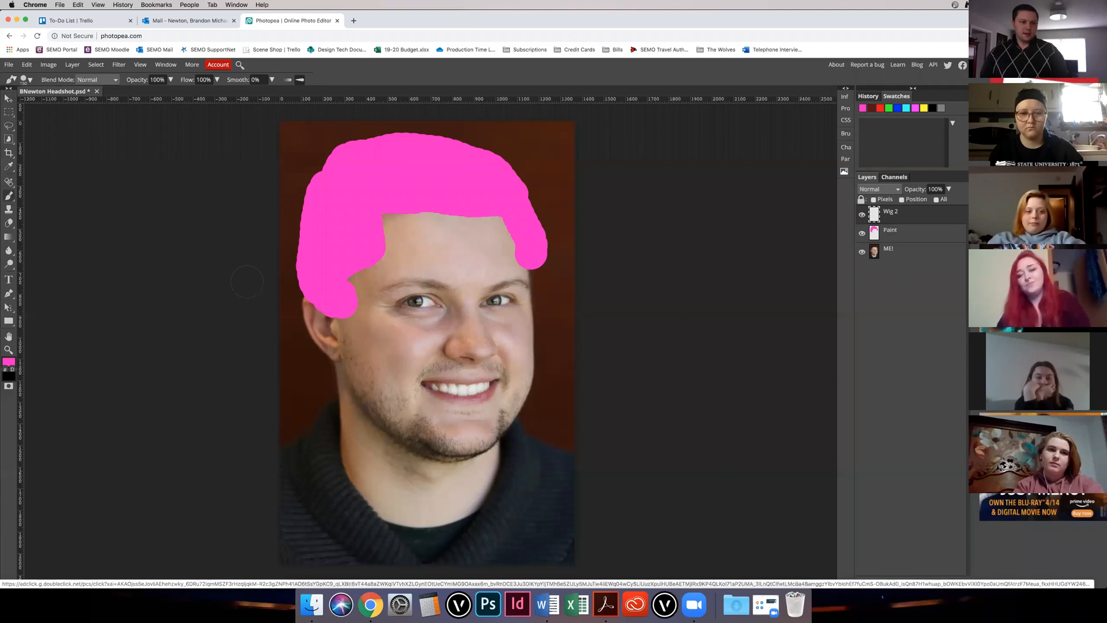
{"action": "left_click", "coordinate": [9, 362]}
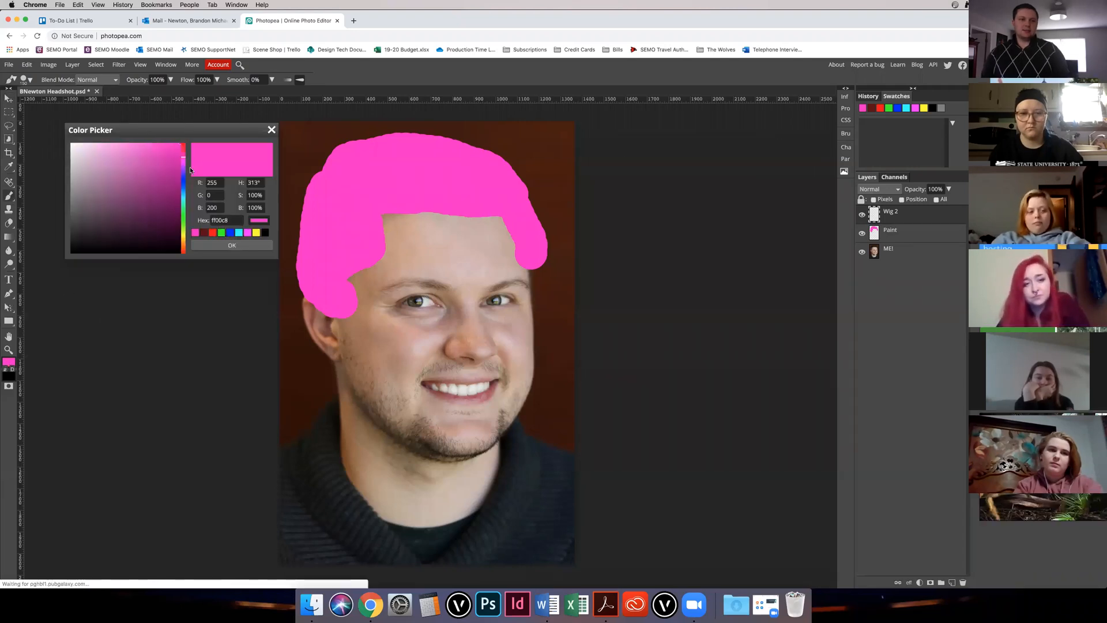
{"action": "left_click_drag", "start_coordinate": [183, 171], "coordinate": [183, 196]}
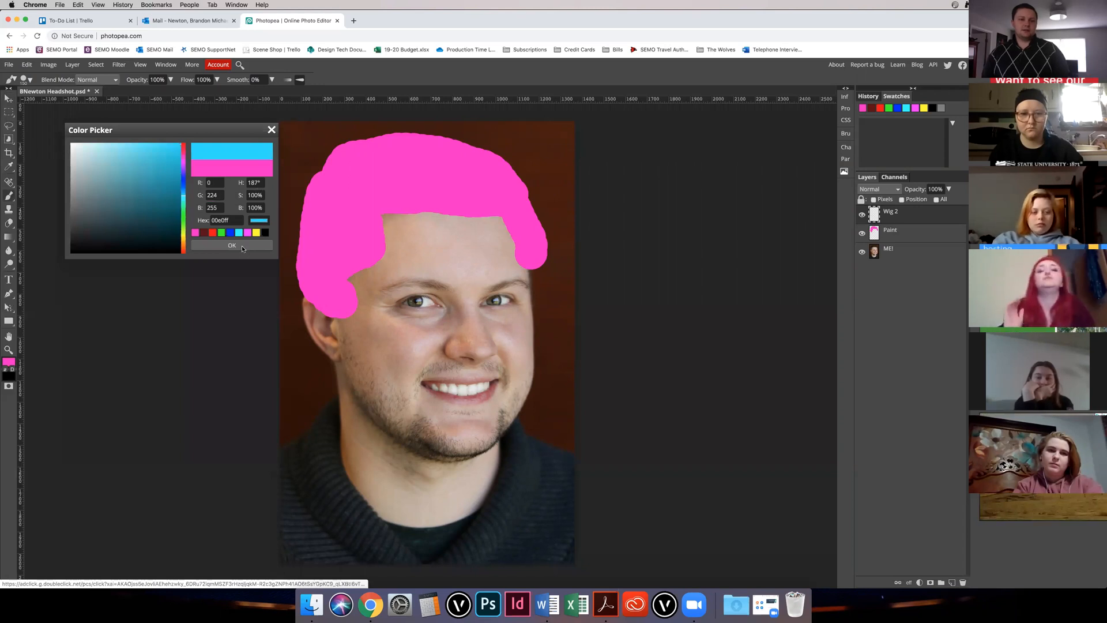
{"action": "left_click", "coordinate": [242, 247]}
{"action": "mouse_move", "coordinate": [343, 348]}
{"action": "left_mouse_down"}
{"action": "mouse_move", "coordinate": [394, 448]}
{"action": "mouse_move", "coordinate": [443, 465]}
{"action": "mouse_move", "coordinate": [490, 439]}
{"action": "mouse_move", "coordinate": [529, 379]}
{"action": "mouse_move", "coordinate": [510, 398]}
{"action": "mouse_move", "coordinate": [494, 373]}
{"action": "mouse_move", "coordinate": [421, 373]}
{"action": "mouse_move", "coordinate": [419, 414]}
{"action": "mouse_move", "coordinate": [456, 443]}
{"action": "mouse_move", "coordinate": [437, 444]}
{"action": "mouse_move", "coordinate": [404, 428]}
{"action": "mouse_move", "coordinate": [351, 369]}
{"action": "left_mouse_up"}
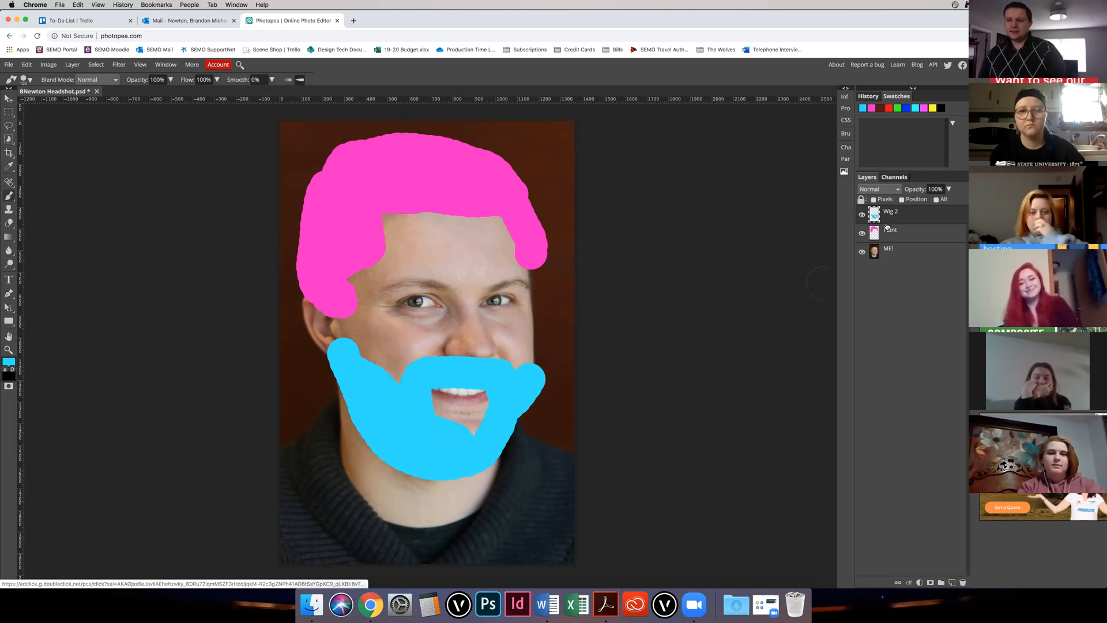
Step: Rename the Wig 2 layer as Beard and the Paint layer as Wig
{"action": "double_click", "coordinate": [891, 212]}
{"action": "type", "text": "Beard"}
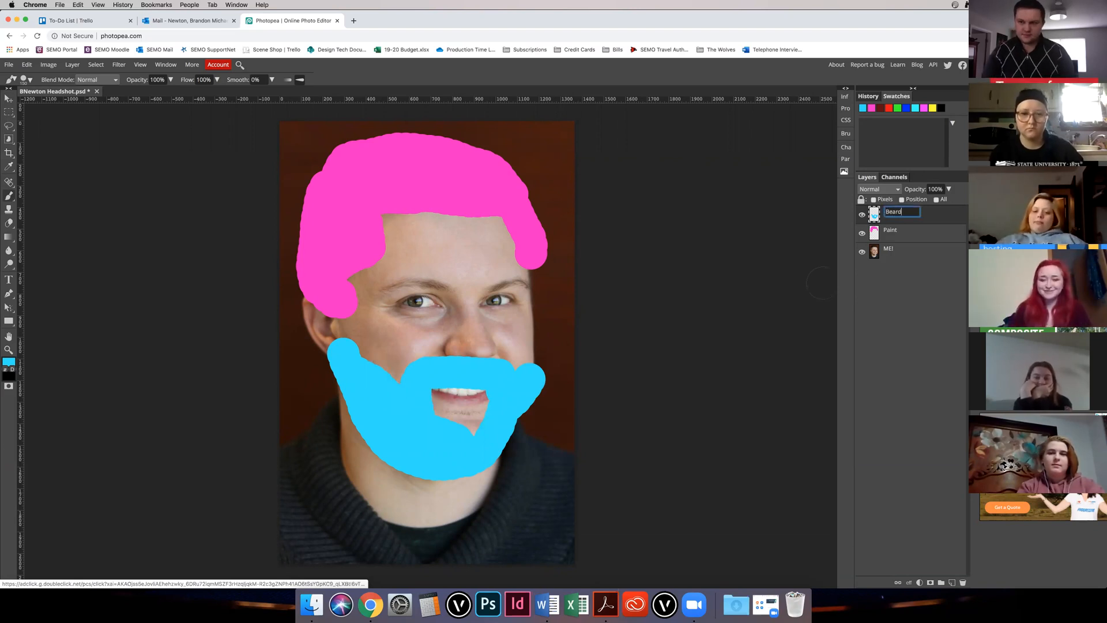
{"action": "key", "text": "Return"}
{"action": "double_click", "coordinate": [890, 230]}
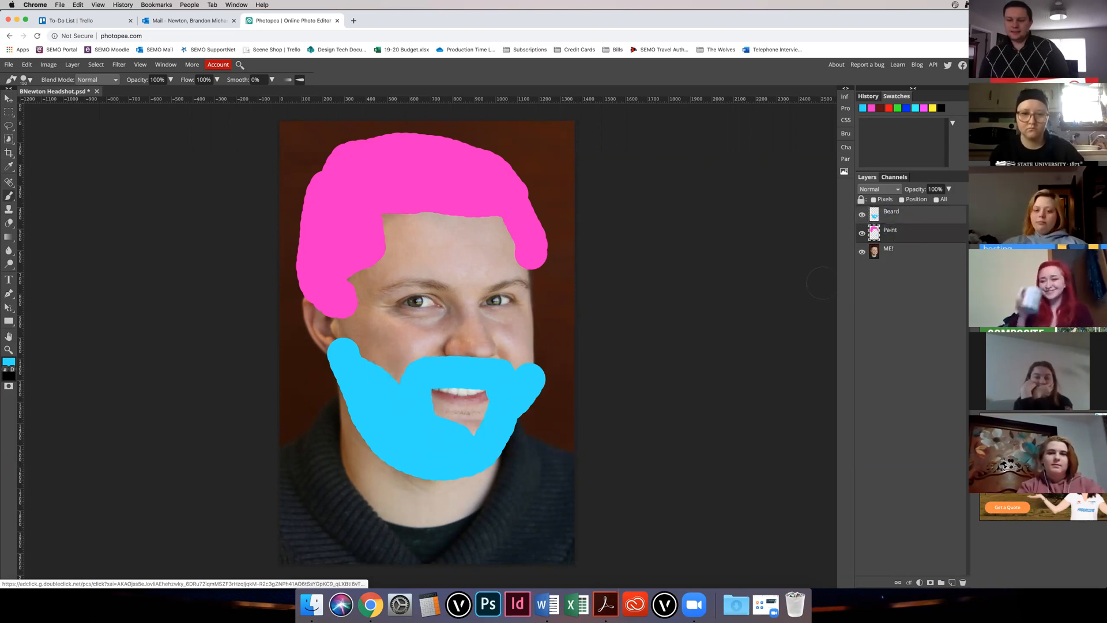
{"action": "type", "text": "Wig"}
{"action": "key", "text": "Return"}
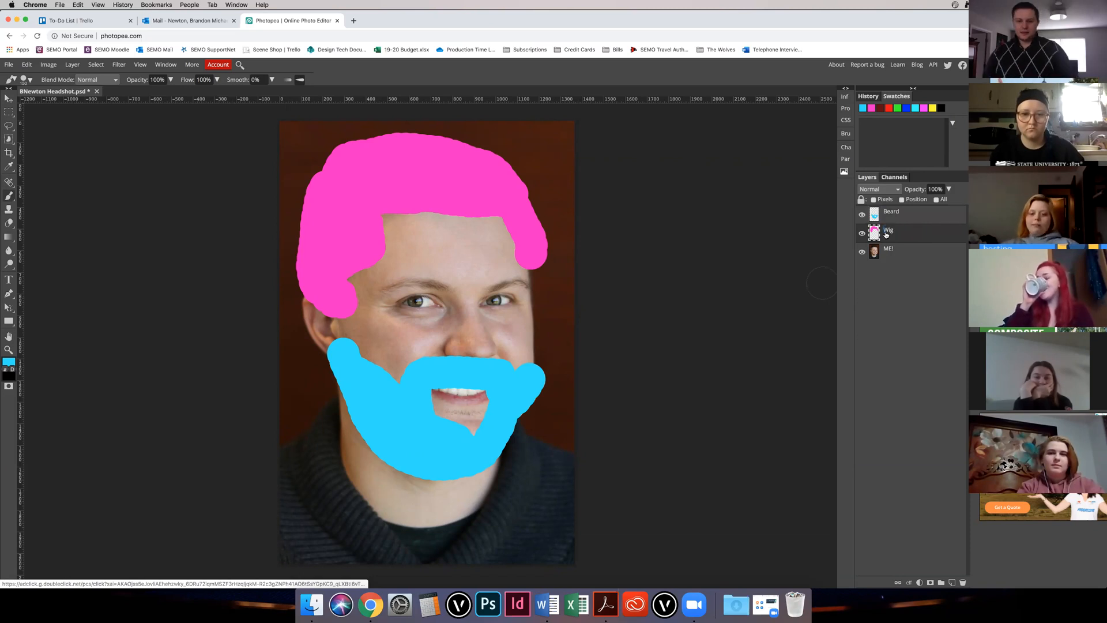
Step: Try moving the Beard layer and the Wig layer separately with the Move tool, and undo the moves
{"action": "key", "text": "v"}
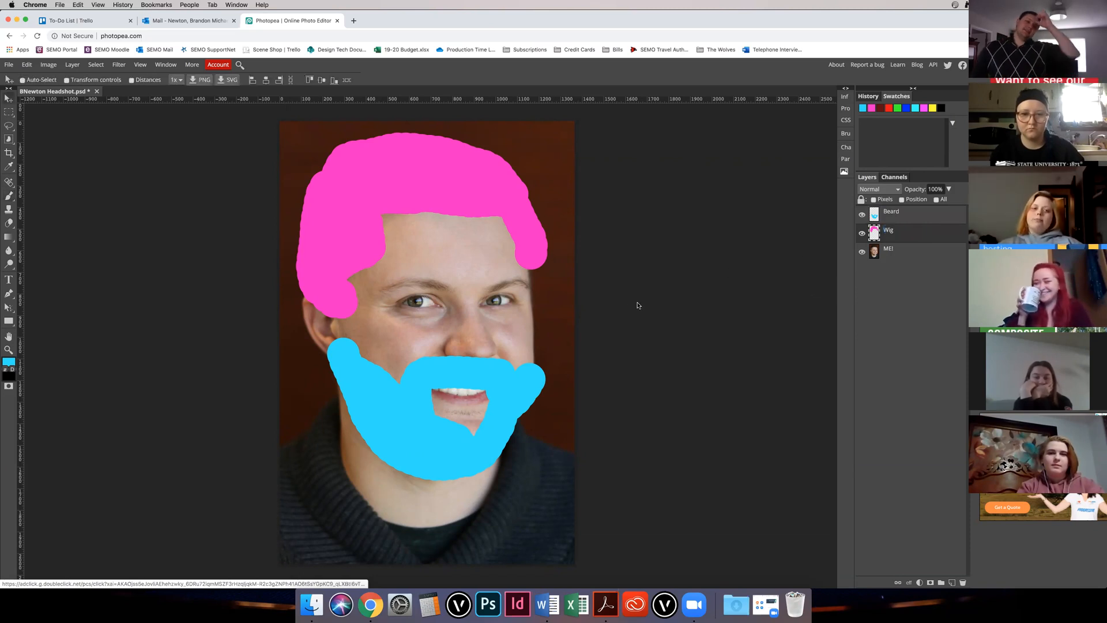
{"action": "left_click", "coordinate": [896, 215]}
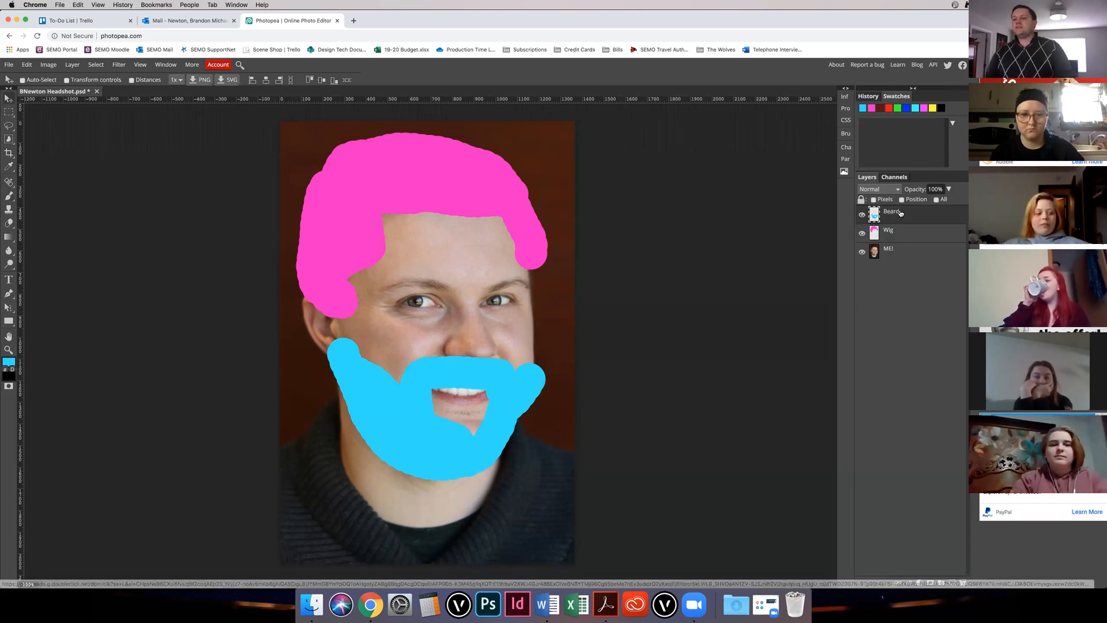
{"action": "left_click_drag", "start_coordinate": [449, 449], "coordinate": [511, 357]}
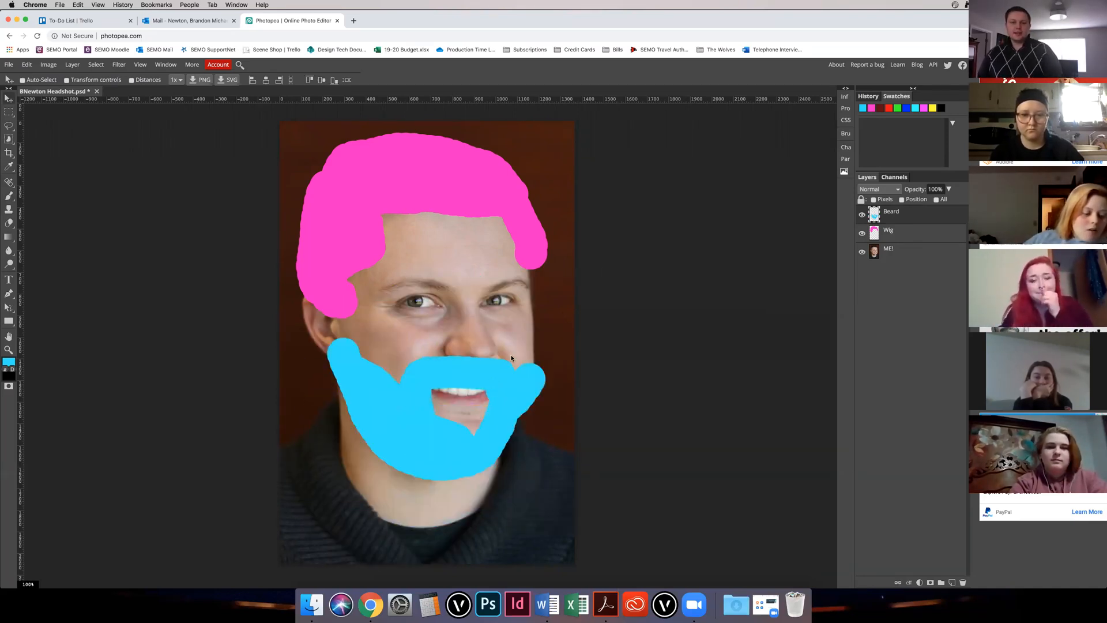
{"action": "left_click_drag", "start_coordinate": [430, 169], "coordinate": [406, 154]}
{"action": "left_click", "coordinate": [894, 235]}
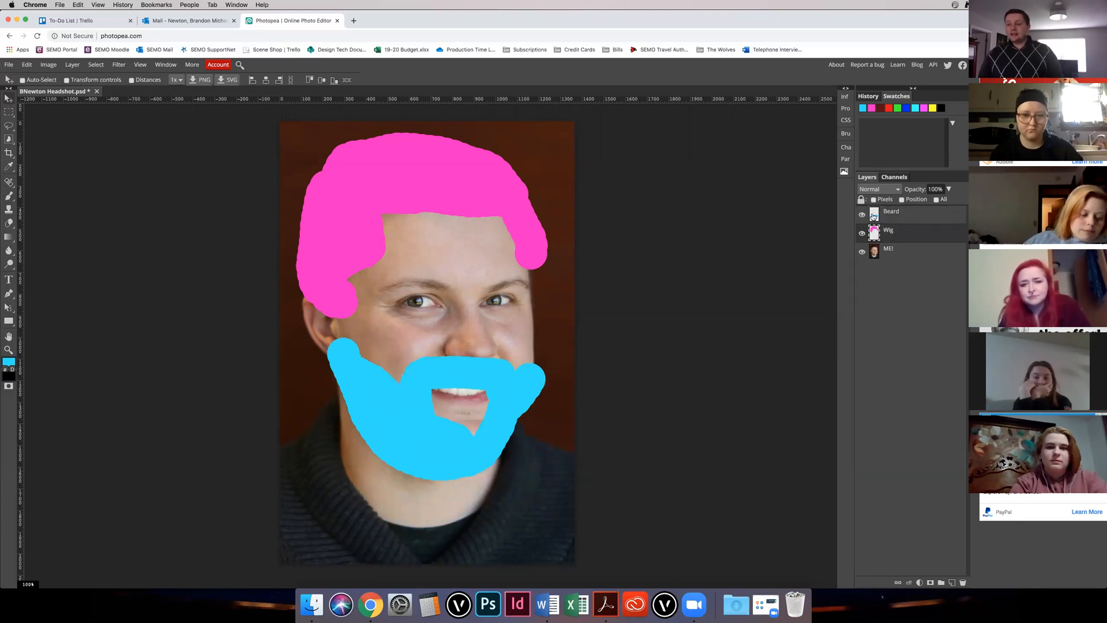
{"action": "left_click_drag", "start_coordinate": [399, 171], "coordinate": [439, 190]}
{"action": "key", "text": "super+z"}
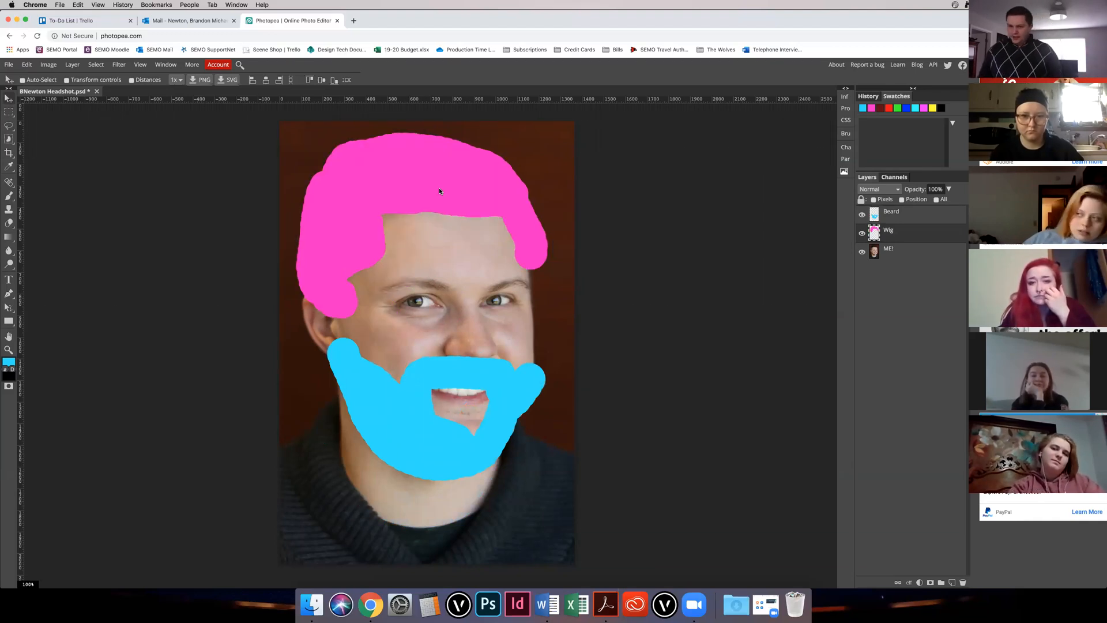
Step: Select the Beard and Wig layers together, try moving them as one, and undo the move
{"action": "left_click", "coordinate": [906, 220], "text": "shift"}
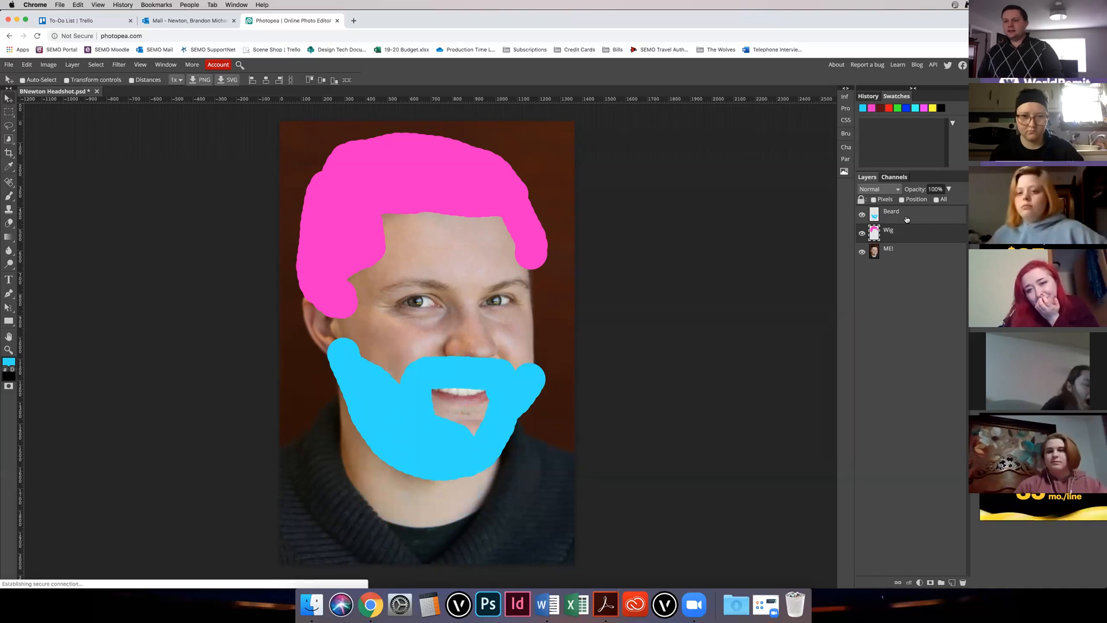
{"action": "left_click_drag", "start_coordinate": [396, 182], "coordinate": [414, 206]}
{"action": "key", "text": "super+z"}
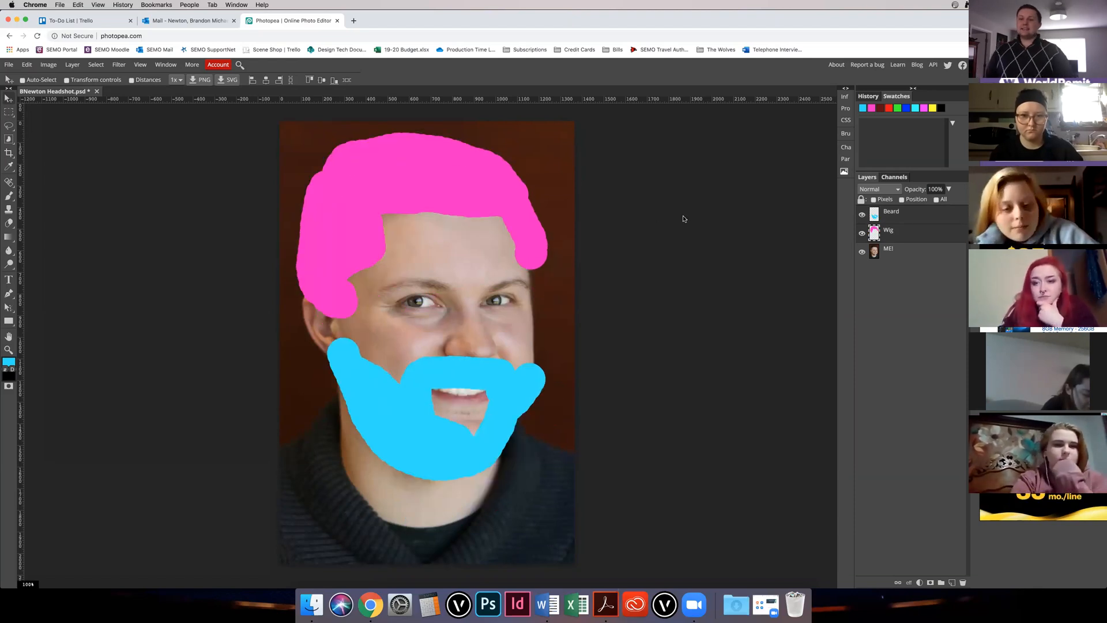
Step: Merge the selected Beard and Wig layers into one layer, and undo the merge
{"action": "right_click", "coordinate": [913, 221]}
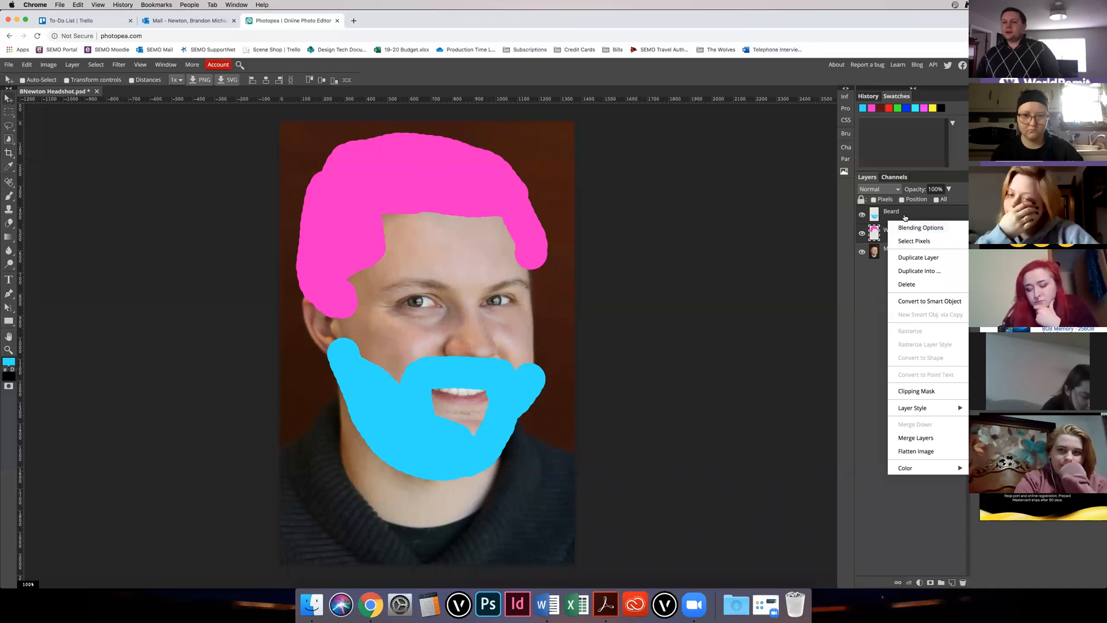
{"action": "left_click", "coordinate": [923, 440]}
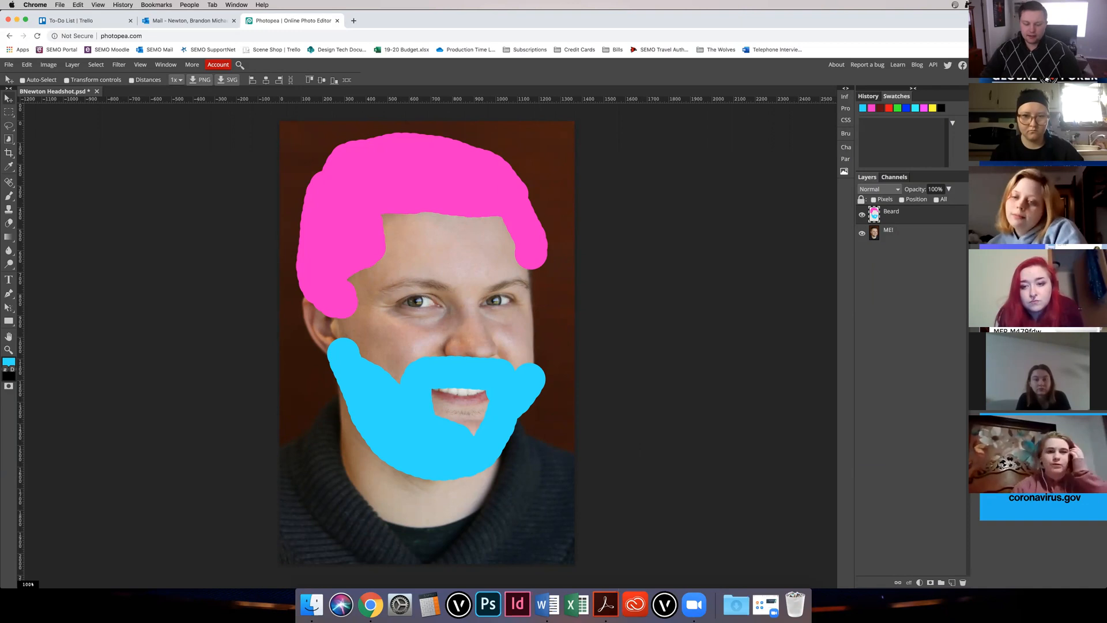
{"action": "key", "text": "super+z"}
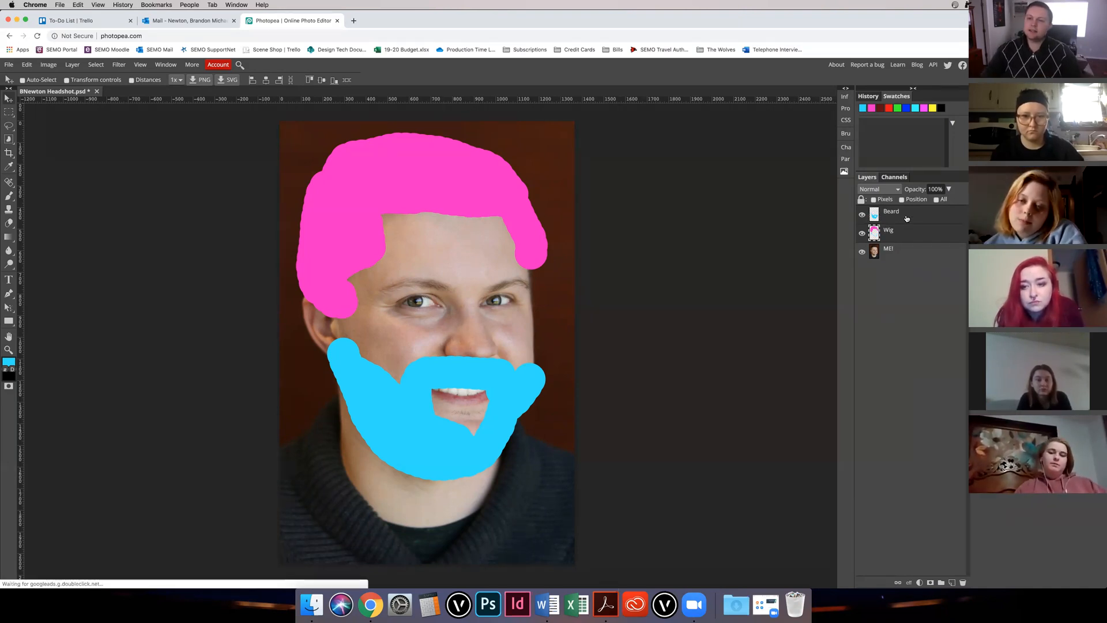
Step: Add three empty layers above the Beard layer
{"action": "left_click", "coordinate": [952, 582]}
{"action": "left_click", "coordinate": [951, 583]}
{"action": "left_click", "coordinate": [952, 583]}
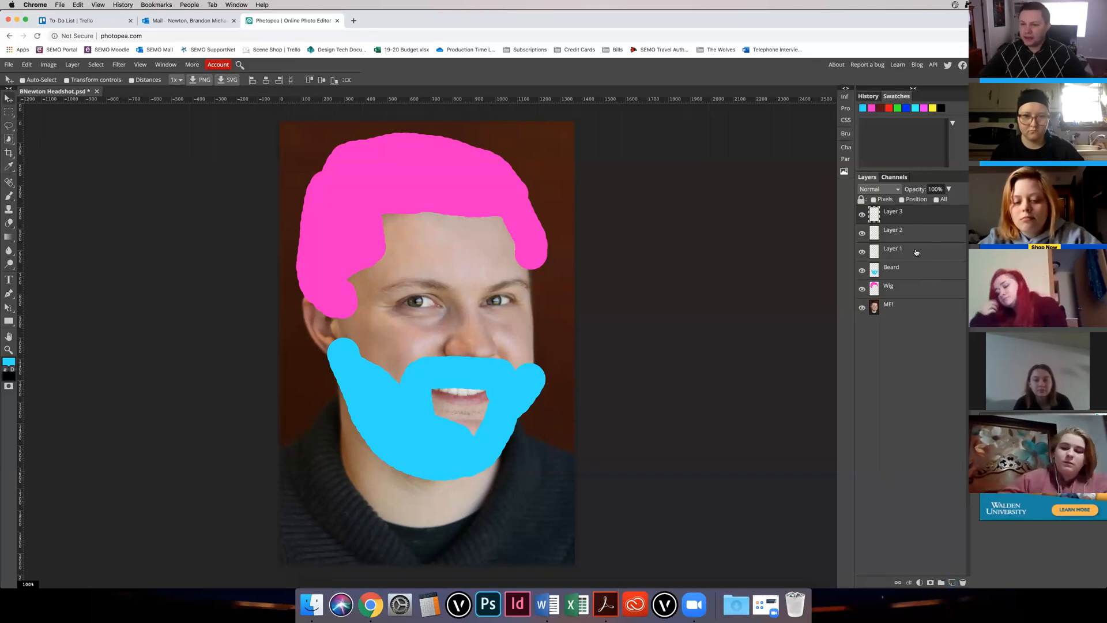
{"action": "left_click", "coordinate": [939, 245]}
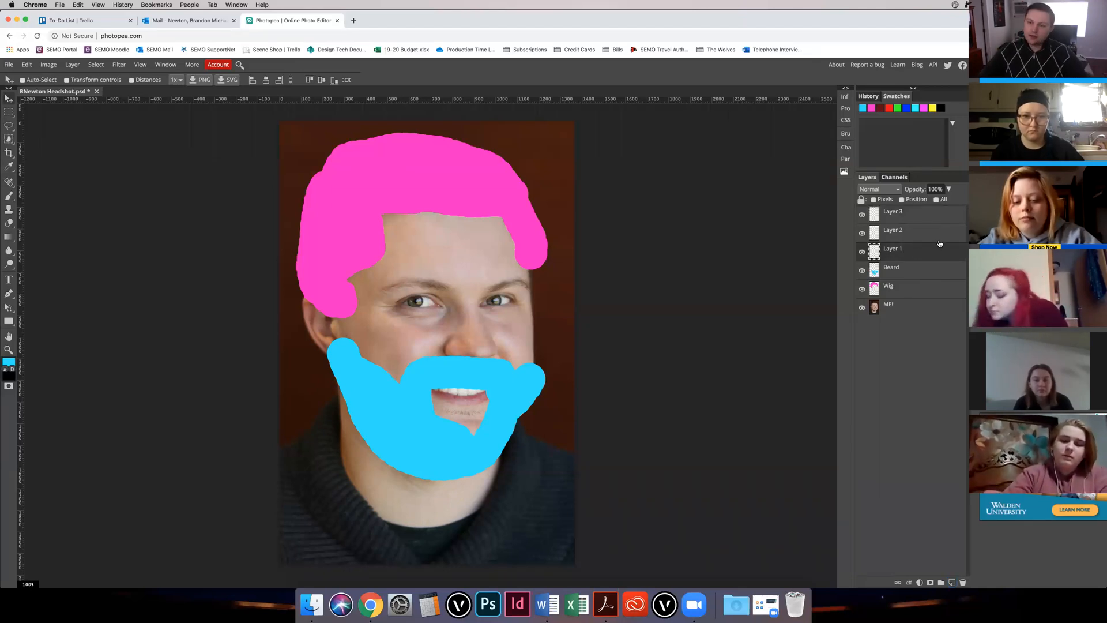
{"action": "left_click", "coordinate": [899, 288]}
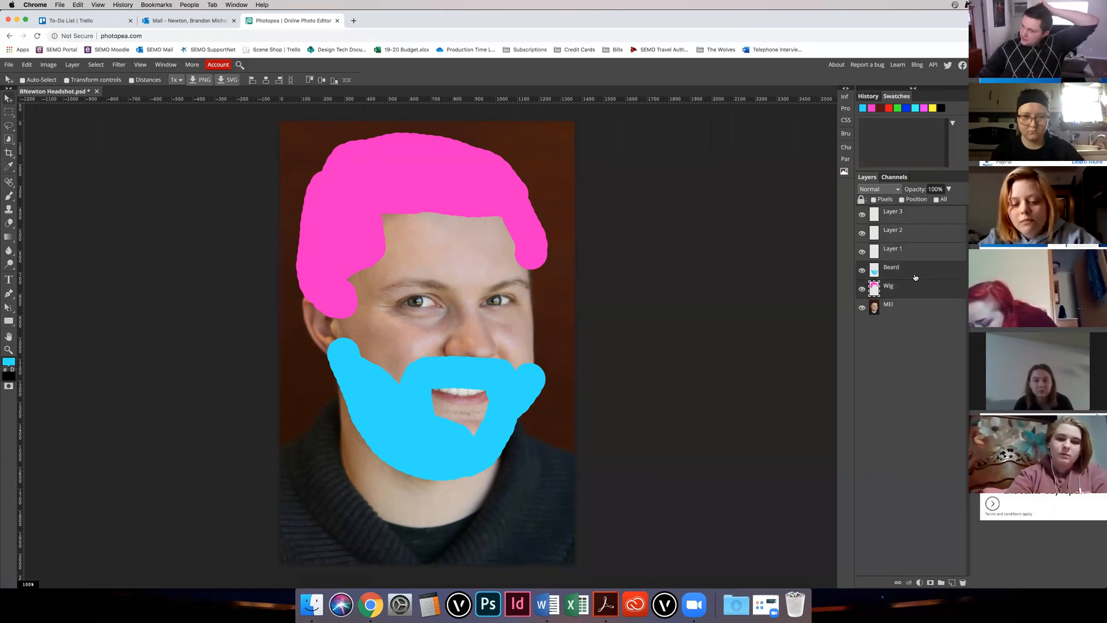
{"action": "left_click", "coordinate": [908, 252]}
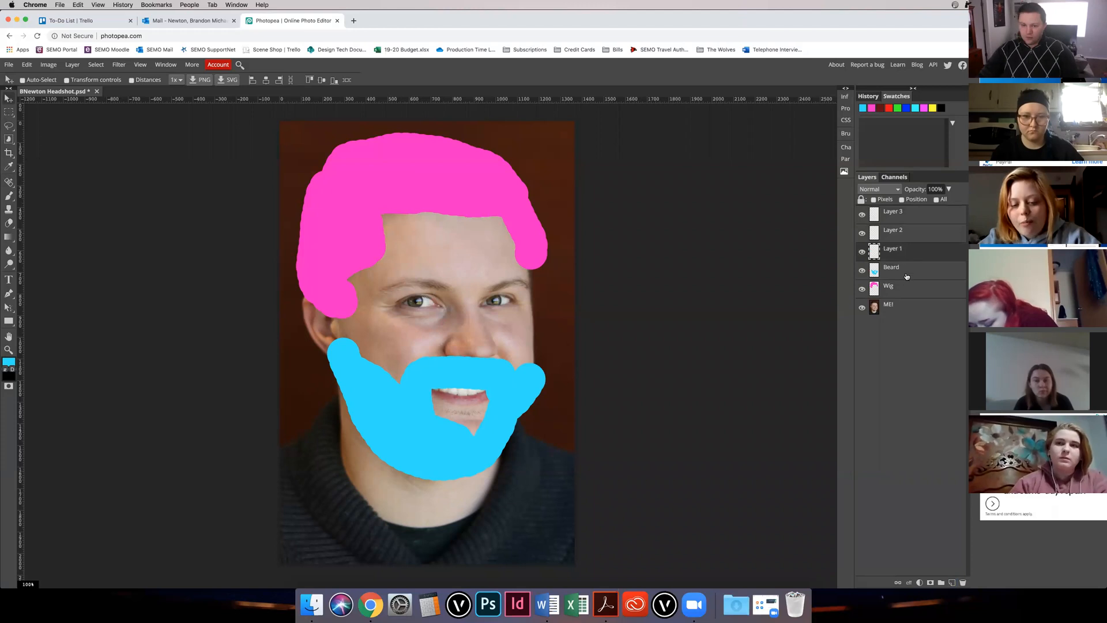
Step: Select the Beard and Wig layers together and create a new layer folder above the Wig layer
{"action": "left_click", "coordinate": [907, 277]}
{"action": "left_click", "coordinate": [918, 294]}
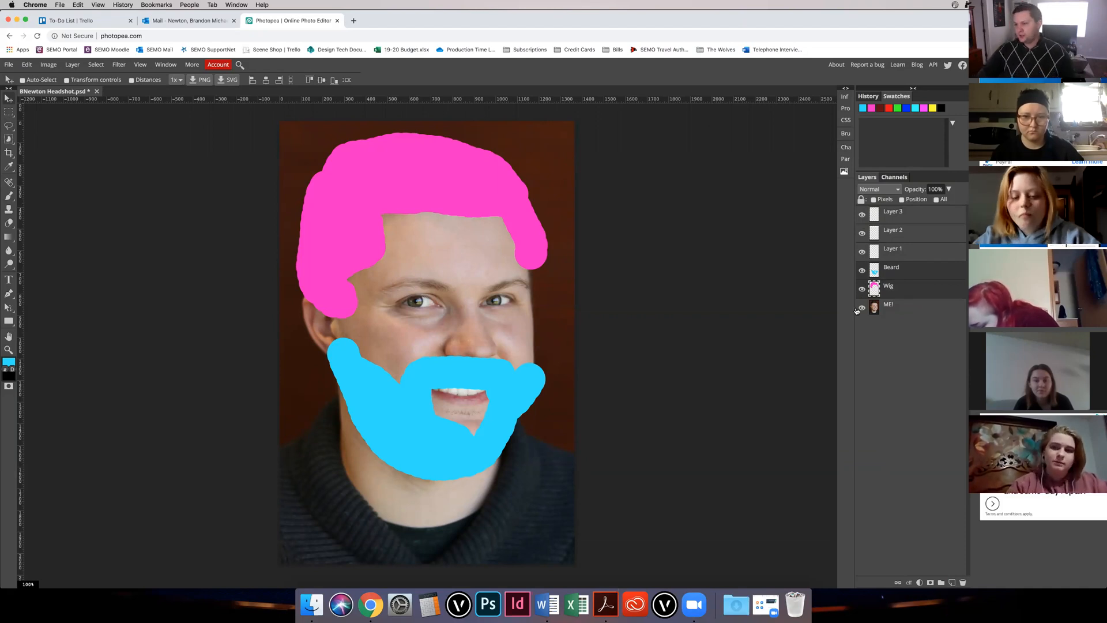
{"action": "right_click", "coordinate": [909, 276]}
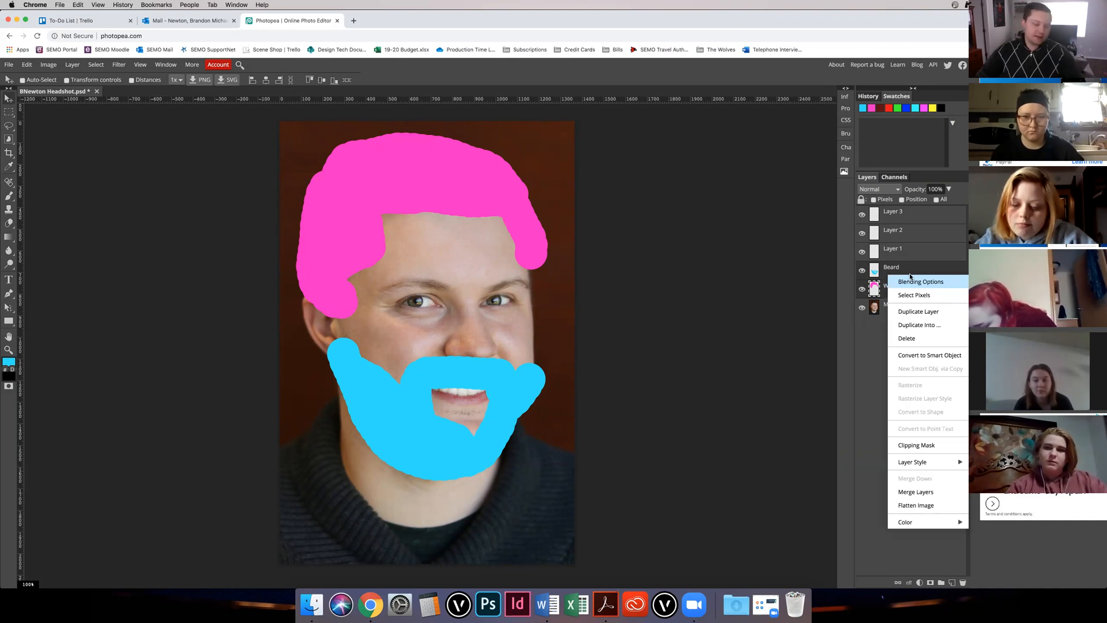
{"action": "left_click", "coordinate": [880, 336]}
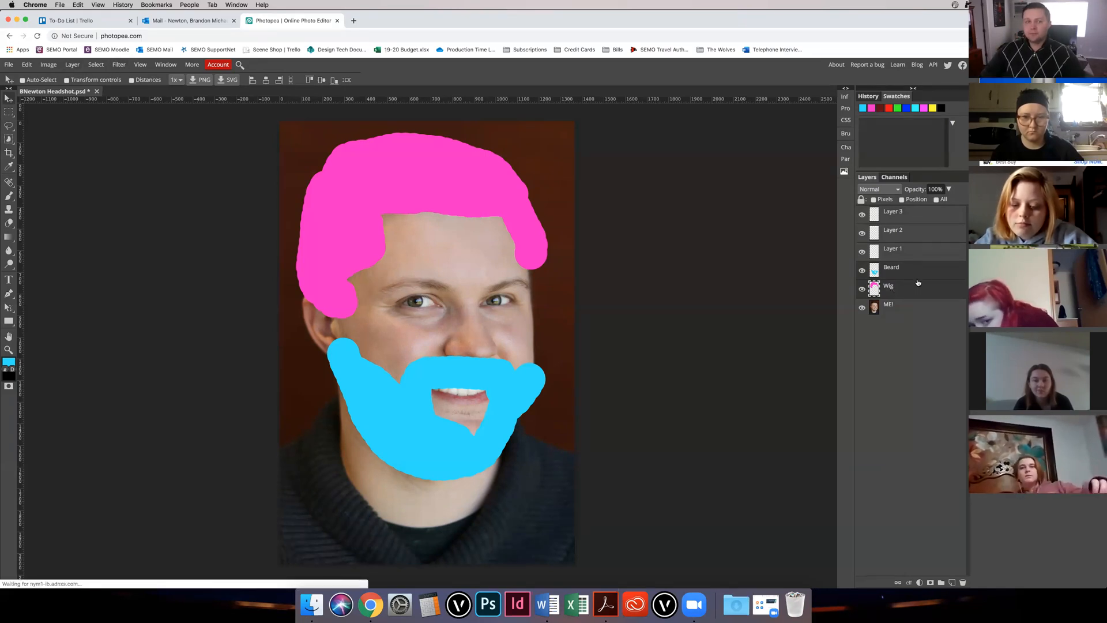
{"action": "left_click", "coordinate": [79, 66]}
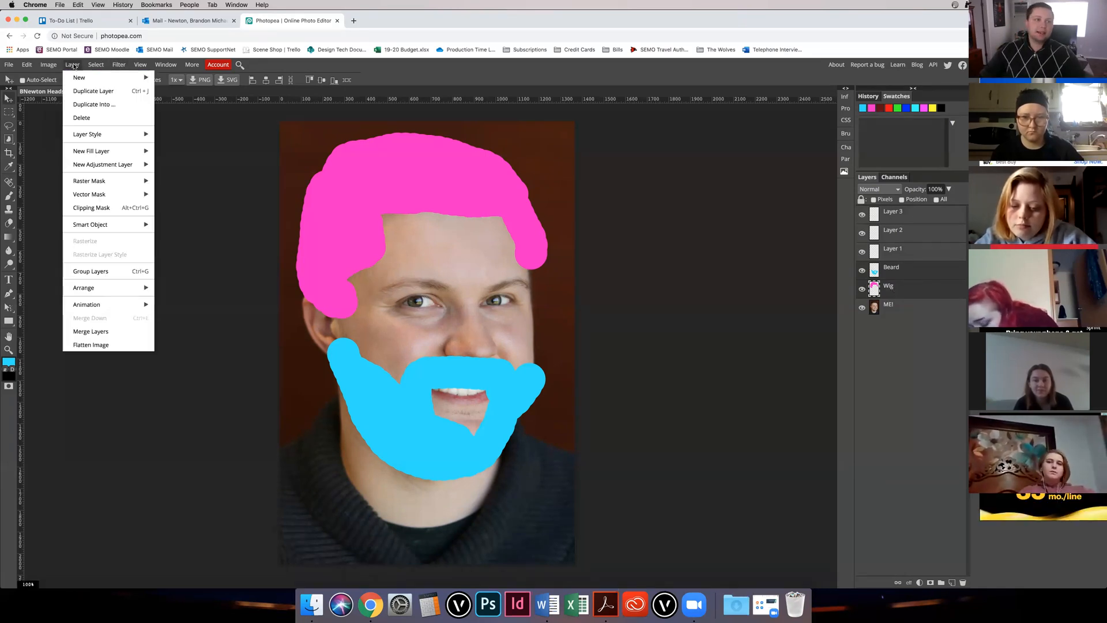
{"action": "mouse_move", "coordinate": [79, 78]}
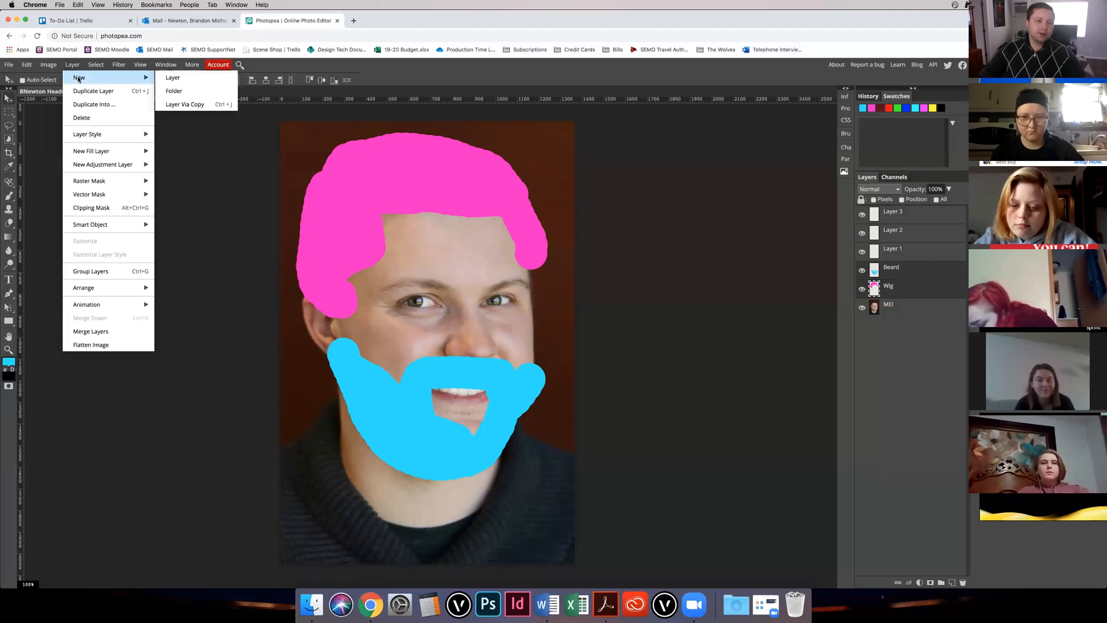
{"action": "left_click", "coordinate": [172, 93]}
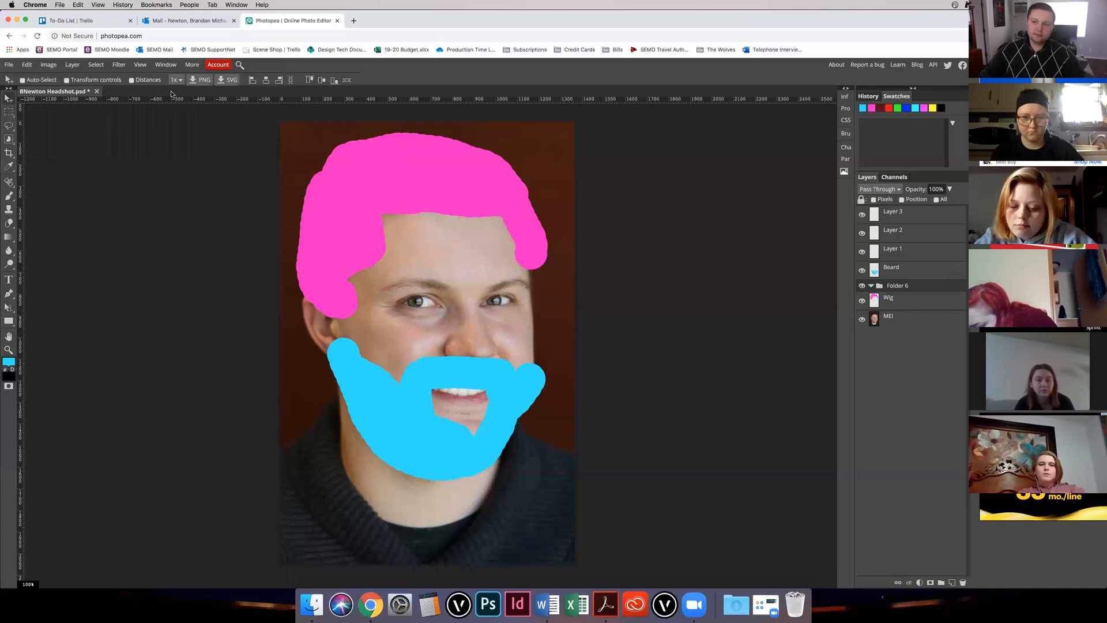
Step: Move the Beard and Wig layers into the new folder
{"action": "left_click_drag", "start_coordinate": [895, 274], "coordinate": [899, 295]}
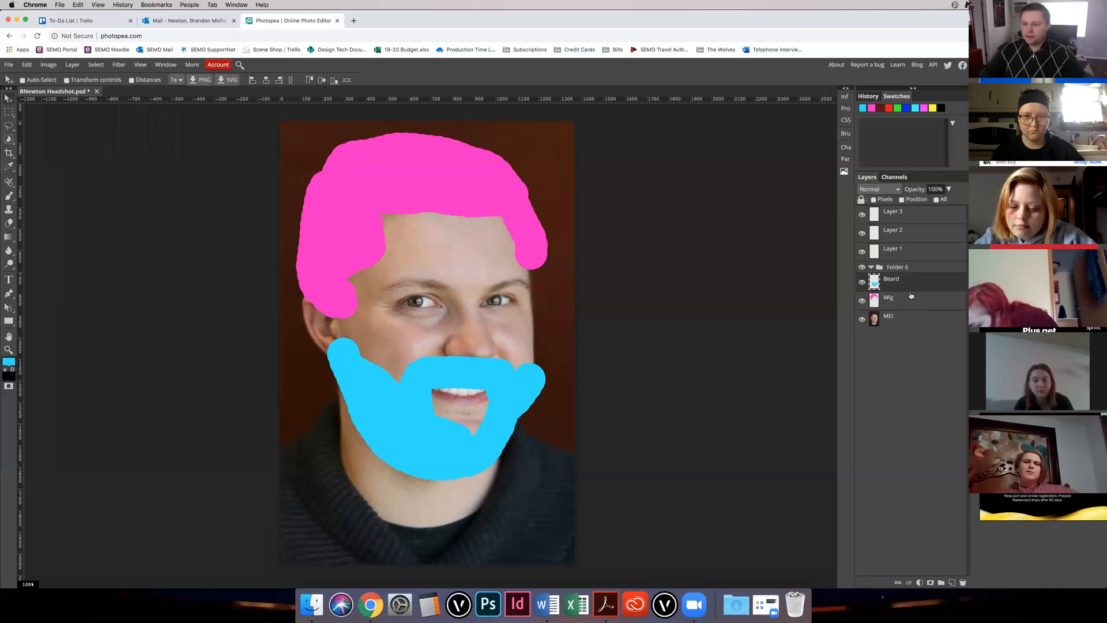
{"action": "left_click", "coordinate": [898, 269]}
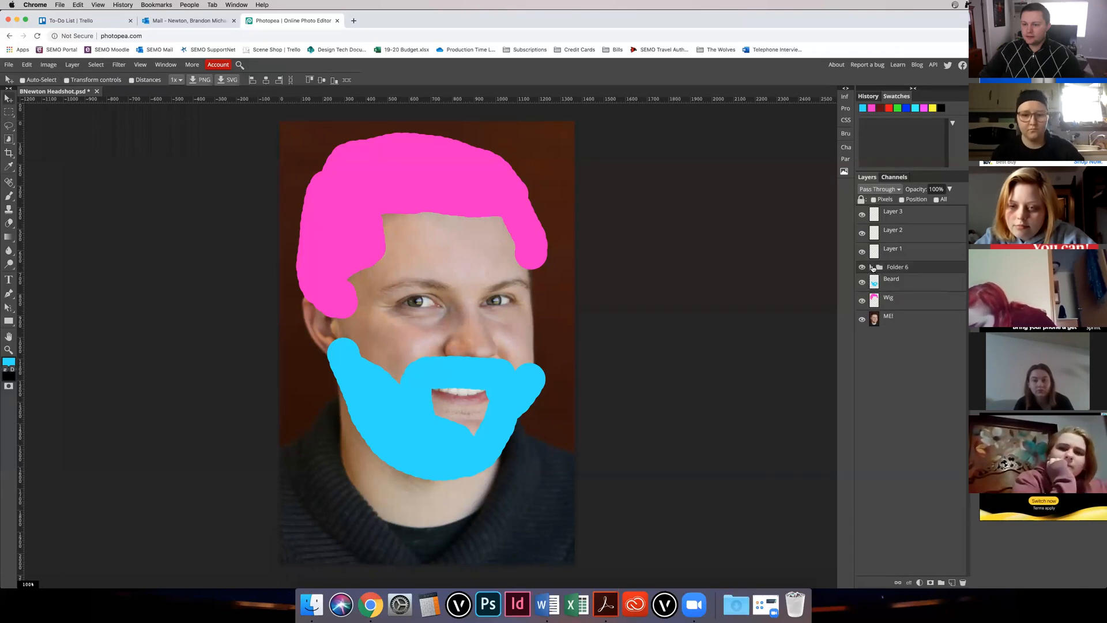
{"action": "mouse_move", "coordinate": [899, 282]}
{"action": "left_mouse_down"}
{"action": "mouse_move", "coordinate": [901, 267]}
{"action": "mouse_move", "coordinate": [890, 298]}
{"action": "mouse_move", "coordinate": [897, 286]}
{"action": "left_mouse_up"}
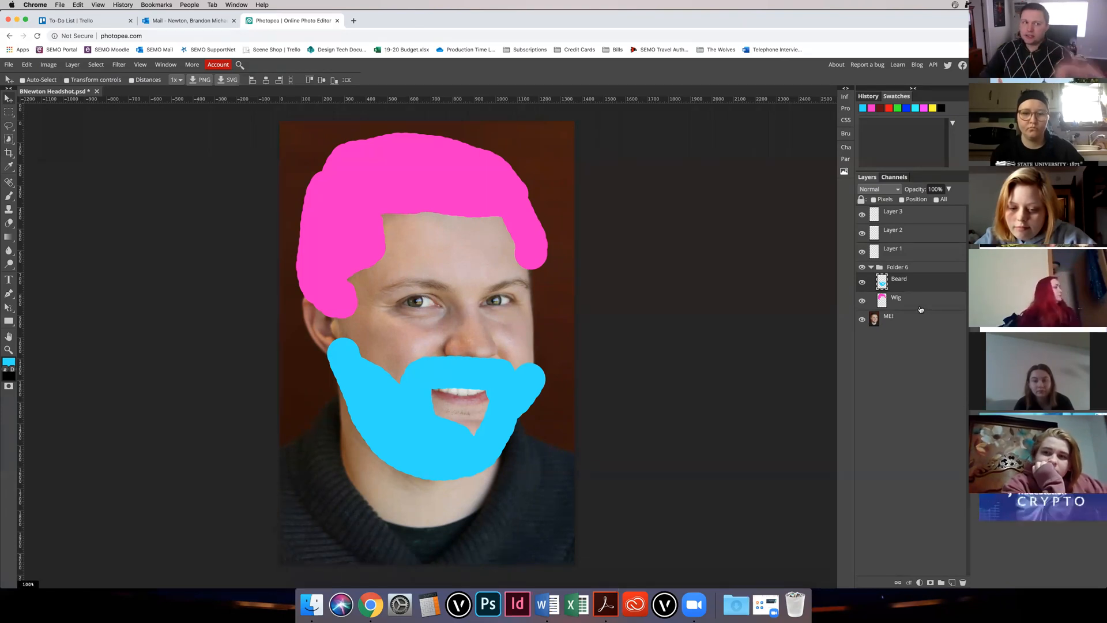
Step: Create another layer folder above Layer 3 and move Layers 3, 2 and 1 into it
{"action": "left_click", "coordinate": [72, 64]}
{"action": "mouse_move", "coordinate": [133, 80]}
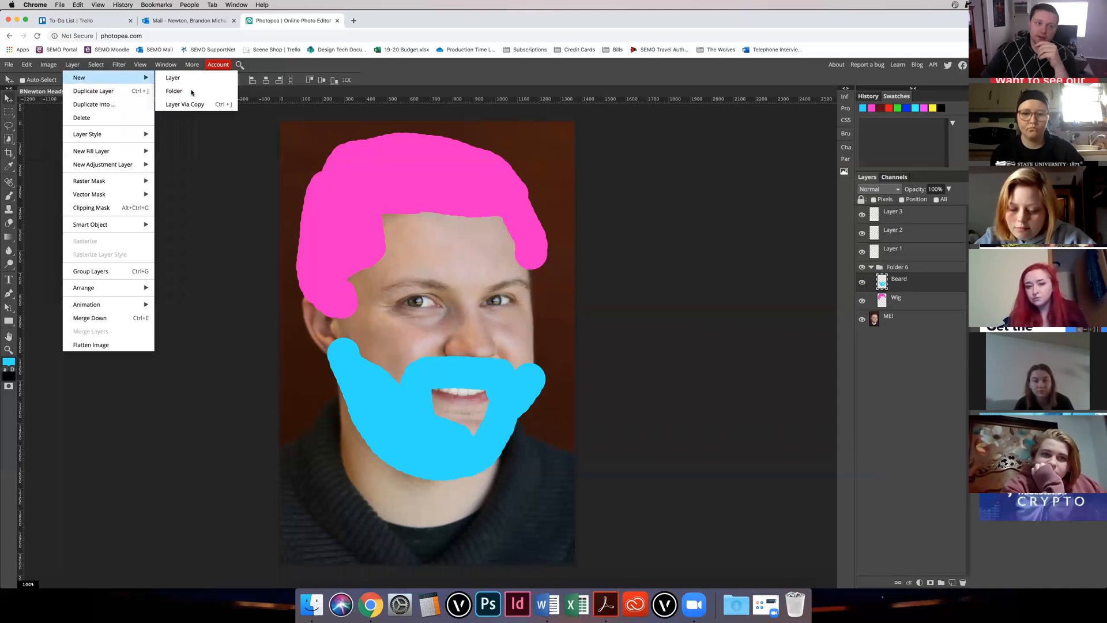
{"action": "left_click_drag", "start_coordinate": [912, 280], "coordinate": [911, 213]}
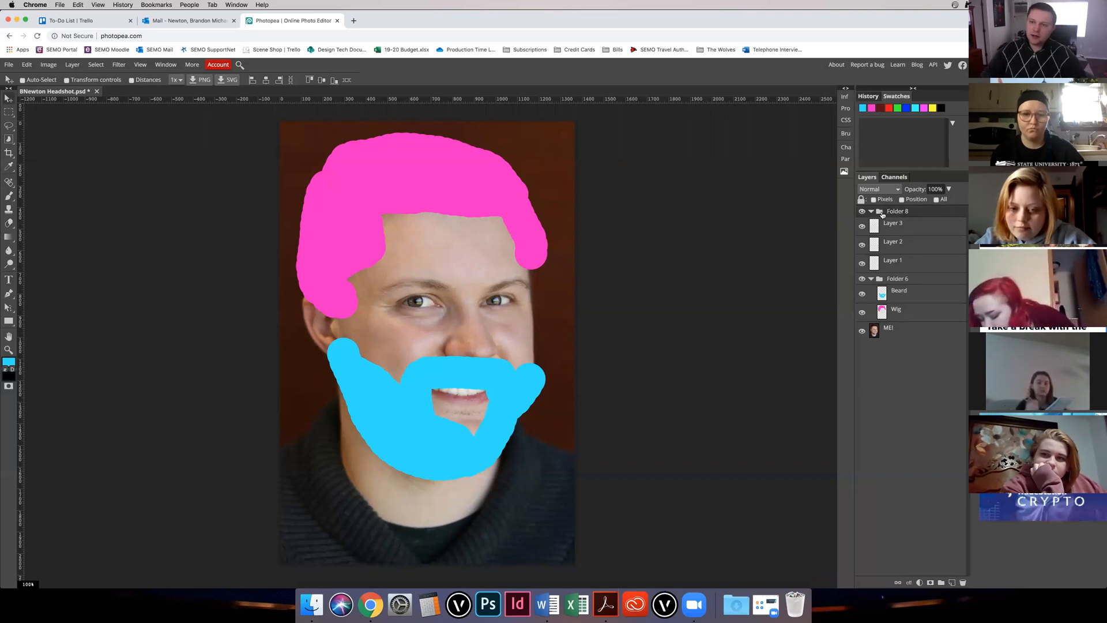
{"action": "left_click_drag", "start_coordinate": [899, 228], "coordinate": [906, 214]}
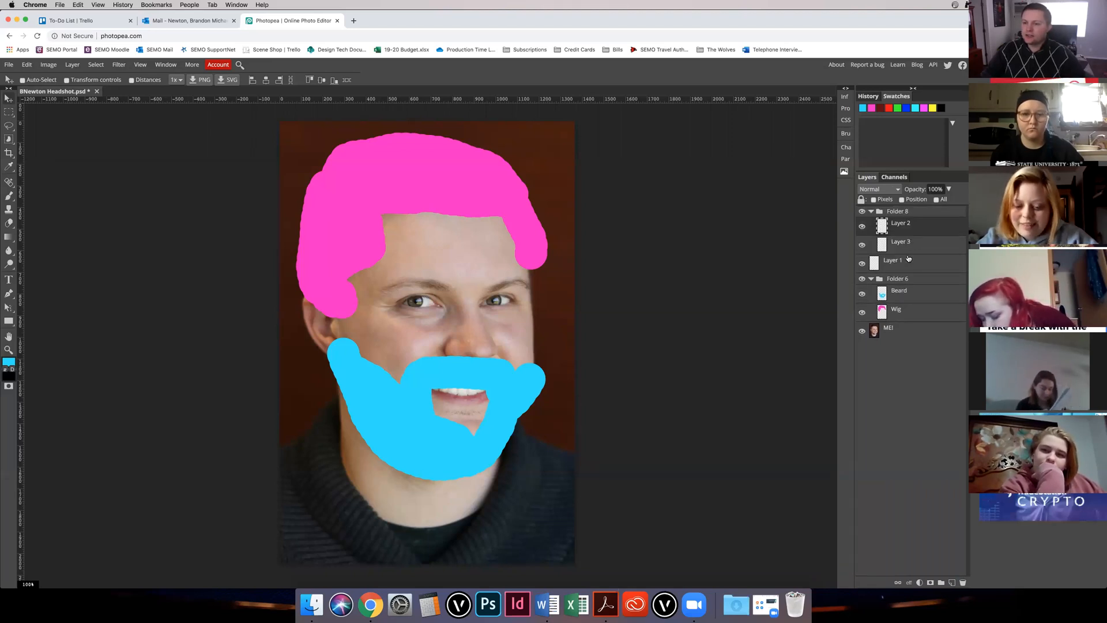
{"action": "left_click_drag", "start_coordinate": [907, 264], "coordinate": [910, 215]}
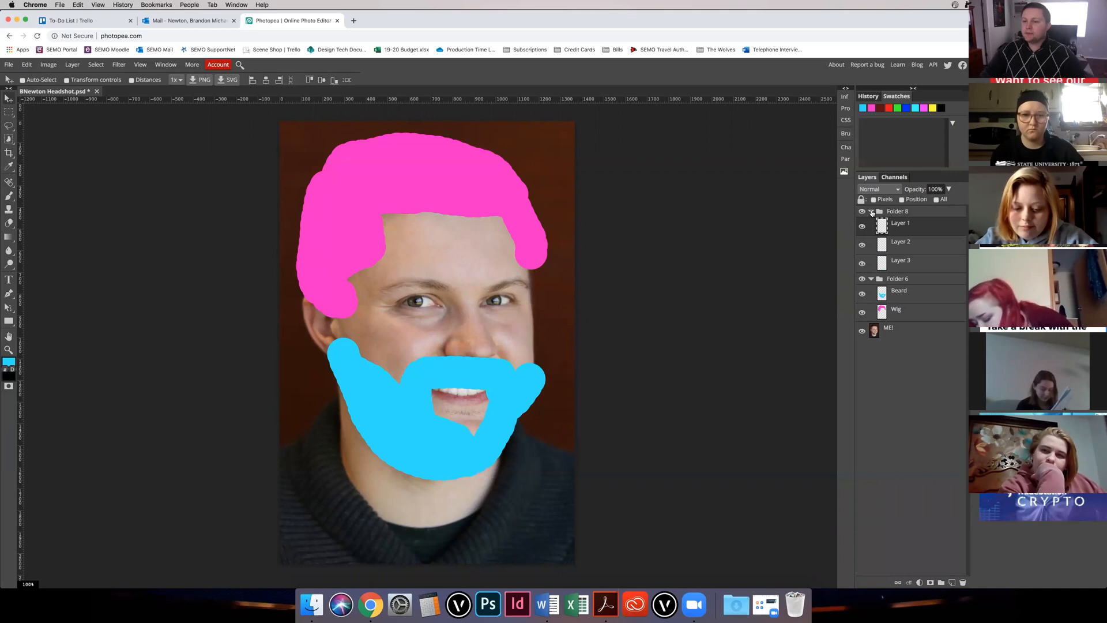
Step: Collapse both layer folders and rename the one holding the Beard and Wig layers "Beard and Wig"
{"action": "left_click", "coordinate": [872, 211]}
{"action": "left_click", "coordinate": [871, 223]}
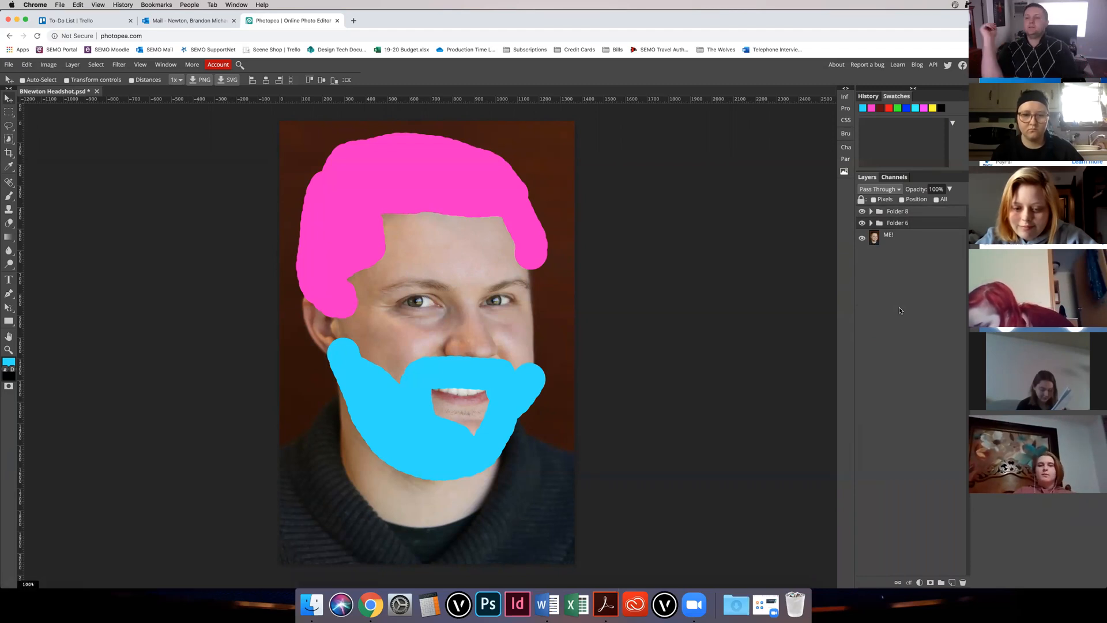
{"action": "double_click", "coordinate": [898, 223]}
{"action": "type", "text": "Beard and Wig"}
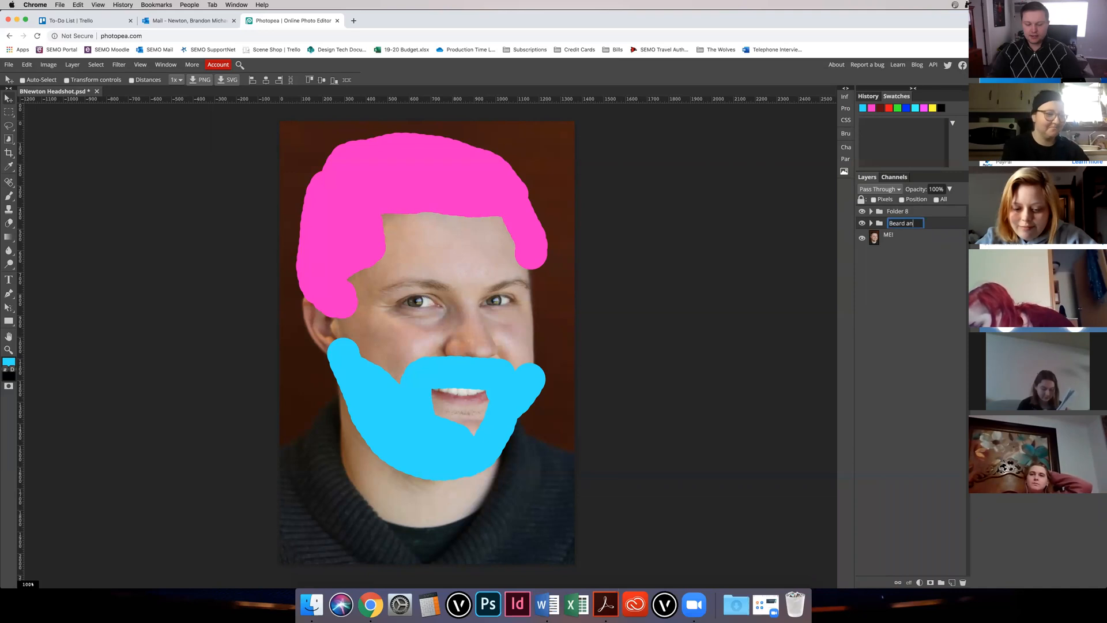
{"action": "key", "text": "Return"}
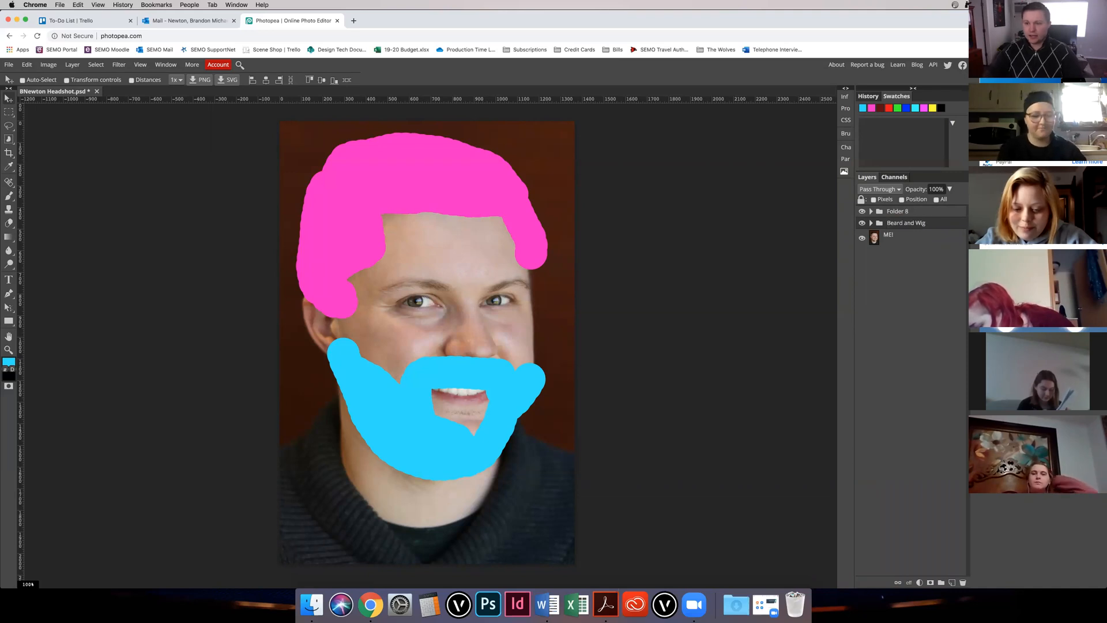
Step: Toggle the Beard and Wig folder's visibility off and on, and expand the folders to review the layers inside
{"action": "left_click", "coordinate": [863, 223]}
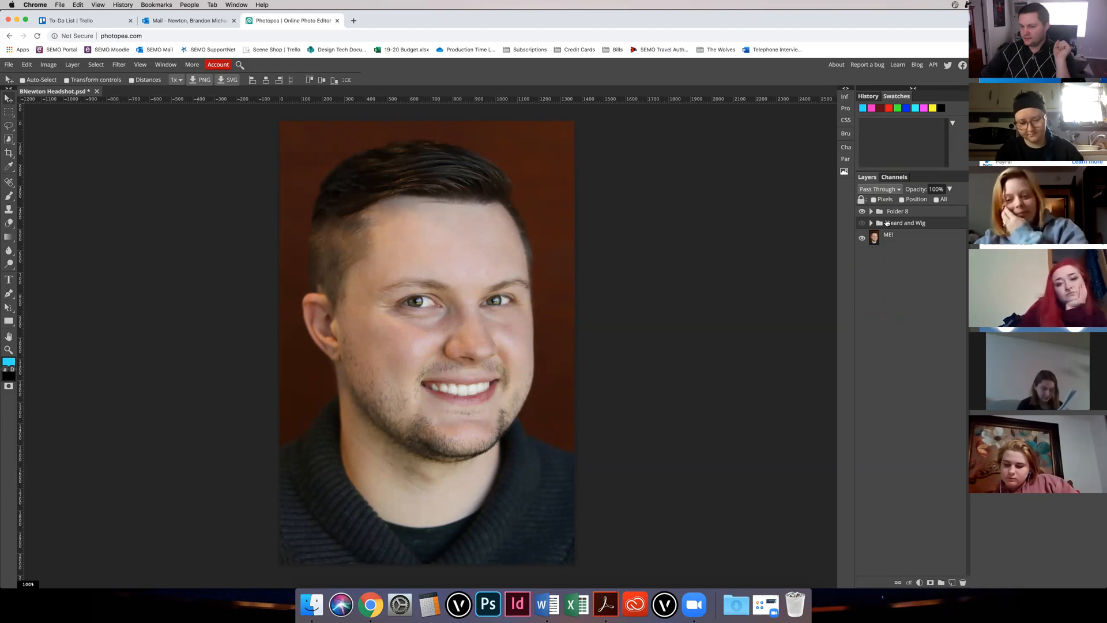
{"action": "left_click", "coordinate": [862, 223]}
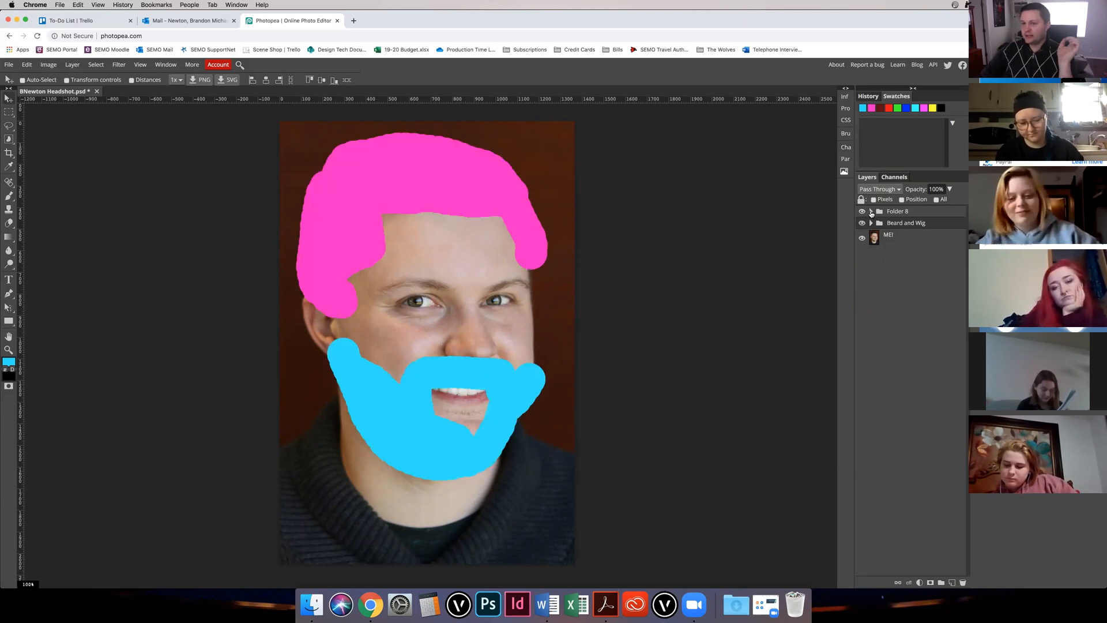
{"action": "left_click", "coordinate": [871, 212]}
{"action": "left_click", "coordinate": [912, 229]}
{"action": "left_click", "coordinate": [899, 247]}
{"action": "left_click", "coordinate": [871, 280]}
{"action": "left_click", "coordinate": [913, 293]}
{"action": "left_click", "coordinate": [916, 314]}
{"action": "left_click", "coordinate": [872, 212]}
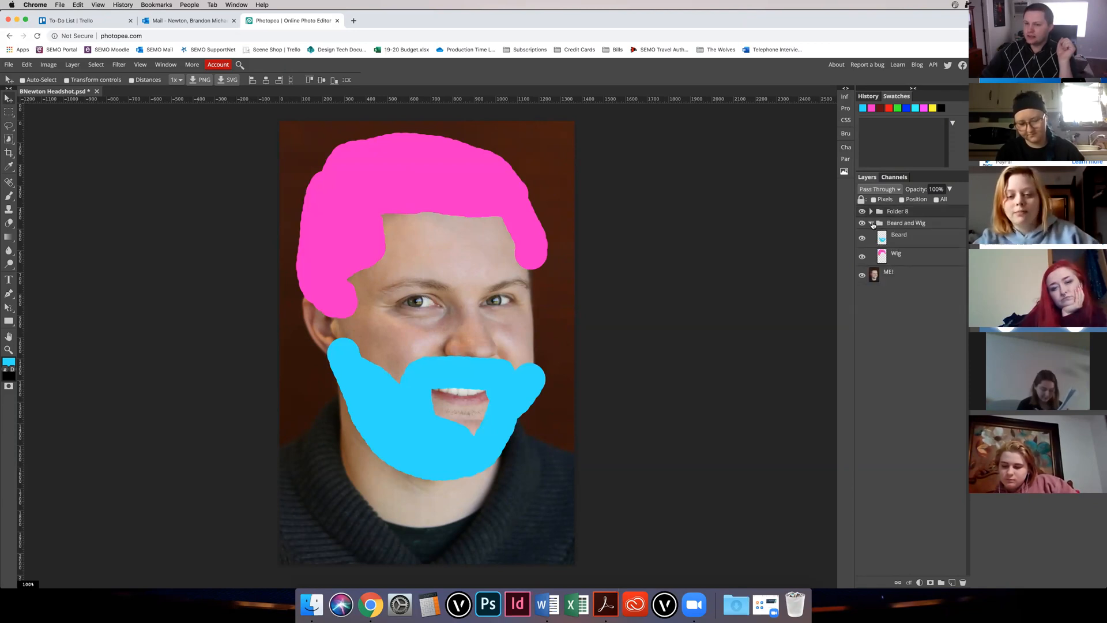
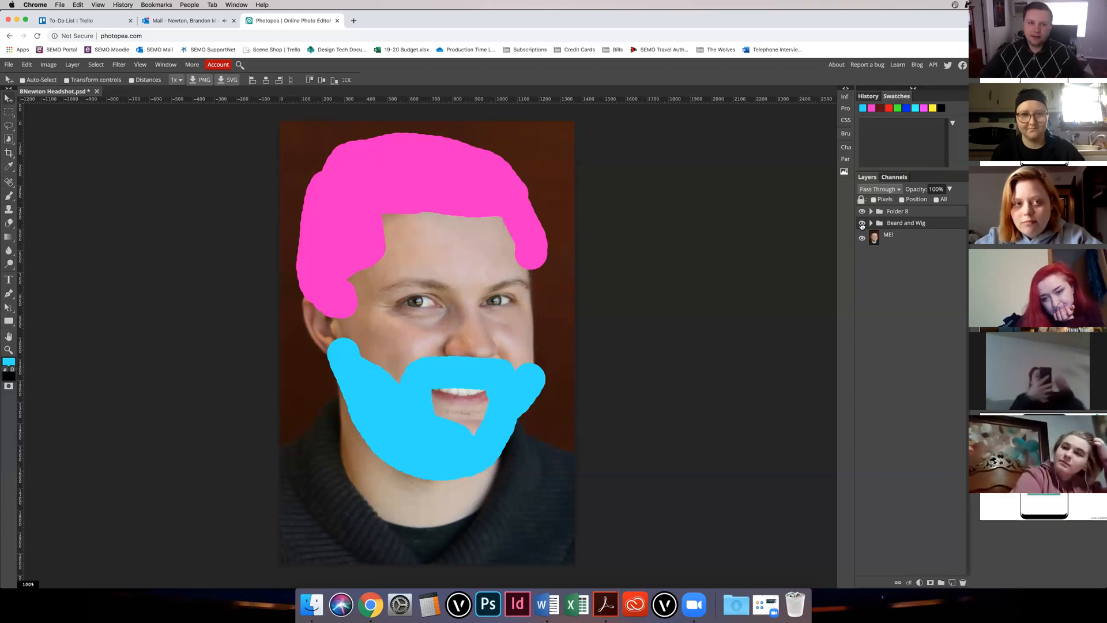
{"action": "left_click", "coordinate": [870, 223]}
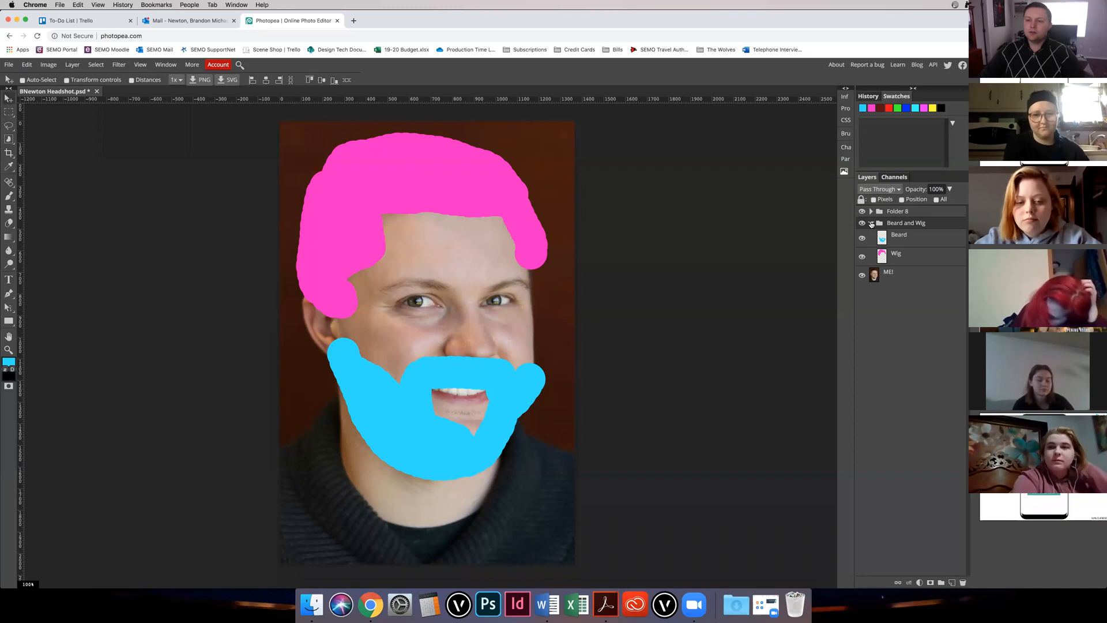
{"action": "left_click", "coordinate": [190, 21]}
{"action": "left_click", "coordinate": [289, 22]}
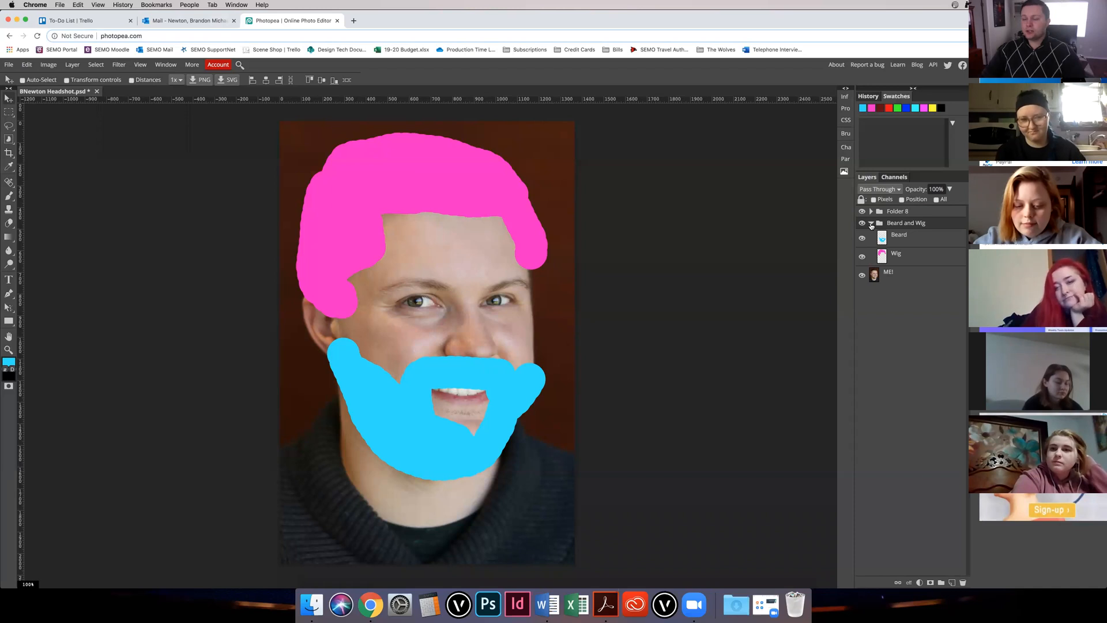
Step: Hide the Beard layer, toggle the whole Beard and Wig folder off and on, and show the Beard layer again
{"action": "left_click", "coordinate": [862, 239]}
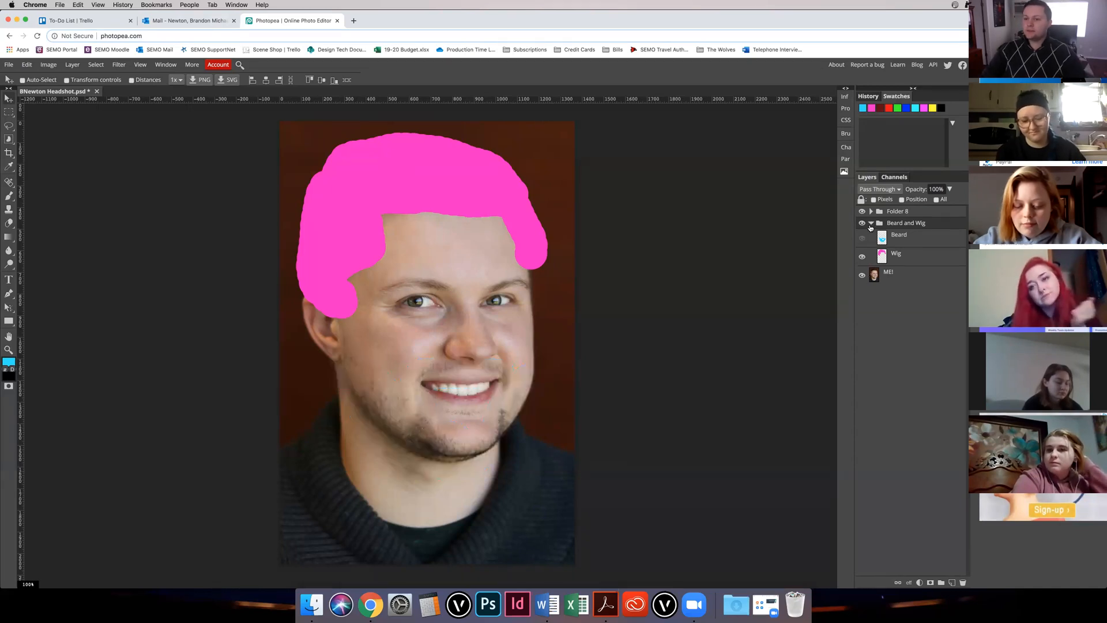
{"action": "left_click", "coordinate": [871, 222]}
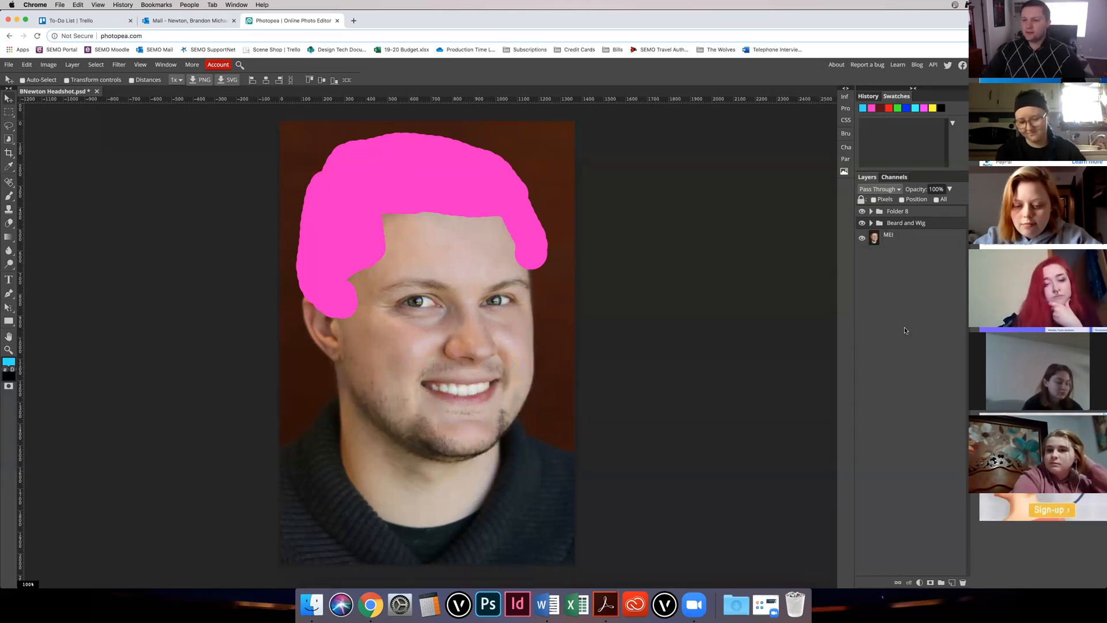
{"action": "left_click", "coordinate": [862, 224]}
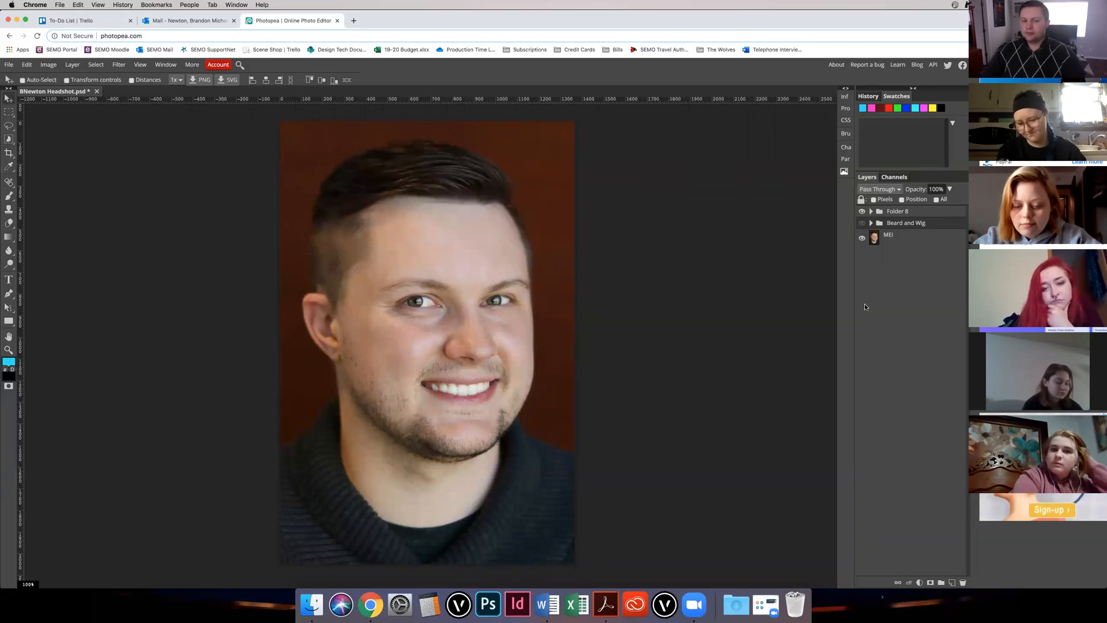
{"action": "left_click", "coordinate": [862, 224]}
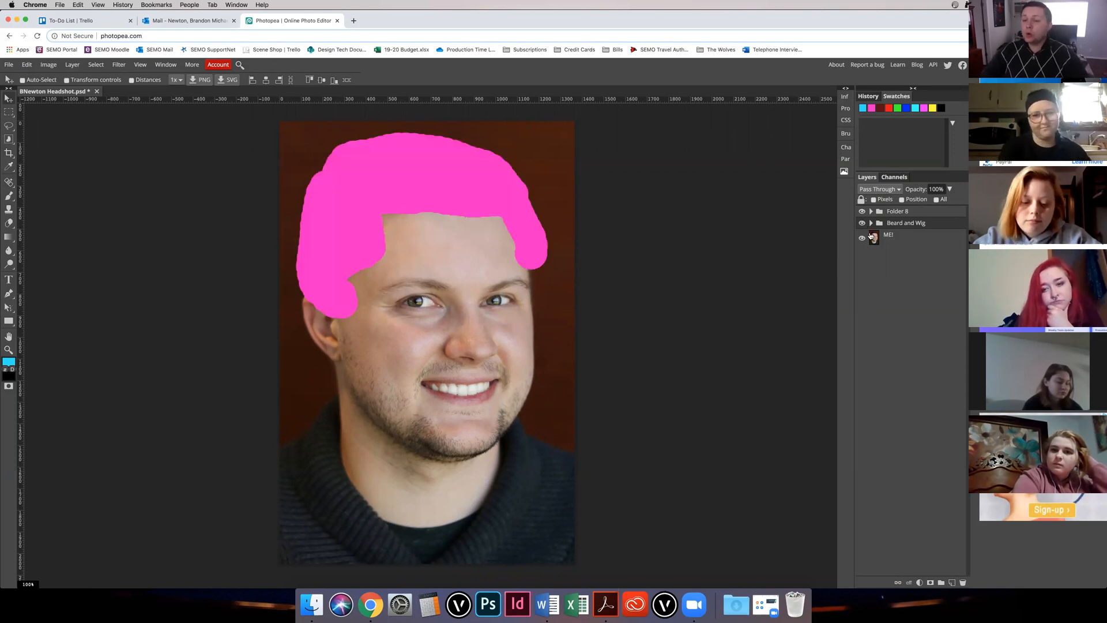
{"action": "left_click", "coordinate": [870, 223]}
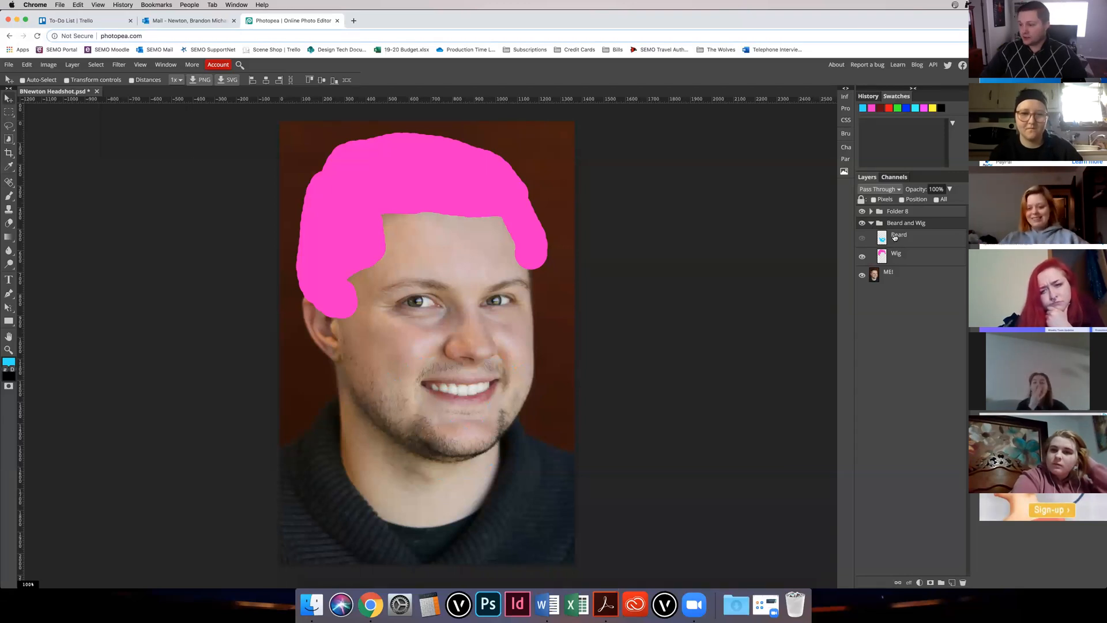
{"action": "left_click", "coordinate": [863, 239]}
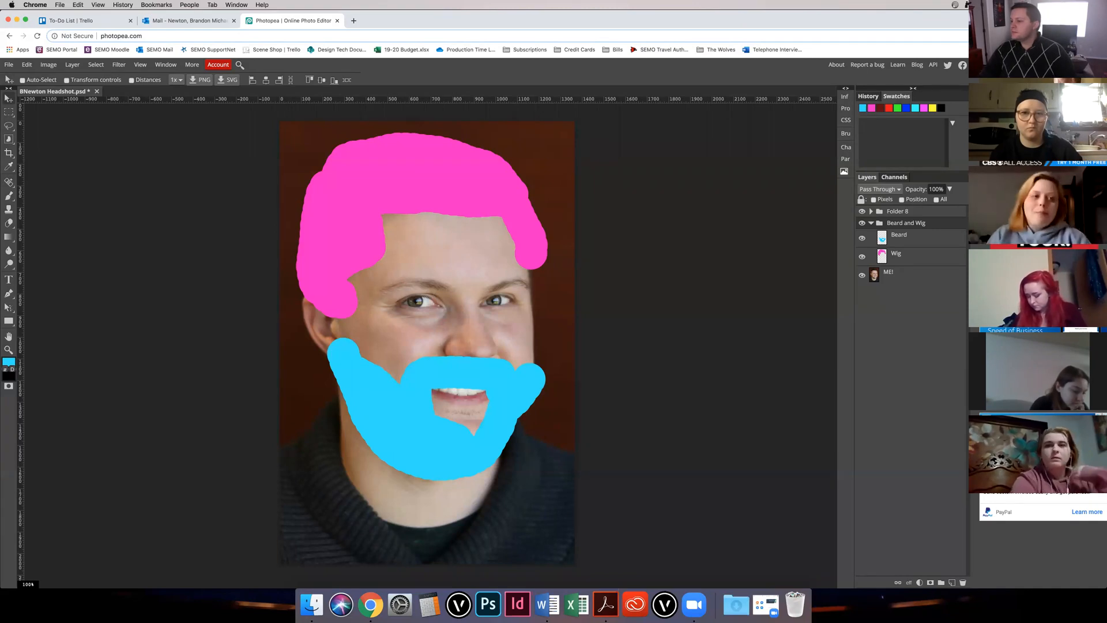
Step: Delete the folder that holds the three empty layers, together with its contents
{"action": "right_click", "coordinate": [897, 212]}
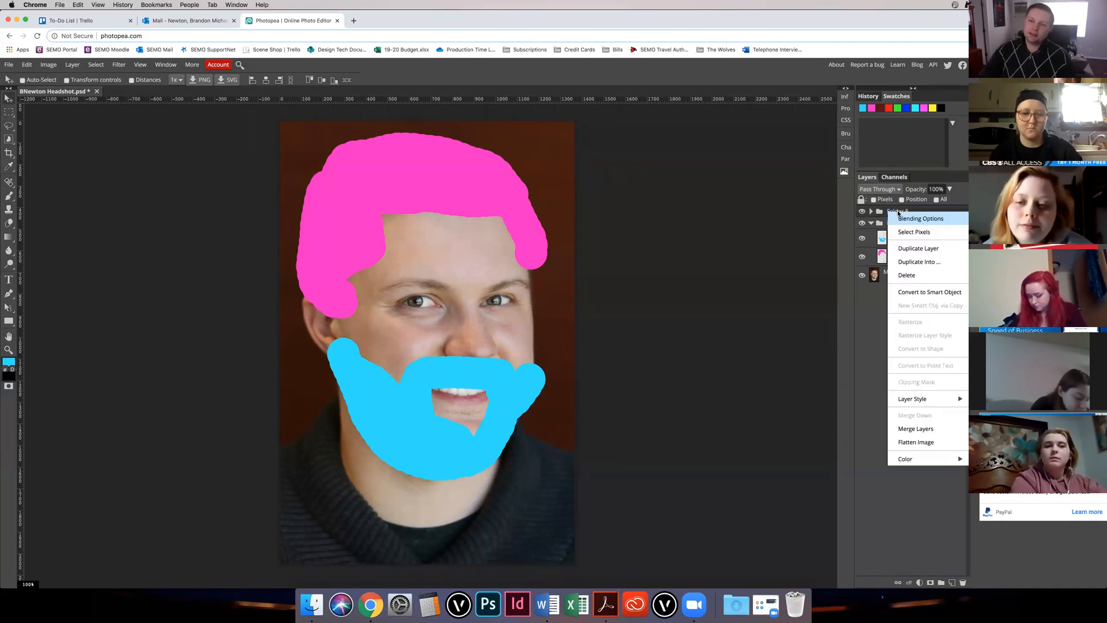
{"action": "left_click", "coordinate": [922, 276]}
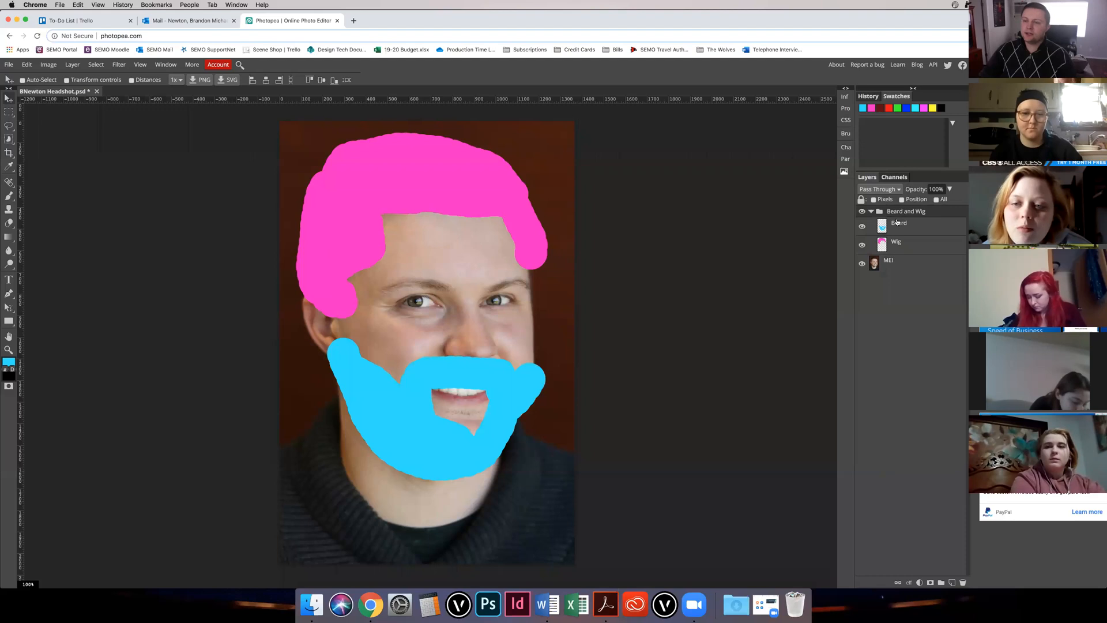
Step: Set the Beard layer's opacity to 50%, and restore it to 100%
{"action": "left_click", "coordinate": [916, 225]}
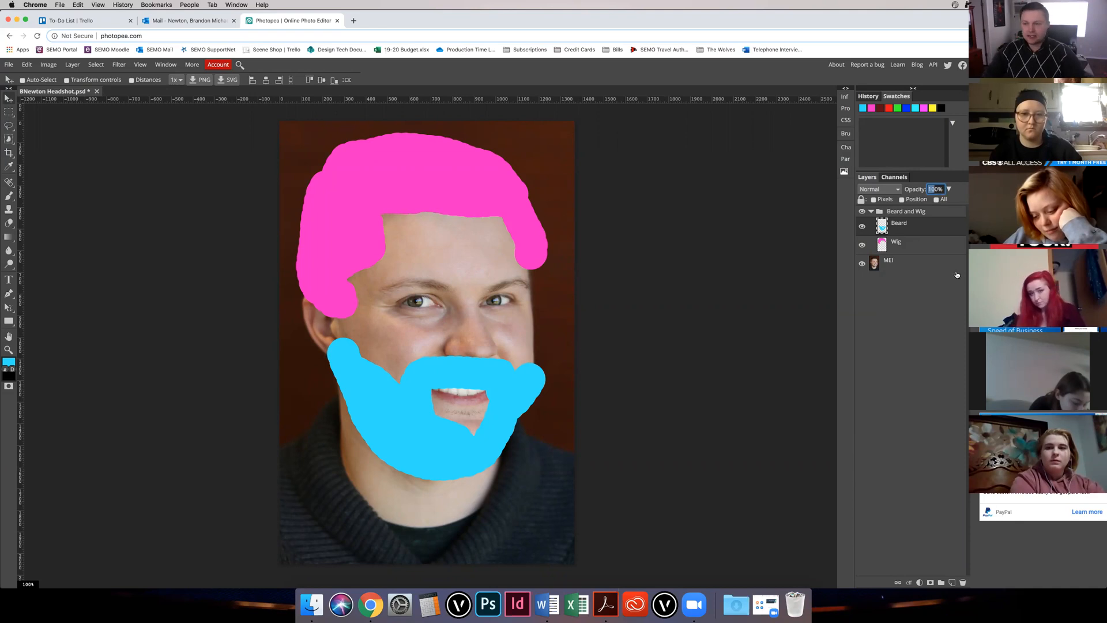
{"action": "type", "text": "50"}
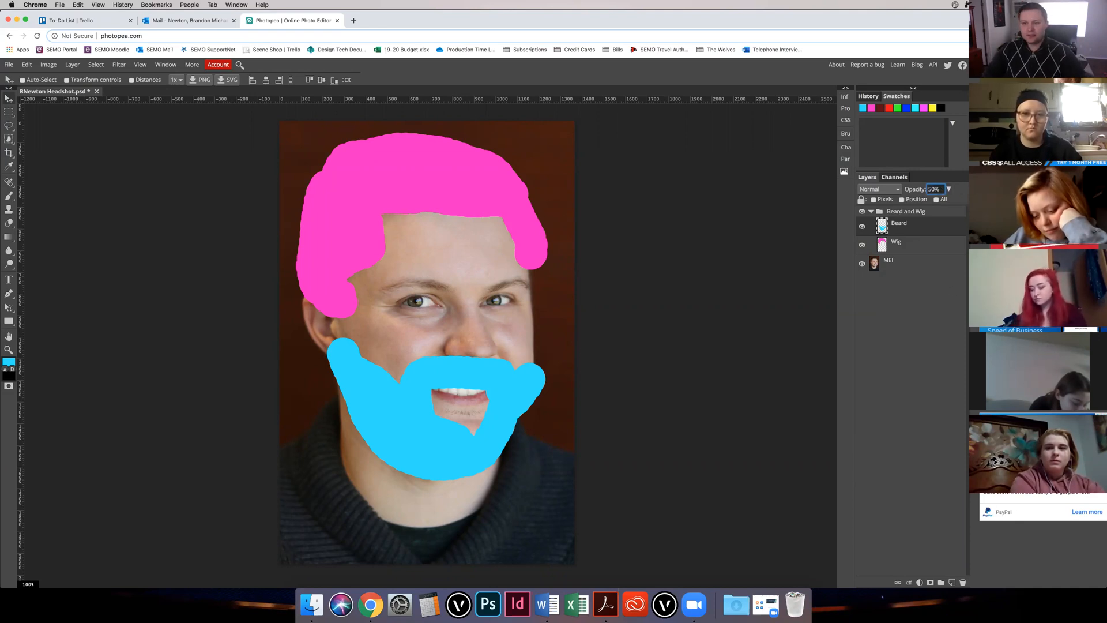
{"action": "key", "text": "Return"}
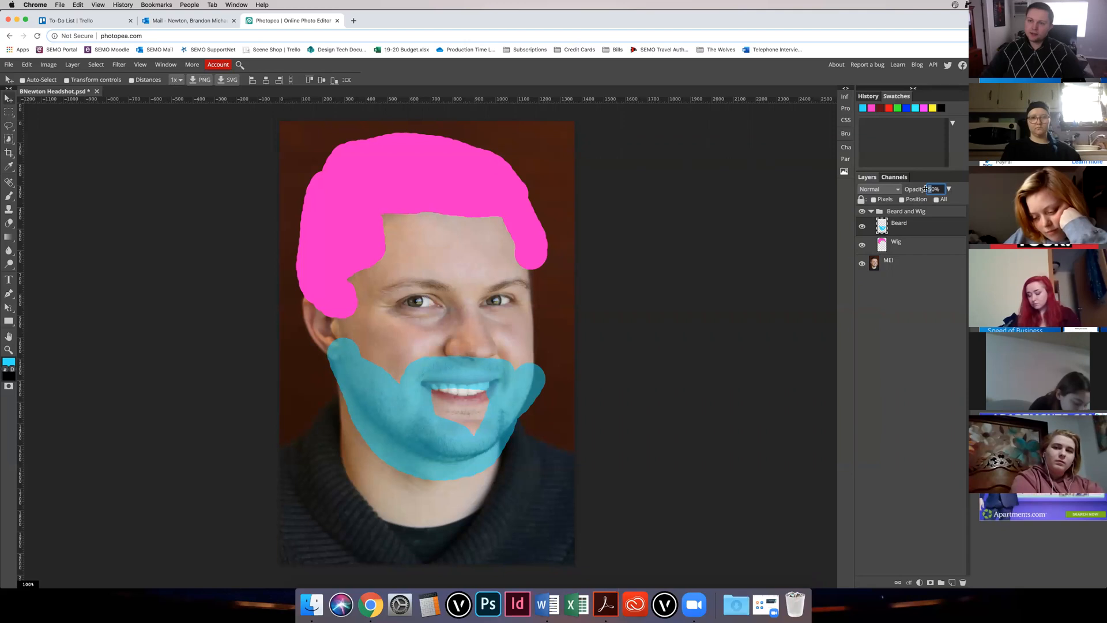
{"action": "type", "text": "10"}
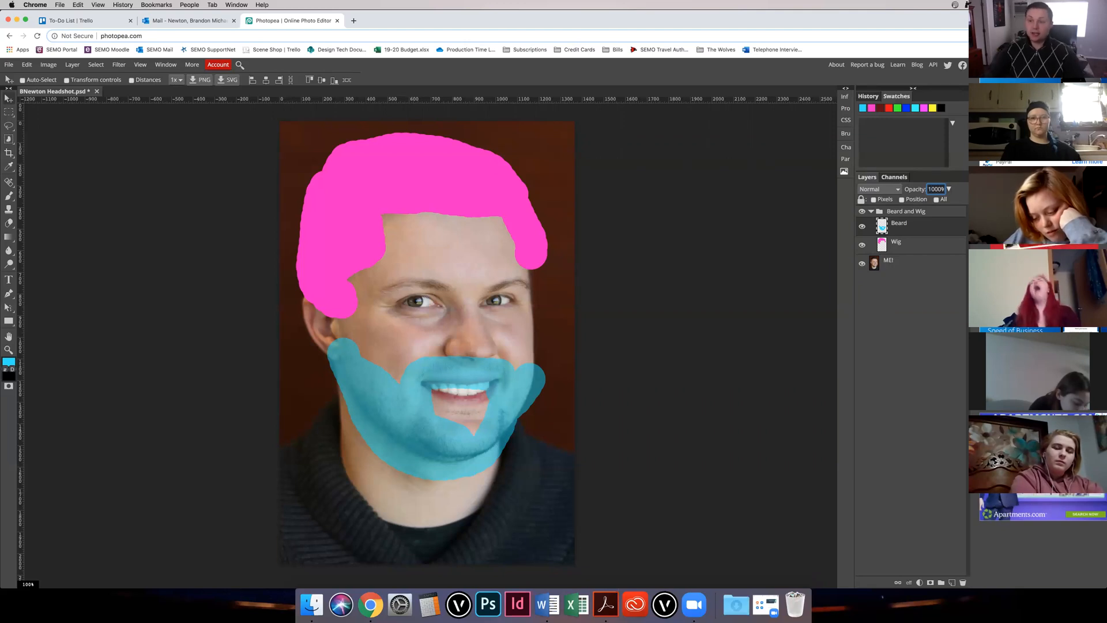
{"action": "key", "text": "Return"}
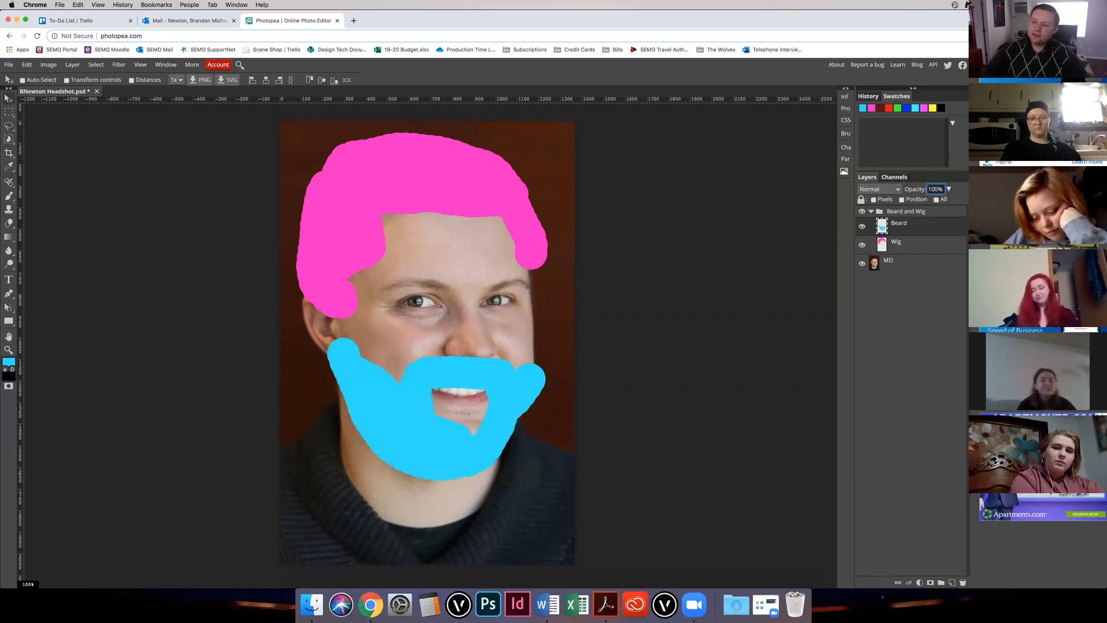
Step: Look over the blend modes available for the Beard layer without changing the mode
{"action": "left_click", "coordinate": [897, 190]}
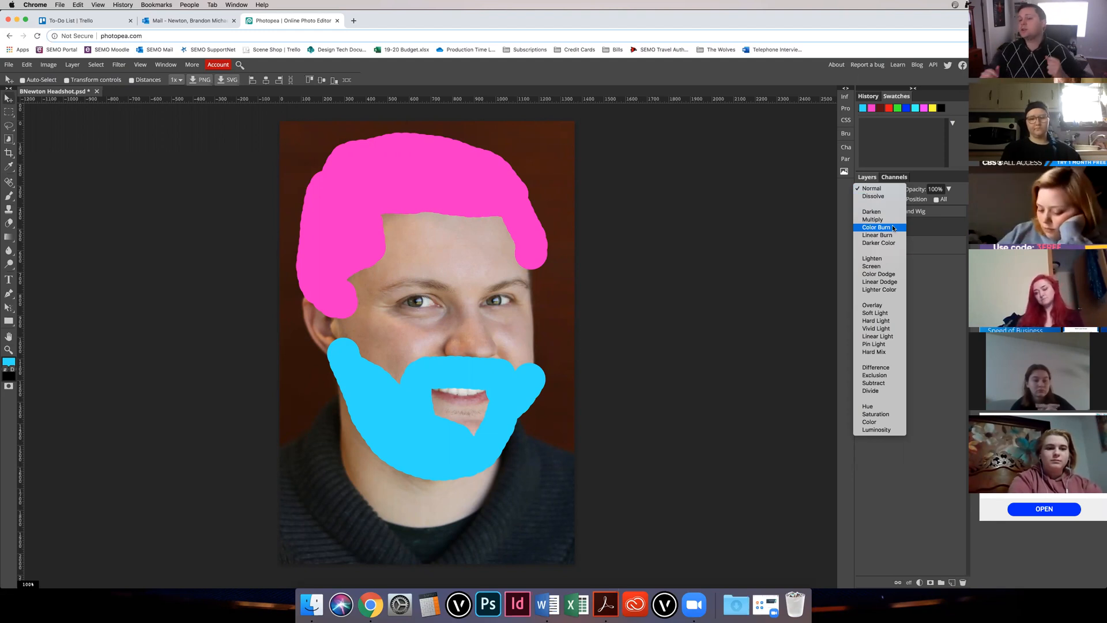
{"action": "left_click", "coordinate": [951, 292]}
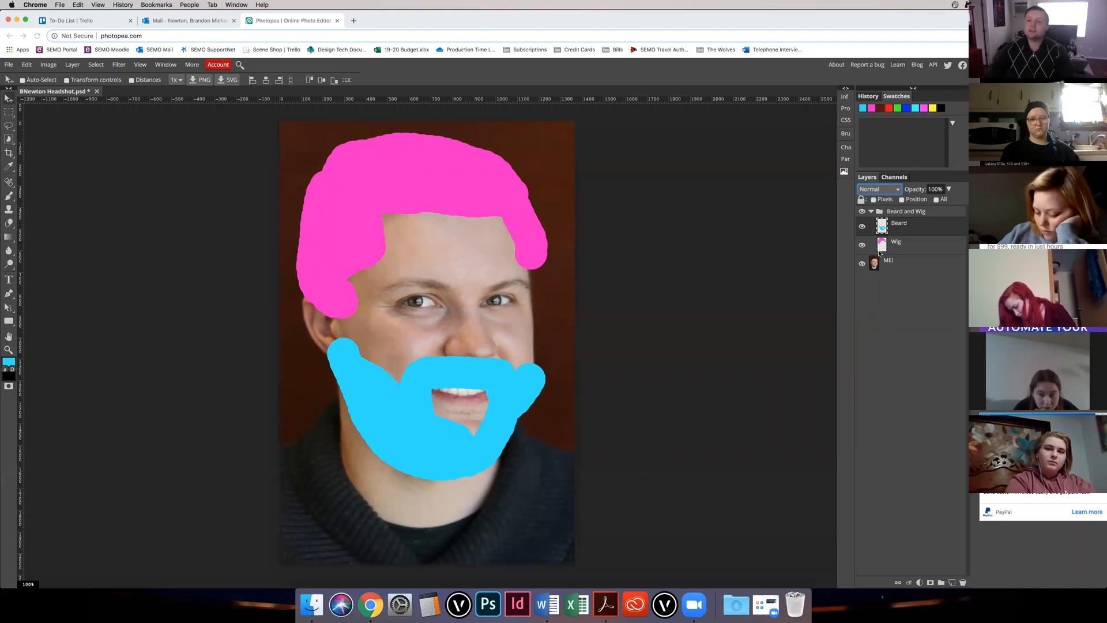
Step: Move the beard up over the wig and place the Beard layer below the Wig layer, and undo both changes
{"action": "left_click_drag", "start_coordinate": [496, 377], "coordinate": [477, 185]}
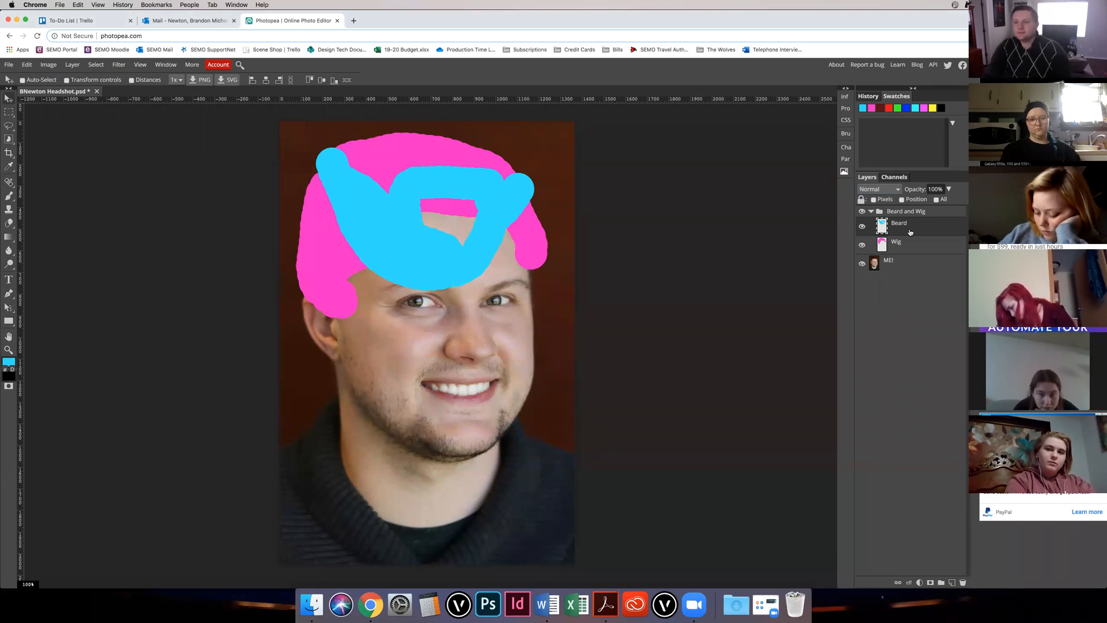
{"action": "left_click_drag", "start_coordinate": [918, 226], "coordinate": [923, 254]}
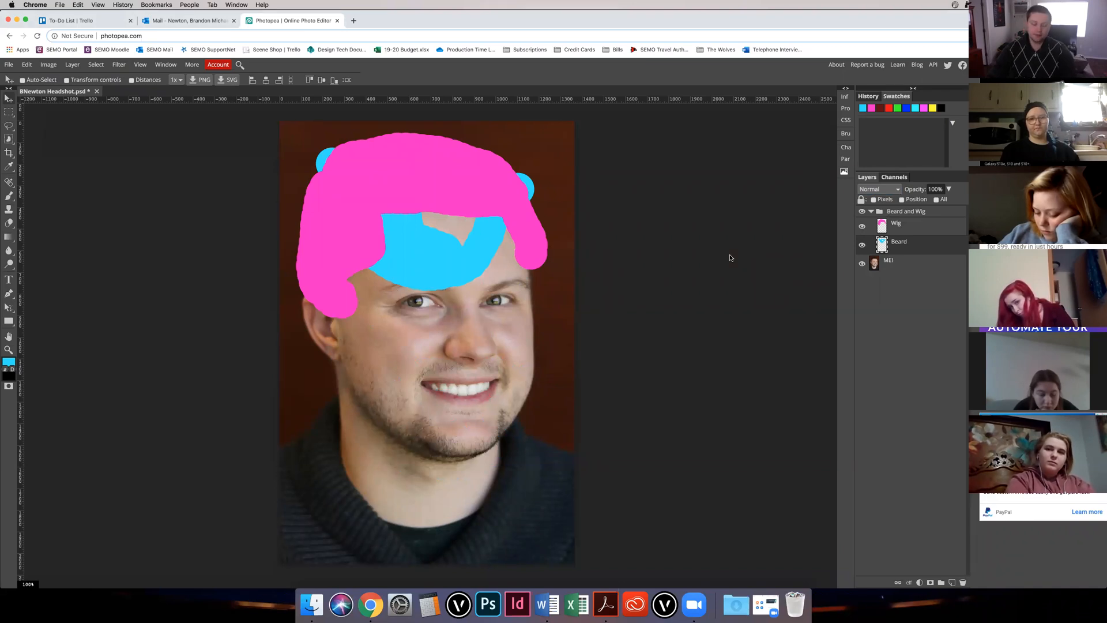
{"action": "key", "text": "super+z"}
{"action": "key", "text": "super+z"}
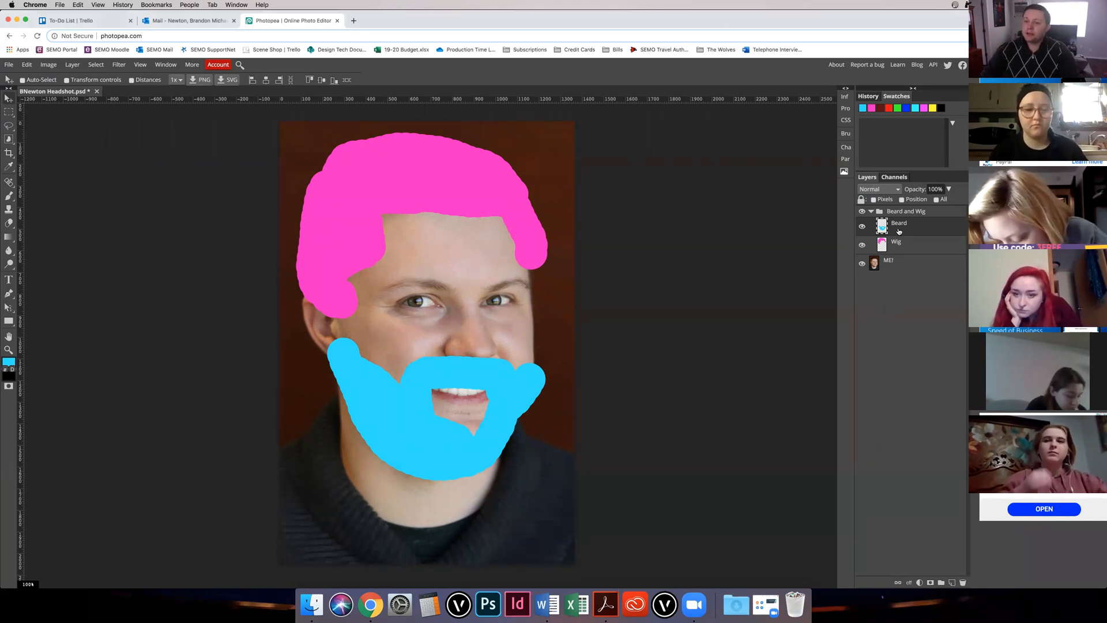
Step: Set the Beard layer's blend mode to Multiply and inspect the blended beard around the mouth up close
{"action": "left_click", "coordinate": [886, 189]}
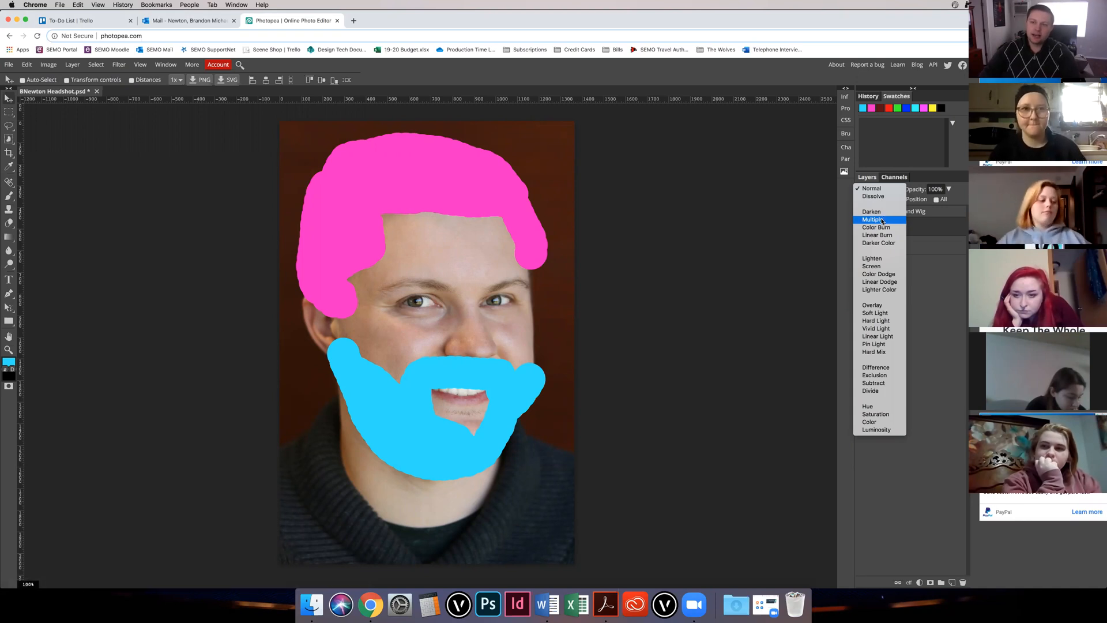
{"action": "left_click", "coordinate": [881, 221]}
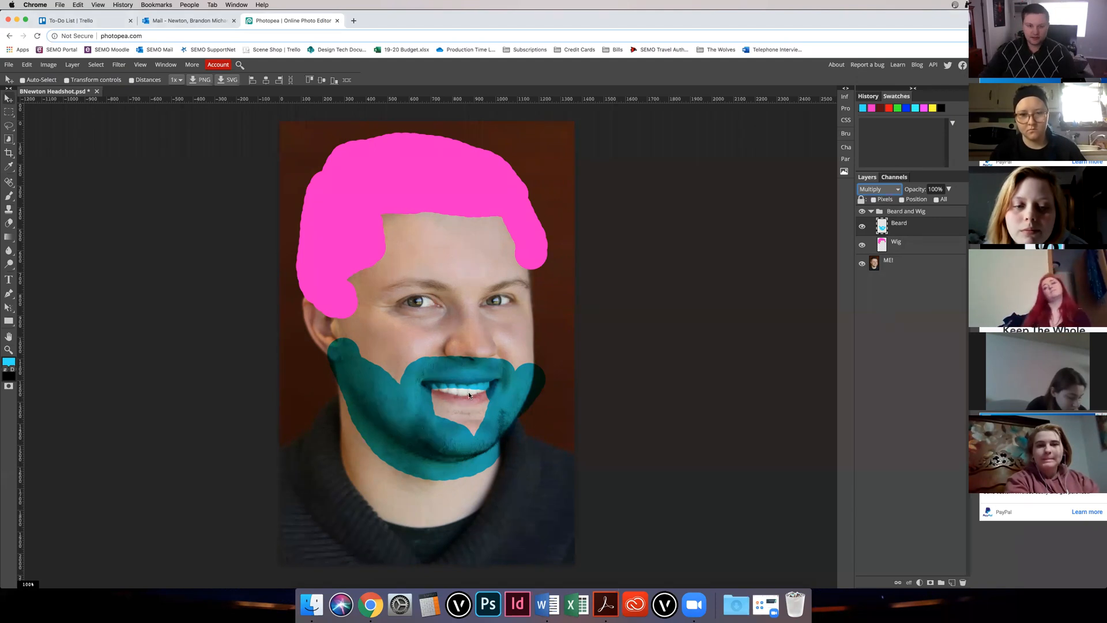
{"action": "scroll", "coordinate": [430, 402], "scroll_direction": "up", "scroll_amount": 3}
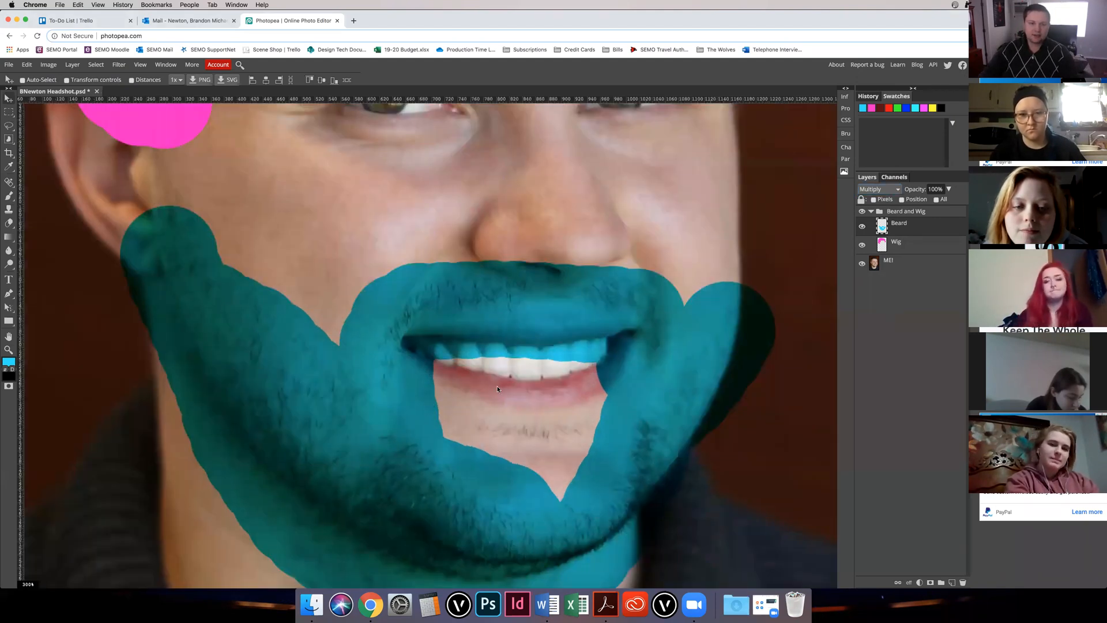
{"action": "scroll", "coordinate": [494, 387], "scroll_direction": "down", "scroll_amount": 3}
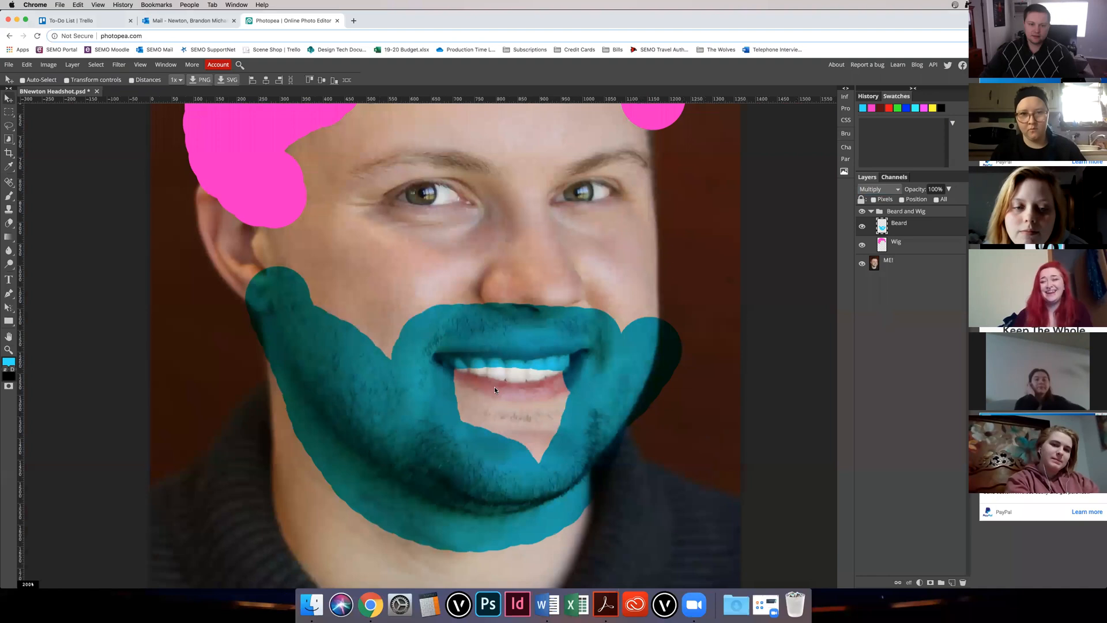
Step: Erase the blue paint covering the teeth and lips on the Beard layer with the Eraser
{"action": "scroll", "coordinate": [494, 386], "scroll_direction": "up", "scroll_amount": 2}
{"action": "key", "text": "b"}
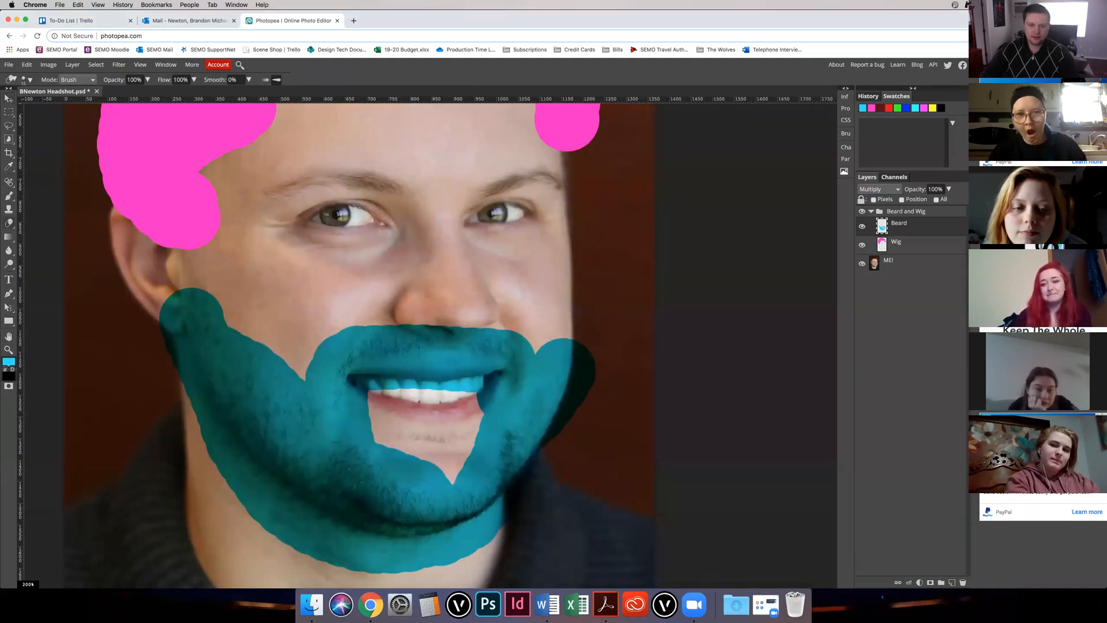
{"action": "left_click_drag", "start_coordinate": [350, 378], "coordinate": [478, 379]}
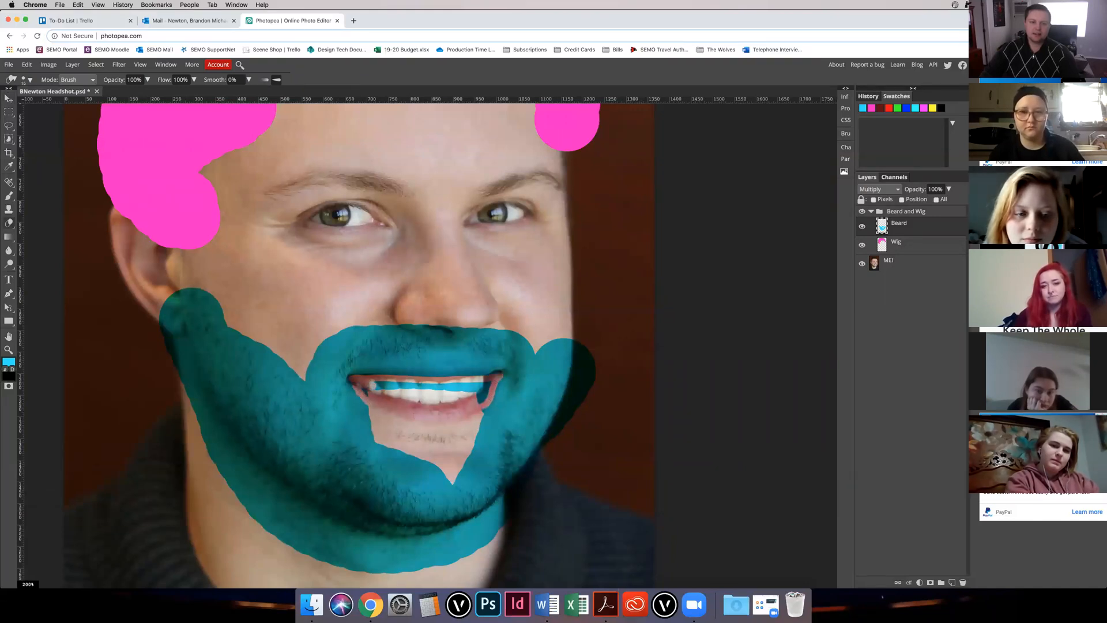
{"action": "mouse_move", "coordinate": [375, 389]}
{"action": "left_mouse_down"}
{"action": "mouse_move", "coordinate": [483, 382]}
{"action": "mouse_move", "coordinate": [481, 403]}
{"action": "mouse_move", "coordinate": [485, 389]}
{"action": "left_mouse_up"}
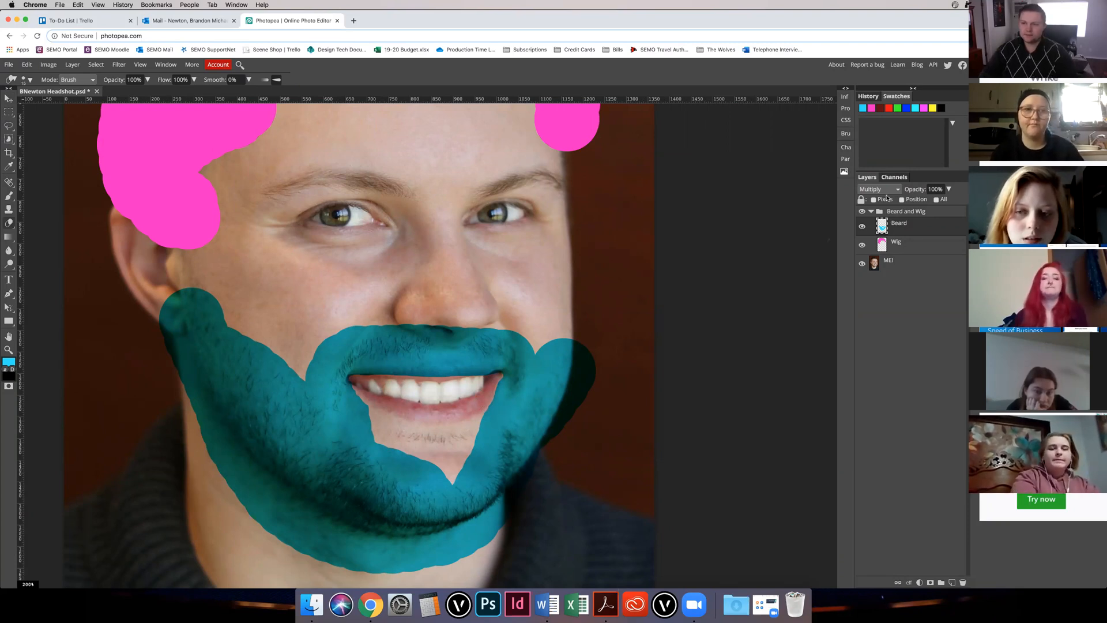
{"action": "key", "text": "v"}
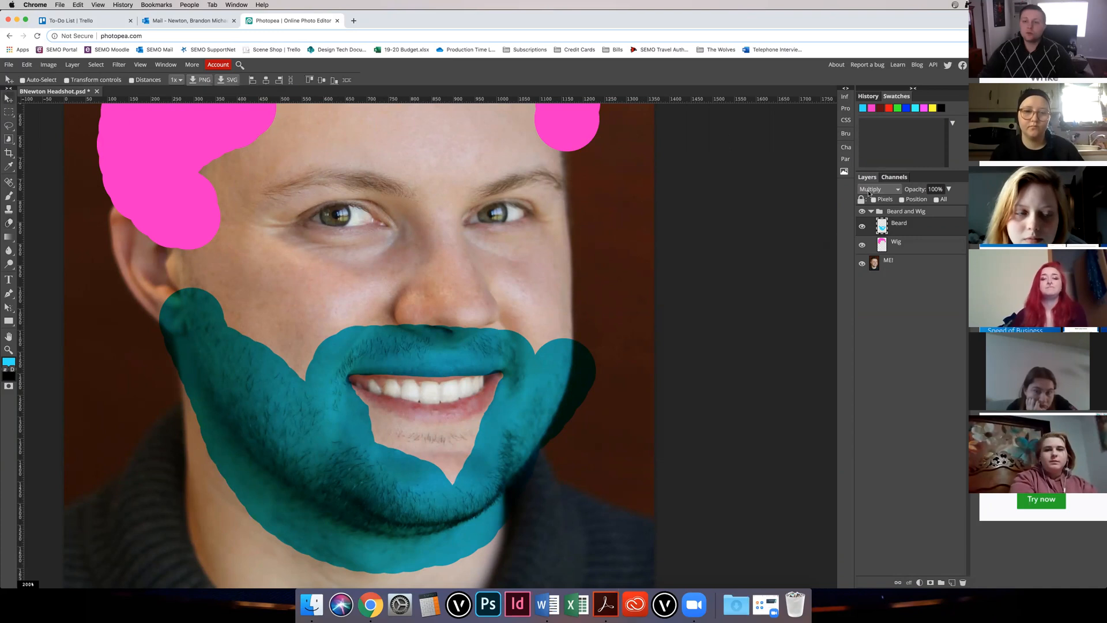
Step: Try the Soft Light and Color blend modes on the Beard layer, and hide and show the layer to compare
{"action": "left_click", "coordinate": [889, 192]}
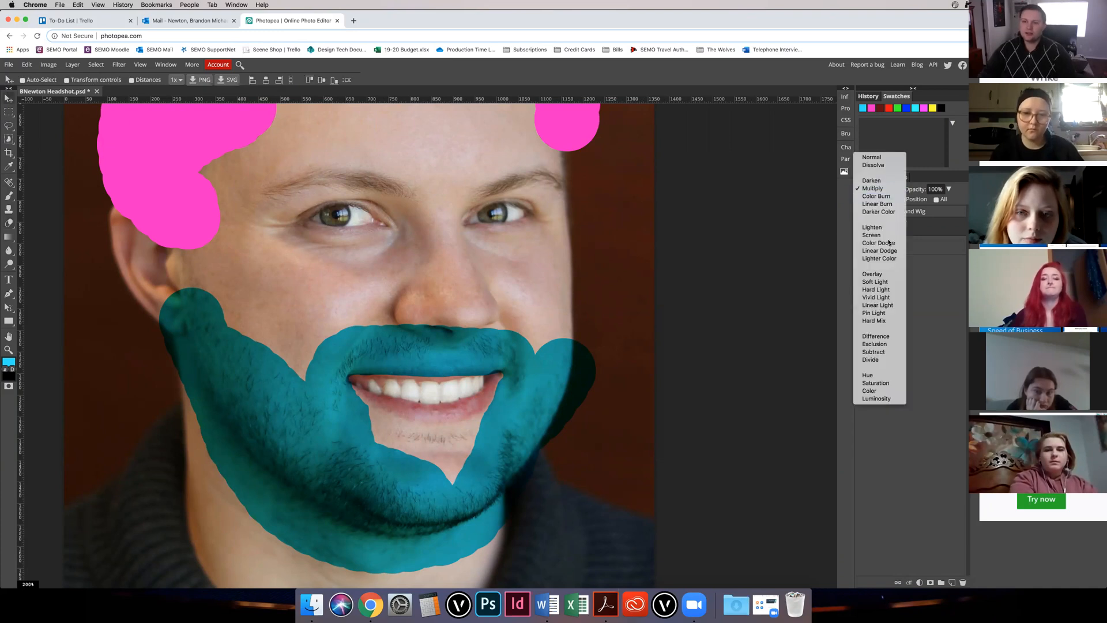
{"action": "left_click", "coordinate": [875, 281]}
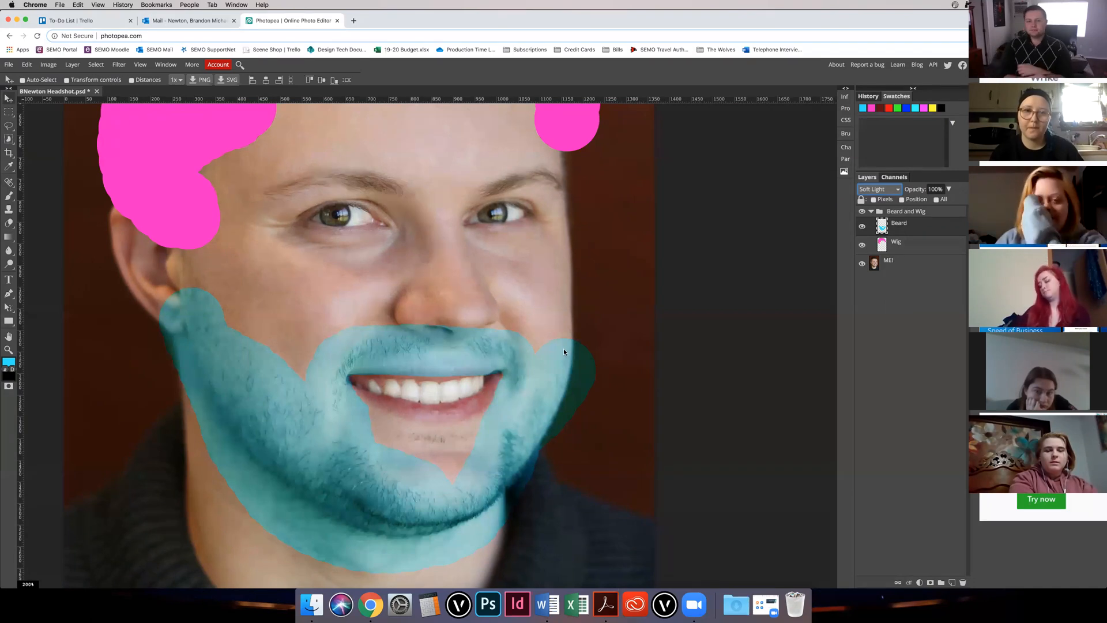
{"action": "left_click", "coordinate": [879, 190]}
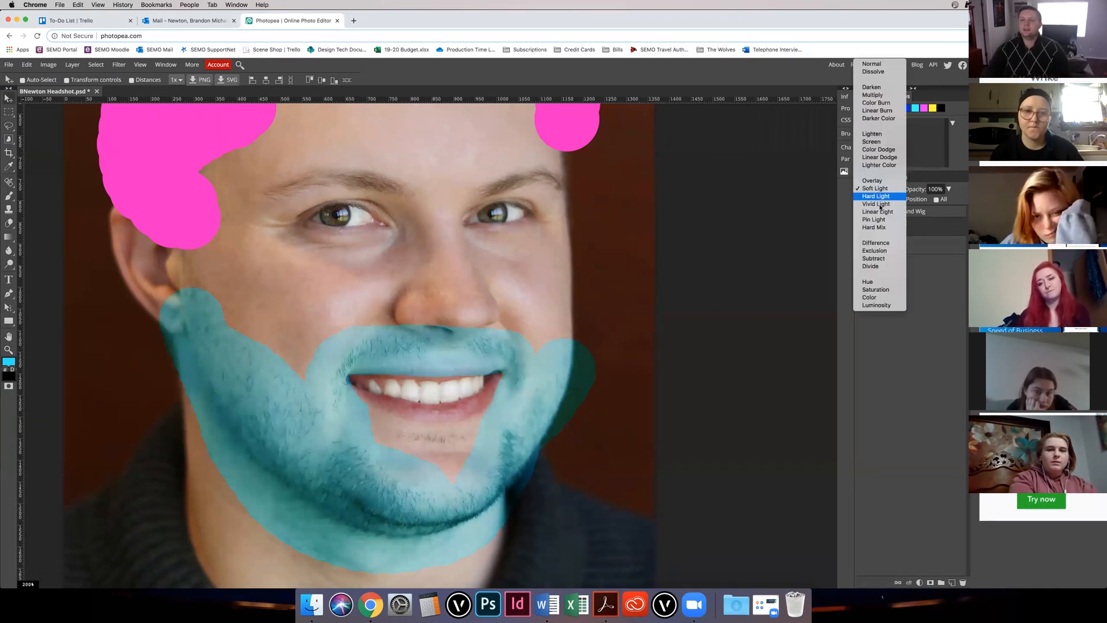
{"action": "left_click", "coordinate": [870, 297]}
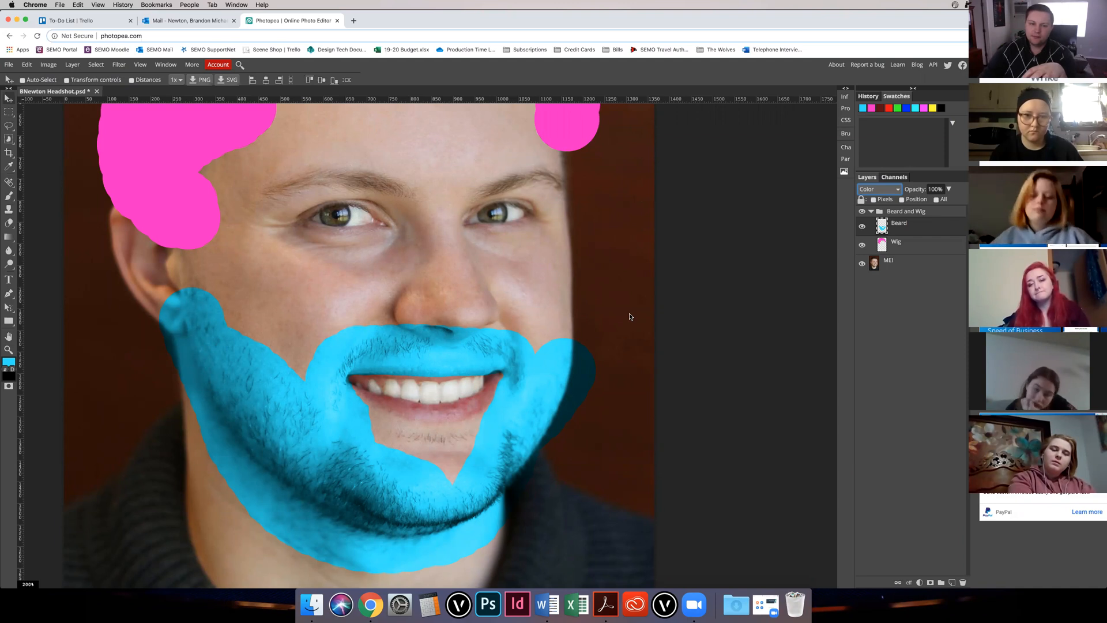
{"action": "left_click", "coordinate": [863, 228]}
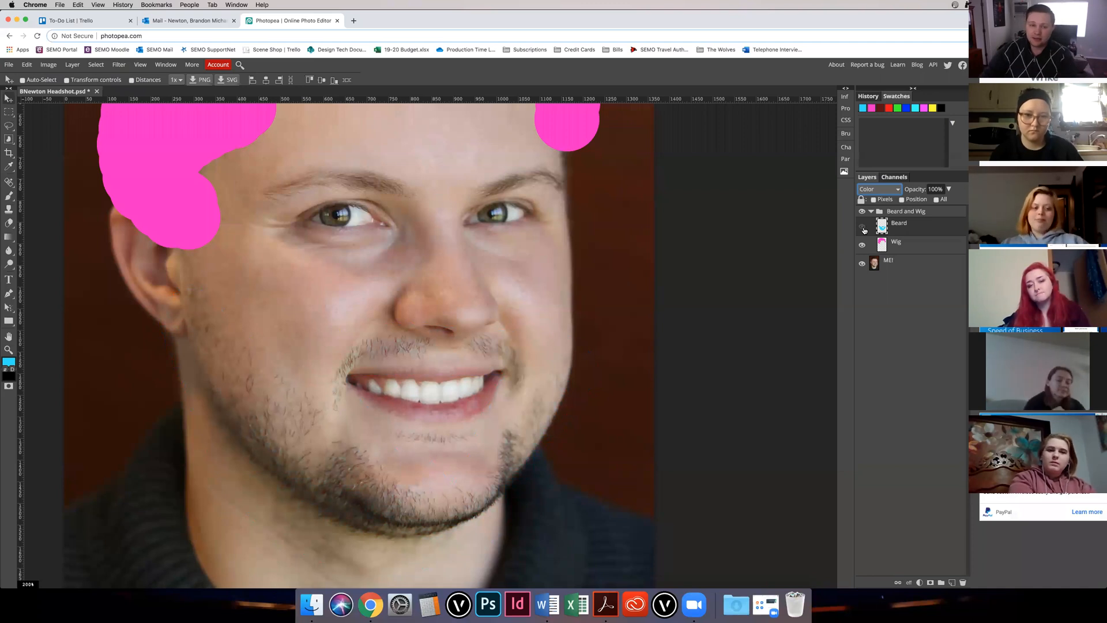
{"action": "left_click", "coordinate": [863, 228]}
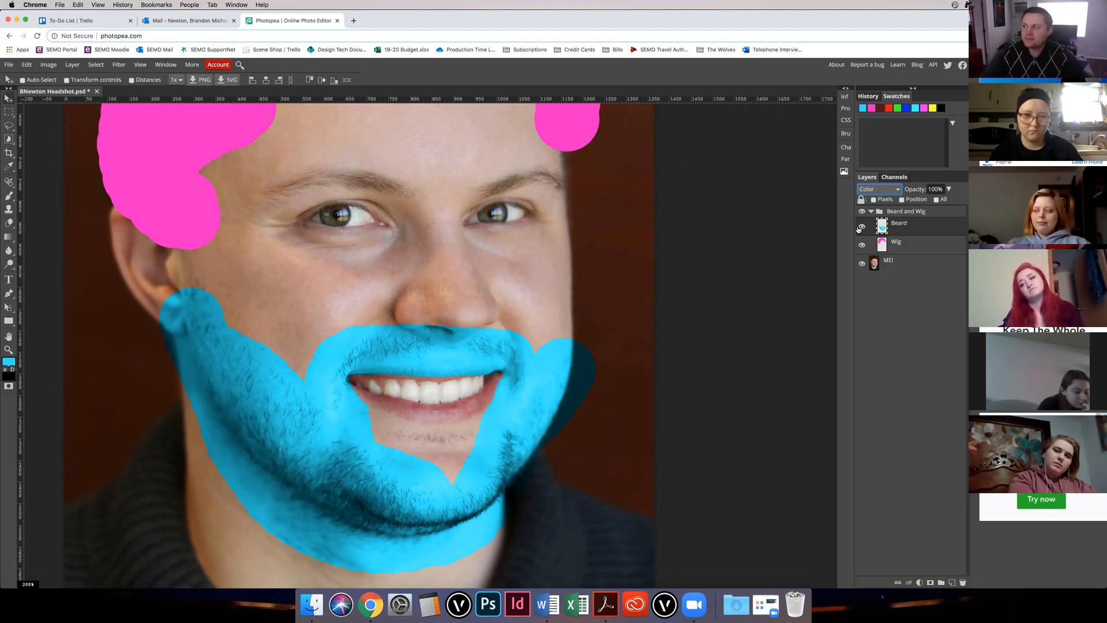
Step: Check the Color blend on the whole headshot, and set the Beard layer's blend mode back to Normal
{"action": "left_click", "coordinate": [873, 191]}
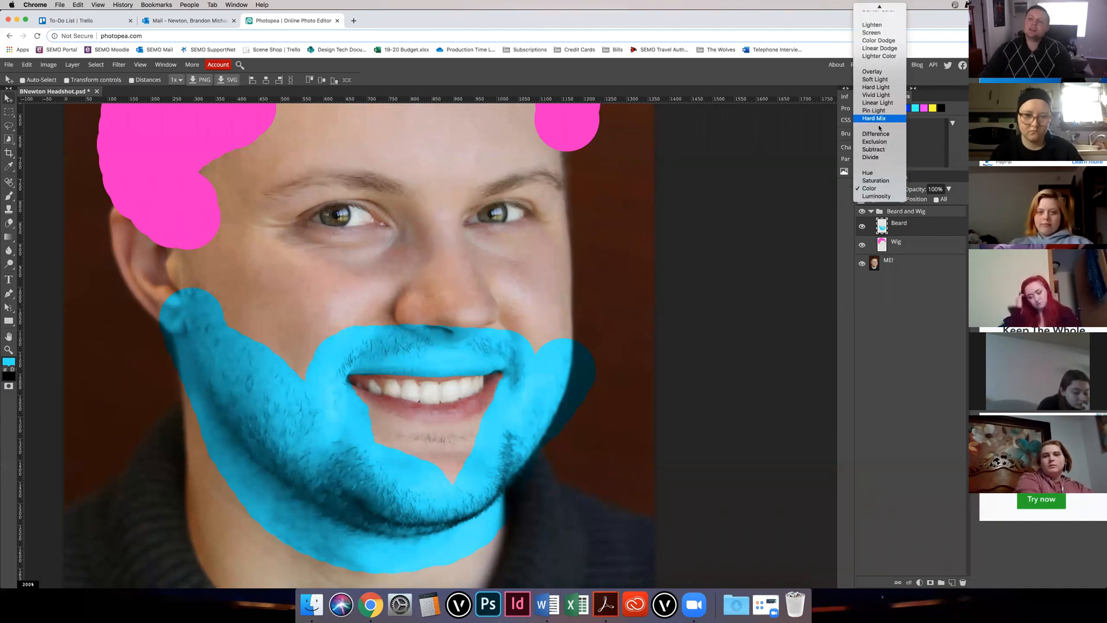
{"action": "left_click", "coordinate": [778, 381]}
{"action": "key", "text": "super+minus"}
{"action": "key", "text": "super+minus"}
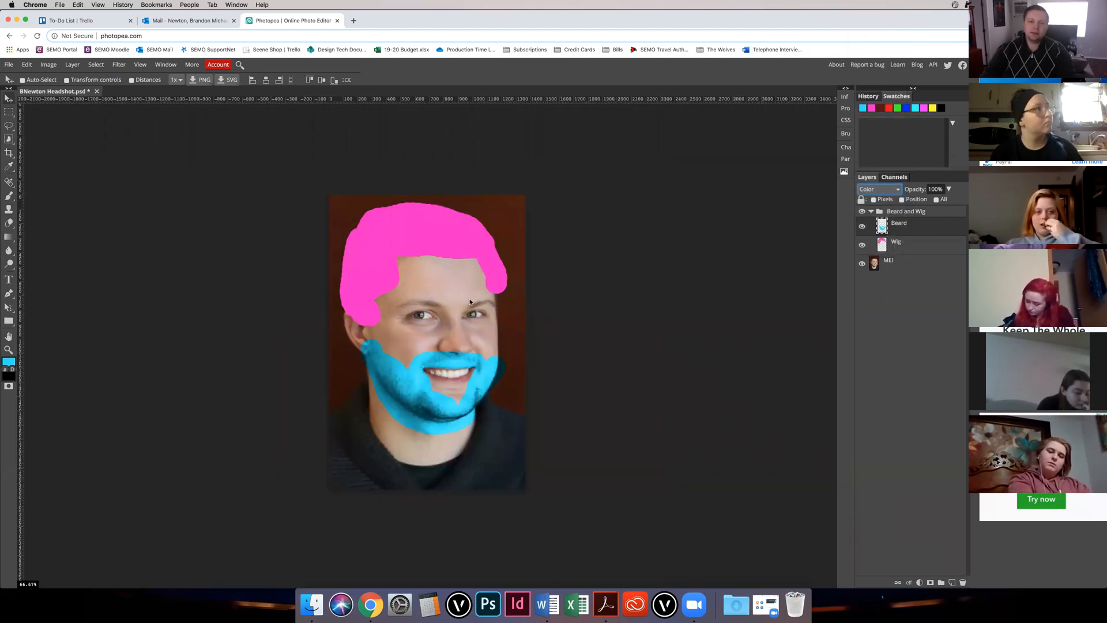
{"action": "key", "text": "super+equal"}
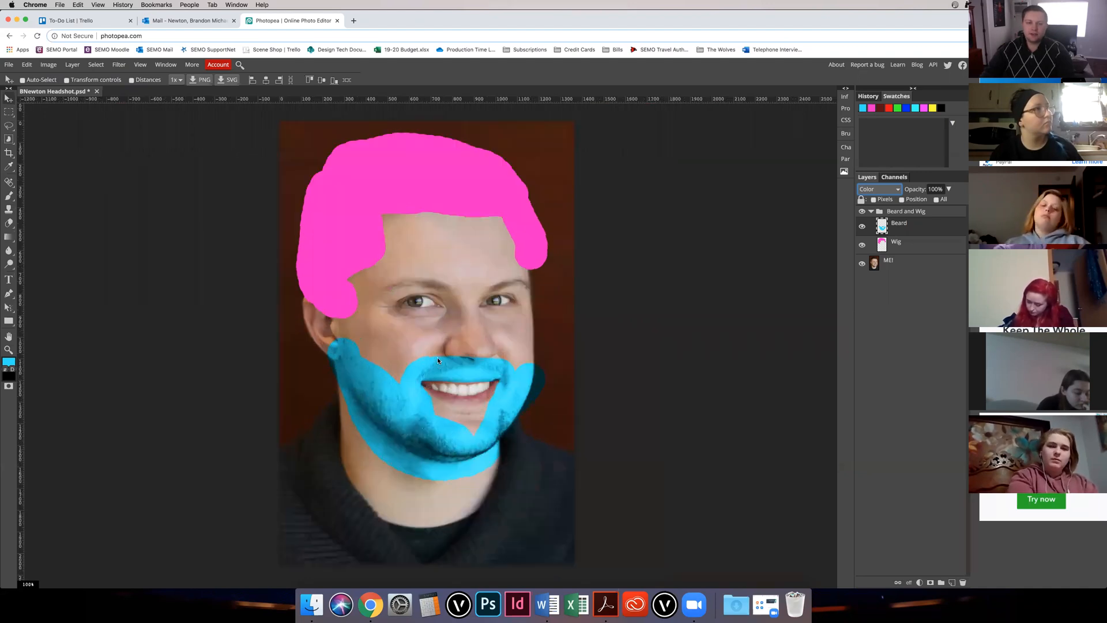
{"action": "key", "text": "super+equal"}
{"action": "key", "text": "super+minus"}
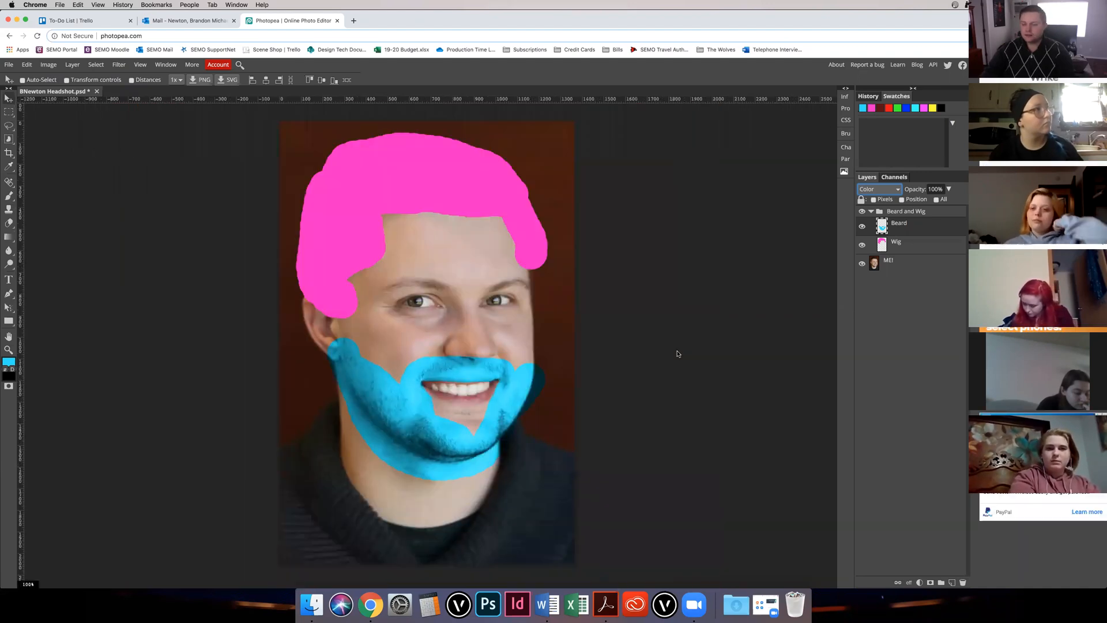
{"action": "left_click", "coordinate": [879, 188]}
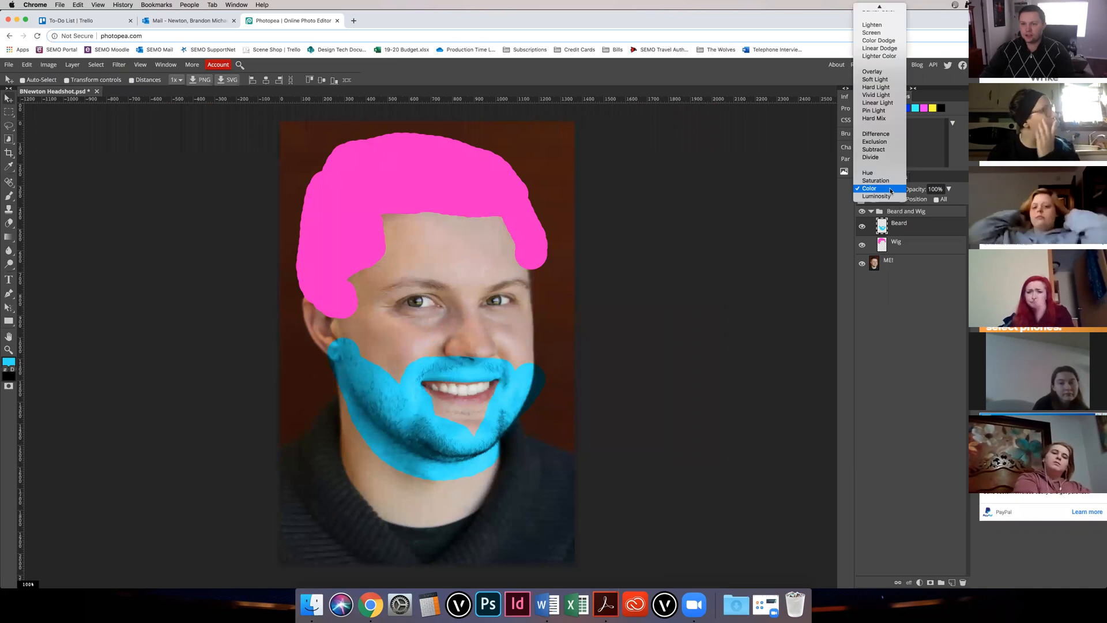
{"action": "left_click", "coordinate": [874, 7]}
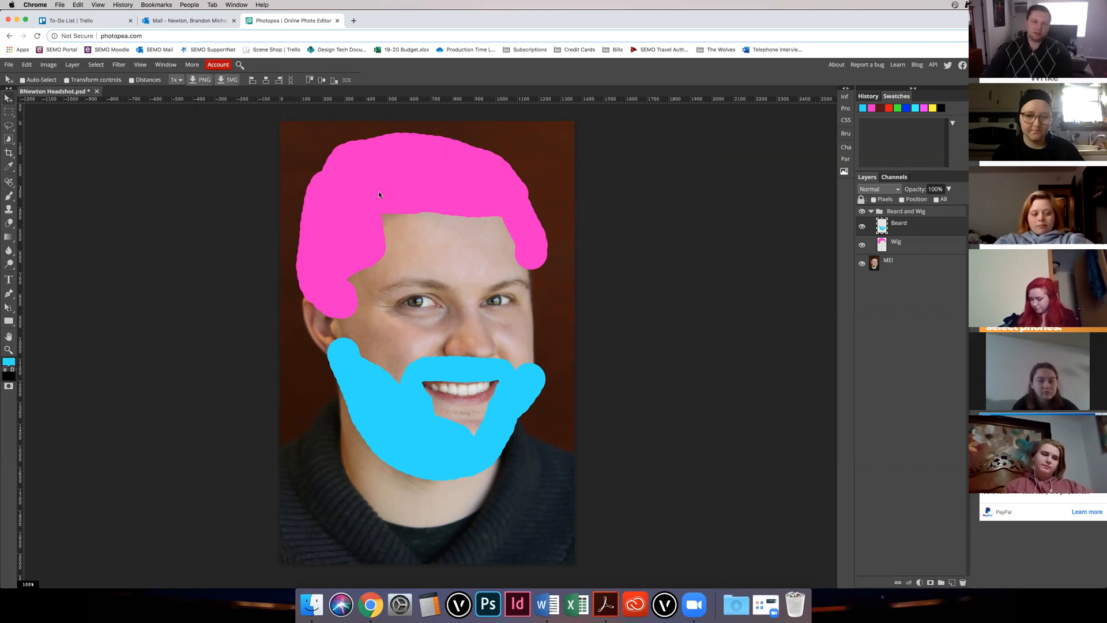
Step: Select the Wig layer, use Rectangle Select to marquee the wig and upper face and part of the beard, and deselect
{"action": "left_click_drag", "start_coordinate": [376, 186], "coordinate": [410, 187]}
{"action": "left_click", "coordinate": [903, 249]}
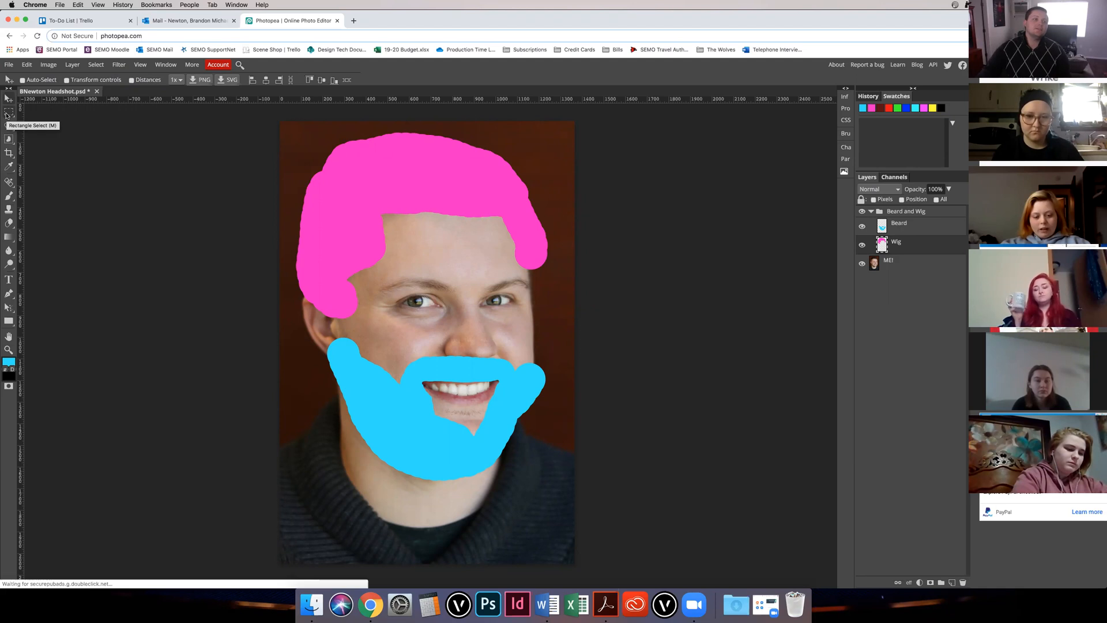
{"action": "right_click", "coordinate": [7, 115]}
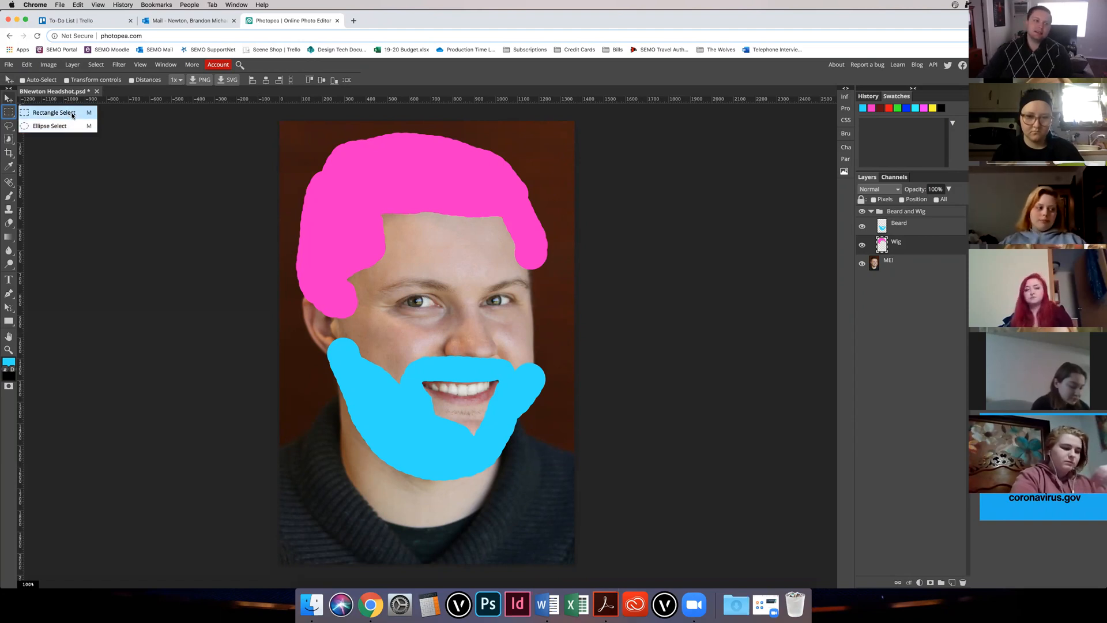
{"action": "left_click", "coordinate": [68, 115]}
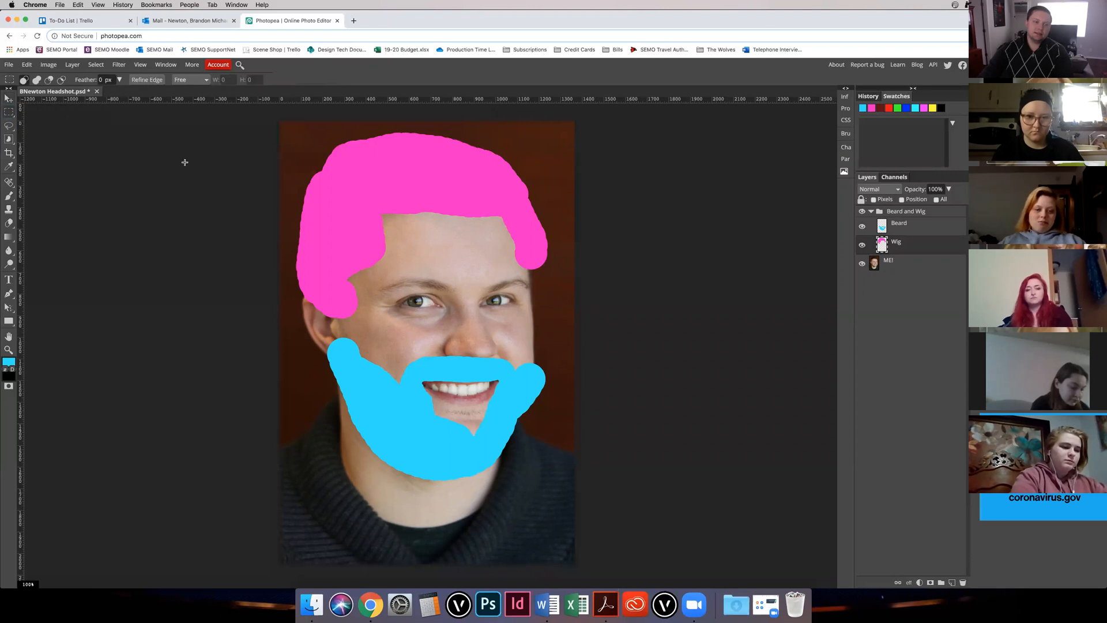
{"action": "left_click_drag", "start_coordinate": [301, 155], "coordinate": [506, 341]}
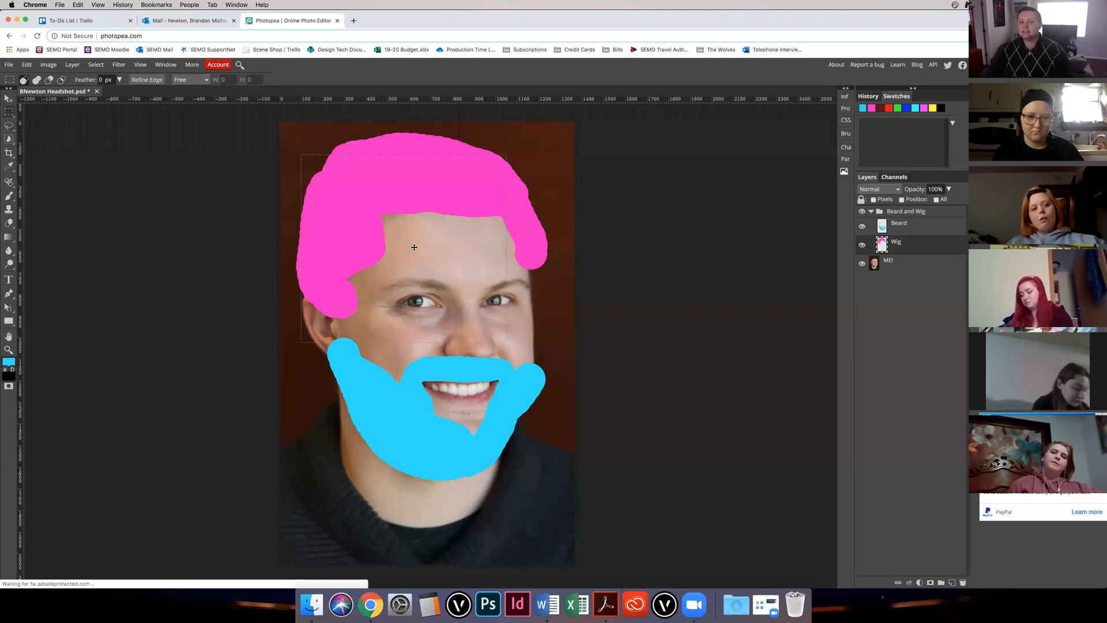
{"action": "left_click_drag", "start_coordinate": [382, 387], "coordinate": [466, 459]}
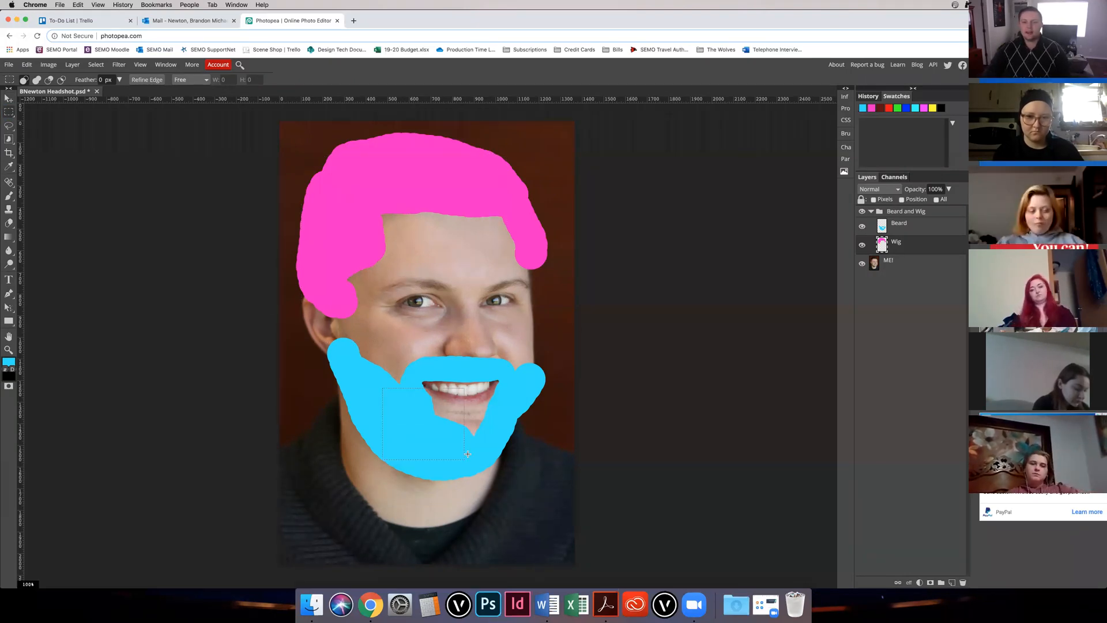
{"action": "left_click", "coordinate": [440, 365]}
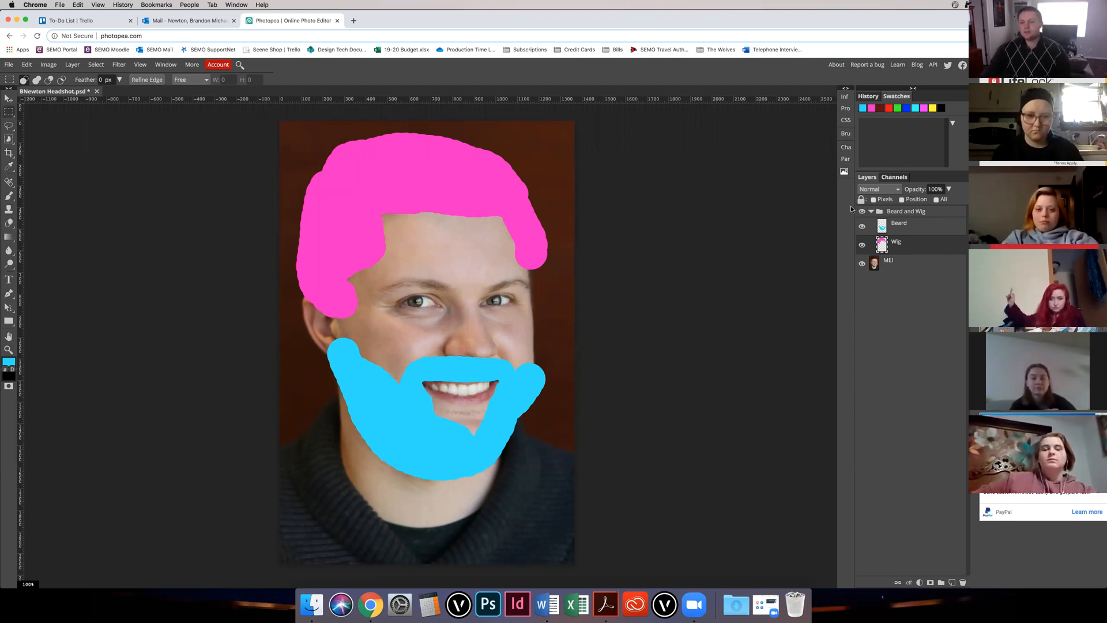
Step: Draw a rectangular selection over the top of the wig and forehead, and shift the selection outline slightly
{"action": "left_click_drag", "start_coordinate": [313, 136], "coordinate": [485, 241]}
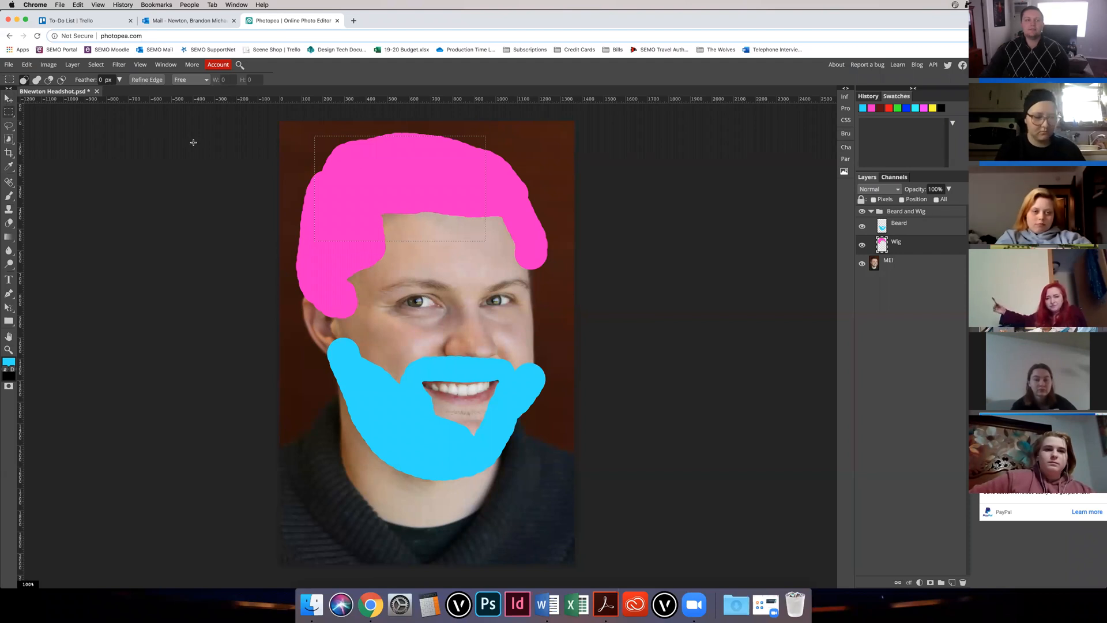
{"action": "left_click_drag", "start_coordinate": [403, 192], "coordinate": [334, 187]}
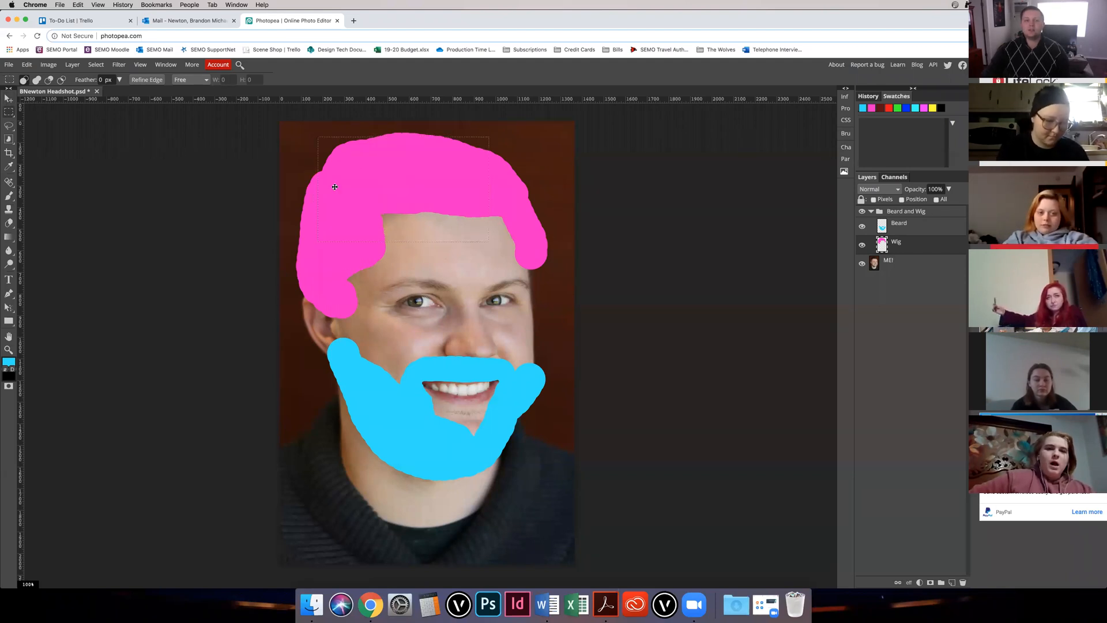
{"action": "left_click_drag", "start_coordinate": [455, 189], "coordinate": [418, 193]}
{"action": "left_click", "coordinate": [9, 98]}
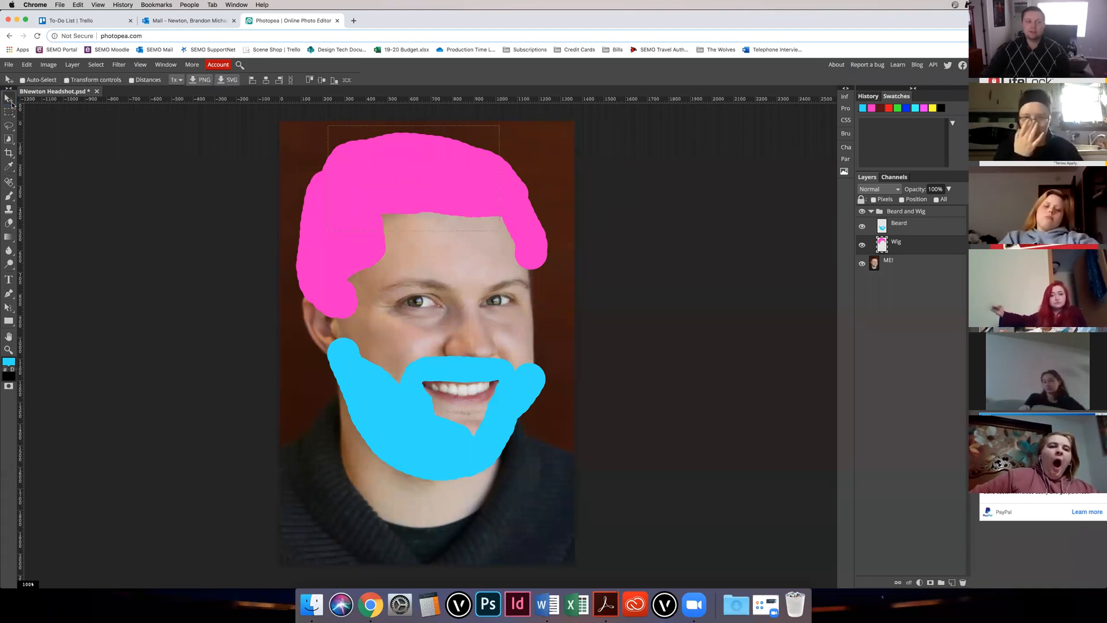
{"action": "left_click_drag", "start_coordinate": [421, 183], "coordinate": [399, 228]}
{"action": "left_click_drag", "start_coordinate": [483, 194], "coordinate": [435, 168]}
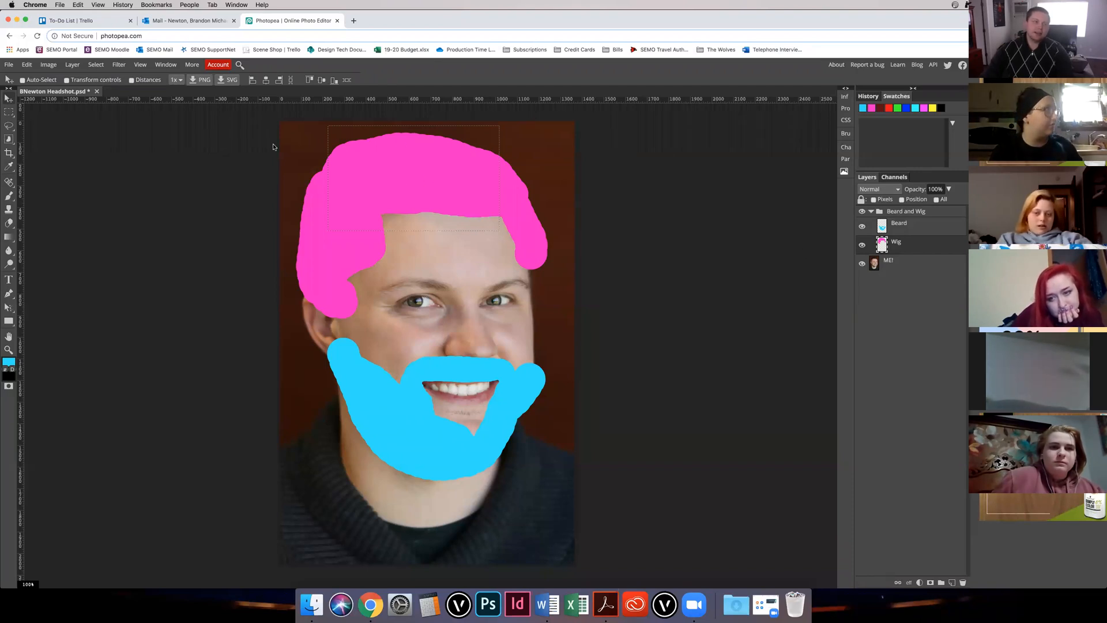
Step: Set the foreground colour to green 16ff00, brush it across the rectangular selection on the Wig layer, and undo the painting
{"action": "key", "text": "b"}
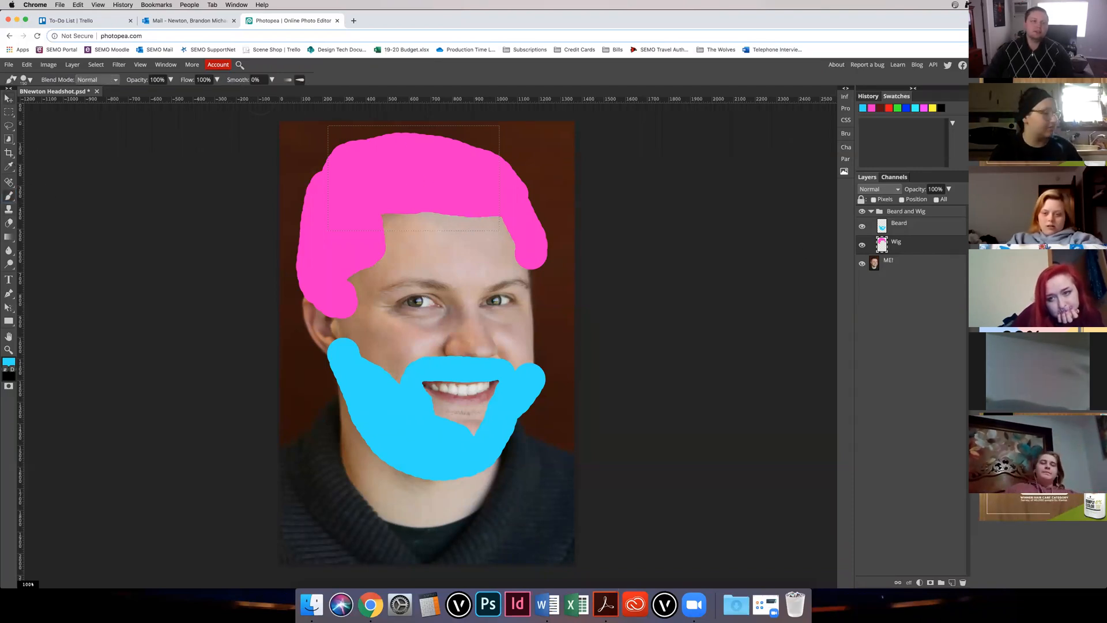
{"action": "left_click", "coordinate": [6, 363]}
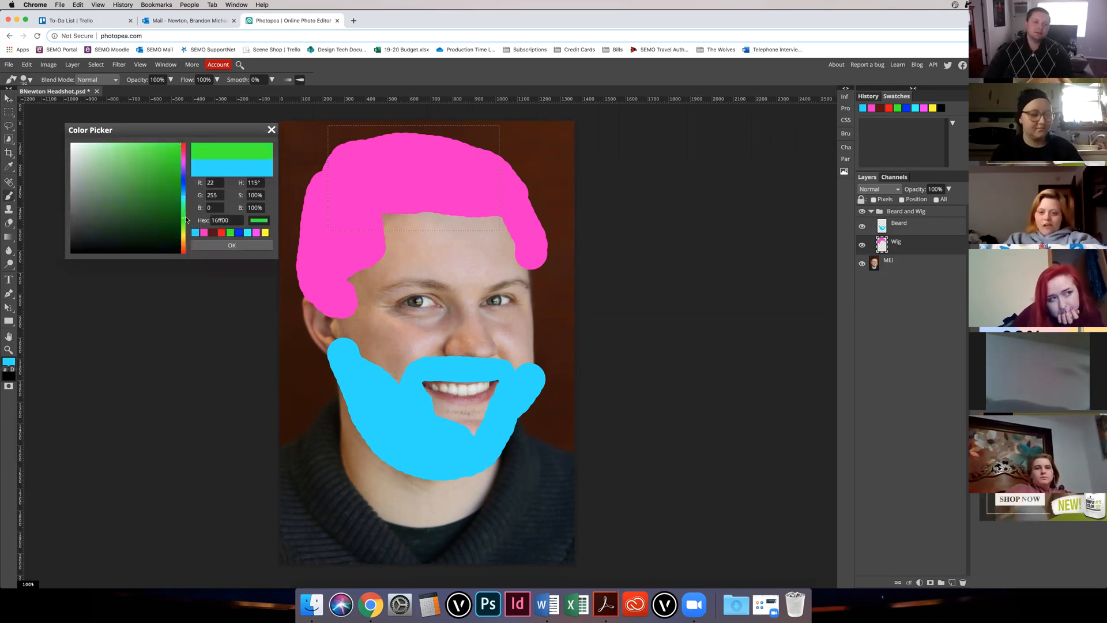
{"action": "left_click", "coordinate": [232, 245]}
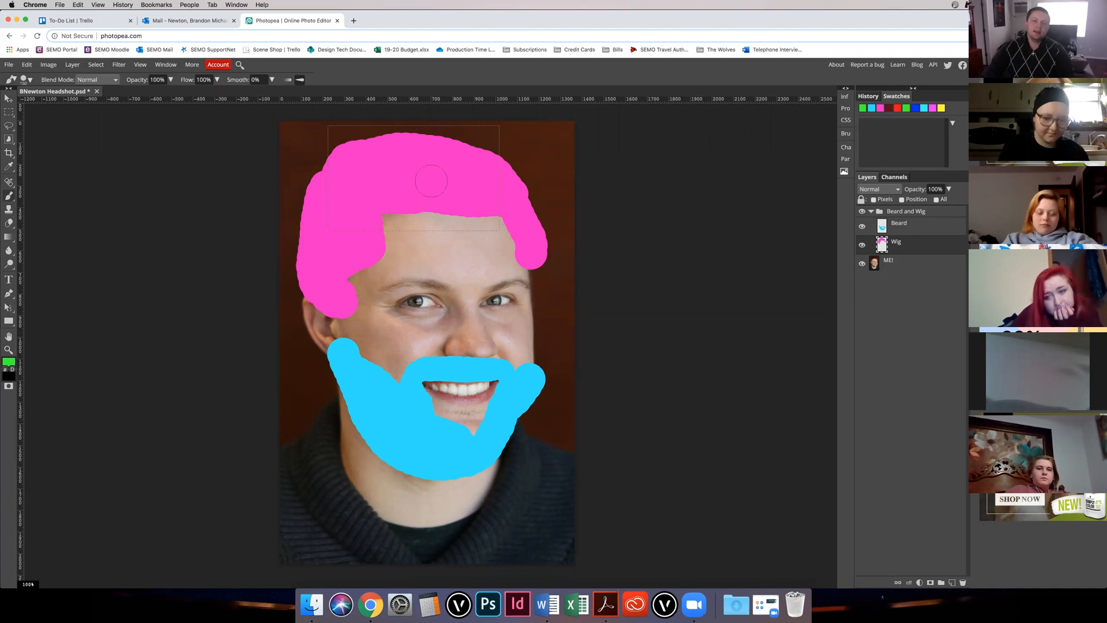
{"action": "mouse_move", "coordinate": [486, 185]}
{"action": "left_mouse_down"}
{"action": "mouse_move", "coordinate": [485, 214]}
{"action": "mouse_move", "coordinate": [337, 225]}
{"action": "left_mouse_up"}
{"action": "mouse_move", "coordinate": [314, 170]}
{"action": "left_mouse_down"}
{"action": "mouse_move", "coordinate": [346, 130]}
{"action": "mouse_move", "coordinate": [479, 135]}
{"action": "mouse_move", "coordinate": [398, 165]}
{"action": "mouse_move", "coordinate": [429, 175]}
{"action": "mouse_move", "coordinate": [398, 219]}
{"action": "mouse_move", "coordinate": [382, 161]}
{"action": "mouse_move", "coordinate": [375, 180]}
{"action": "mouse_move", "coordinate": [478, 186]}
{"action": "mouse_move", "coordinate": [430, 213]}
{"action": "left_mouse_up"}
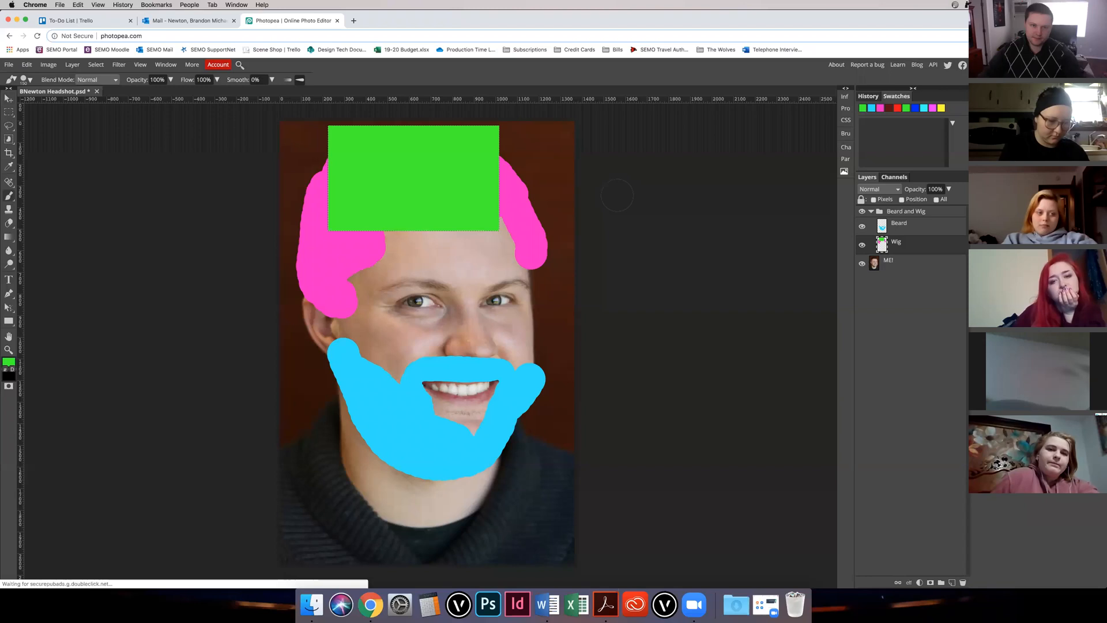
{"action": "key", "text": "ctrl+z"}
Step: Draw a rectangular selection over the wig's front edge and forehead, move its outline around, and deselect
{"action": "key", "text": "m"}
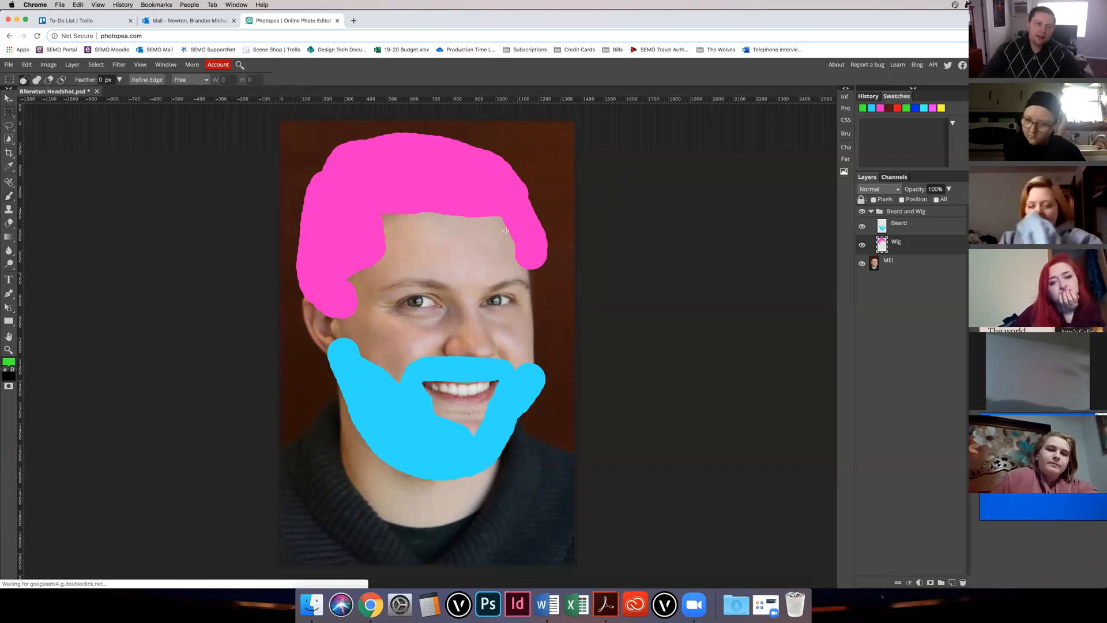
{"action": "left_click_drag", "start_coordinate": [357, 184], "coordinate": [456, 240]}
{"action": "left_click_drag", "start_coordinate": [481, 253], "coordinate": [482, 253]}
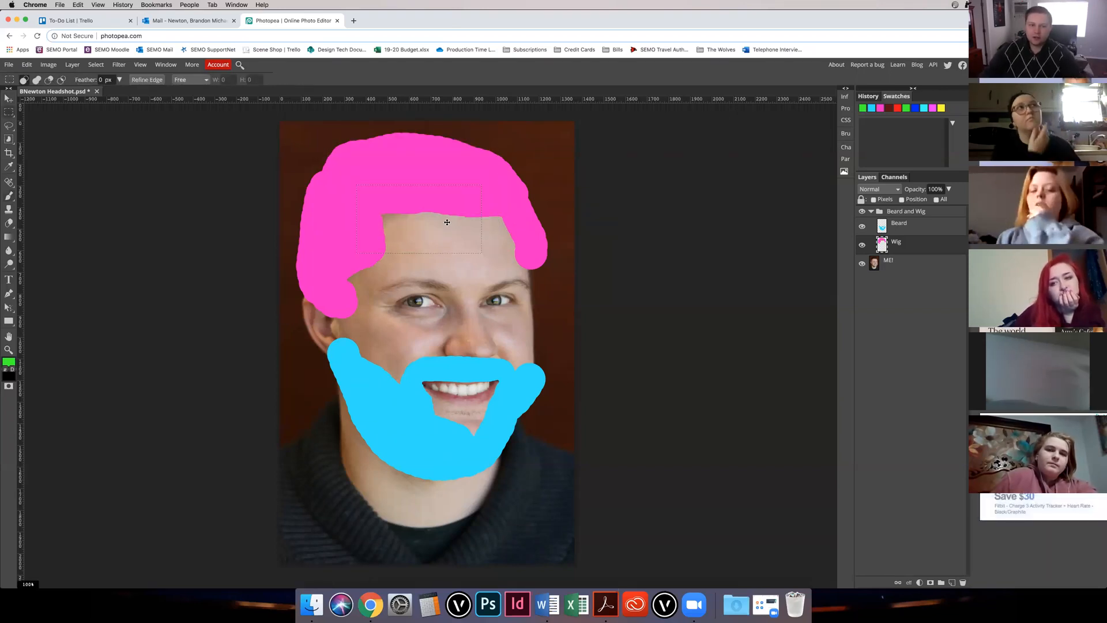
{"action": "left_click_drag", "start_coordinate": [389, 206], "coordinate": [495, 189]}
{"action": "left_click", "coordinate": [424, 179]}
Step: Marquee the rounded tip of the wig beside the eyebrow, delete the selected pixels, and undo the deletion
{"action": "left_click_drag", "start_coordinate": [482, 265], "coordinate": [555, 259]}
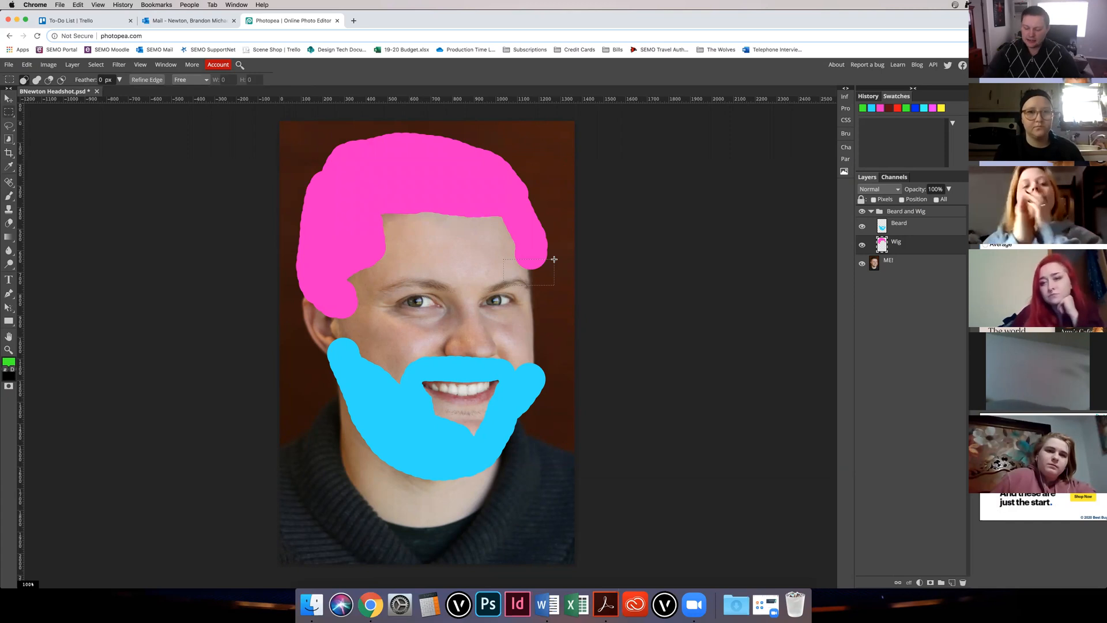
{"action": "key", "text": "Delete"}
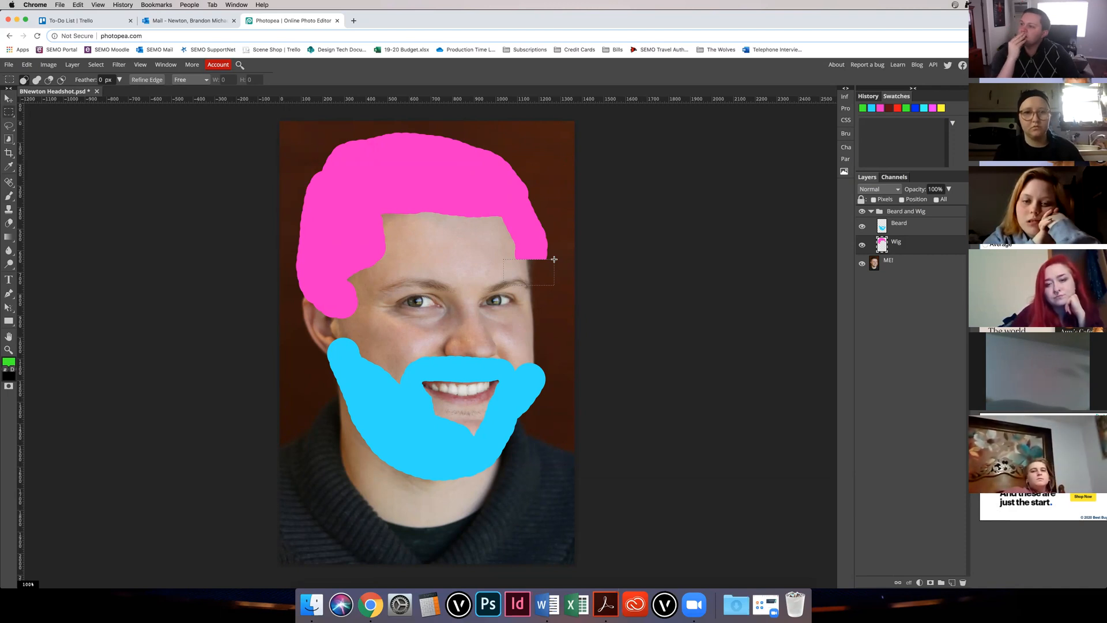
{"action": "key", "text": "super+z"}
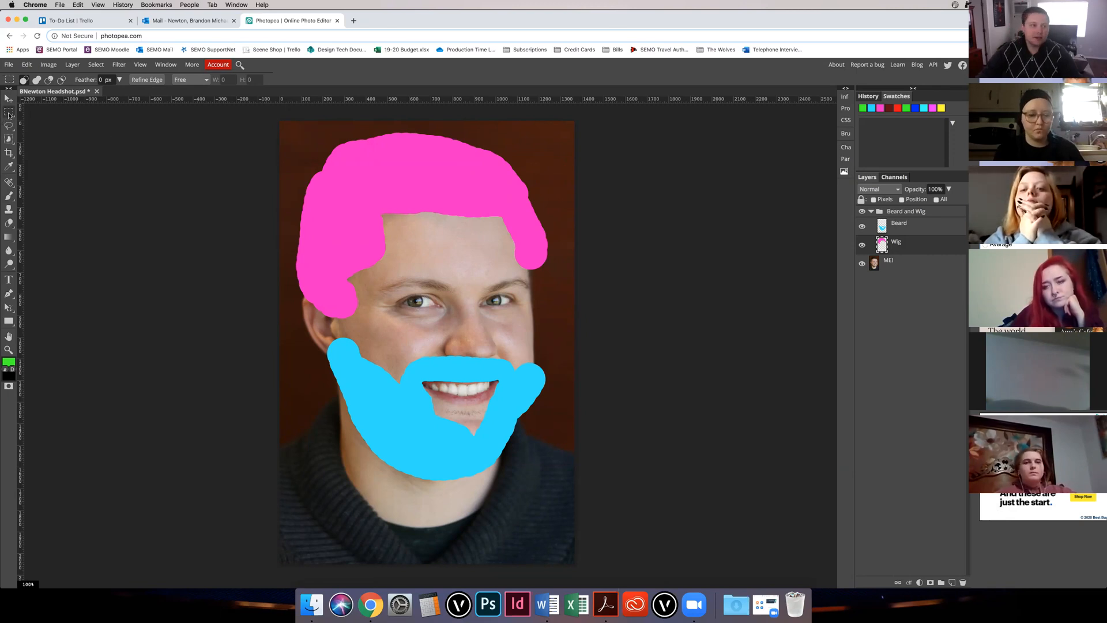
Step: Draw an elliptical selection over the wig and upper face, clear it, and draw a larger ellipse reaching down to the mouth
{"action": "right_click", "coordinate": [9, 113]}
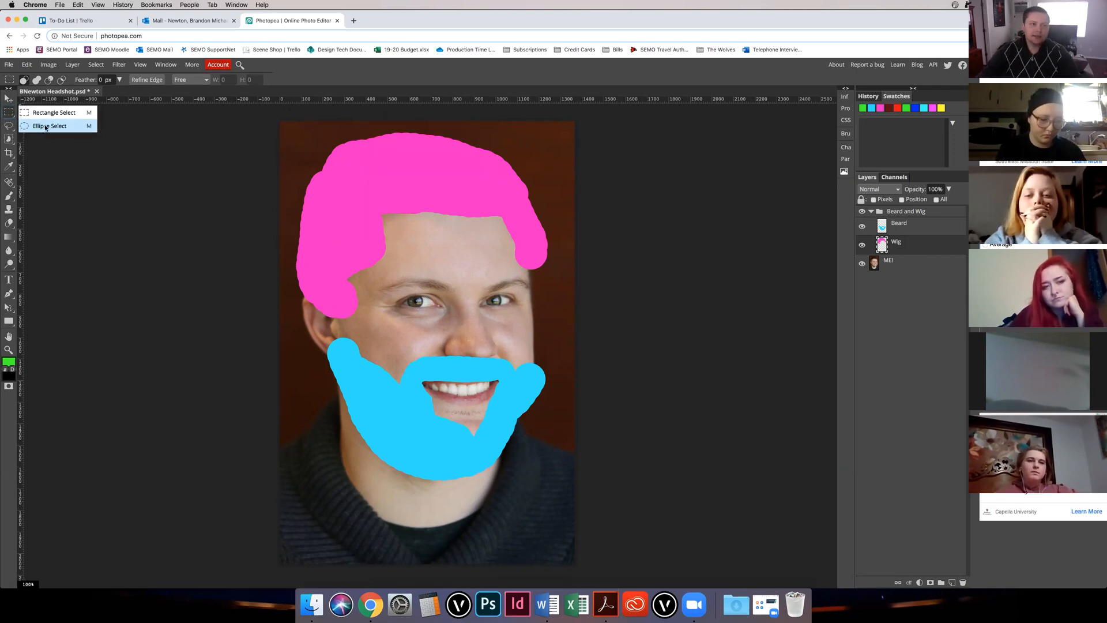
{"action": "left_click", "coordinate": [46, 128]}
{"action": "left_click_drag", "start_coordinate": [320, 140], "coordinate": [554, 345]}
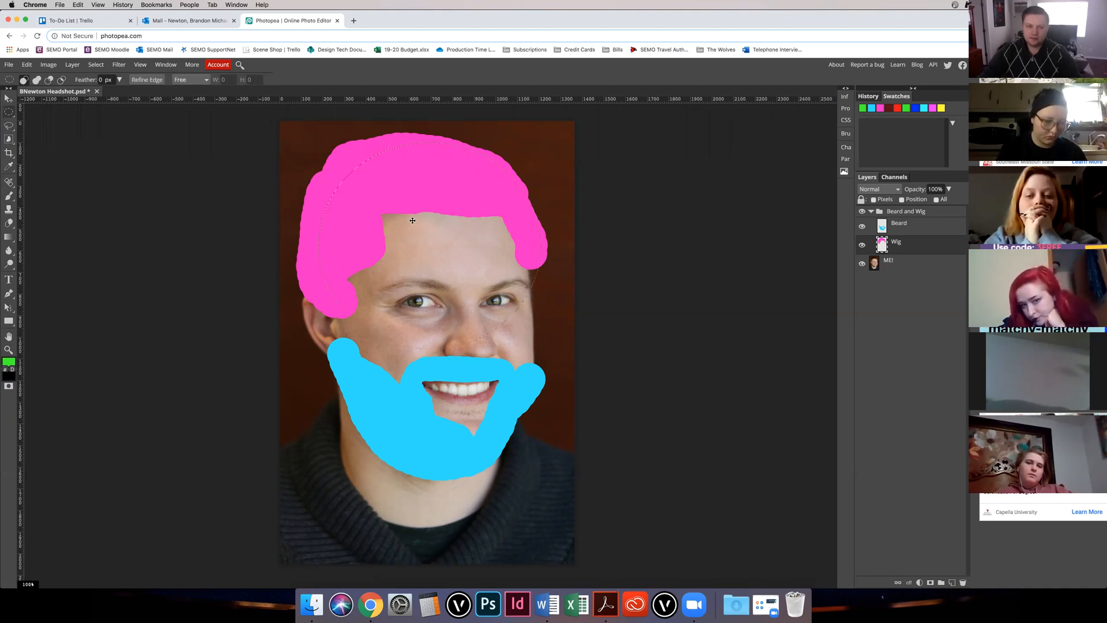
{"action": "left_click", "coordinate": [347, 155]}
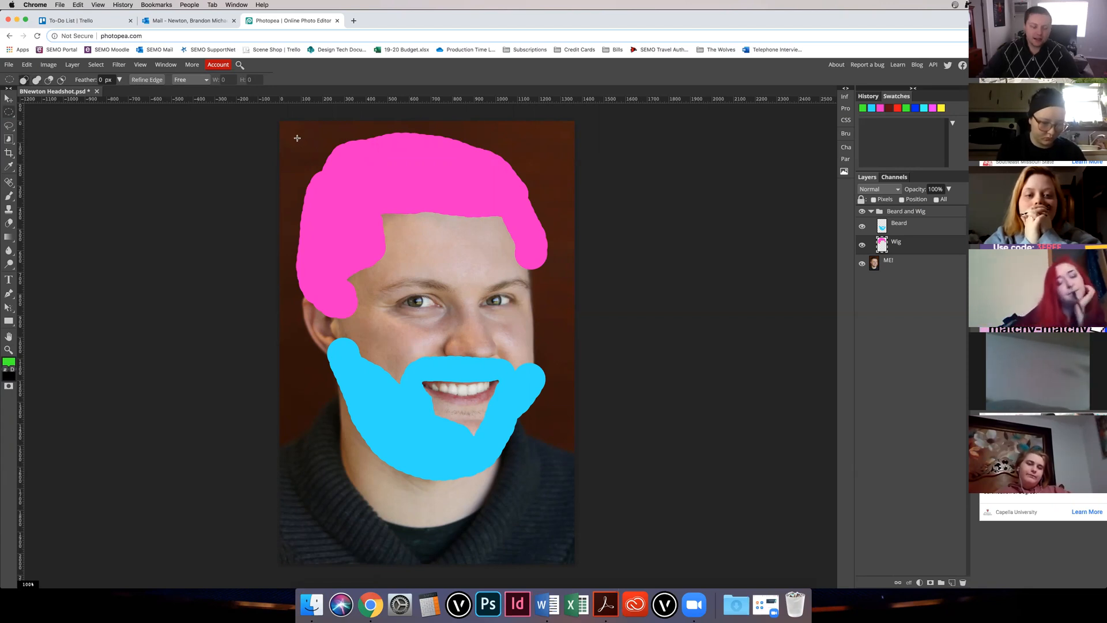
{"action": "left_click_drag", "start_coordinate": [296, 138], "coordinate": [599, 403]}
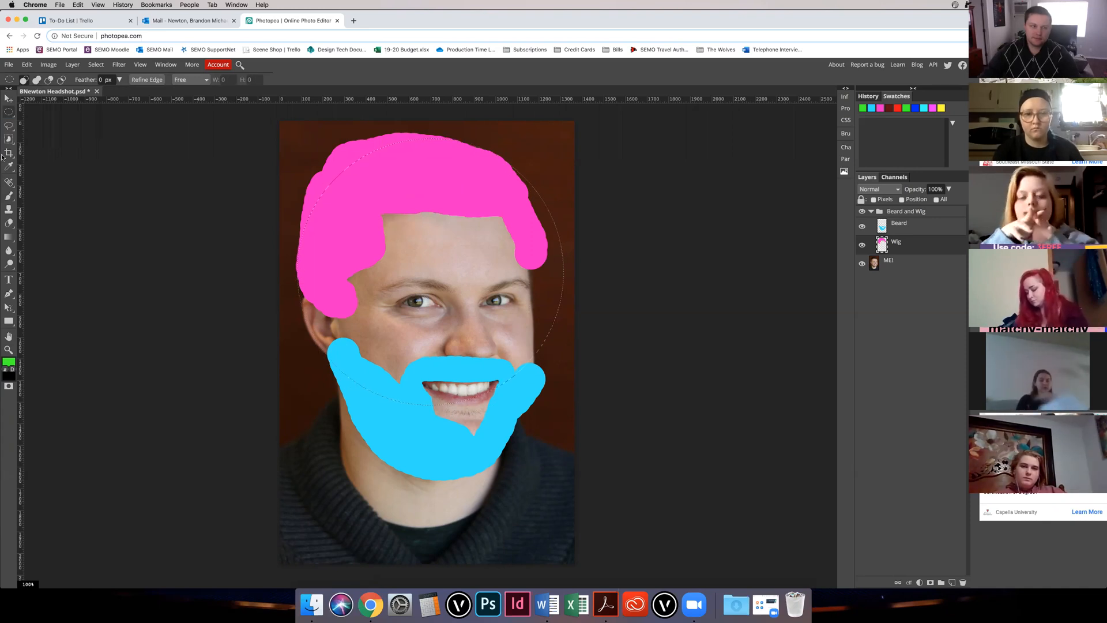
Step: Draw a rectangular selection over the wig and forehead with Rectangle Select, and deselect it
{"action": "left_click", "coordinate": [8, 127]}
{"action": "left_click", "coordinate": [8, 113]}
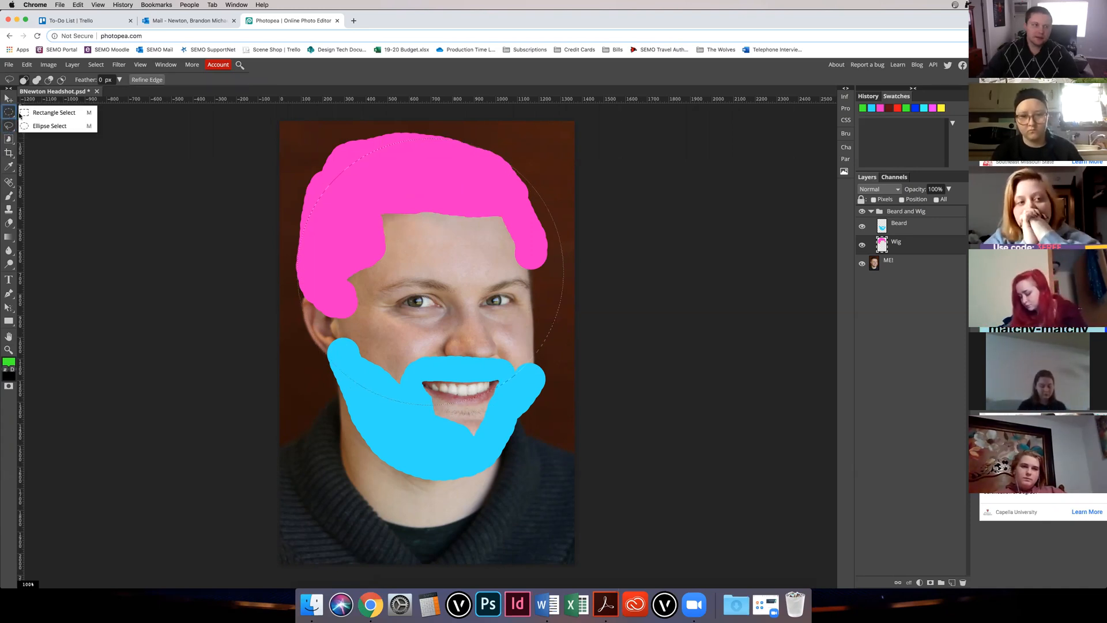
{"action": "left_click", "coordinate": [28, 113]}
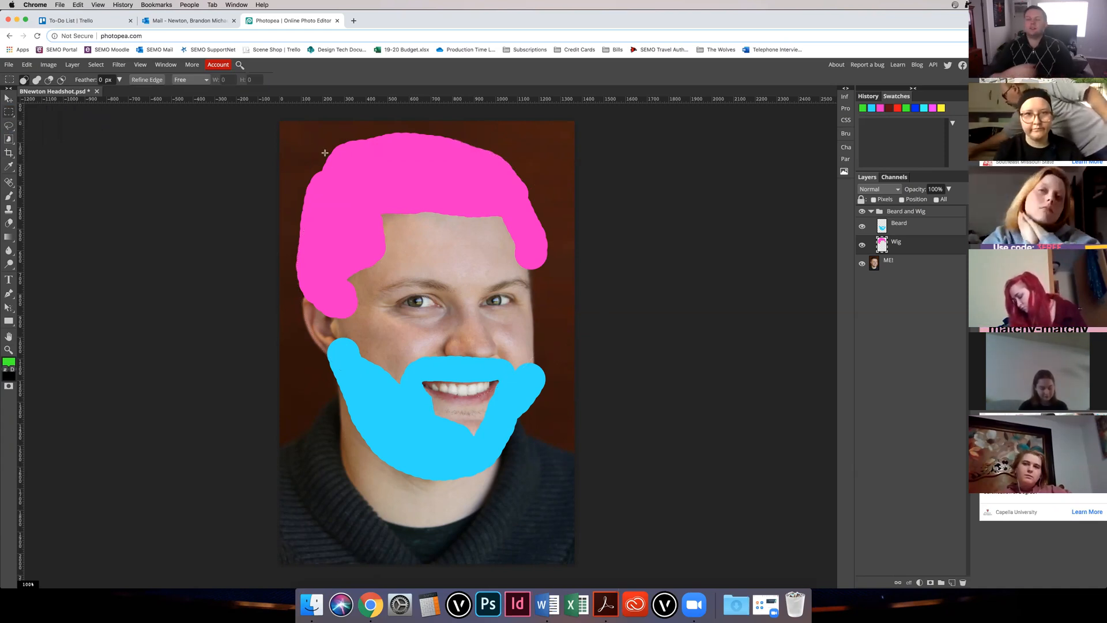
{"action": "left_click_drag", "start_coordinate": [313, 139], "coordinate": [517, 256]}
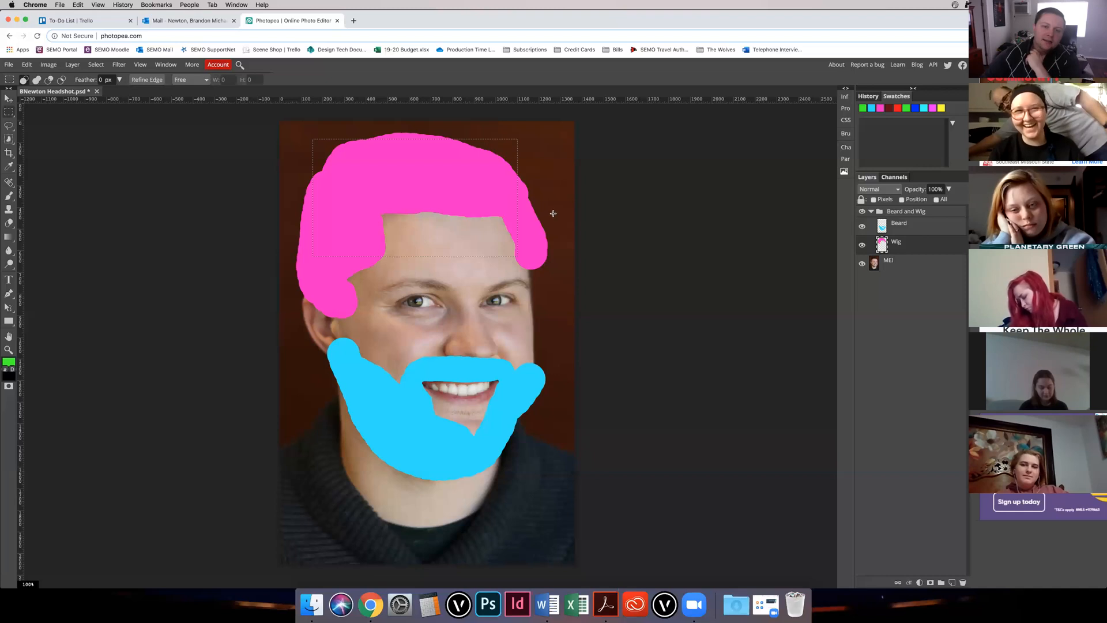
{"action": "left_click", "coordinate": [551, 172]}
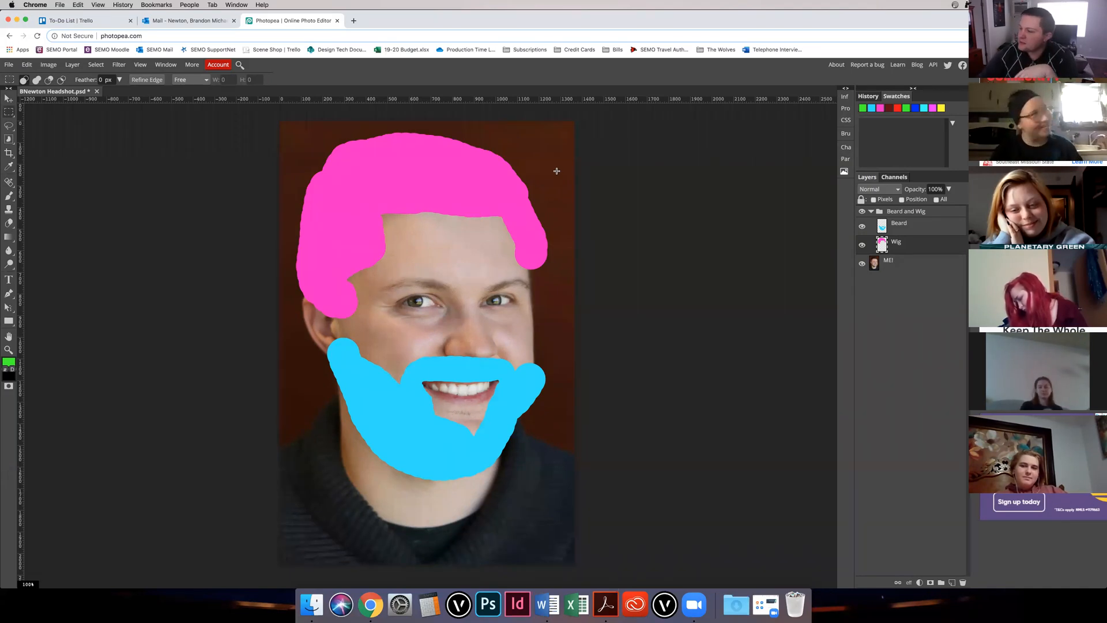
Step: Collapse and hide the Beard and Wig group, and draw a freehand Lasso selection around the eyes and nose
{"action": "right_click", "coordinate": [10, 129]}
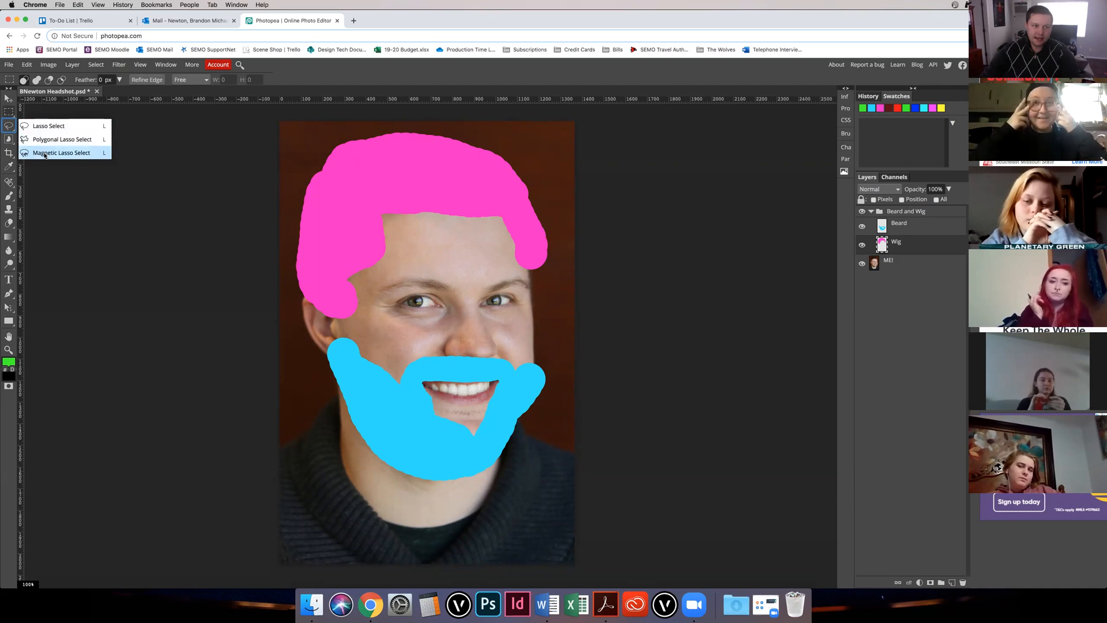
{"action": "left_click", "coordinate": [44, 127]}
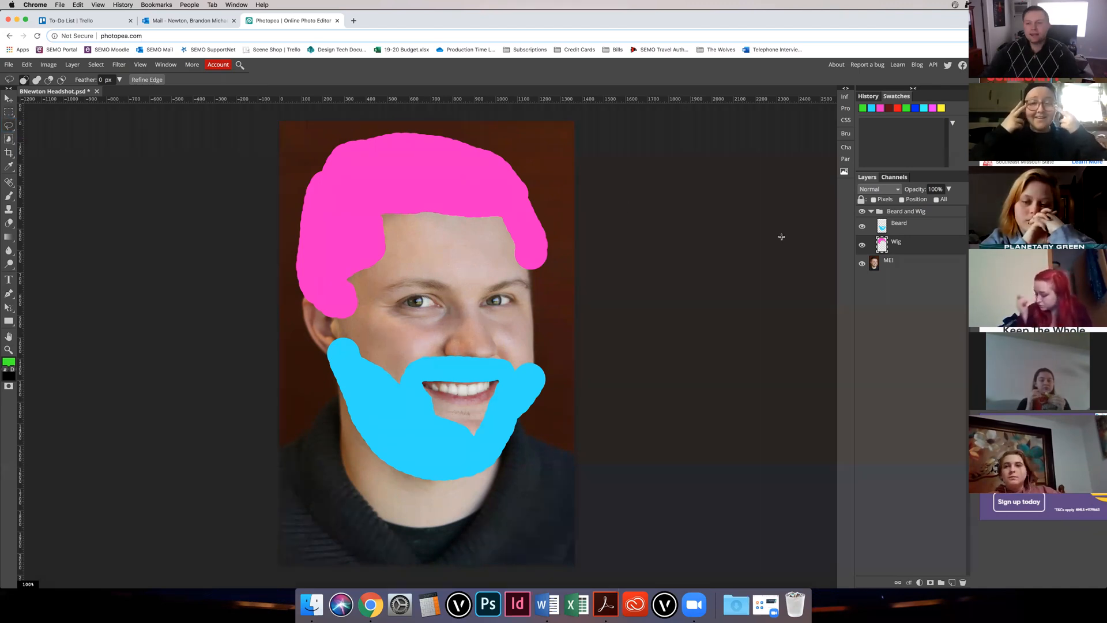
{"action": "left_click", "coordinate": [871, 211]}
{"action": "left_click", "coordinate": [861, 212]}
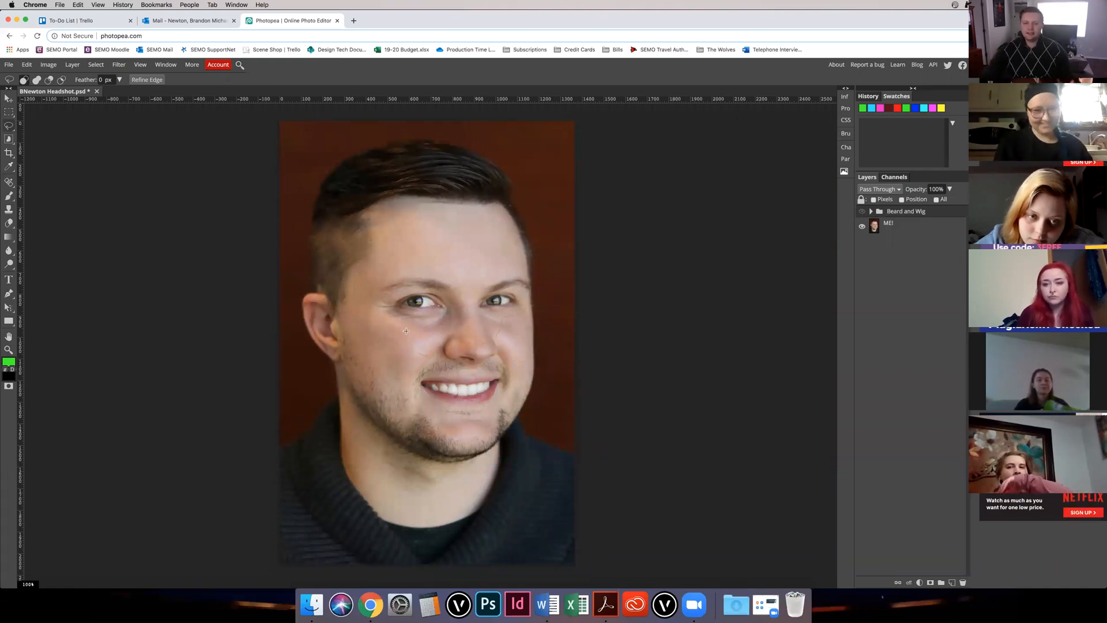
{"action": "left_click_drag", "start_coordinate": [521, 266], "coordinate": [521, 266]}
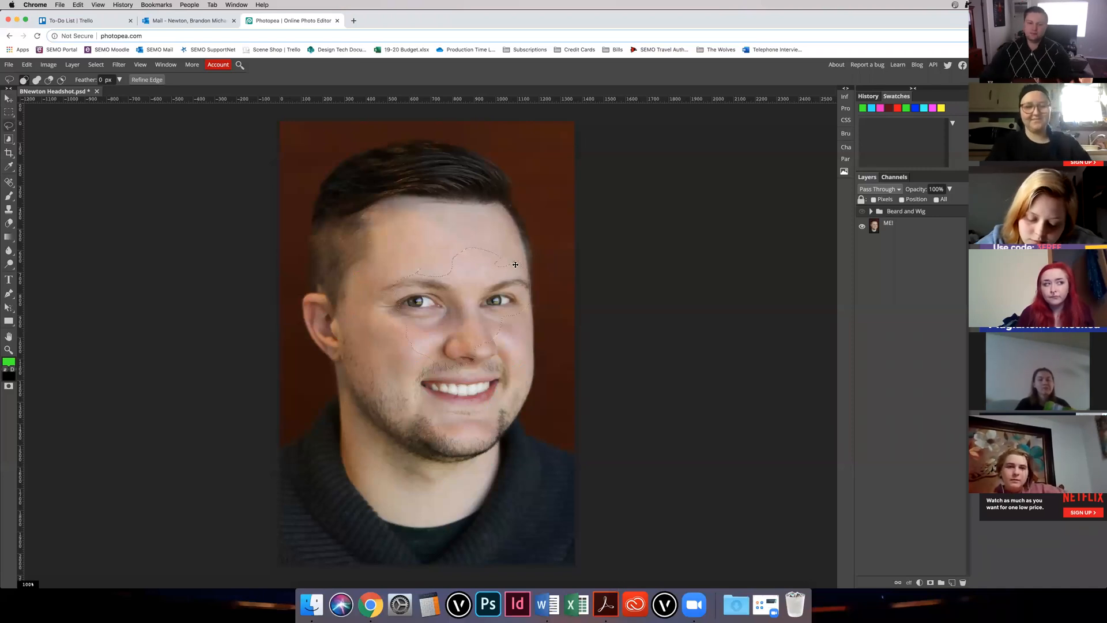
Step: Add a new layer directly above the ME! layer and brush green inside the freehand selection over the eyes and nose
{"action": "key", "text": "b"}
{"action": "left_click", "coordinate": [502, 265]}
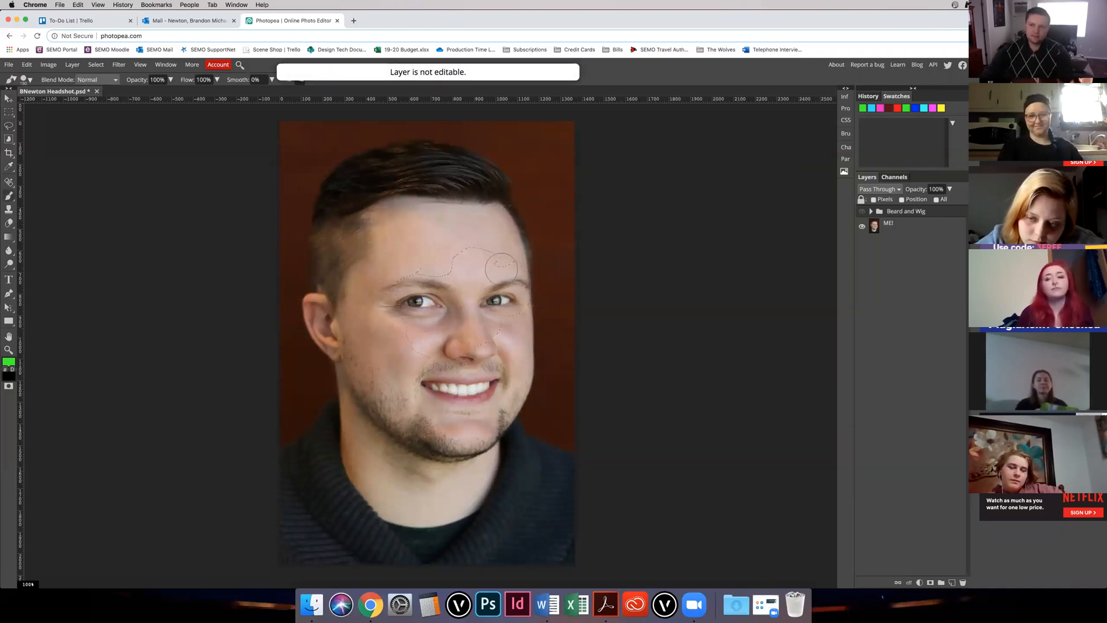
{"action": "left_click", "coordinate": [901, 226]}
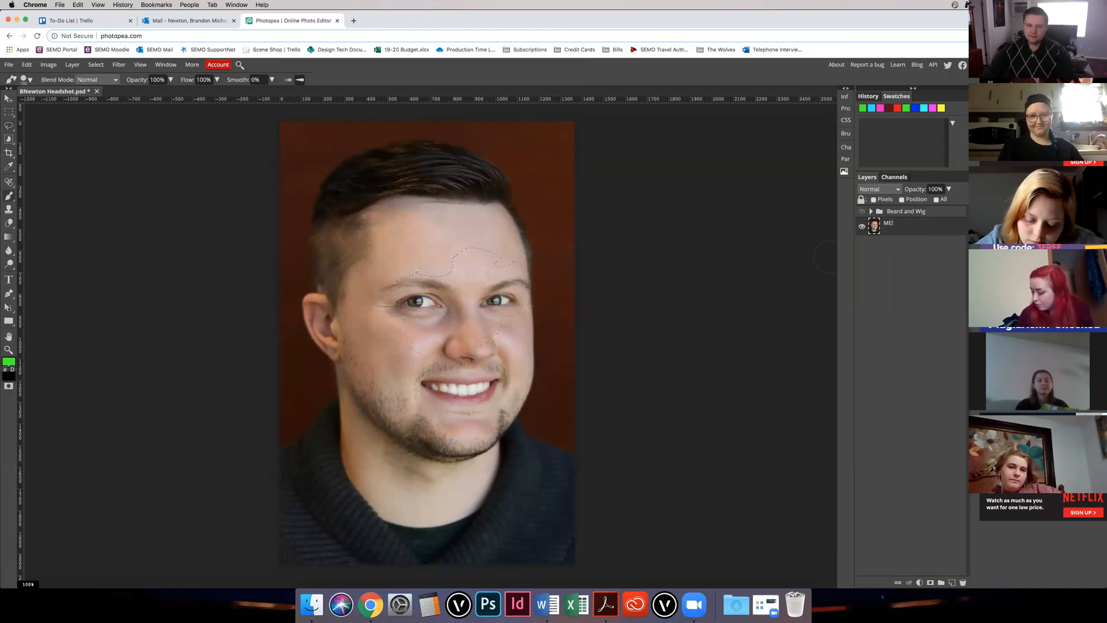
{"action": "left_click", "coordinate": [952, 582]}
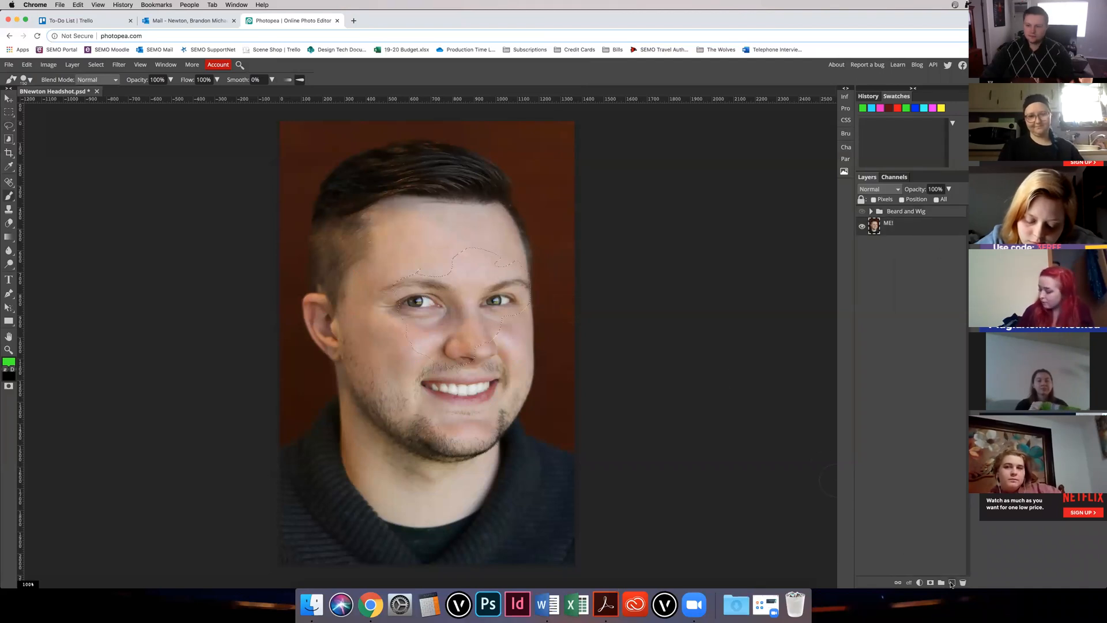
{"action": "mouse_move", "coordinate": [427, 271]}
{"action": "left_mouse_down"}
{"action": "mouse_move", "coordinate": [399, 315]}
{"action": "mouse_move", "coordinate": [425, 351]}
{"action": "mouse_move", "coordinate": [457, 367]}
{"action": "mouse_move", "coordinate": [515, 301]}
{"action": "mouse_move", "coordinate": [514, 264]}
{"action": "mouse_move", "coordinate": [435, 271]}
{"action": "mouse_move", "coordinate": [420, 297]}
{"action": "mouse_move", "coordinate": [503, 256]}
{"action": "mouse_move", "coordinate": [470, 303]}
{"action": "mouse_move", "coordinate": [413, 338]}
{"action": "mouse_move", "coordinate": [503, 320]}
{"action": "mouse_move", "coordinate": [451, 347]}
{"action": "mouse_move", "coordinate": [494, 340]}
{"action": "left_mouse_up"}
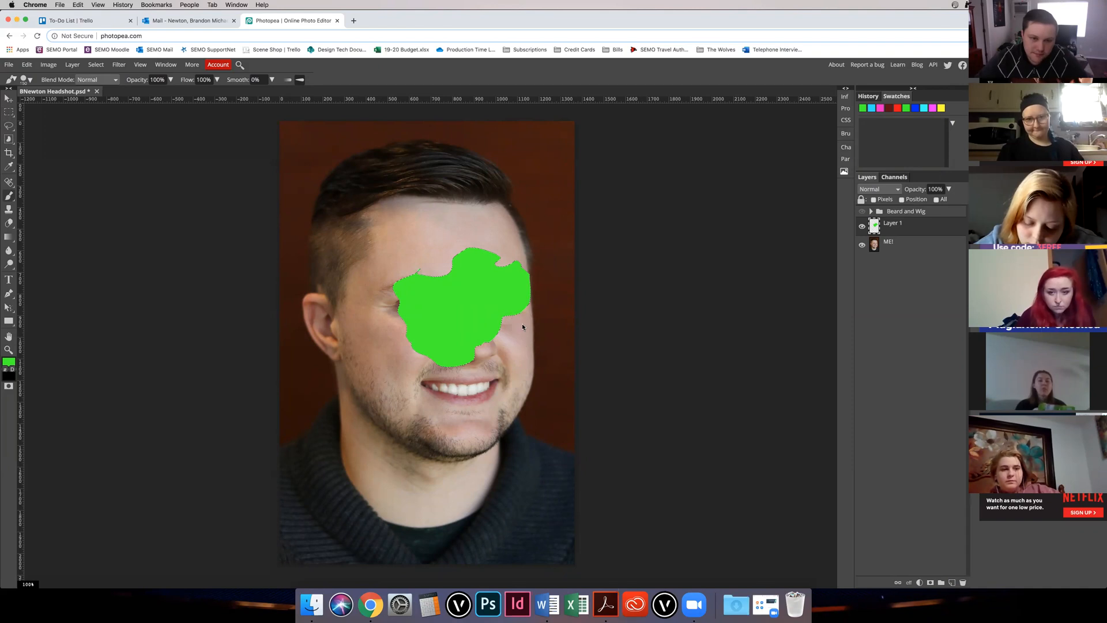
Step: Remove the green paint layer along with the selection, and trace another freehand lasso starting on the forehead
{"action": "key", "text": "Delete"}
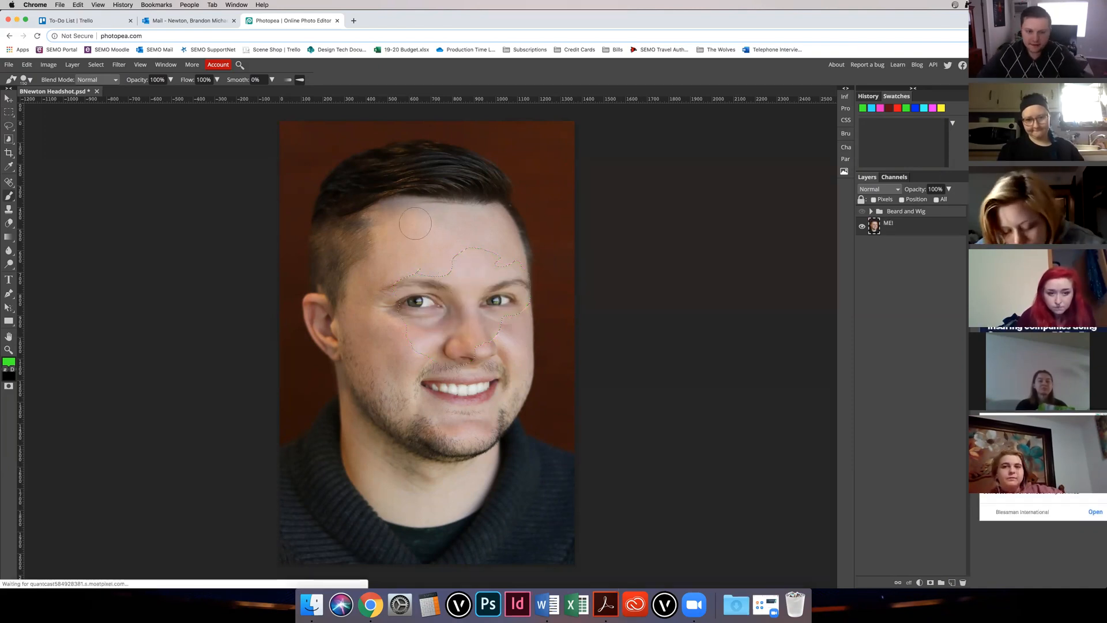
{"action": "key", "text": "super+d"}
{"action": "key", "text": "l"}
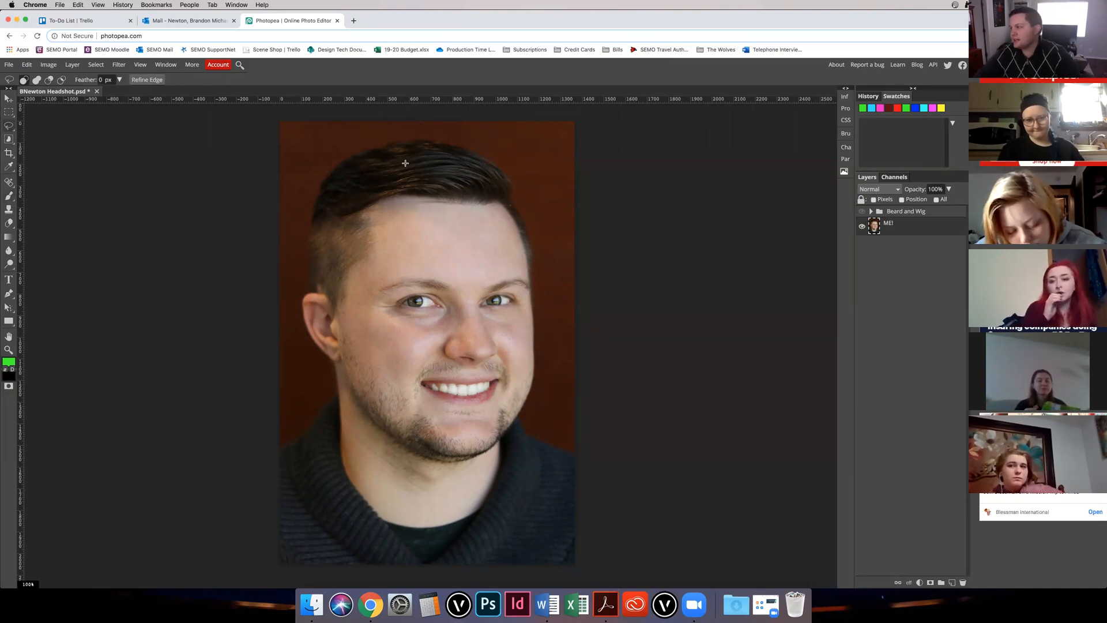
{"action": "mouse_move", "coordinate": [419, 222]}
{"action": "left_mouse_down"}
{"action": "mouse_move", "coordinate": [387, 226]}
{"action": "mouse_move", "coordinate": [369, 313]}
{"action": "left_mouse_up"}
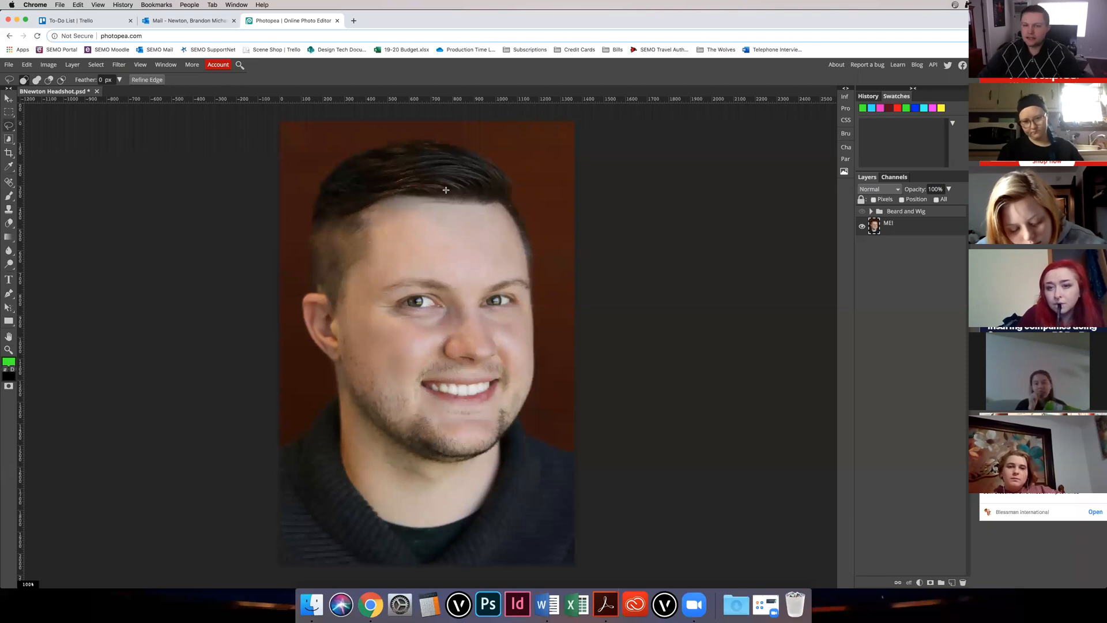
Step: Draw an irregular straight-edged selection across the forehead, hair and background with the Polygonal Lasso
{"action": "right_click", "coordinate": [9, 126]}
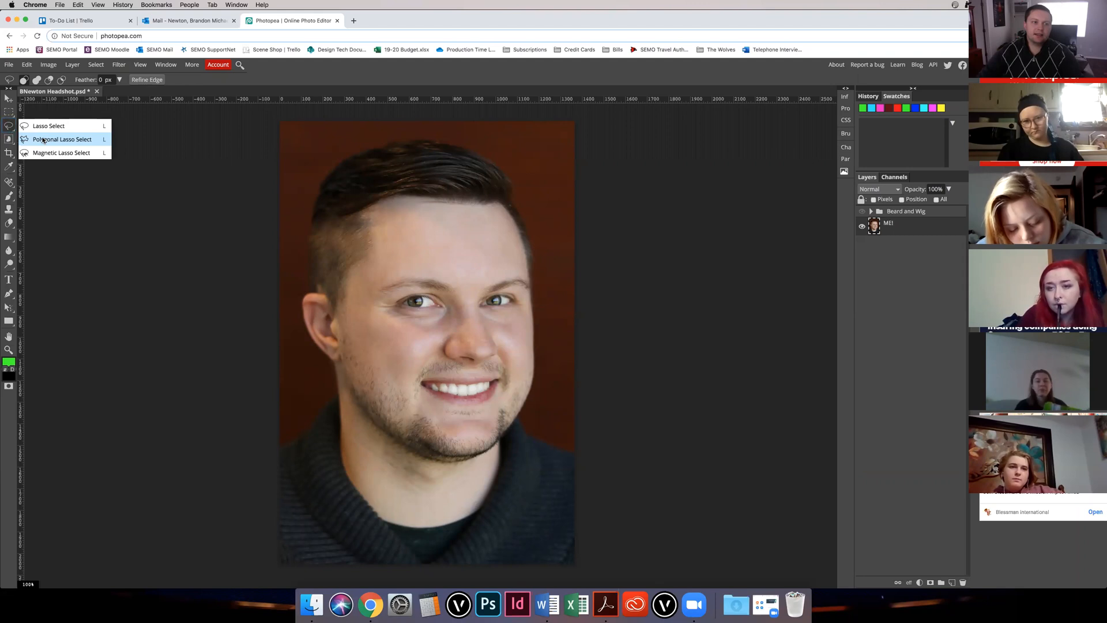
{"action": "left_click", "coordinate": [43, 140]}
{"action": "left_click", "coordinate": [406, 198]}
{"action": "left_click", "coordinate": [484, 208]}
{"action": "left_click", "coordinate": [497, 281]}
{"action": "left_click", "coordinate": [420, 317]}
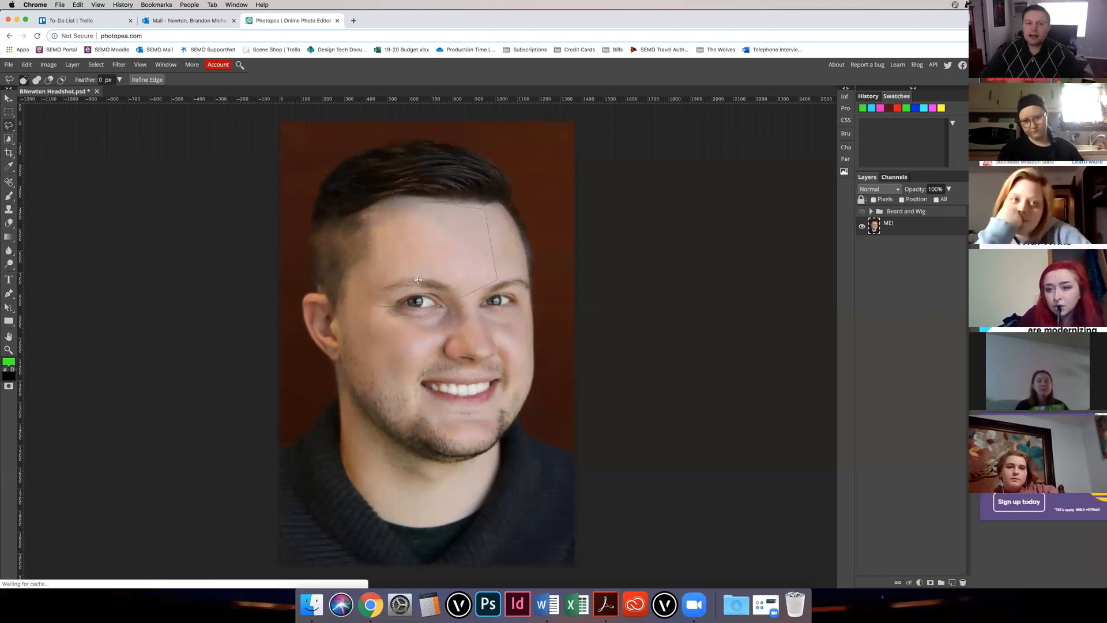
{"action": "left_click", "coordinate": [456, 244]}
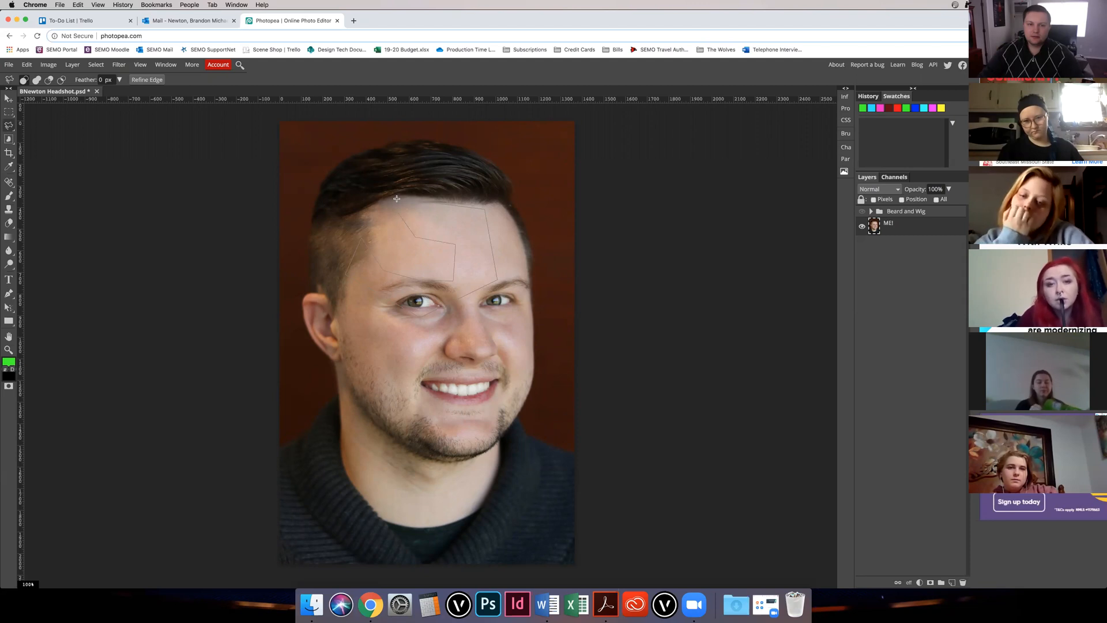
{"action": "left_click", "coordinate": [349, 229]}
{"action": "left_click", "coordinate": [360, 166]}
{"action": "left_click", "coordinate": [520, 130]}
{"action": "left_click", "coordinate": [553, 151]}
{"action": "left_click", "coordinate": [477, 173]}
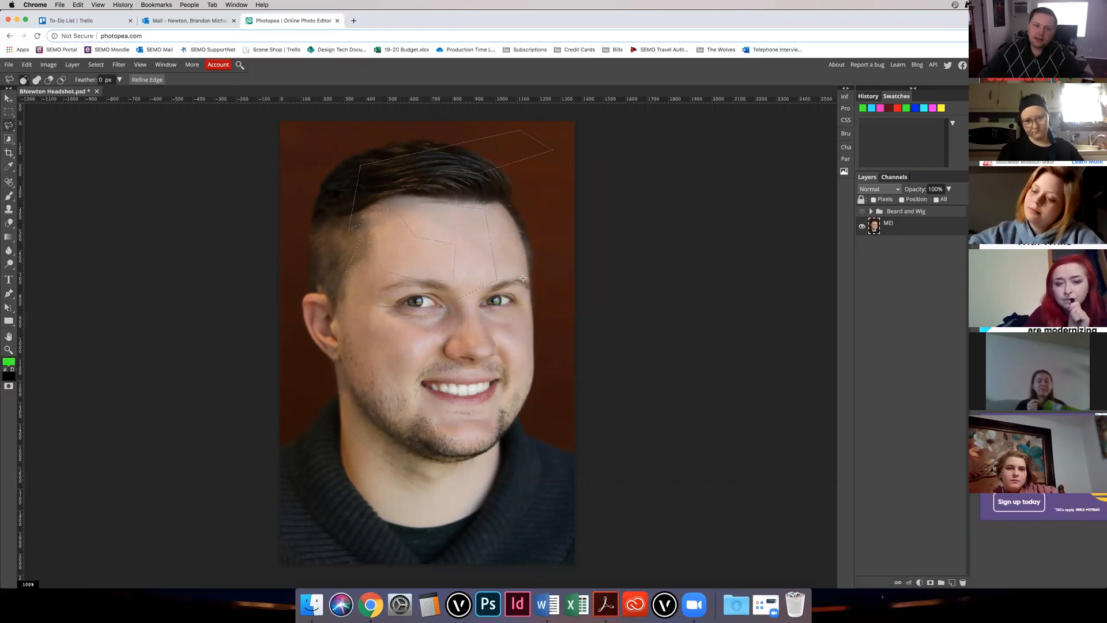
Step: Add a new layer above the ME! layer and fill the polygonal selection with green using the Paint Bucket
{"action": "key", "text": "b"}
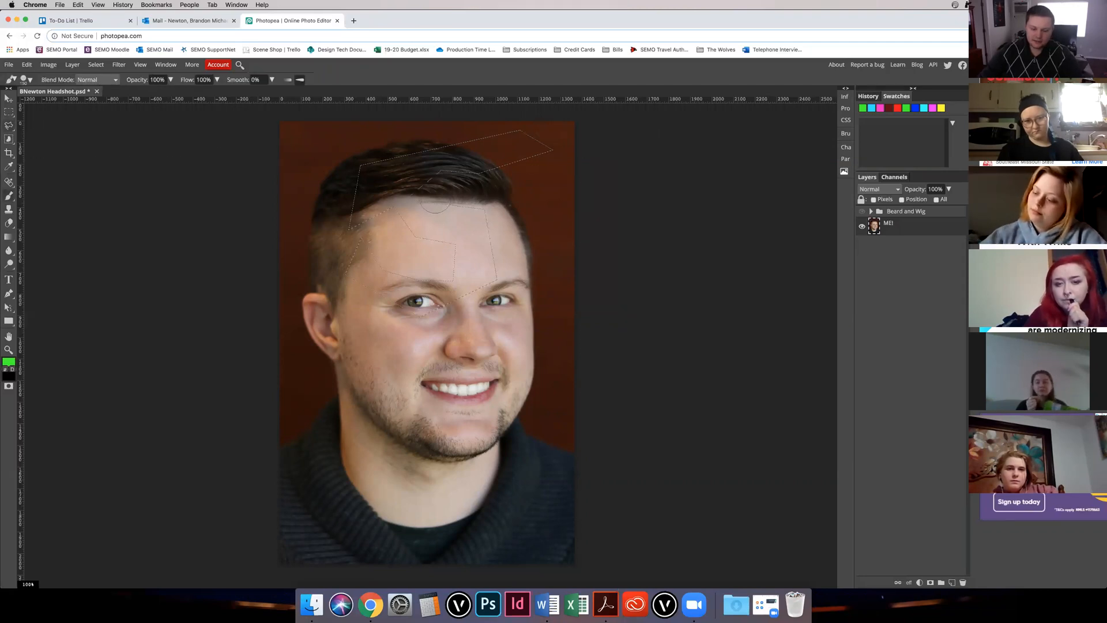
{"action": "key", "text": "g"}
{"action": "left_click", "coordinate": [8, 237]}
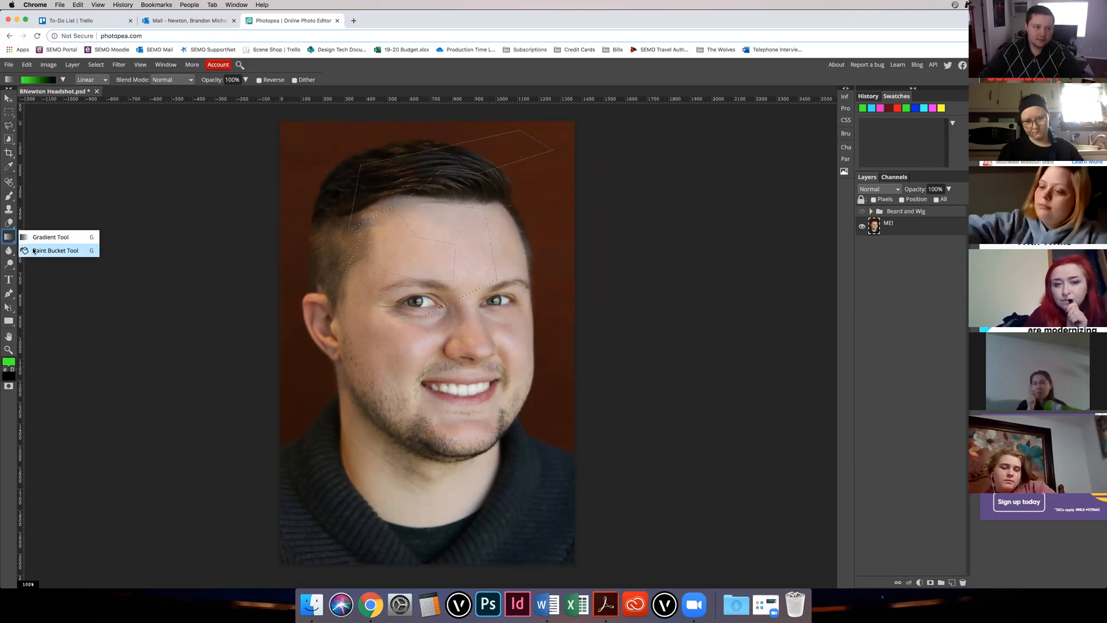
{"action": "left_click", "coordinate": [445, 227]}
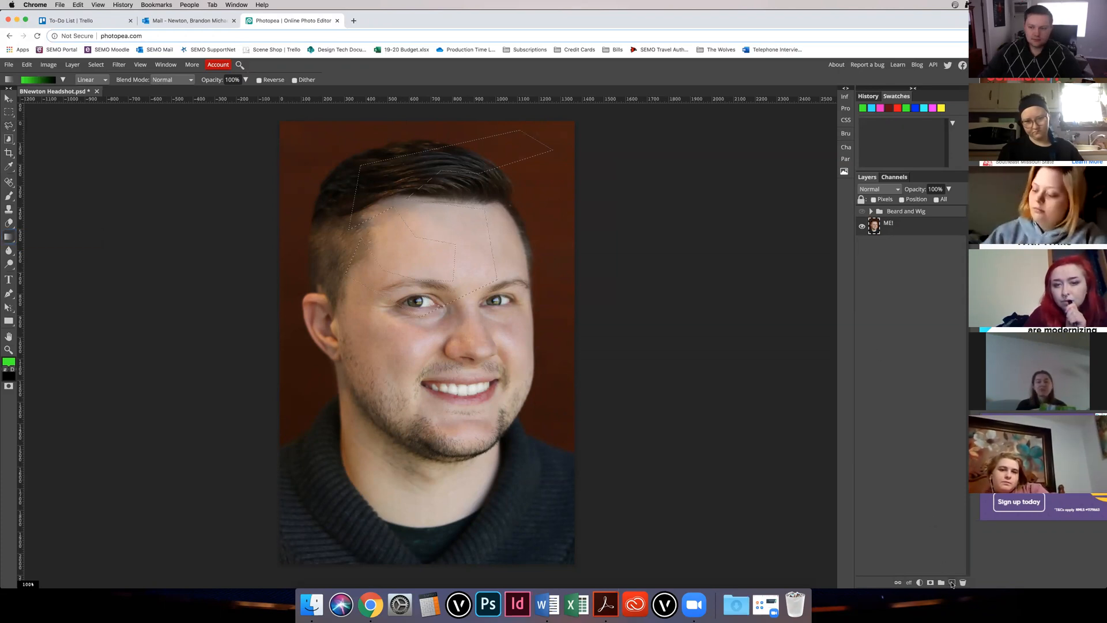
{"action": "left_click", "coordinate": [952, 583]}
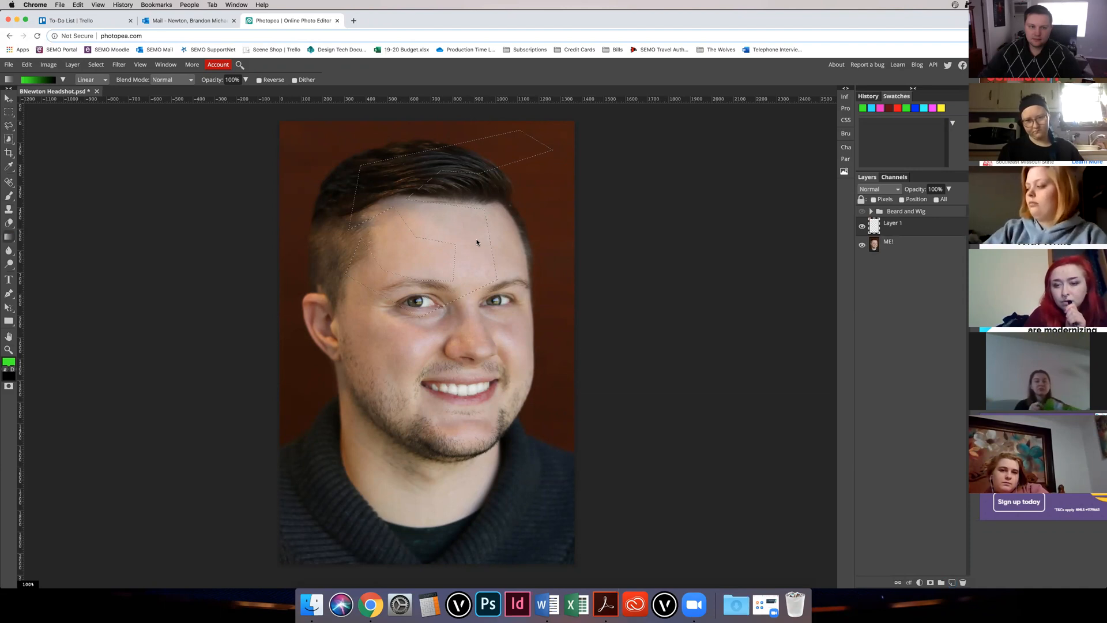
{"action": "right_click", "coordinate": [9, 238]}
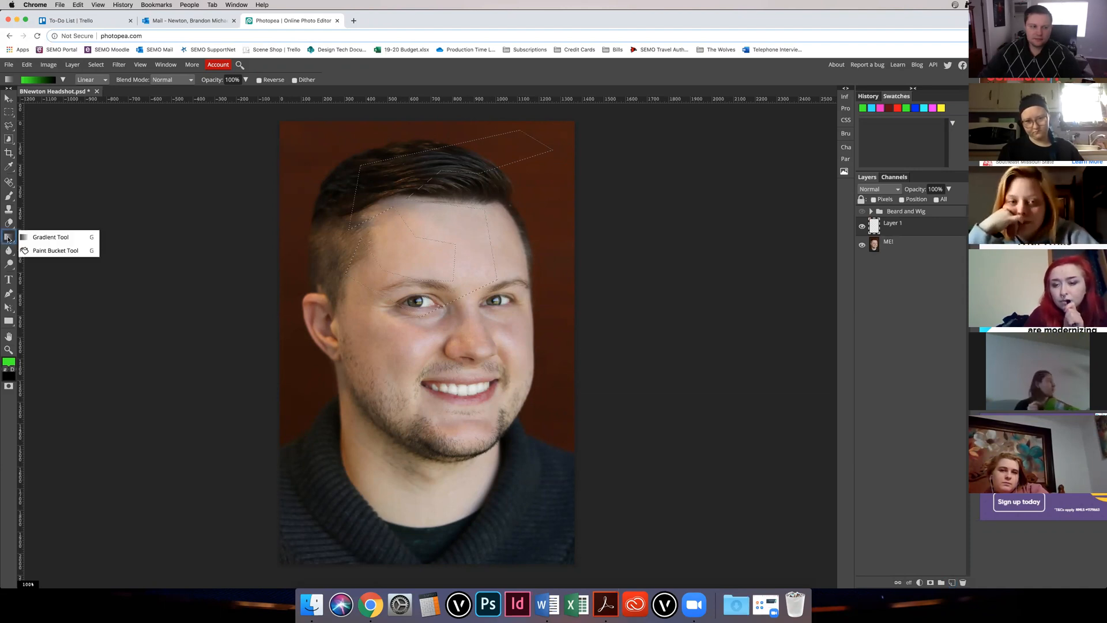
{"action": "left_click", "coordinate": [54, 250]}
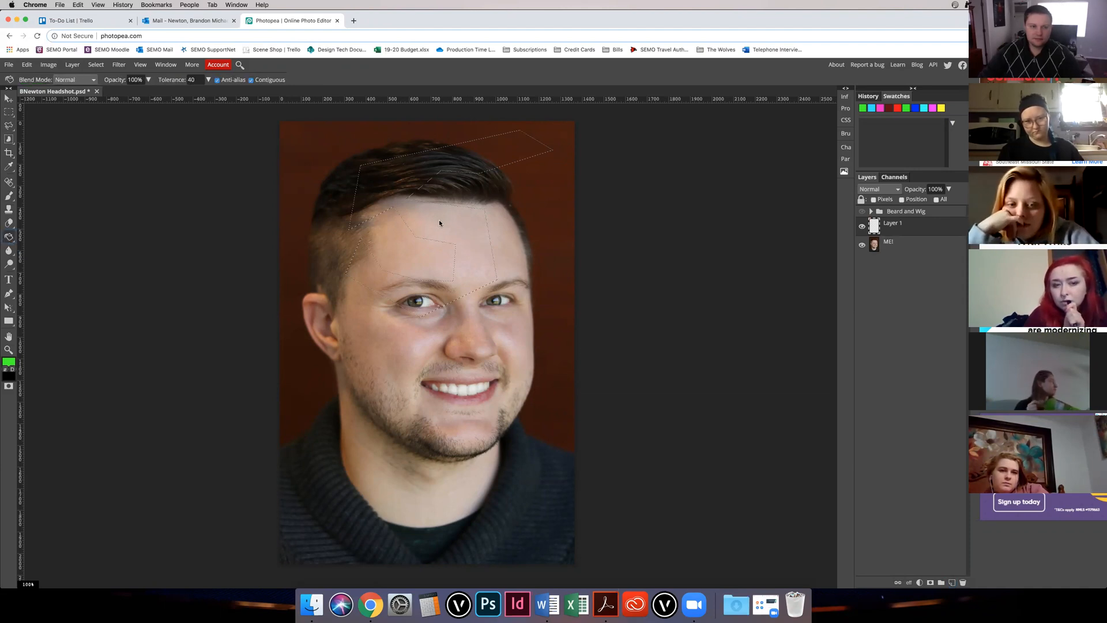
{"action": "left_click", "coordinate": [439, 222]}
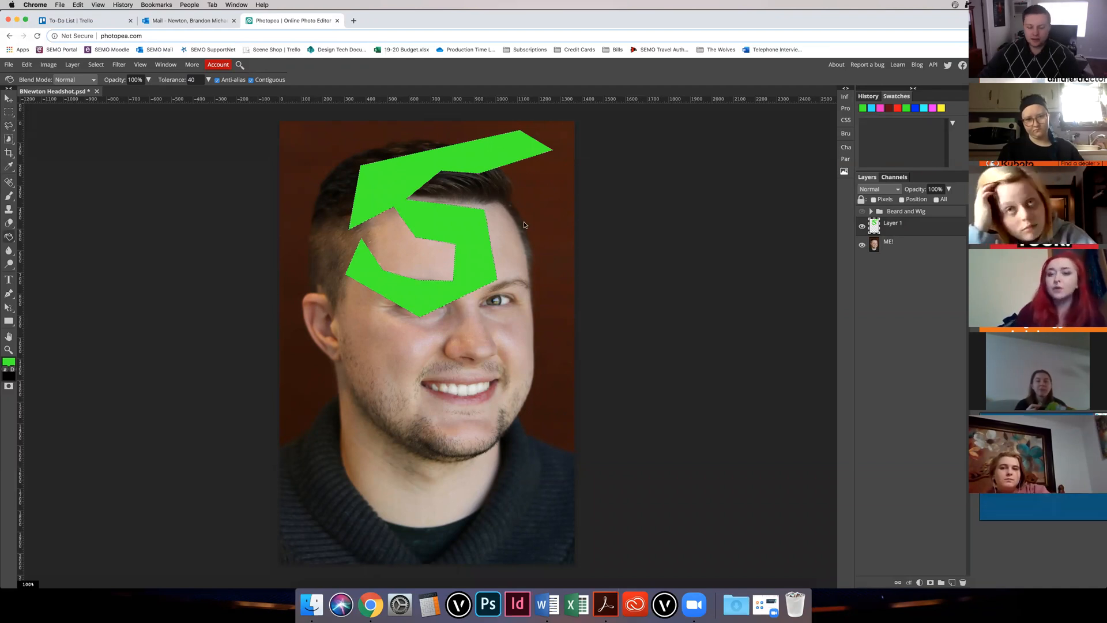
Step: Undo the green fill and clear the polygonal selection
{"action": "key", "text": "super+z"}
{"action": "key", "text": "super+d"}
{"action": "key", "text": "m"}
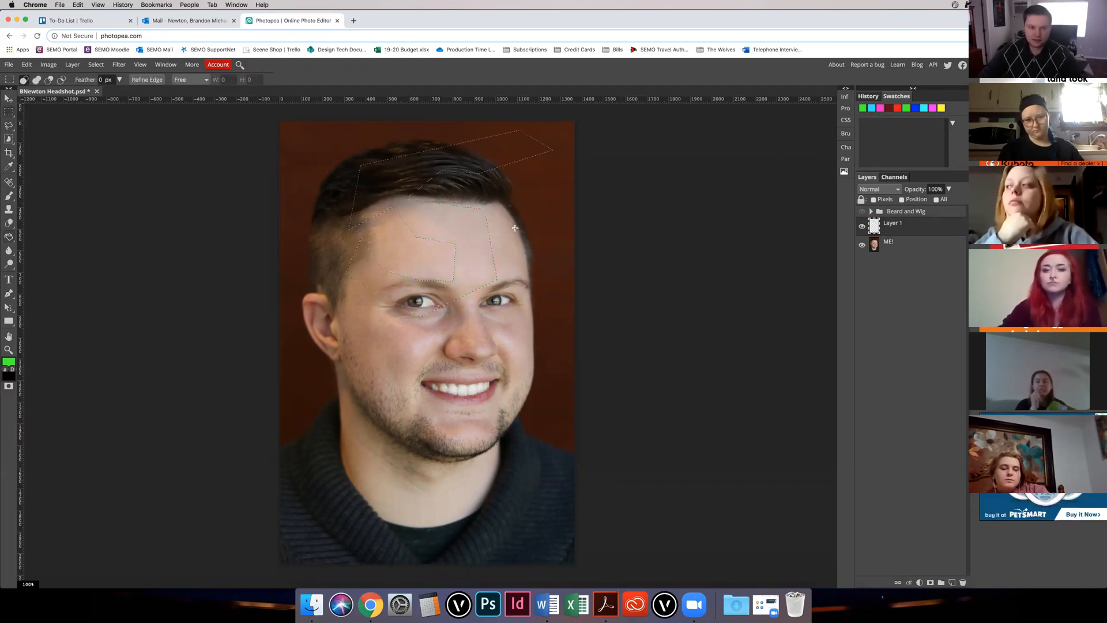
Step: Trace a selection around the face, from forehead along jawline, with the Magnetic Lasso on the ME! layer
{"action": "key", "text": "l"}
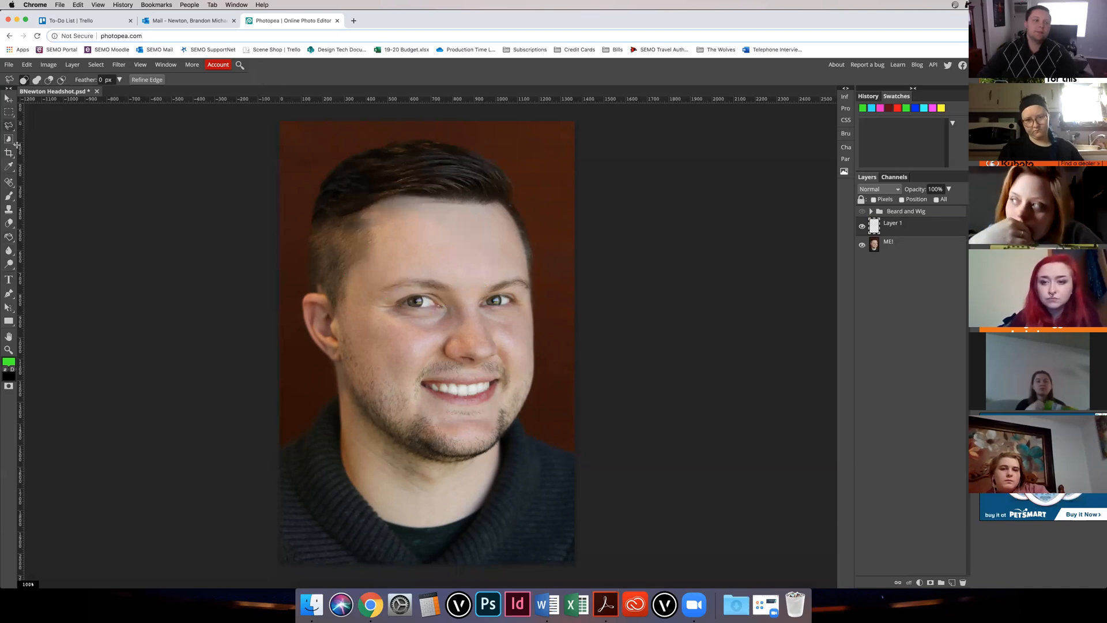
{"action": "left_click", "coordinate": [9, 127]}
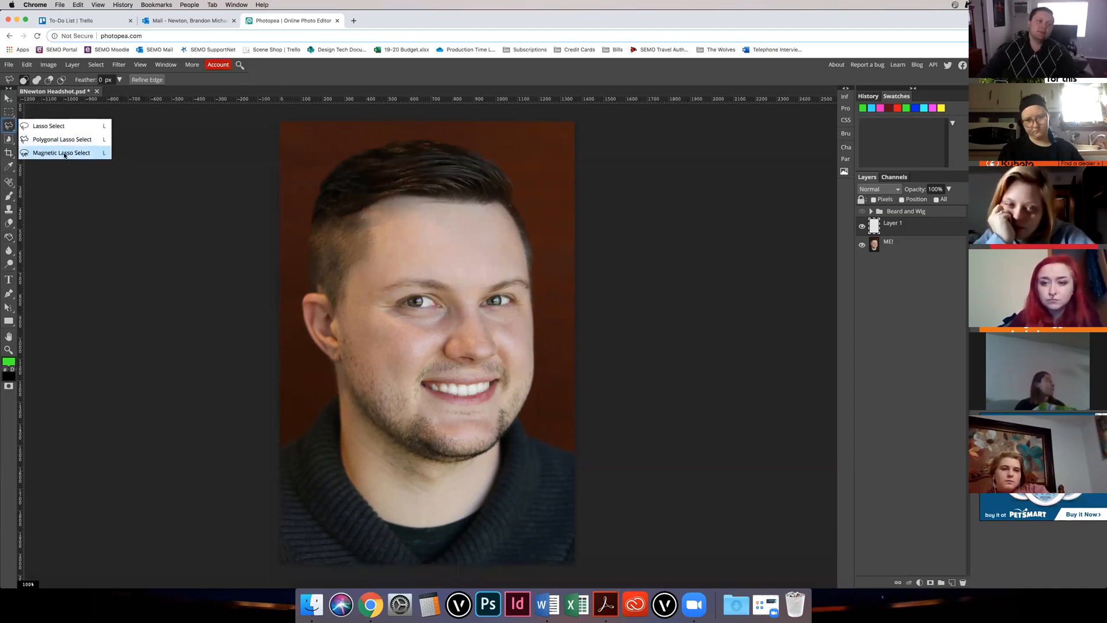
{"action": "left_click", "coordinate": [61, 152]}
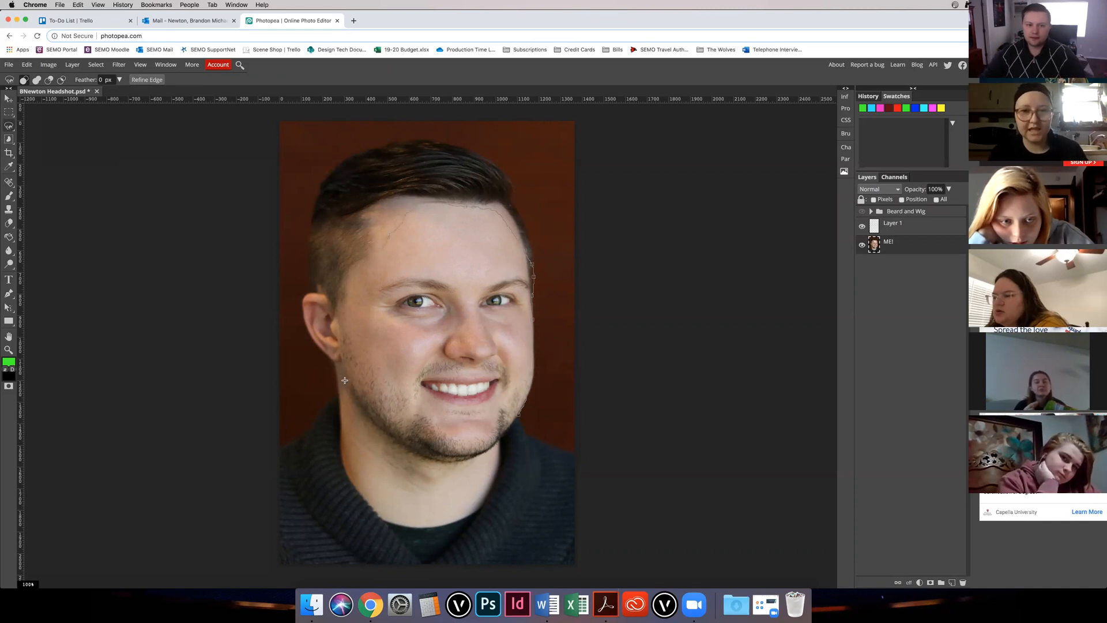
{"action": "left_click", "coordinate": [365, 407]}
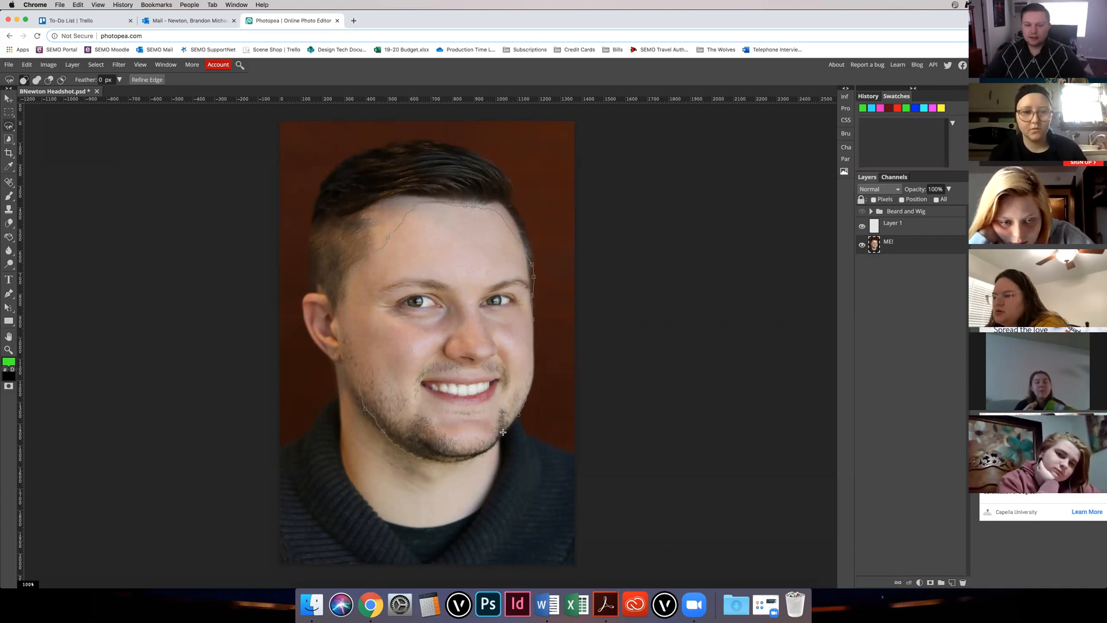
{"action": "double_click", "coordinate": [519, 413]}
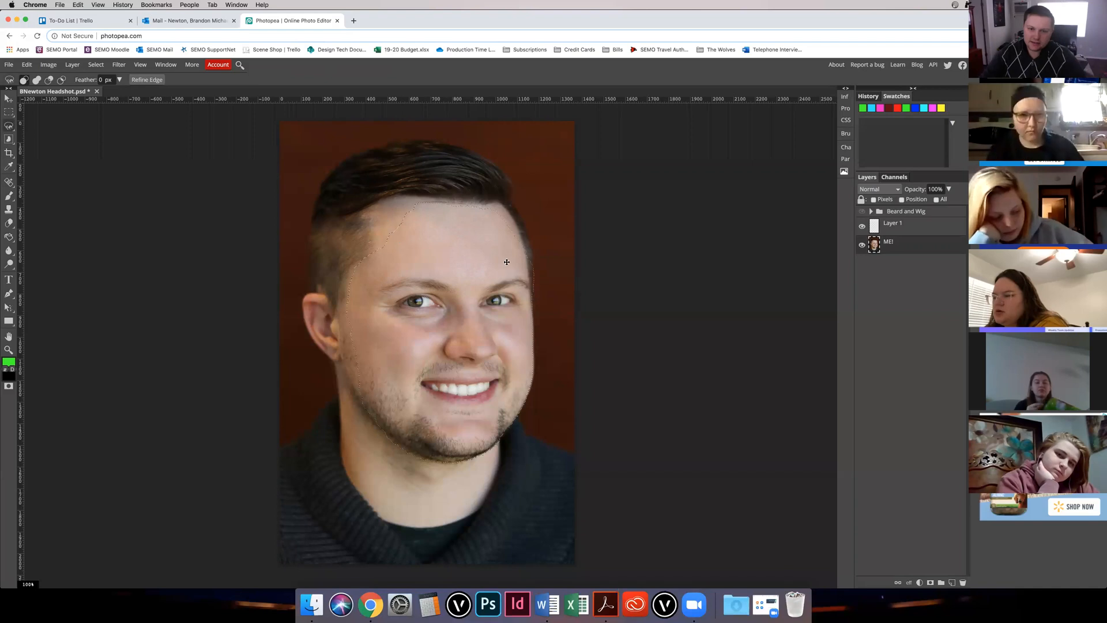
Step: Fill the traced face selection with green on Layer 1 using the Paint Bucket, and undo the fill along with the selection
{"action": "key", "text": "g"}
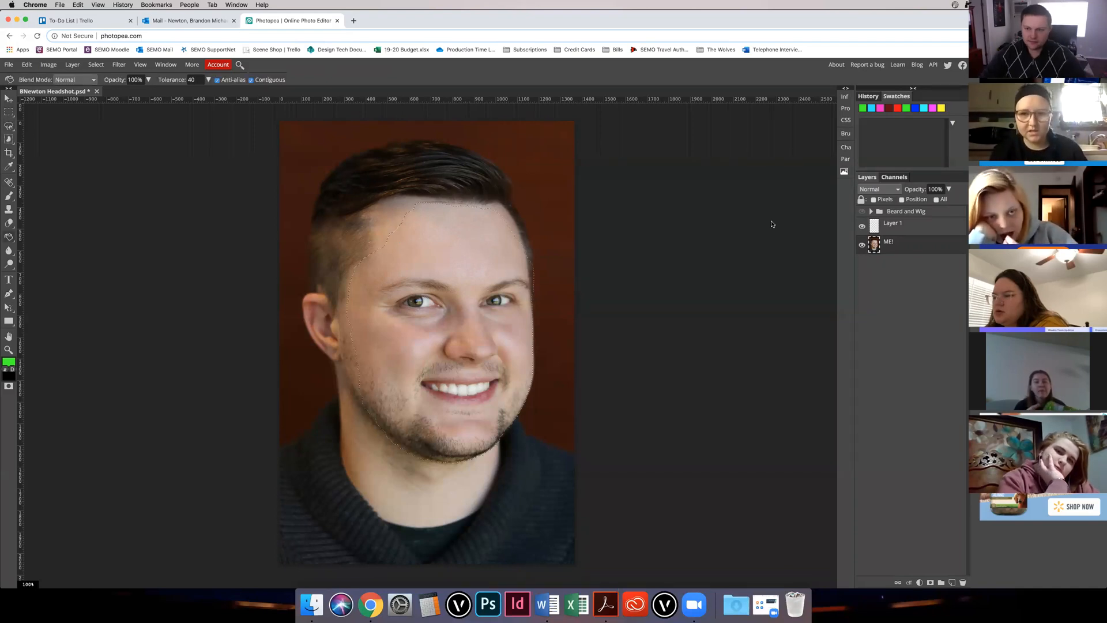
{"action": "left_click", "coordinate": [907, 224]}
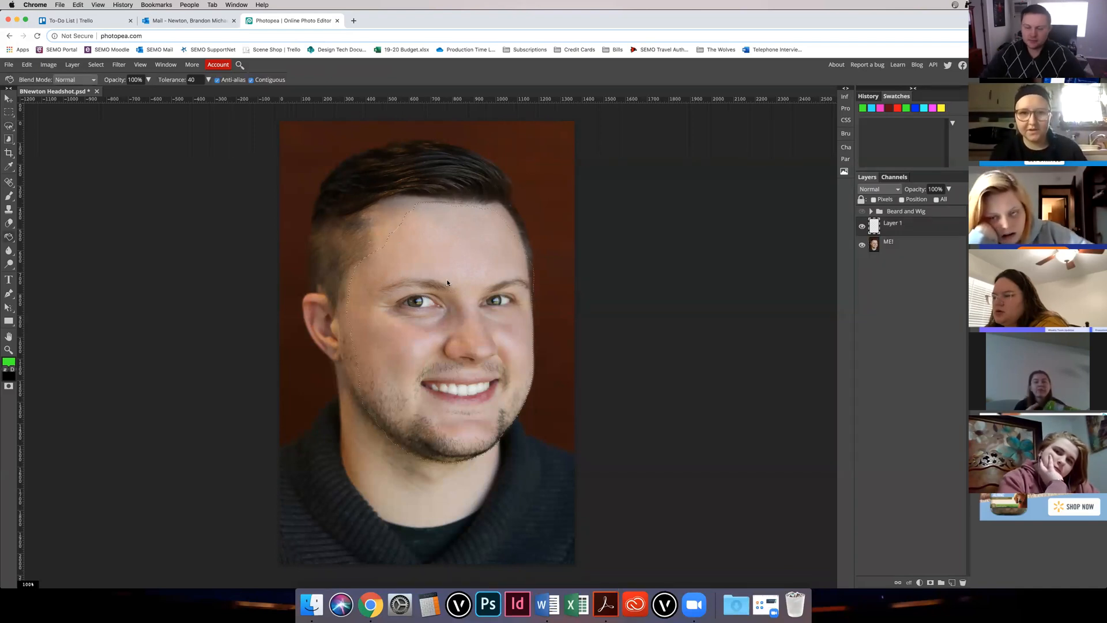
{"action": "left_click", "coordinate": [447, 249]}
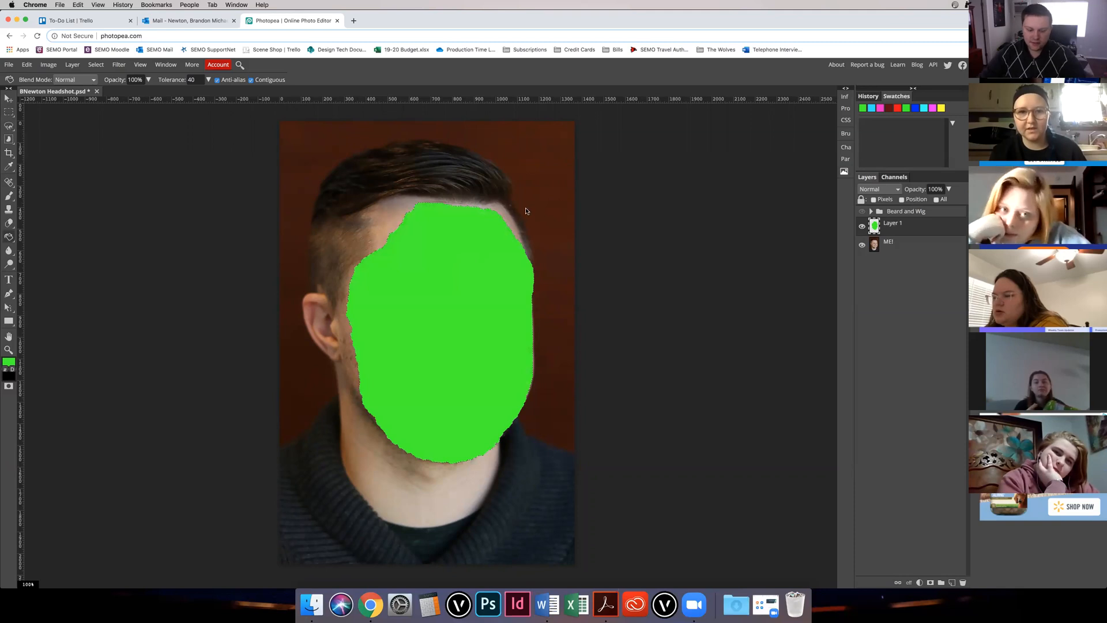
{"action": "key", "text": "super+z"}
{"action": "key", "text": "m"}
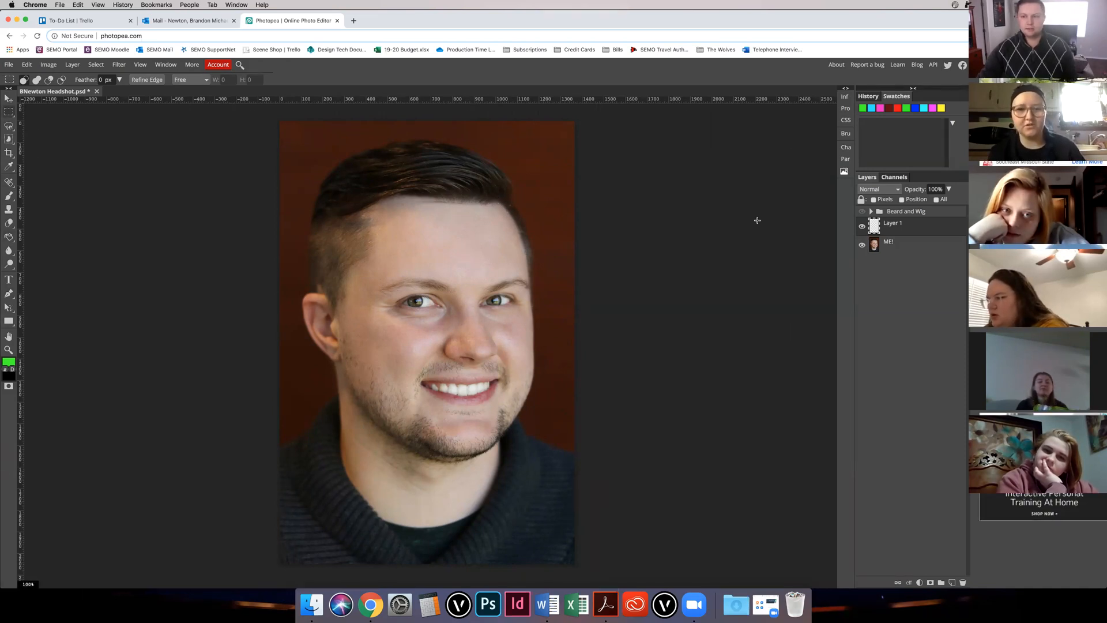
Step: Trace the face again with the Magnetic Lasso on the ME! layer, from the hairline to the chin
{"action": "left_click", "coordinate": [890, 242]}
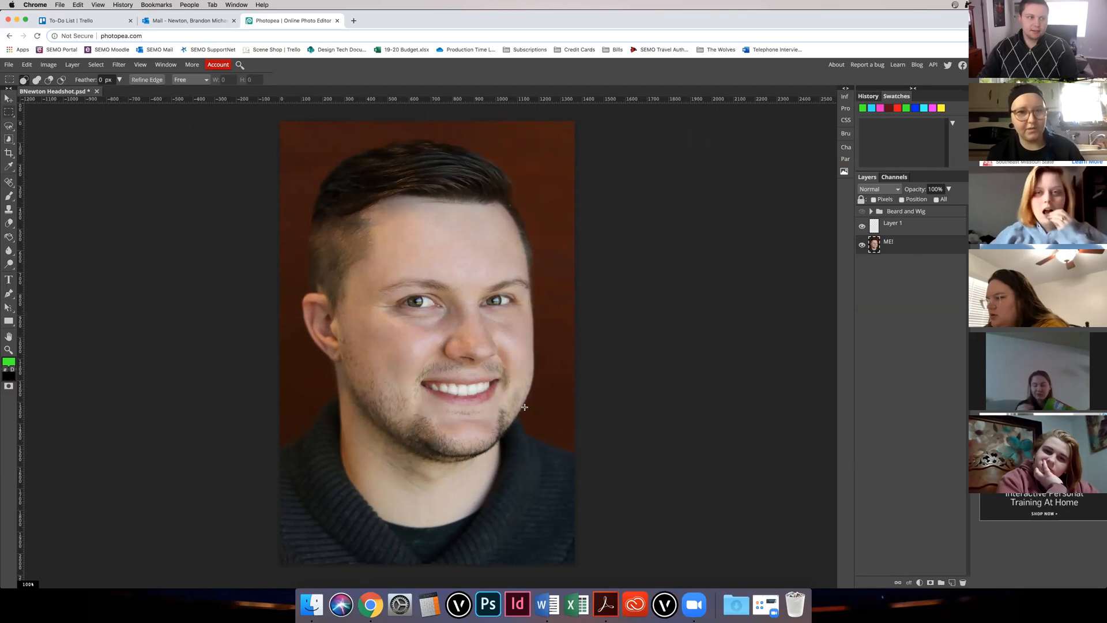
{"action": "left_click", "coordinate": [9, 126]}
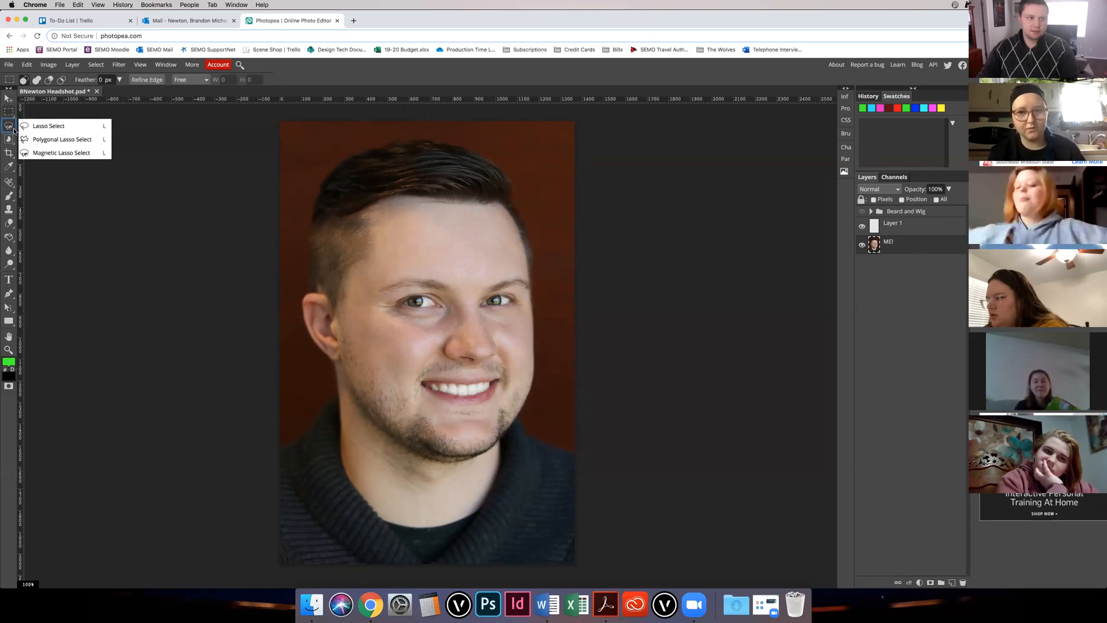
{"action": "left_click", "coordinate": [44, 153]}
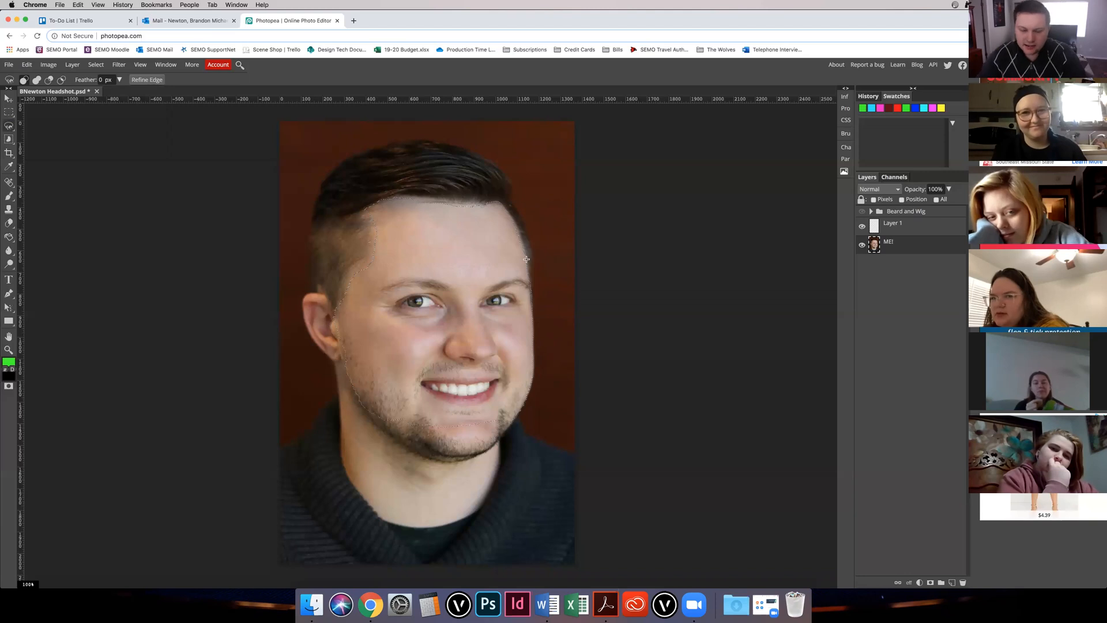
Step: Try the green Paint Bucket fill inside the face selection directly on the ME! layer, and undo it
{"action": "key", "text": "g"}
{"action": "left_click", "coordinate": [475, 256]}
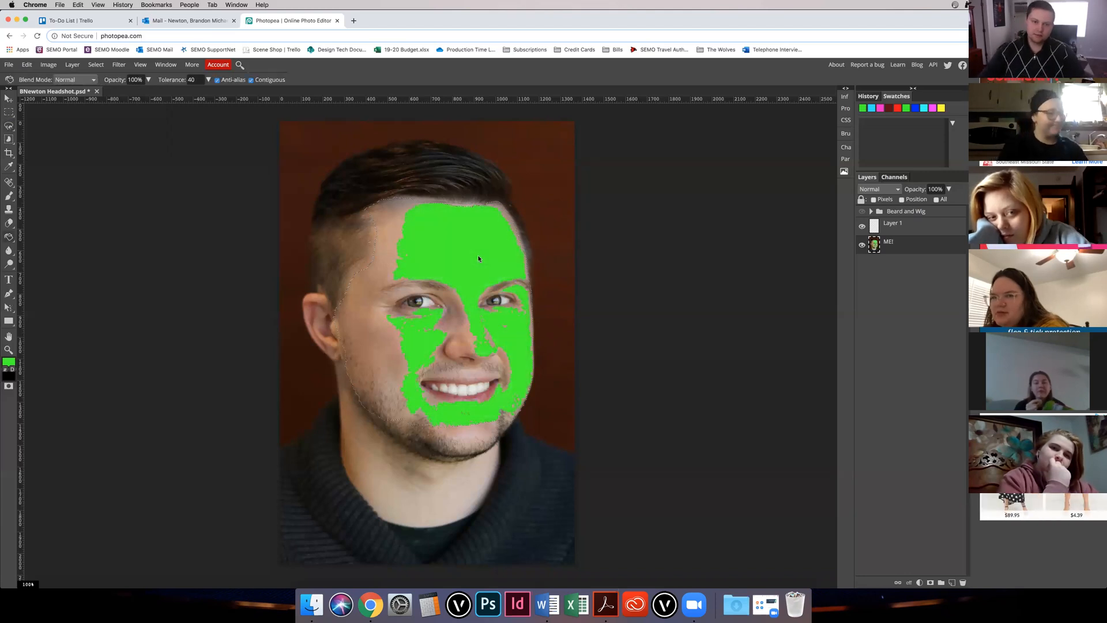
{"action": "key", "text": "super+z"}
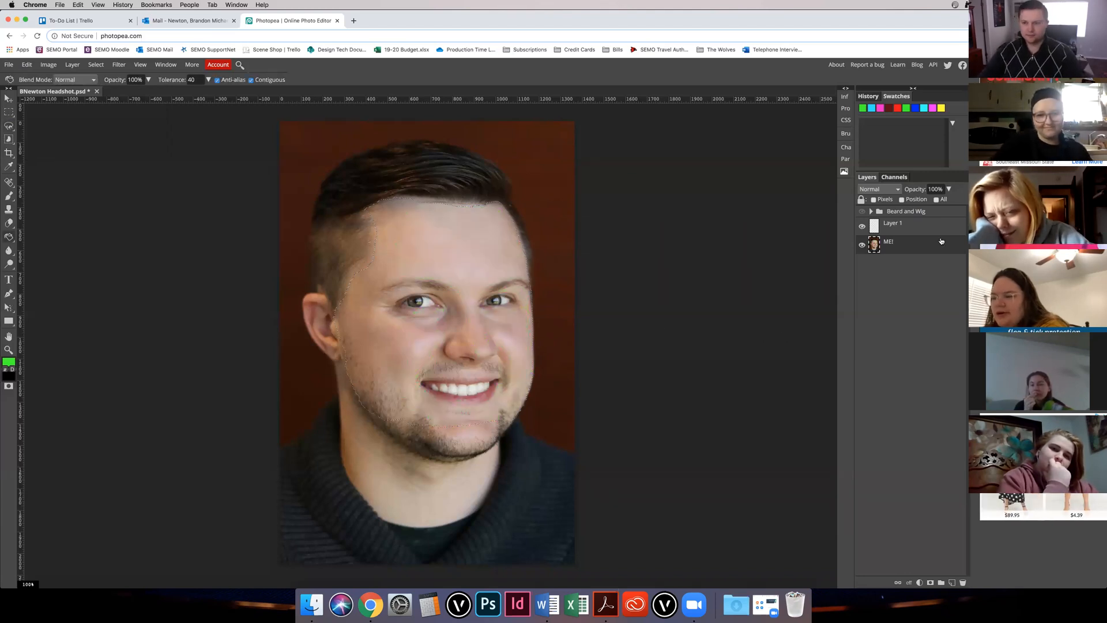
Step: Fill the face selection with green on Layer 1 instead, and undo the fill along with the selection
{"action": "left_click", "coordinate": [898, 230]}
{"action": "left_click", "coordinate": [486, 254]}
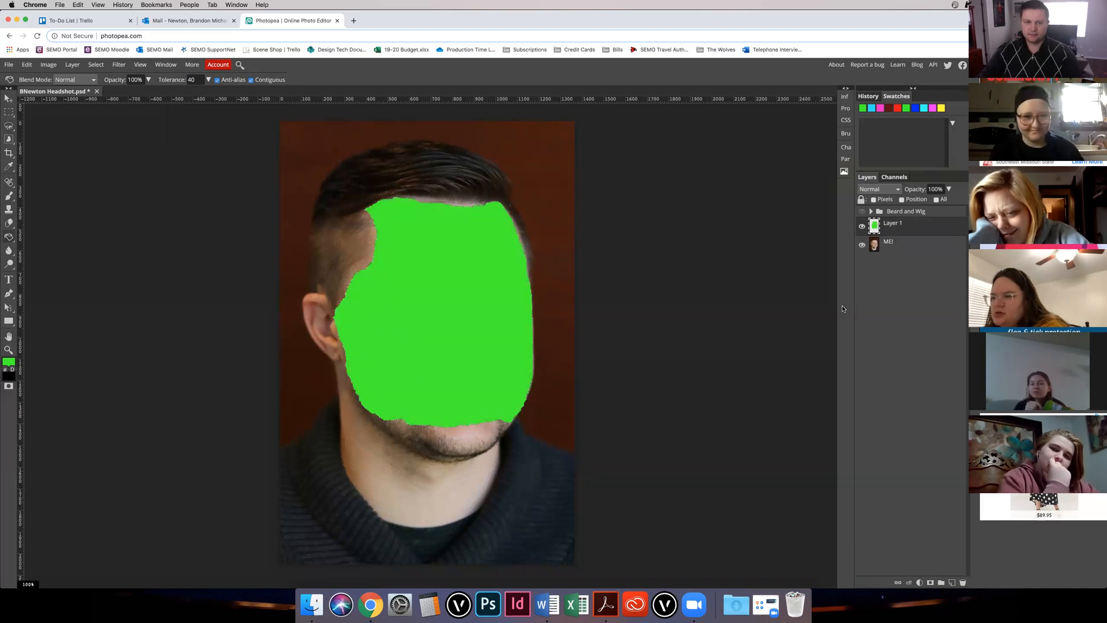
{"action": "key", "text": "super+z"}
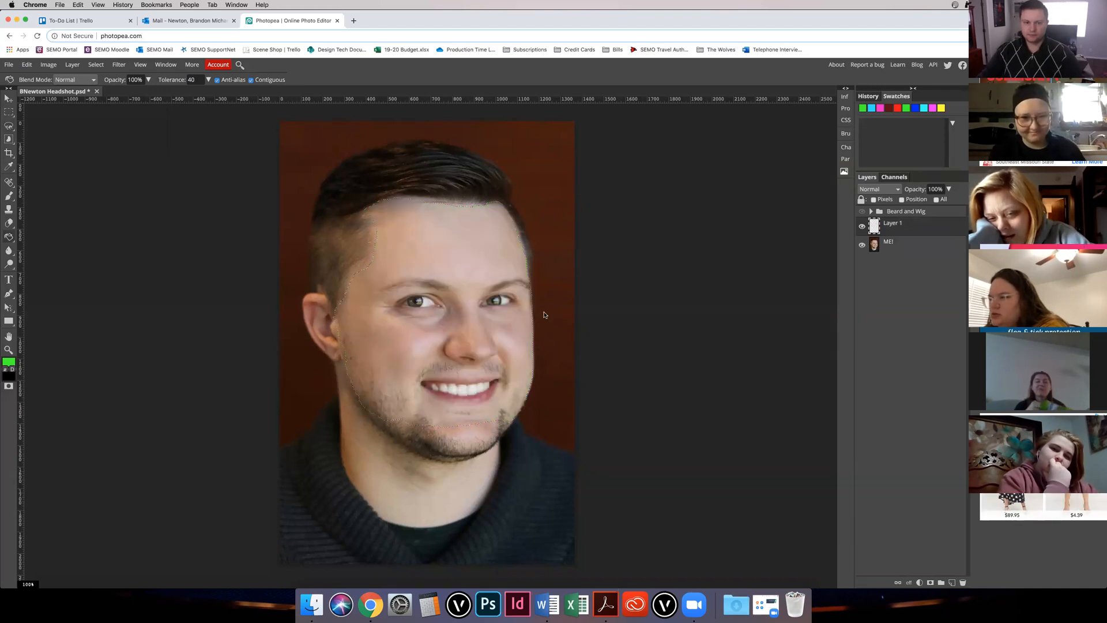
{"action": "key", "text": "m"}
{"action": "left_click", "coordinate": [234, 155]}
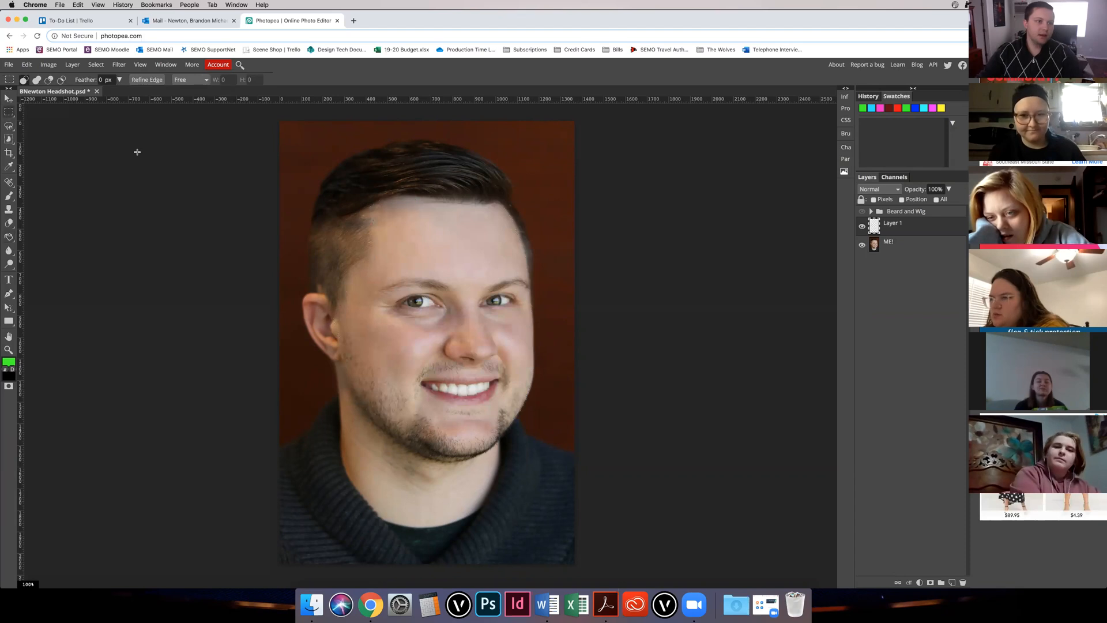
Step: Select similarly coloured skin on the forehead with the Magic Wand on the ME! layer
{"action": "left_click", "coordinate": [9, 128]}
{"action": "left_click", "coordinate": [32, 124]}
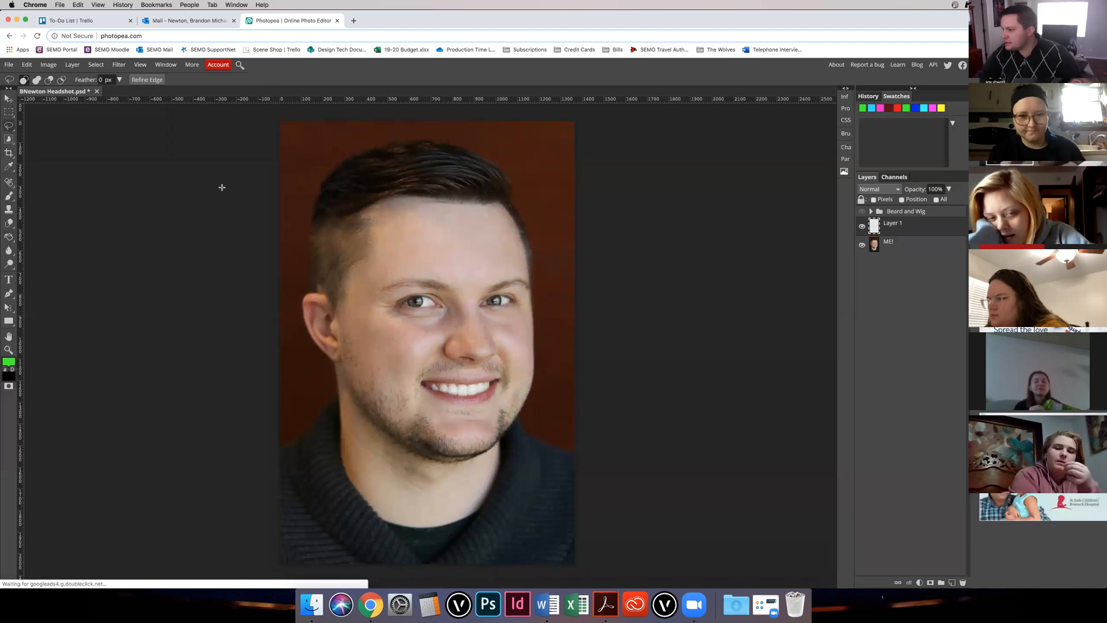
{"action": "left_click", "coordinate": [9, 140]}
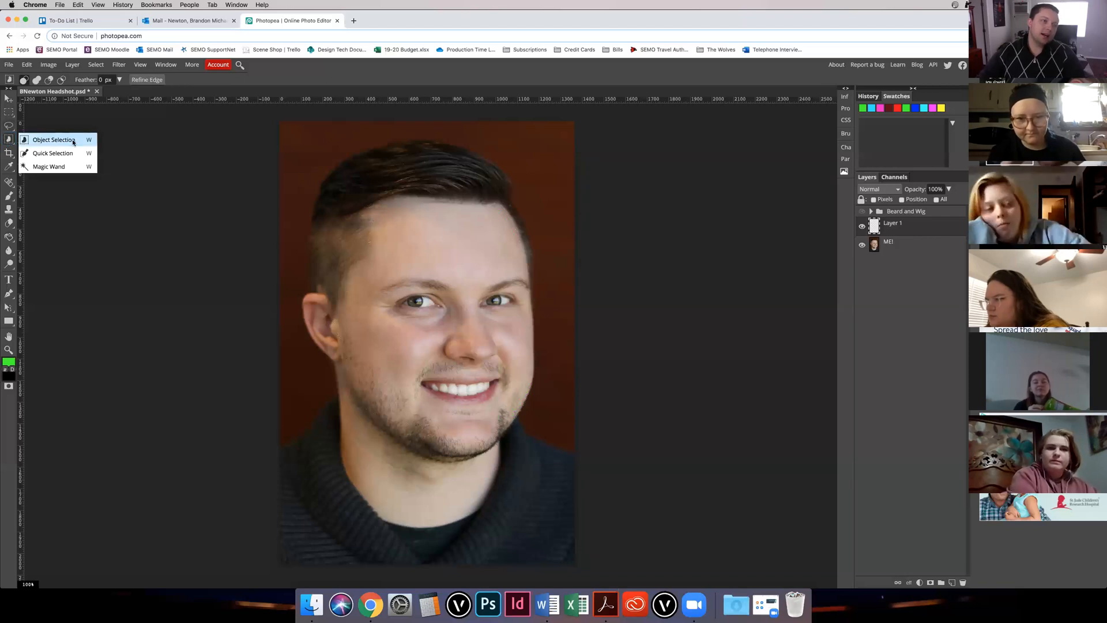
{"action": "left_click", "coordinate": [49, 166]}
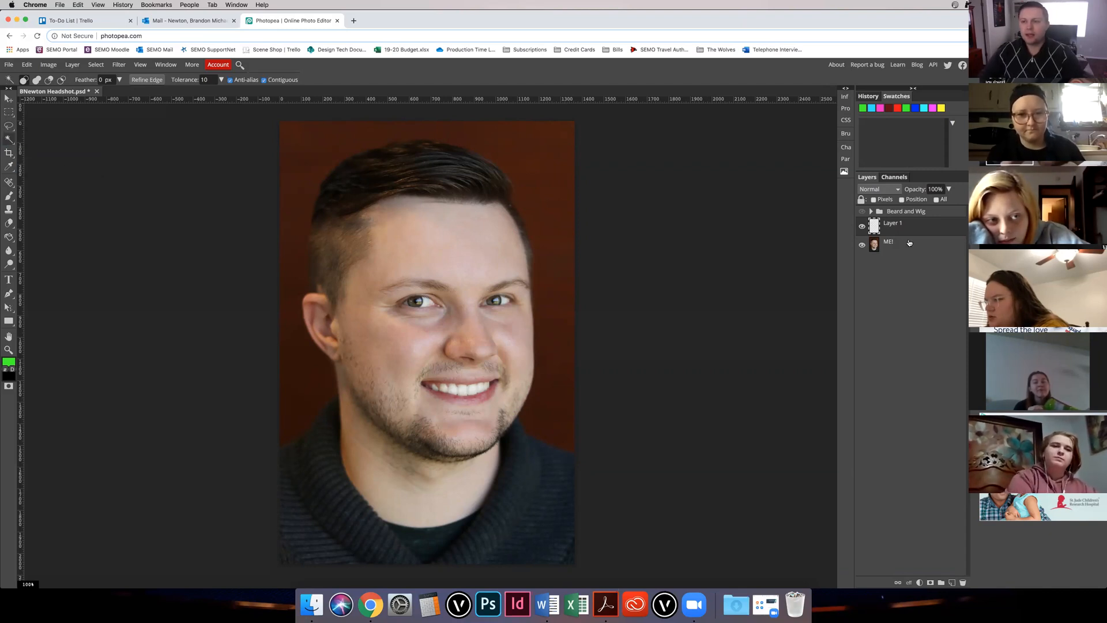
{"action": "left_click", "coordinate": [891, 243]}
{"action": "left_click", "coordinate": [440, 242]}
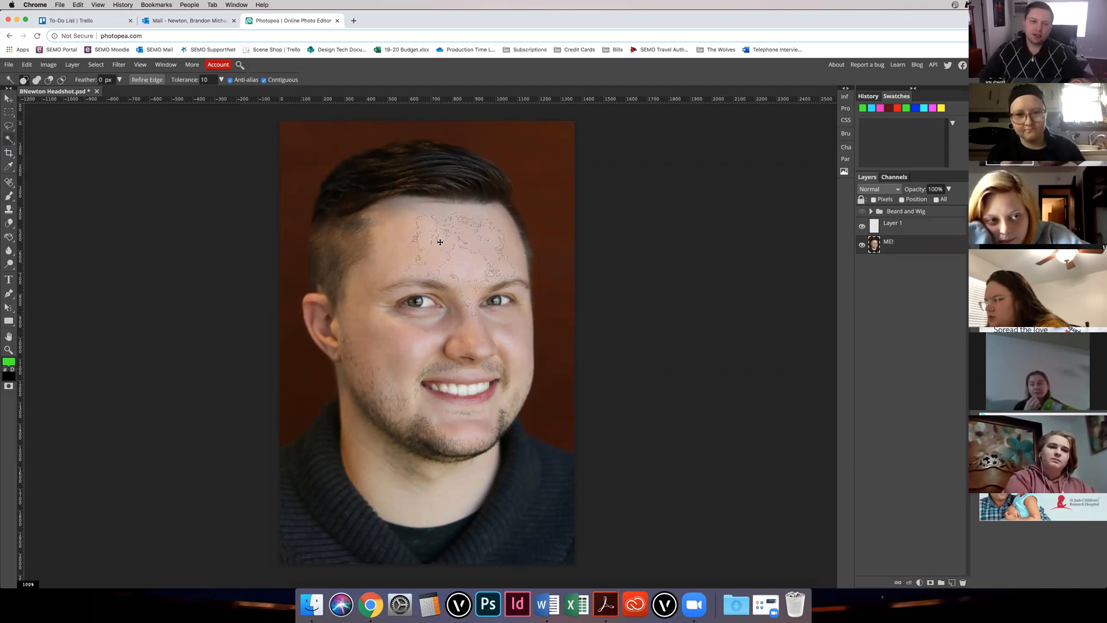
{"action": "left_click", "coordinate": [468, 267]}
Step: Sample the brown background beside and above the hair with the Magic Wand at tolerance 10
{"action": "left_click", "coordinate": [533, 176]}
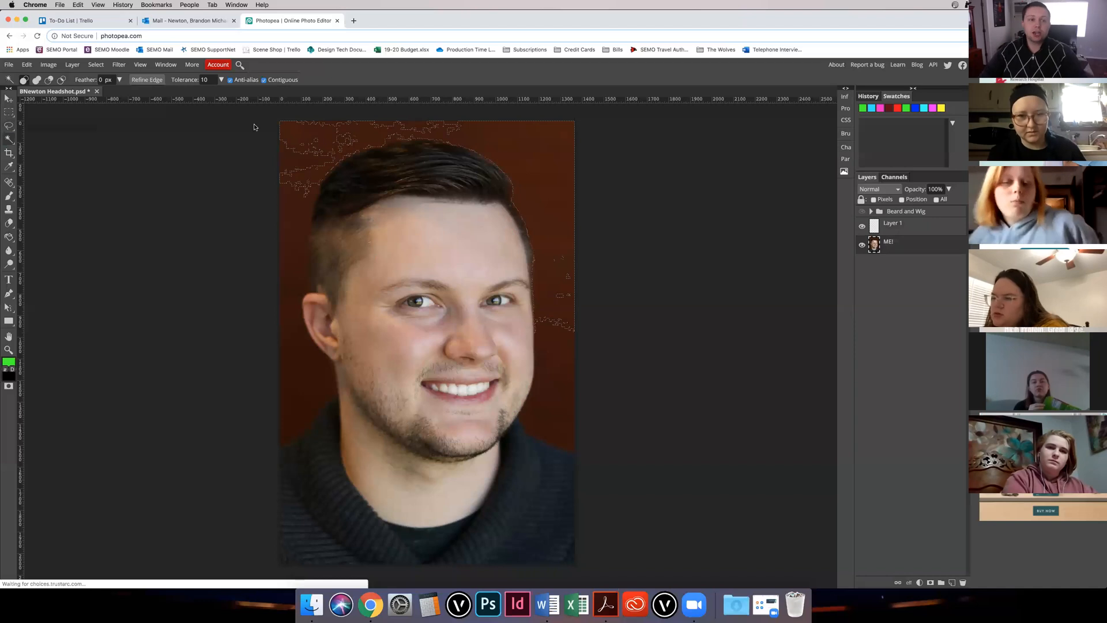
{"action": "left_click", "coordinate": [207, 79]}
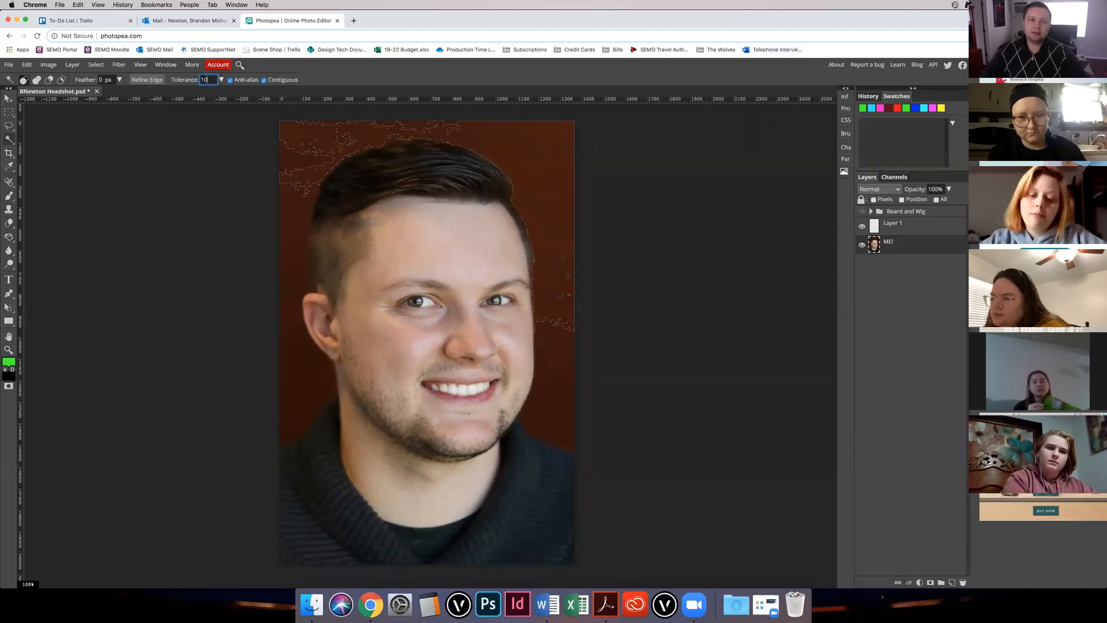
{"action": "left_click", "coordinate": [490, 146]}
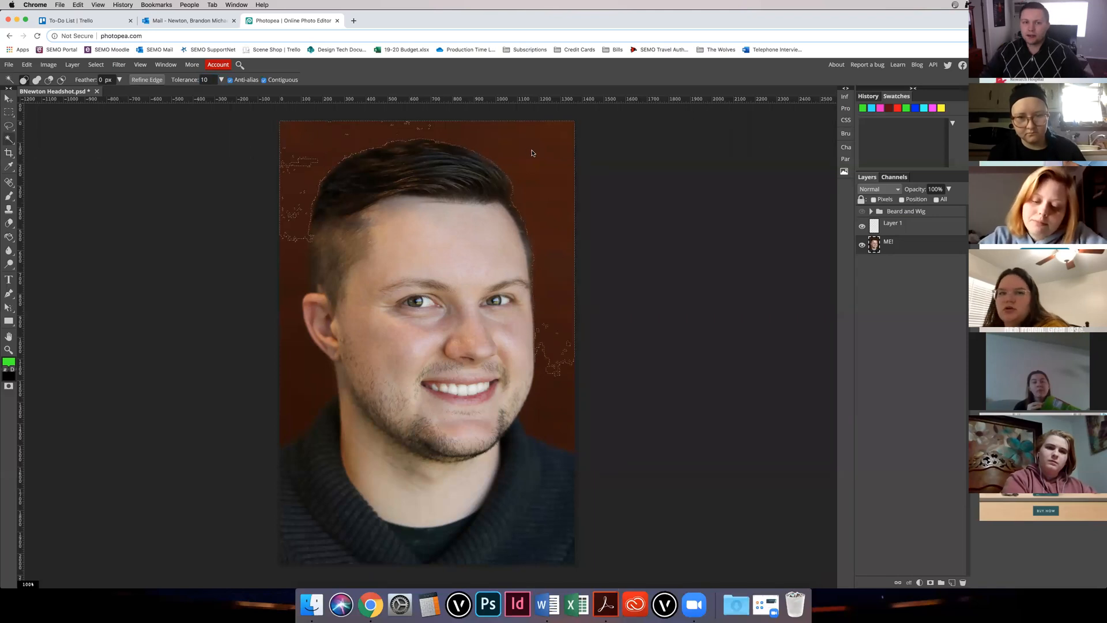
Step: Set the Magic Wand tolerance to 40 and select the background above the hair again
{"action": "left_click", "coordinate": [197, 79]}
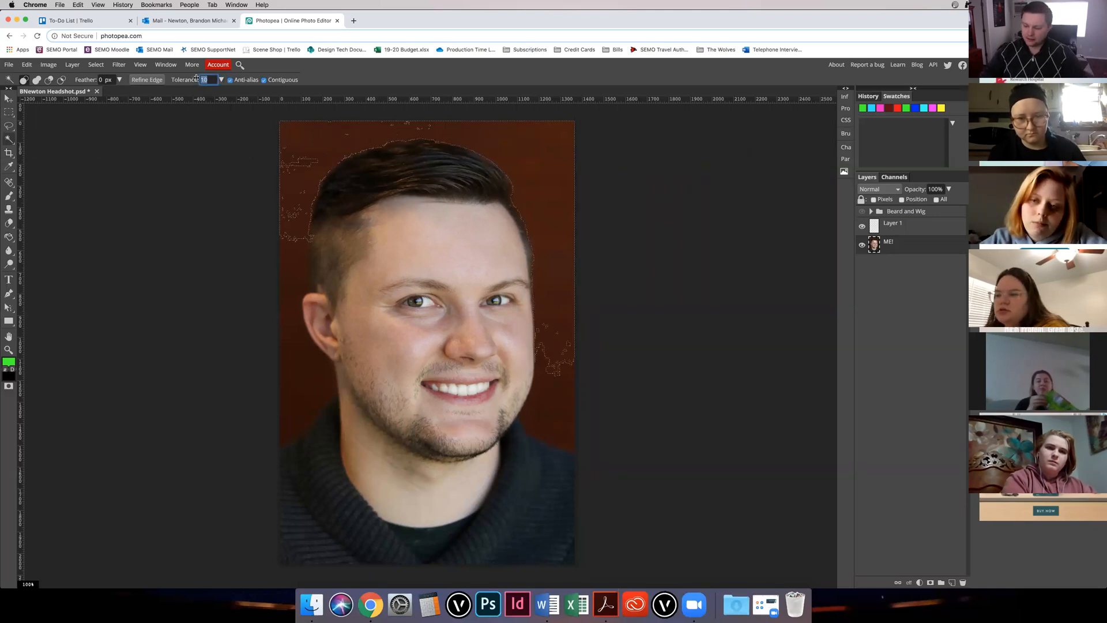
{"action": "type", "text": "40"}
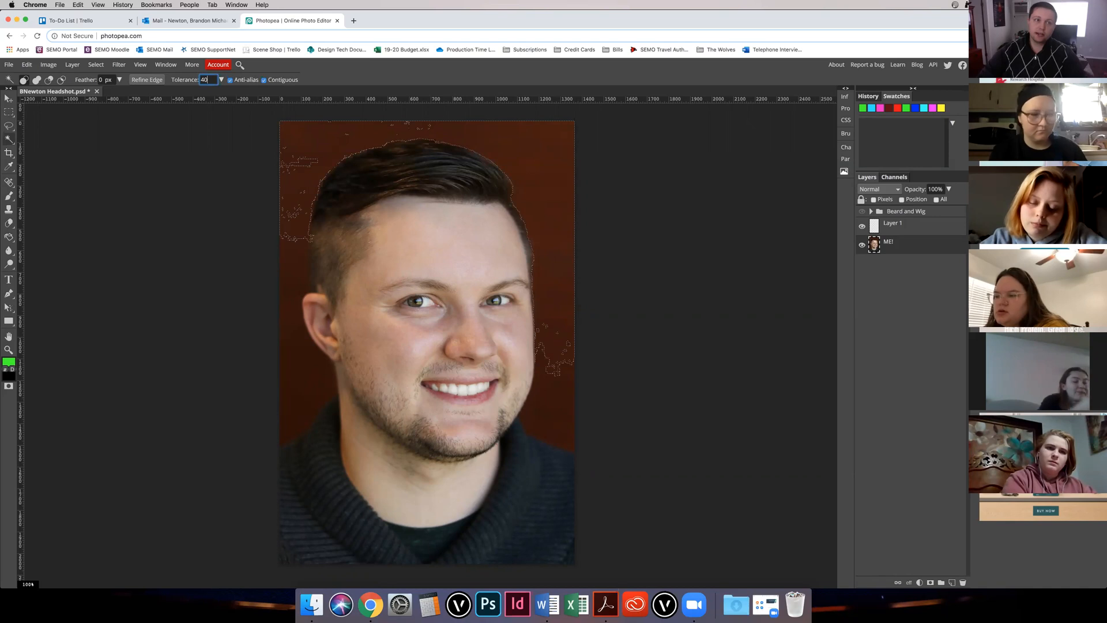
{"action": "left_click", "coordinate": [376, 140]}
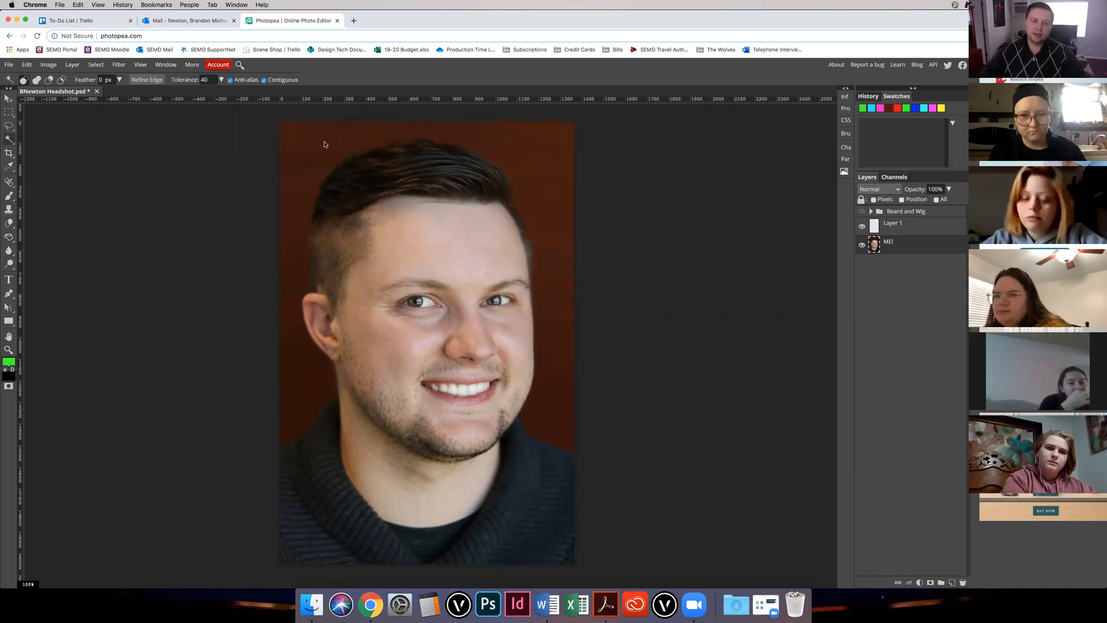
{"action": "left_click", "coordinate": [317, 145]}
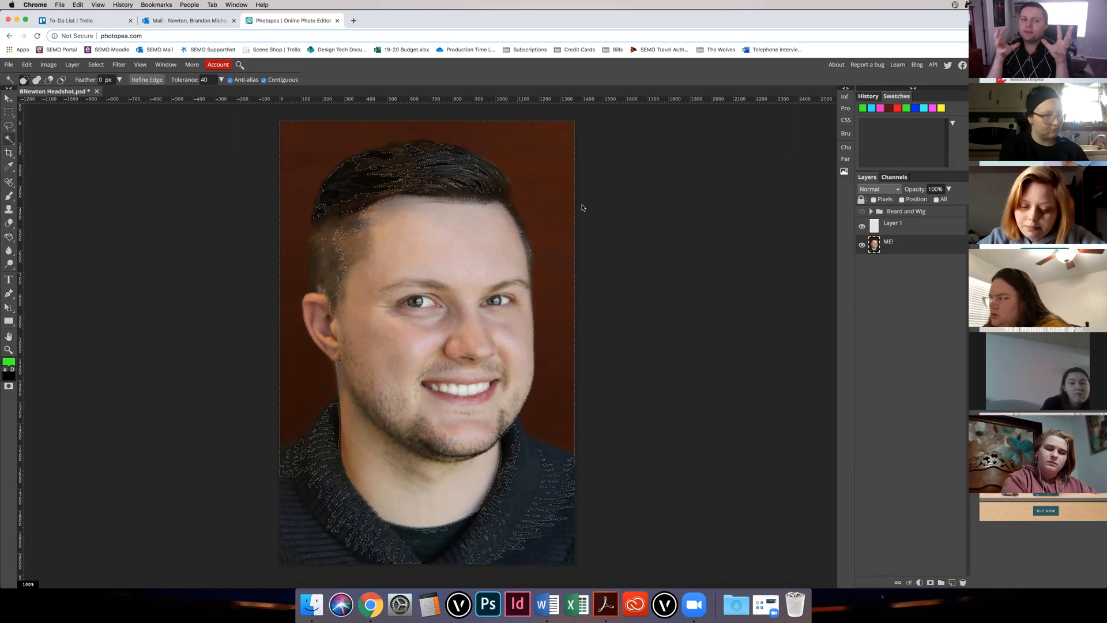
Step: Set the Magic Wand tolerance to 15 and reselect the background above the hair
{"action": "double_click", "coordinate": [205, 80]}
{"action": "type", "text": "15"}
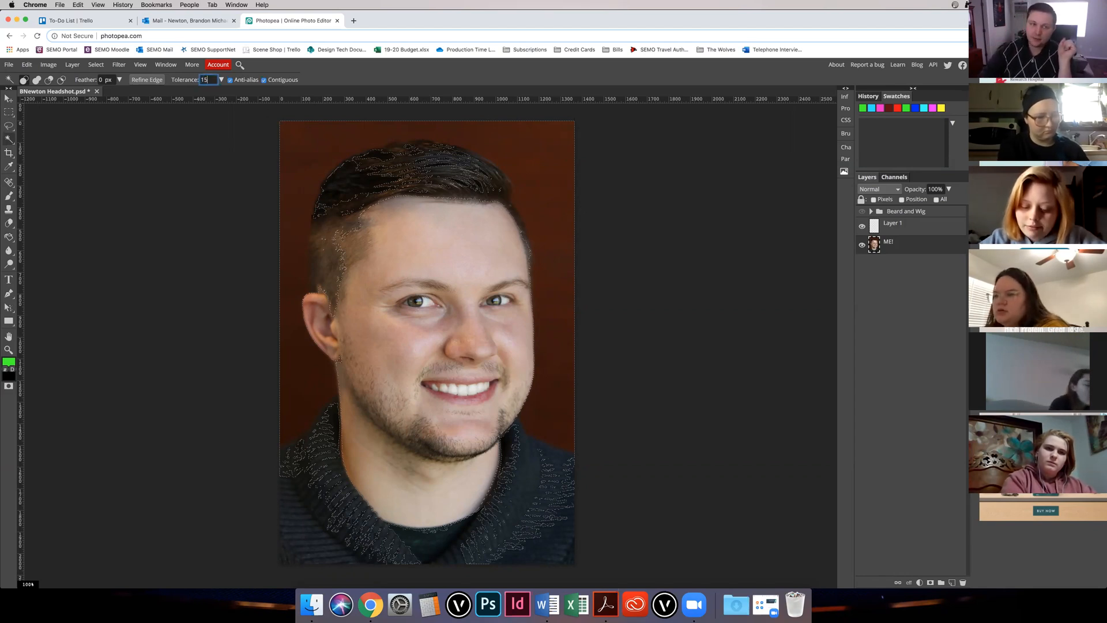
{"action": "left_click", "coordinate": [338, 143]}
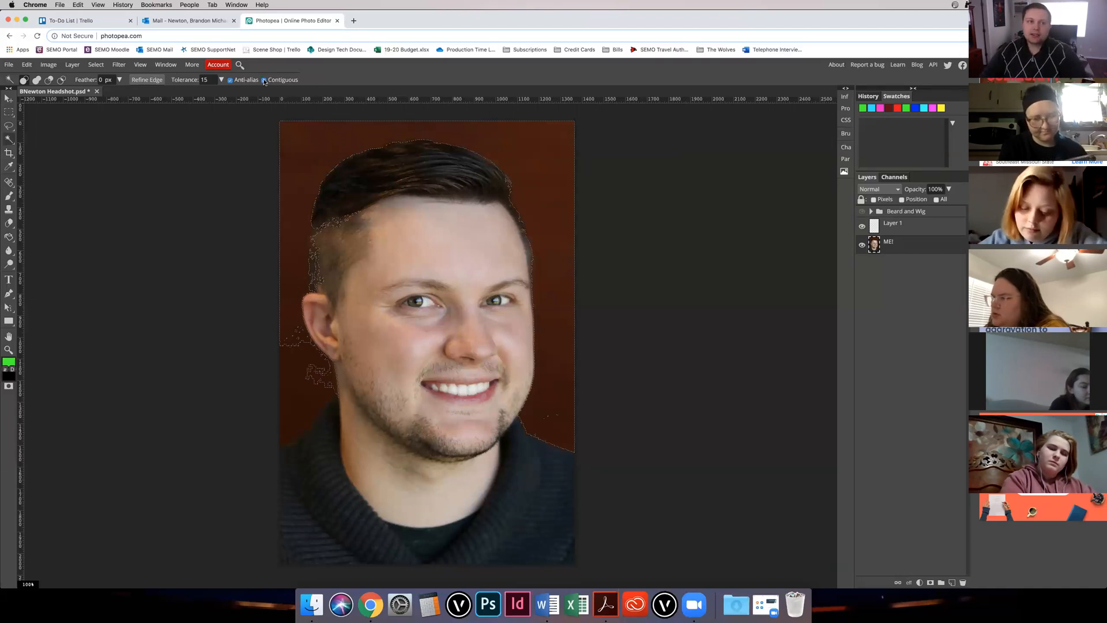
Step: Set the Magic Wand tolerance to 10, turn off Contiguous and select matching background colours throughout the photo
{"action": "left_click_drag", "start_coordinate": [210, 80], "coordinate": [195, 81]}
{"action": "type", "text": "10"}
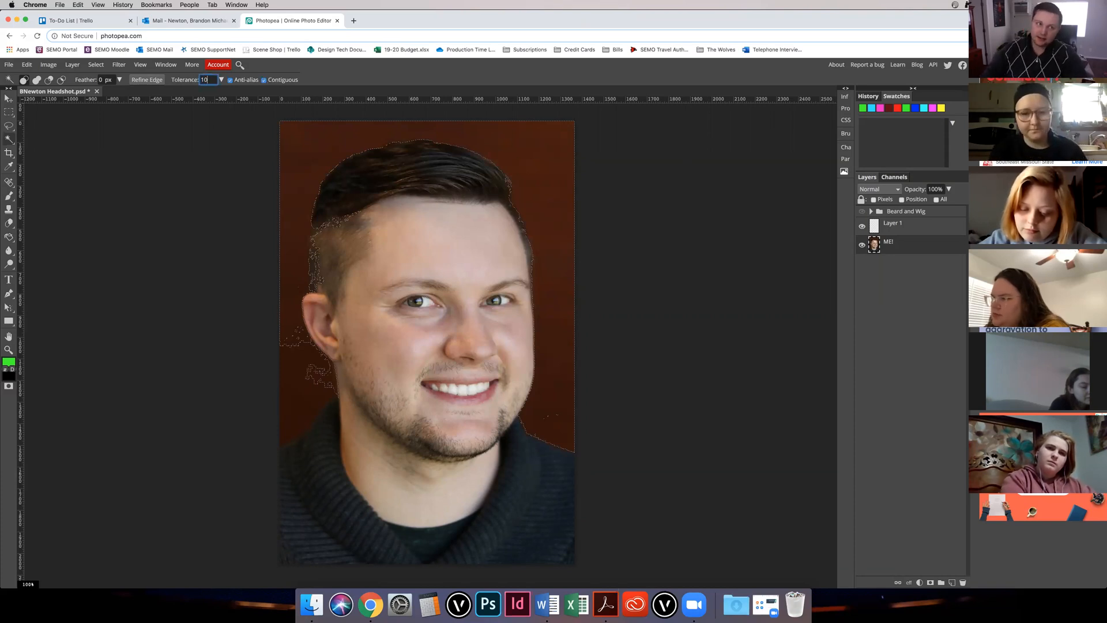
{"action": "left_click", "coordinate": [483, 144]}
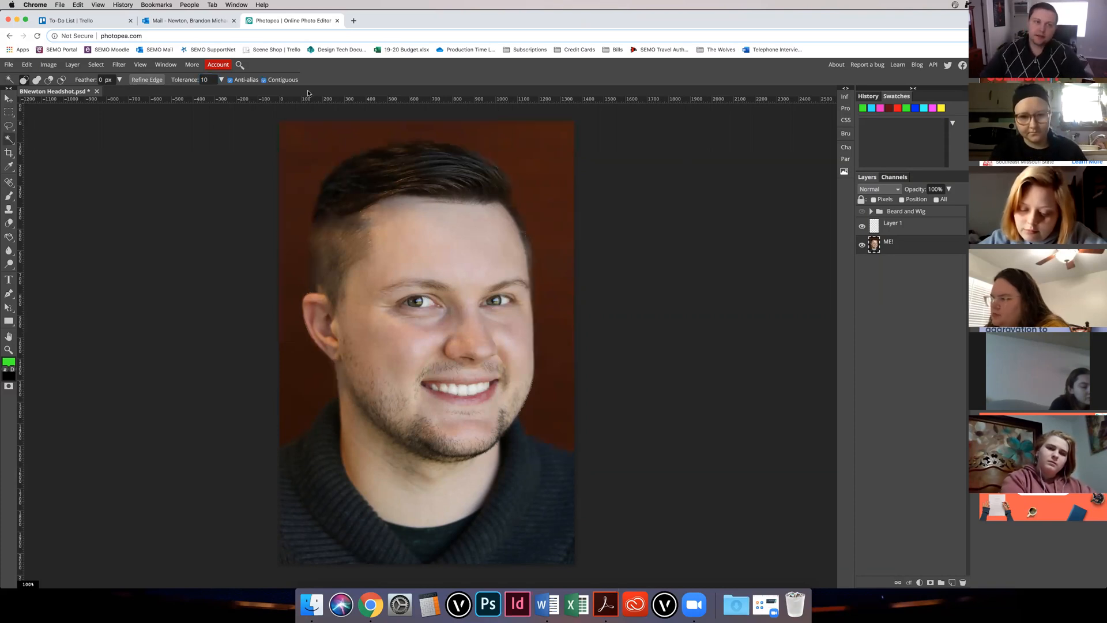
{"action": "left_click", "coordinate": [263, 81]}
{"action": "left_click", "coordinate": [542, 142]}
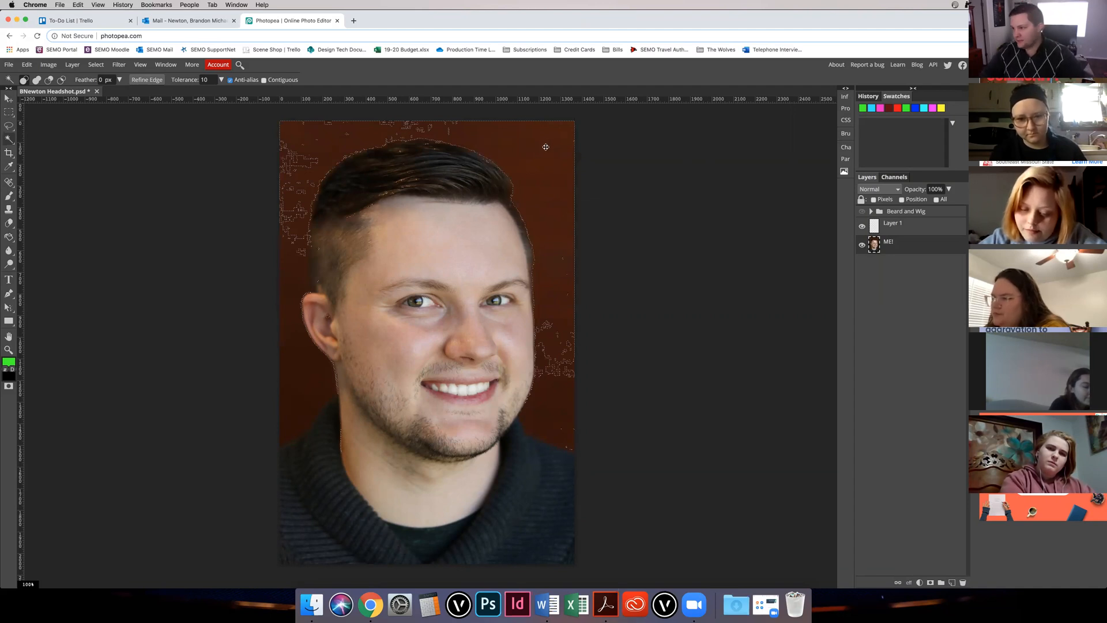
Step: Clear the selection, turn Contiguous back on and select the connected background beside the hair
{"action": "key", "text": "super+d"}
{"action": "left_click", "coordinate": [264, 80]}
{"action": "left_click", "coordinate": [527, 149]}
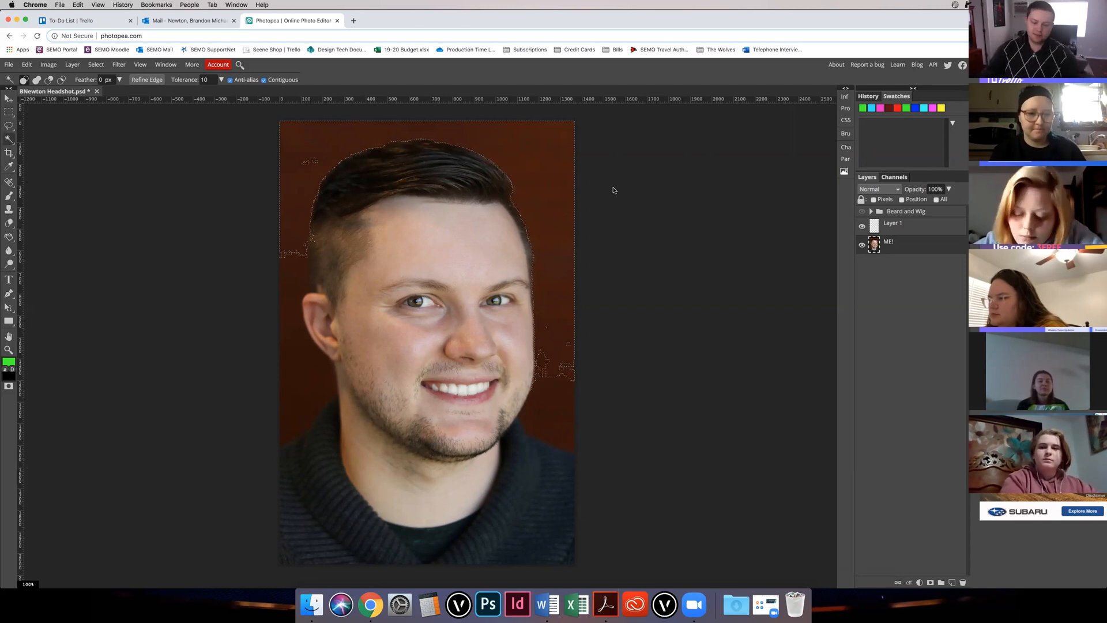
Step: Copy the selected background and try to paste it, dismissing the clipboard access request
{"action": "left_click", "coordinate": [26, 64]}
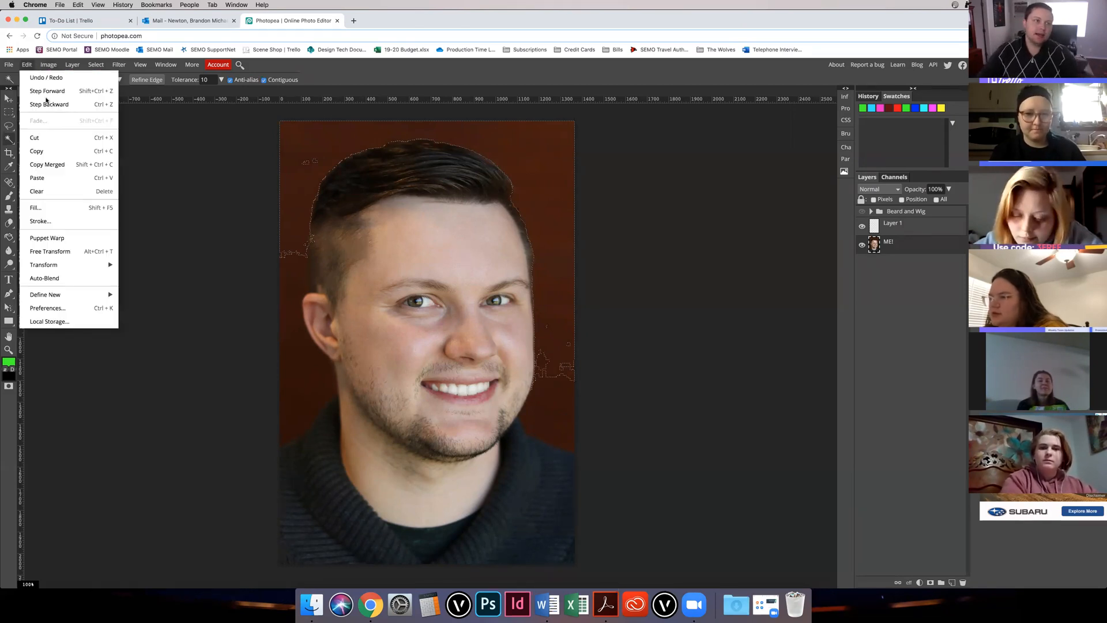
{"action": "left_click", "coordinate": [47, 152]}
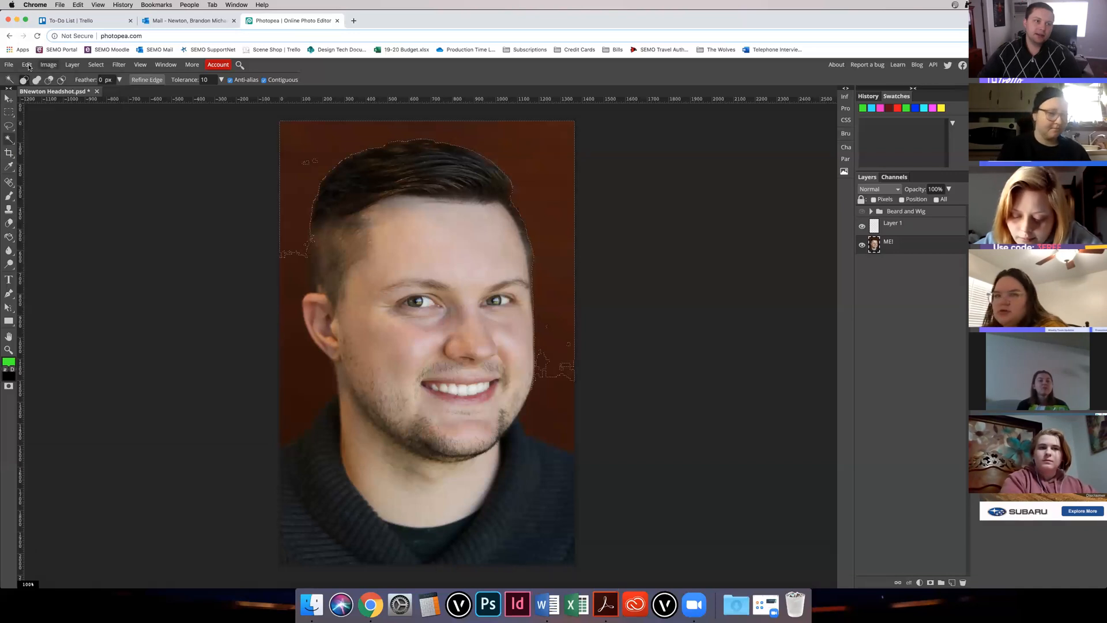
{"action": "left_click", "coordinate": [28, 65]}
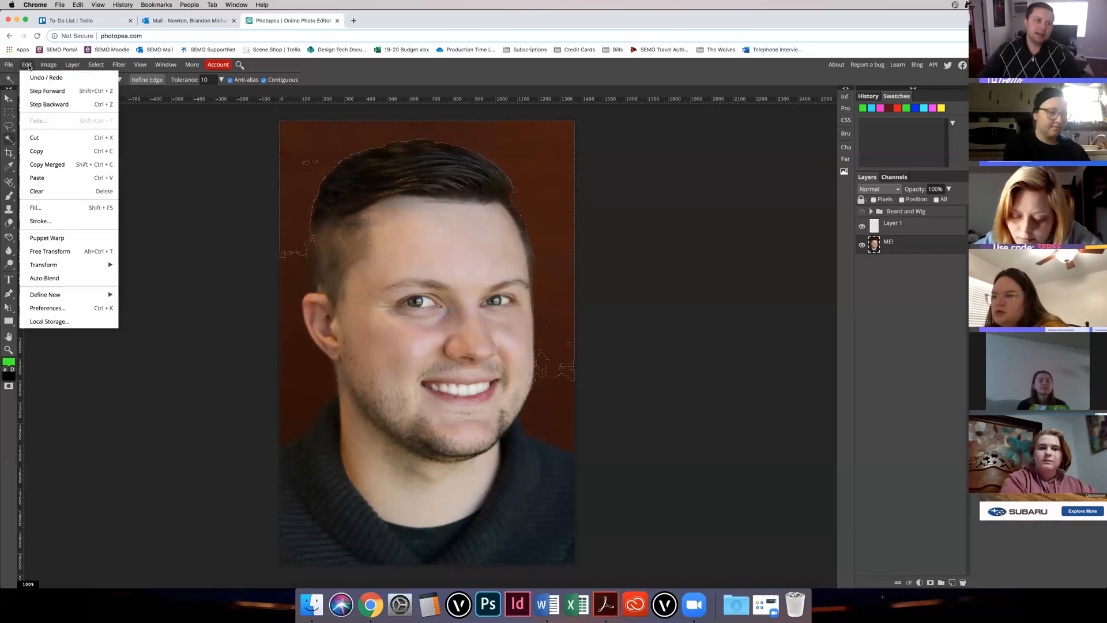
{"action": "left_click", "coordinate": [57, 180]}
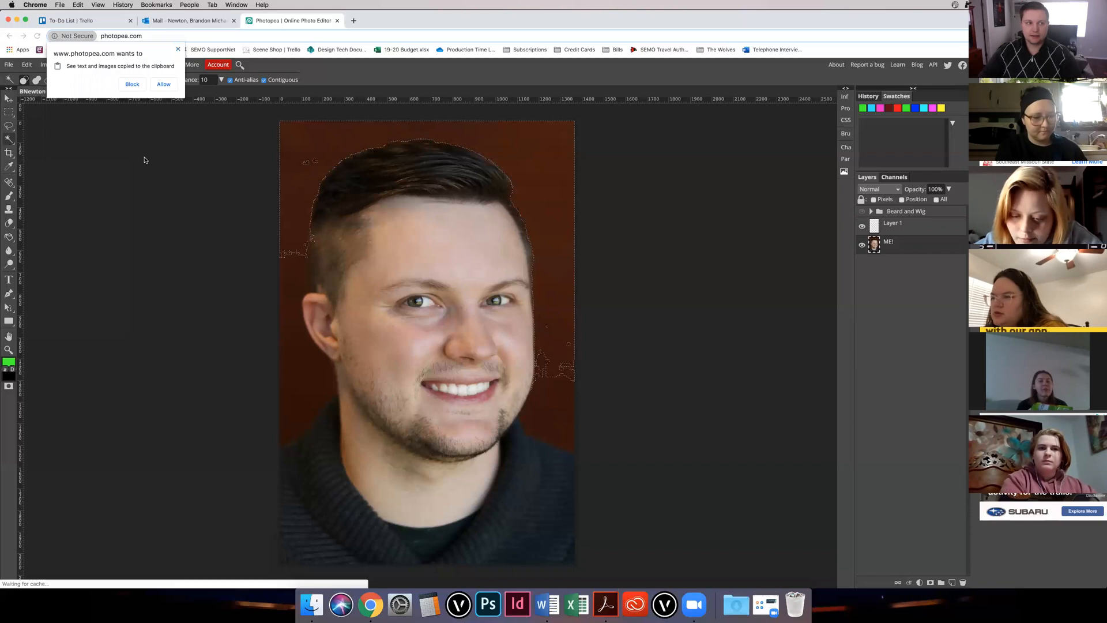
{"action": "left_click", "coordinate": [178, 50]}
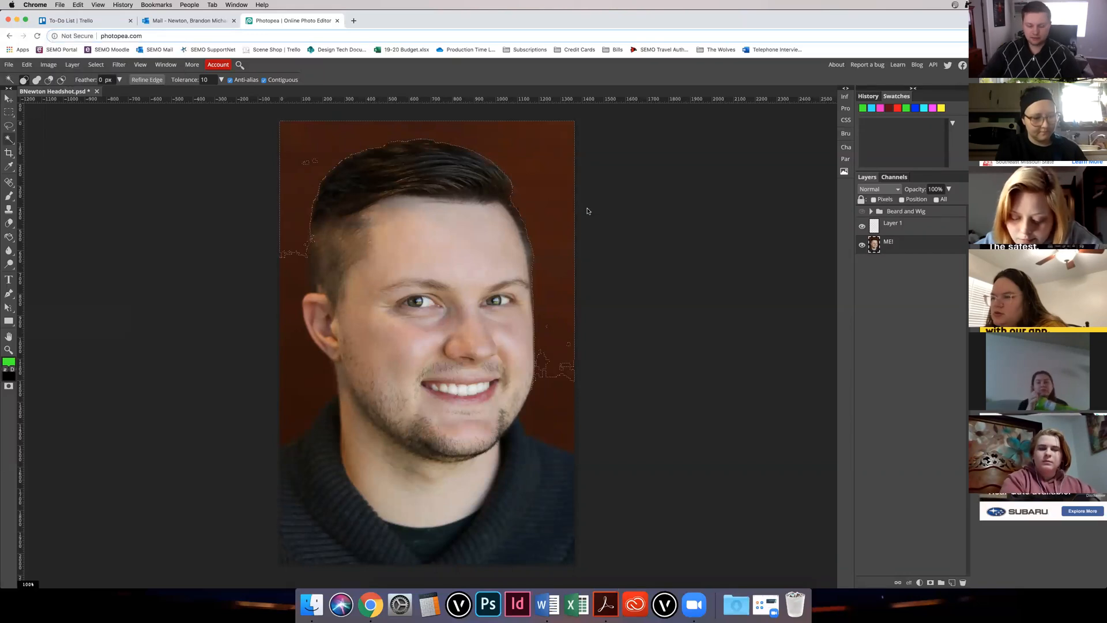
Step: Try moving the selected background pixels down over the face with the Move tool, and undo the move
{"action": "key", "text": "v"}
{"action": "left_click_drag", "start_coordinate": [549, 171], "coordinate": [552, 223]}
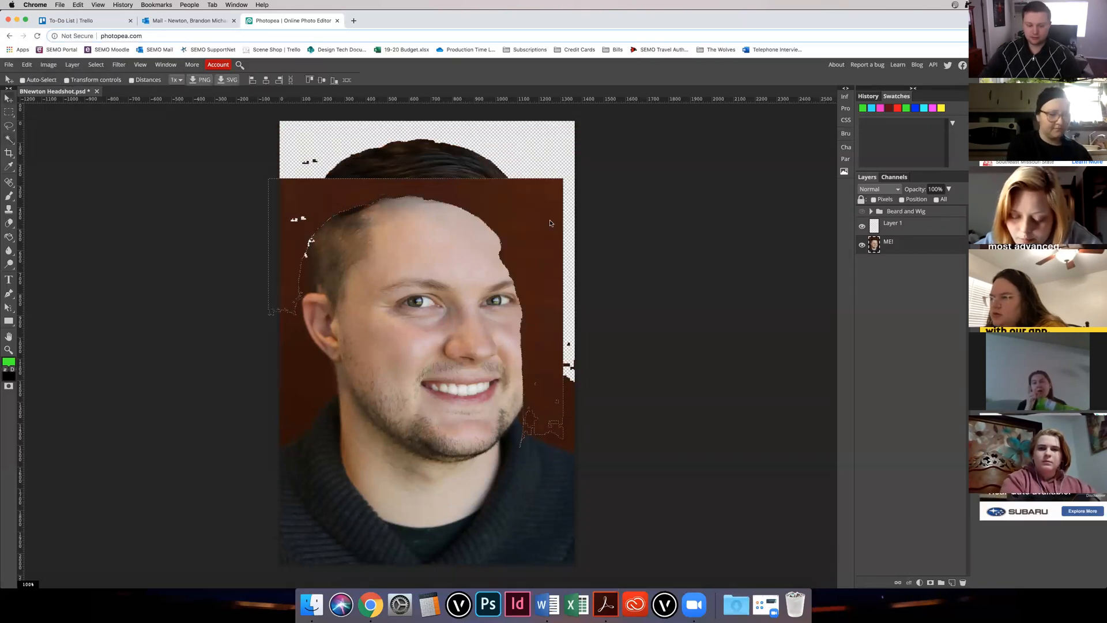
{"action": "key", "text": "super+z"}
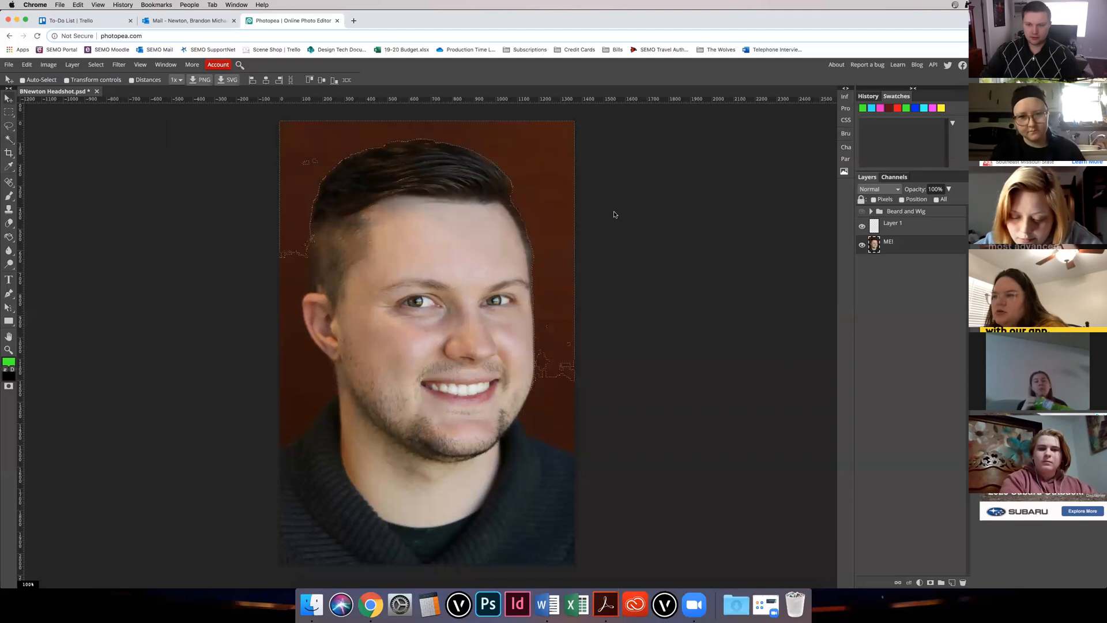
Step: Clear the selection and paste the copied background as a new layer, allowing clipboard access and undoing a small trial move
{"action": "key", "text": "super+d"}
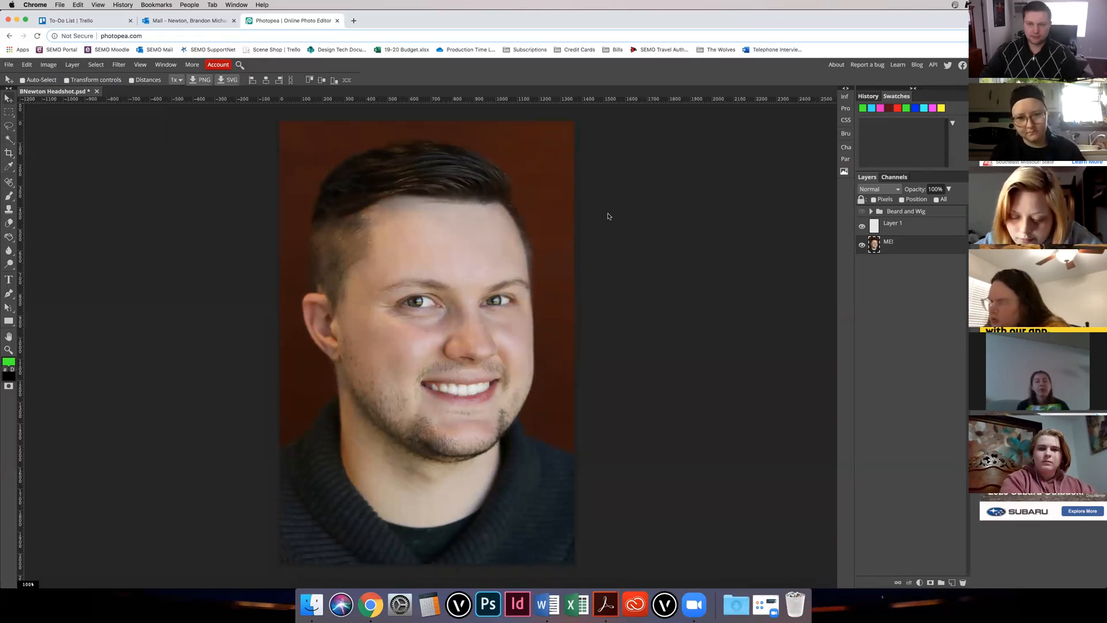
{"action": "key", "text": "super+v"}
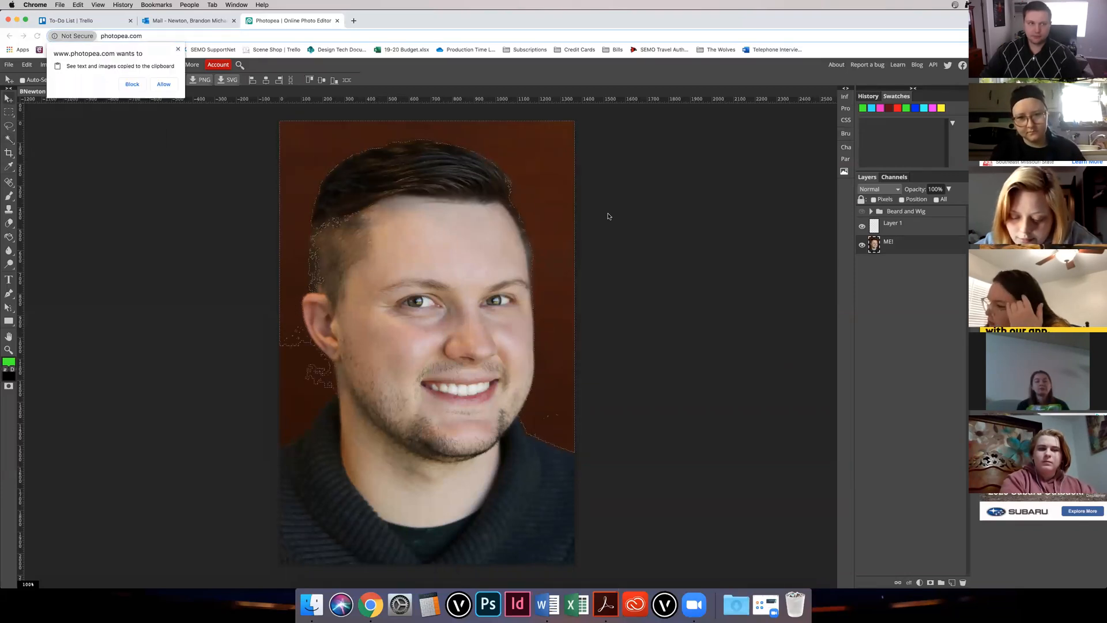
{"action": "left_click", "coordinate": [162, 85]}
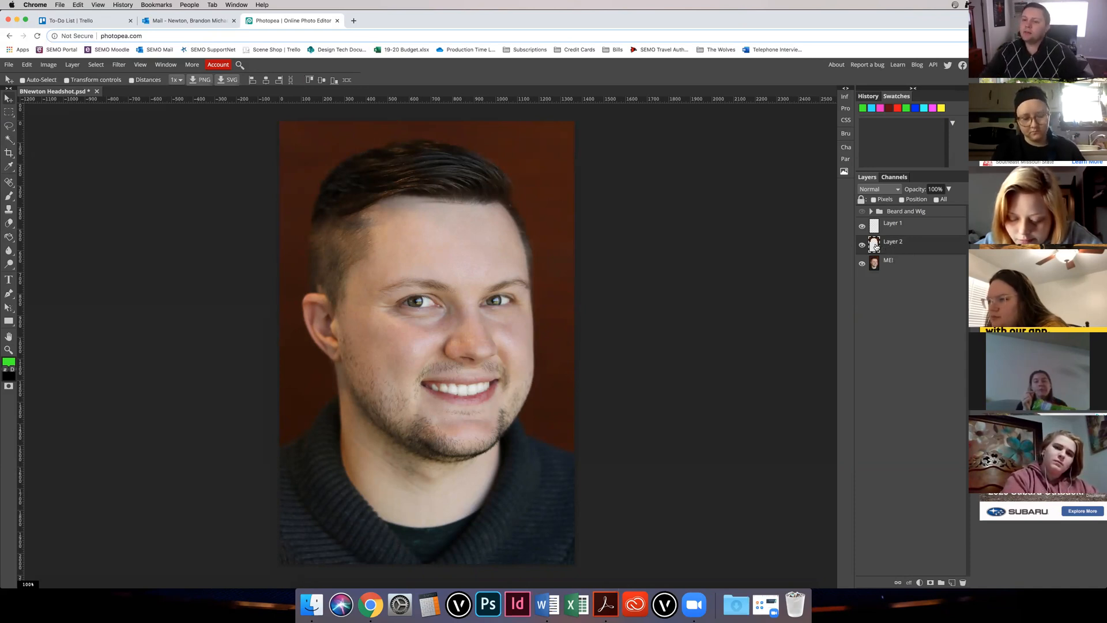
{"action": "mouse_move", "coordinate": [527, 166]}
{"action": "left_mouse_down"}
{"action": "mouse_move", "coordinate": [442, 254]}
{"action": "mouse_move", "coordinate": [642, 265]}
{"action": "mouse_move", "coordinate": [530, 280]}
{"action": "mouse_move", "coordinate": [535, 167]}
{"action": "left_mouse_up"}
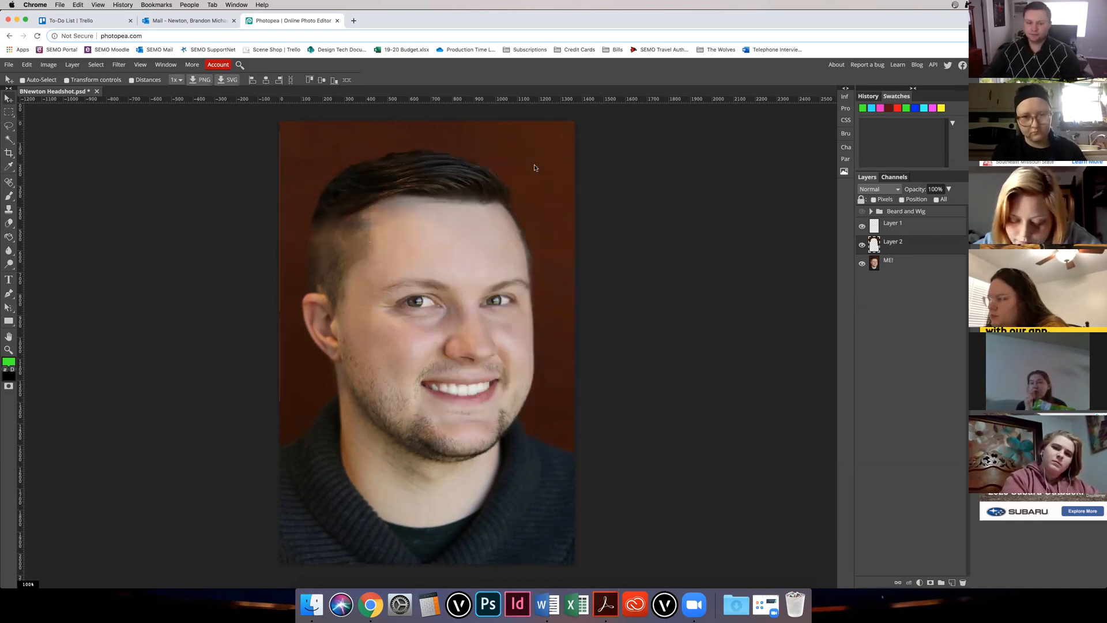
{"action": "key", "text": "super+z"}
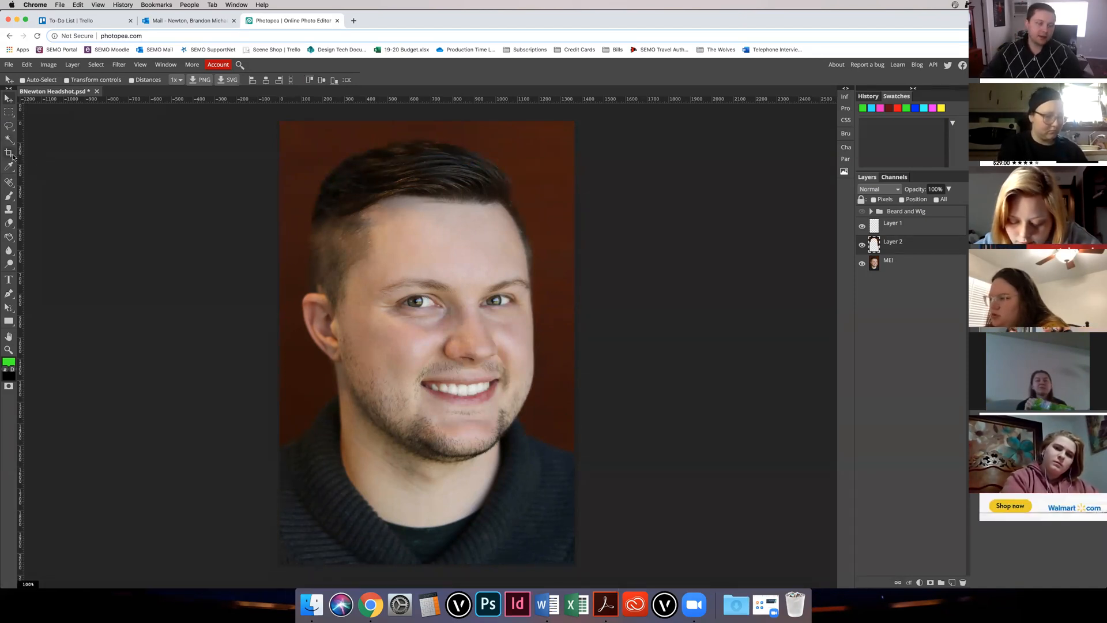
Step: Crop the photo closer around the head with the Crop tool, adjusting the crop edges, and undo the applied crop
{"action": "left_click", "coordinate": [9, 154]}
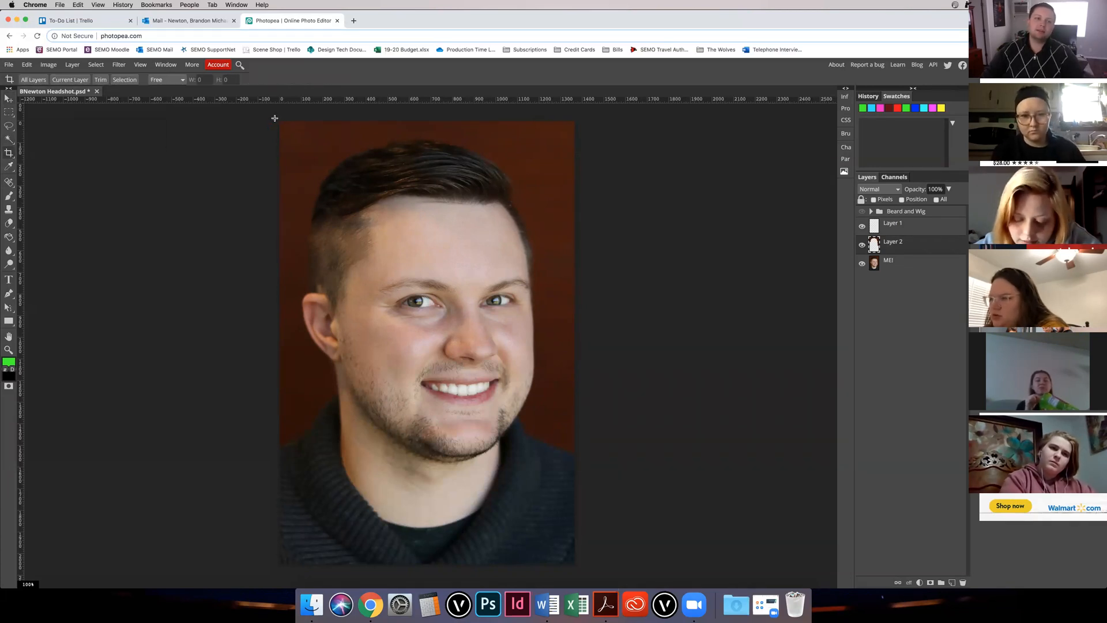
{"action": "left_click_drag", "start_coordinate": [308, 153], "coordinate": [555, 519]}
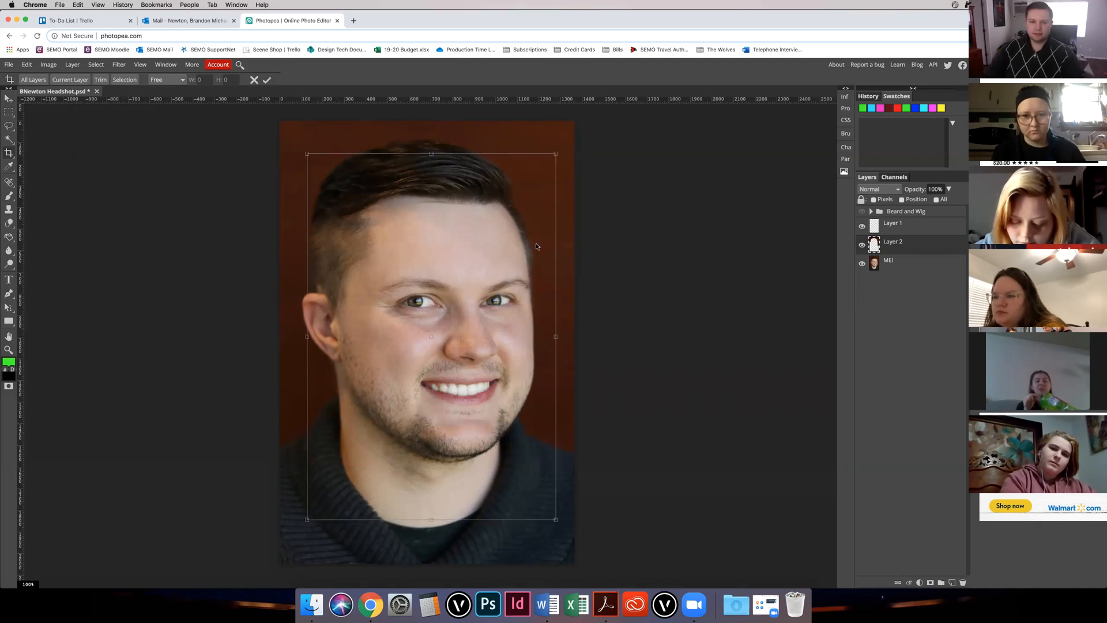
{"action": "left_click_drag", "start_coordinate": [558, 337], "coordinate": [515, 335]}
{"action": "left_click_drag", "start_coordinate": [307, 337], "coordinate": [293, 336]}
{"action": "left_click_drag", "start_coordinate": [424, 153], "coordinate": [427, 123]}
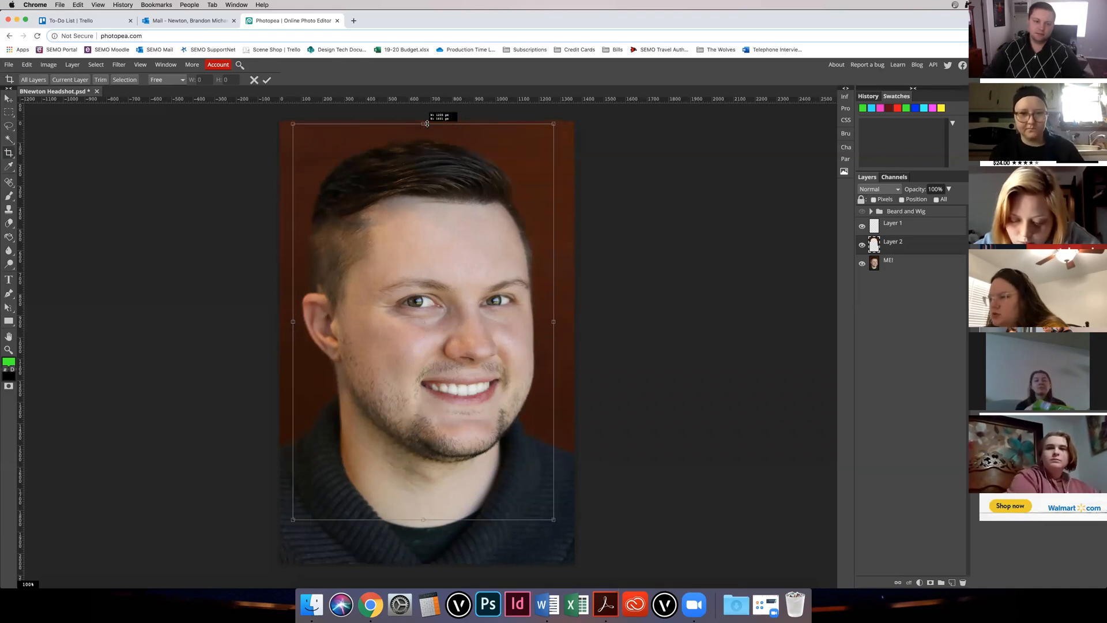
{"action": "left_click", "coordinate": [267, 81]}
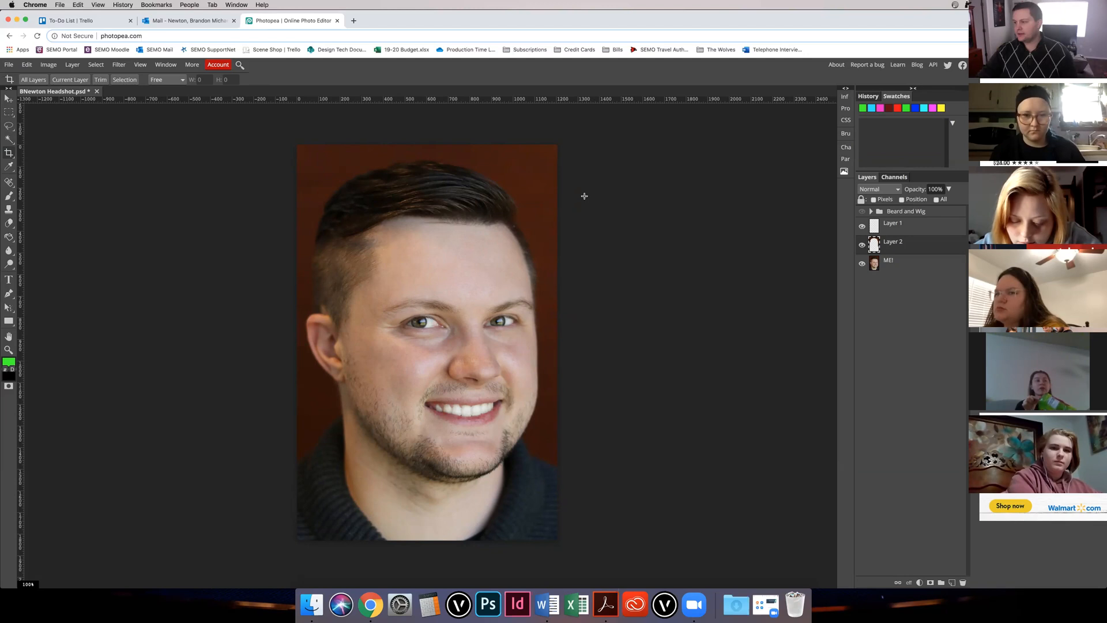
{"action": "key", "text": "super+z"}
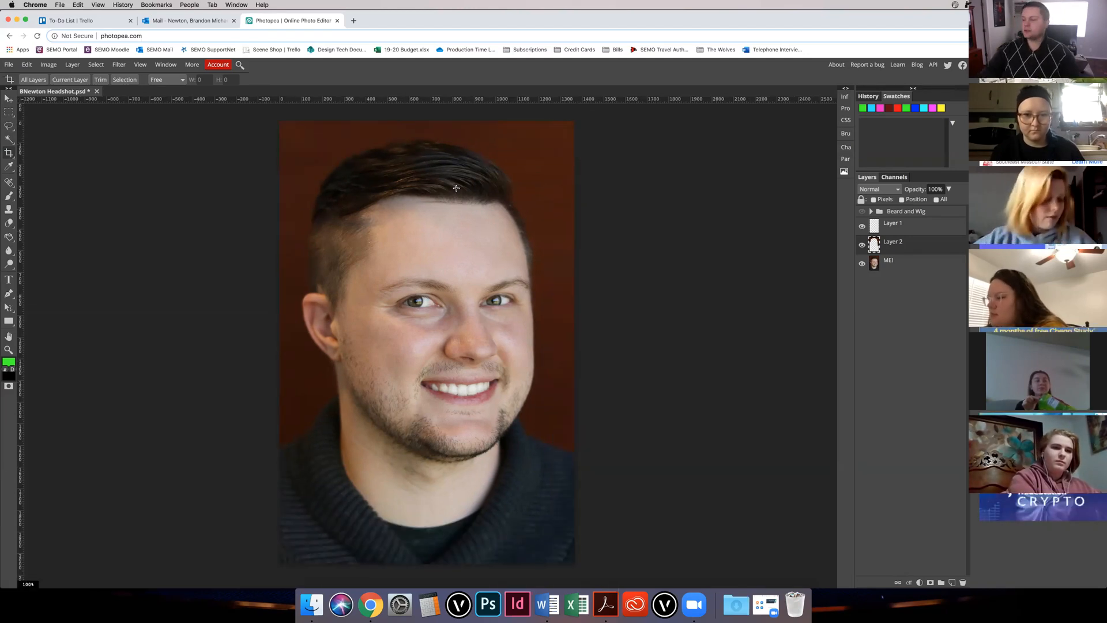
Step: Examine the face up close, panning across the eyes with the Hand tool and again while the Move tool is active
{"action": "left_click", "coordinate": [9, 337]}
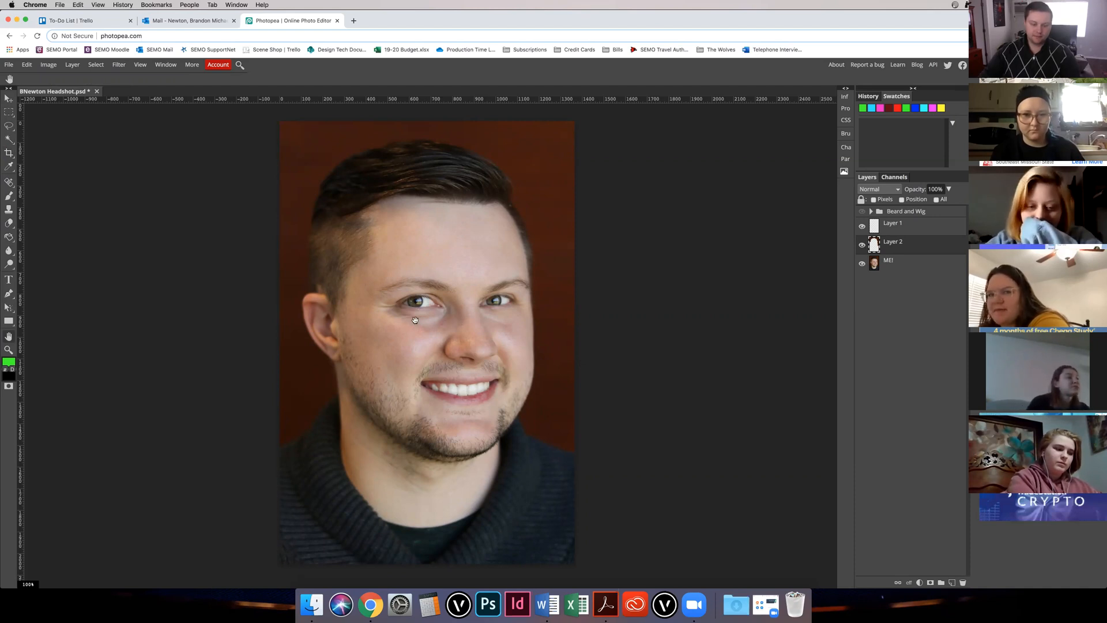
{"action": "scroll", "coordinate": [415, 320], "scroll_direction": "down", "scroll_amount": 3}
{"action": "scroll", "coordinate": [415, 320], "scroll_direction": "up", "scroll_amount": 7}
{"action": "scroll", "coordinate": [415, 320], "scroll_direction": "down", "scroll_amount": 3}
{"action": "scroll", "coordinate": [415, 320], "scroll_direction": "up", "scroll_amount": 3}
{"action": "left_click_drag", "start_coordinate": [690, 338], "coordinate": [267, 343]}
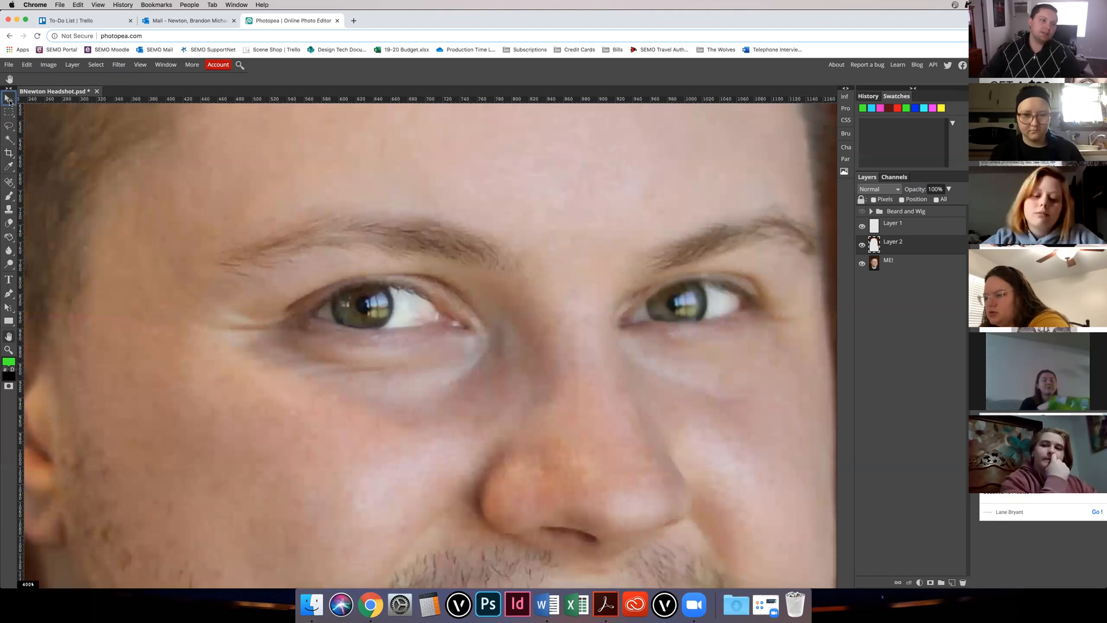
{"action": "left_click", "coordinate": [8, 99]}
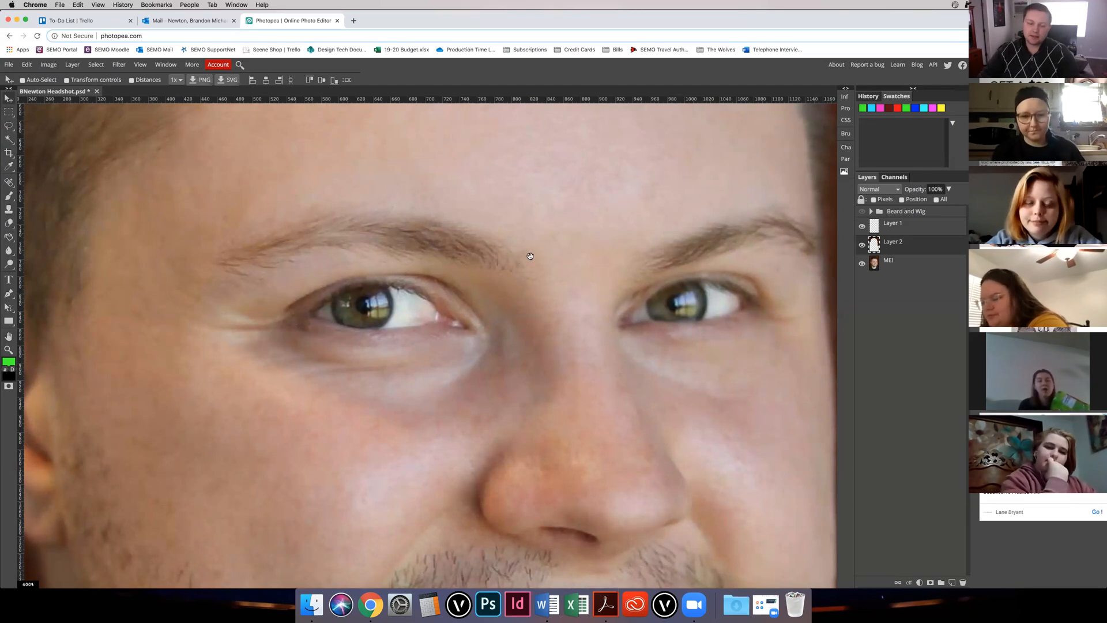
{"action": "left_click_drag", "start_coordinate": [509, 258], "coordinate": [595, 190]}
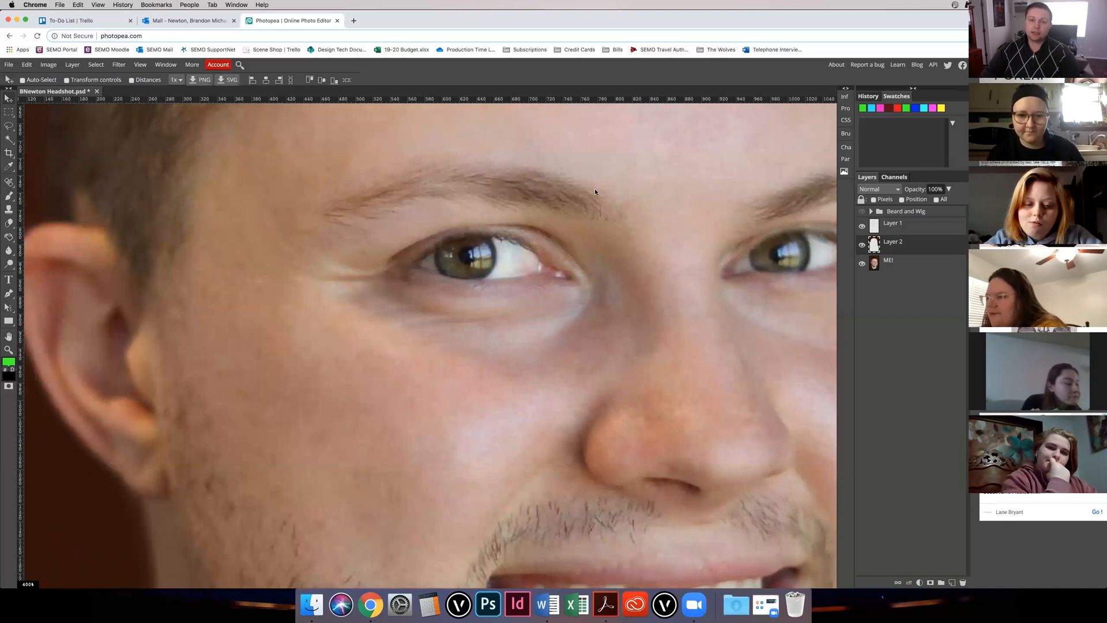
Step: Inspect the eye up close with the Zoom tool and return to a 100% view of the whole photo
{"action": "left_click", "coordinate": [9, 112]}
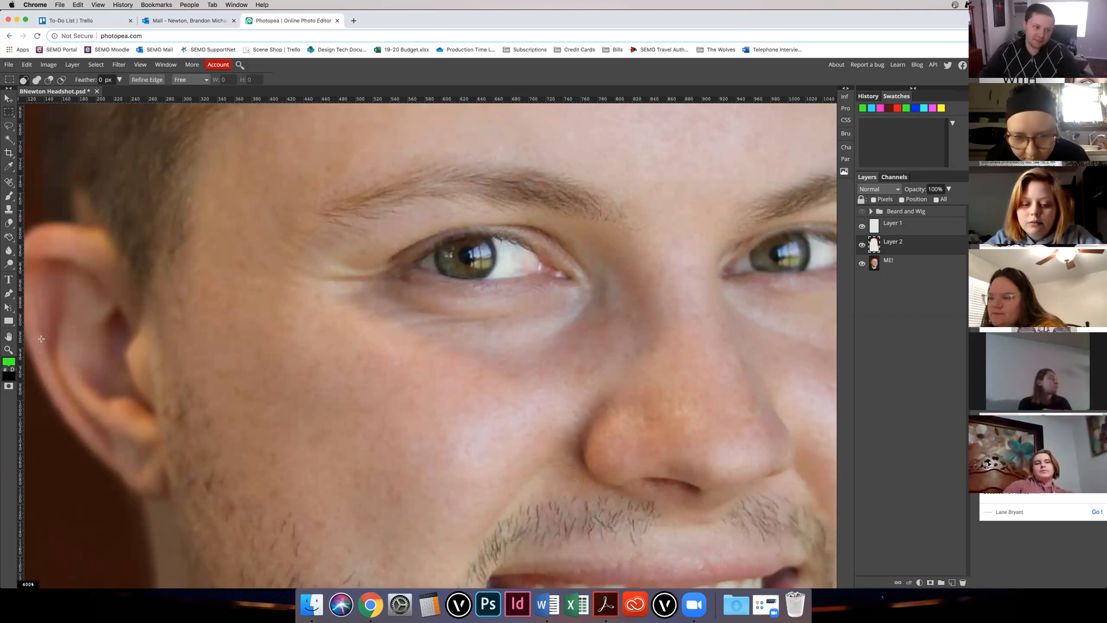
{"action": "left_click", "coordinate": [9, 349]}
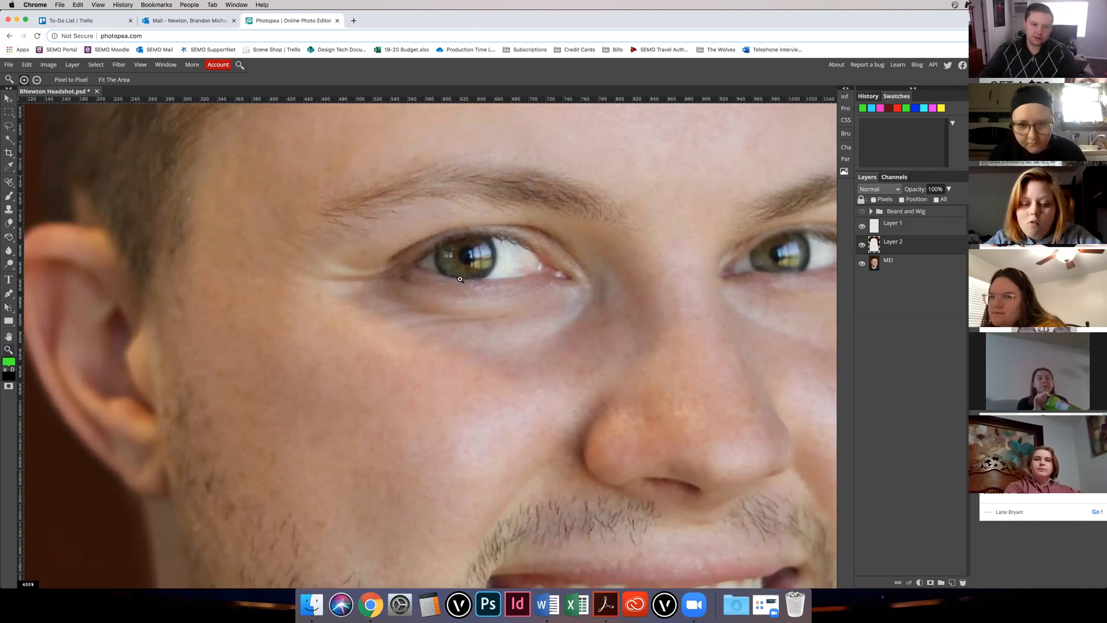
{"action": "left_click", "coordinate": [580, 275]}
{"action": "left_click", "coordinate": [542, 280]}
{"action": "left_click", "coordinate": [505, 285]}
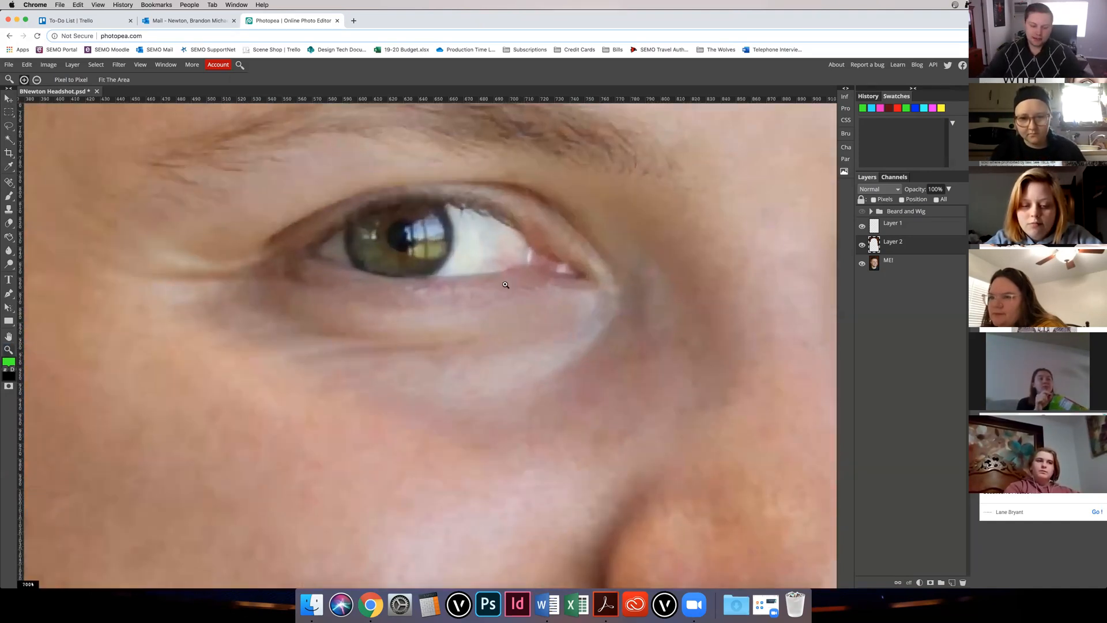
{"action": "key", "text": "alt"}
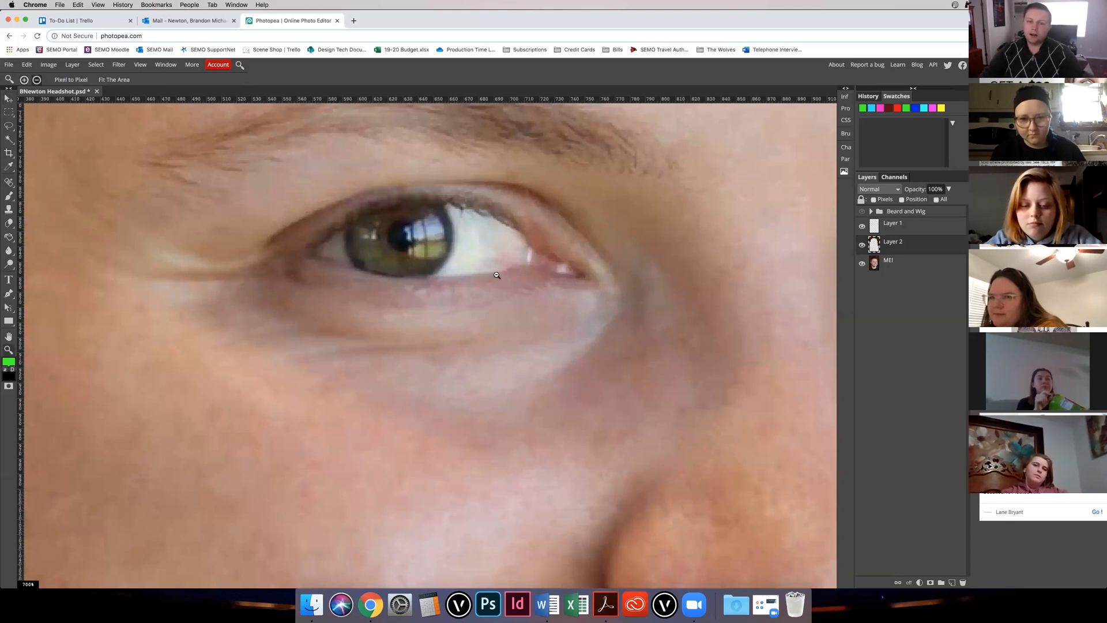
{"action": "left_click", "coordinate": [497, 275], "text": "alt"}
{"action": "left_click", "coordinate": [496, 275], "text": "alt"}
{"action": "left_click", "coordinate": [496, 275], "text": "alt"}
{"action": "left_click", "coordinate": [494, 275], "text": "alt"}
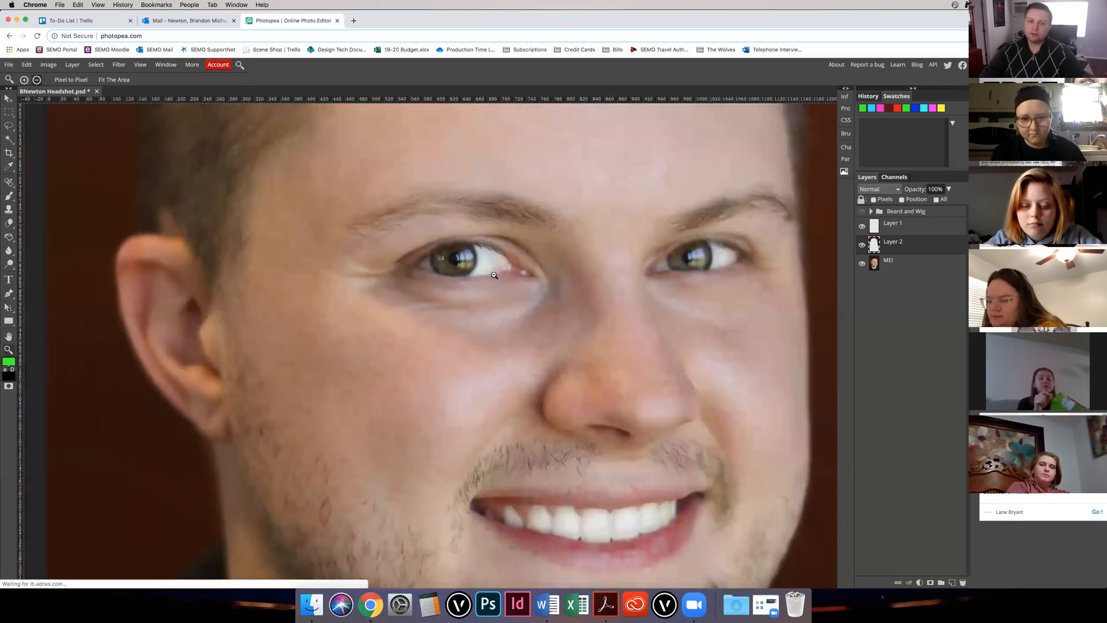
{"action": "left_click", "coordinate": [494, 275], "text": "alt"}
{"action": "left_click", "coordinate": [494, 275], "text": "alt"}
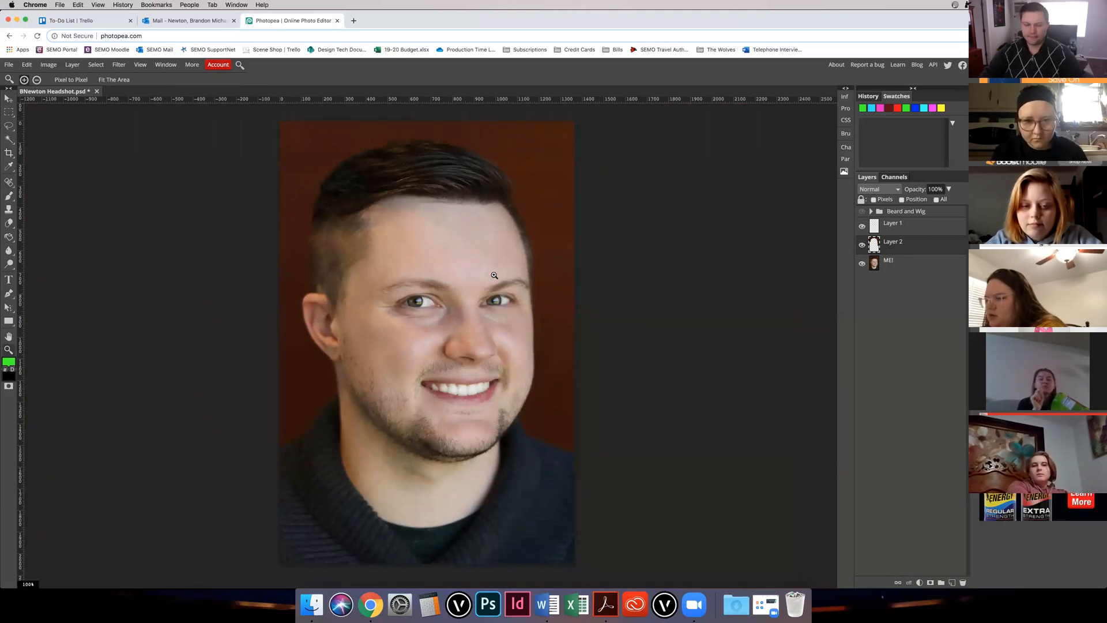
Step: Select a rectangle over the hair and forehead, and add an overlapping rectangle over the nose and the eye beside it
{"action": "key", "text": "v"}
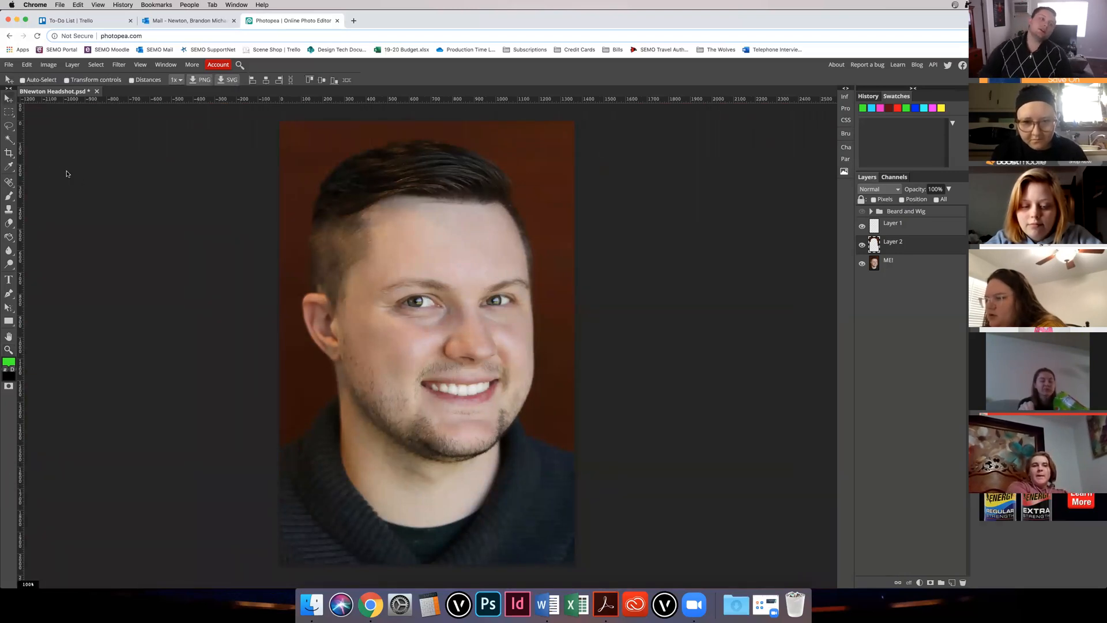
{"action": "left_click", "coordinate": [8, 125]}
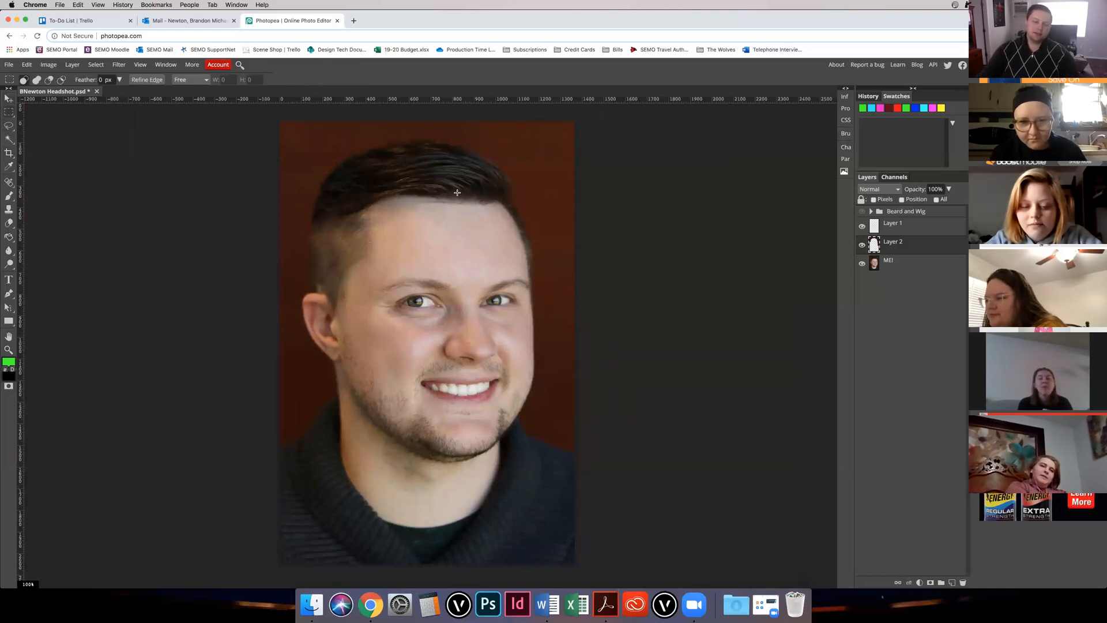
{"action": "left_click_drag", "start_coordinate": [325, 160], "coordinate": [509, 250]}
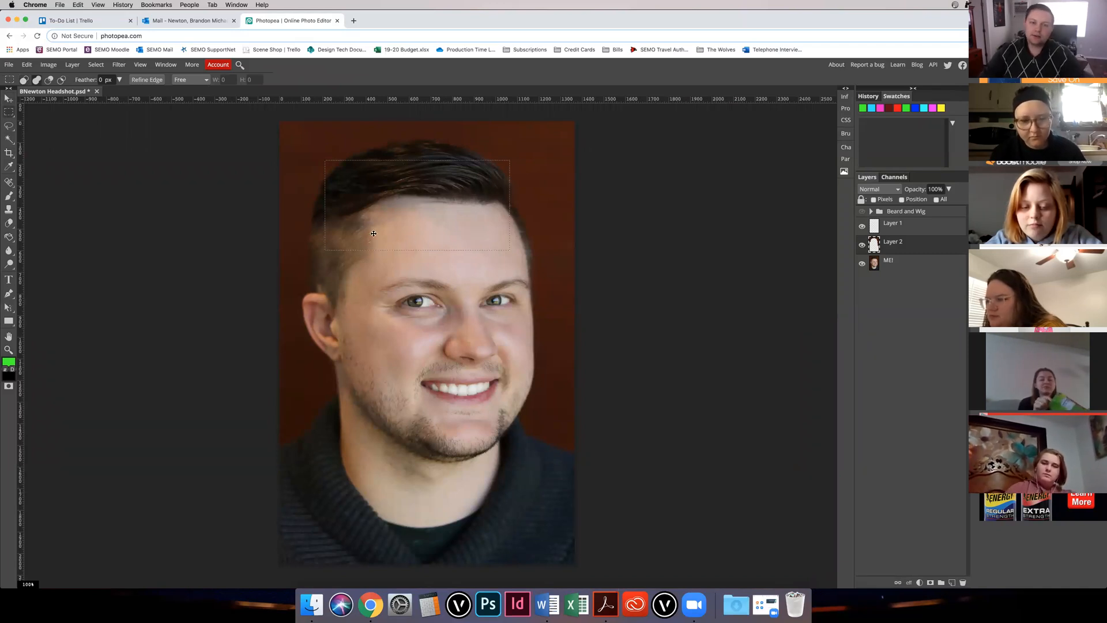
{"action": "left_click_drag", "start_coordinate": [528, 394], "coordinate": [415, 228]}
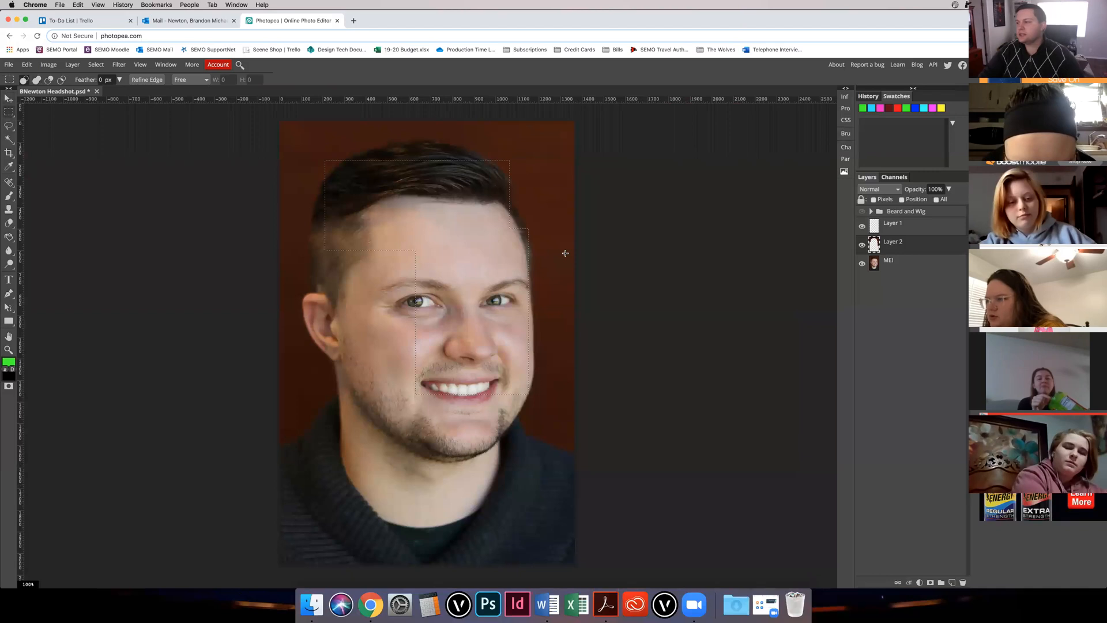
Step: Fill the combined selection with green on Layer 1 using the Paint Bucket, and undo the fill
{"action": "left_click", "coordinate": [897, 229]}
{"action": "key", "text": "g"}
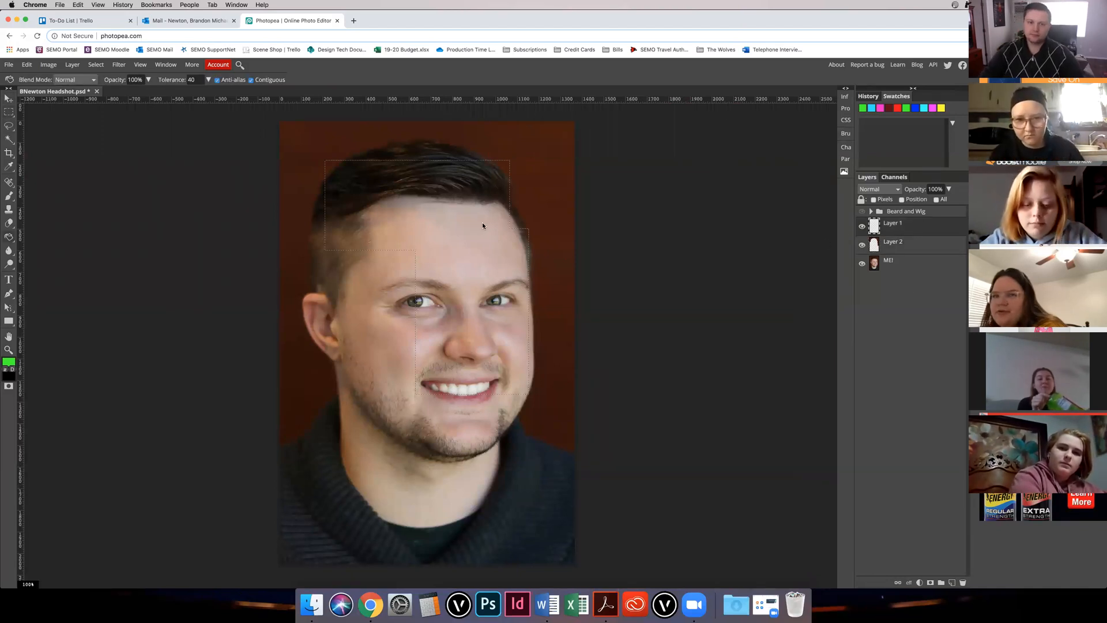
{"action": "left_click", "coordinate": [482, 222]}
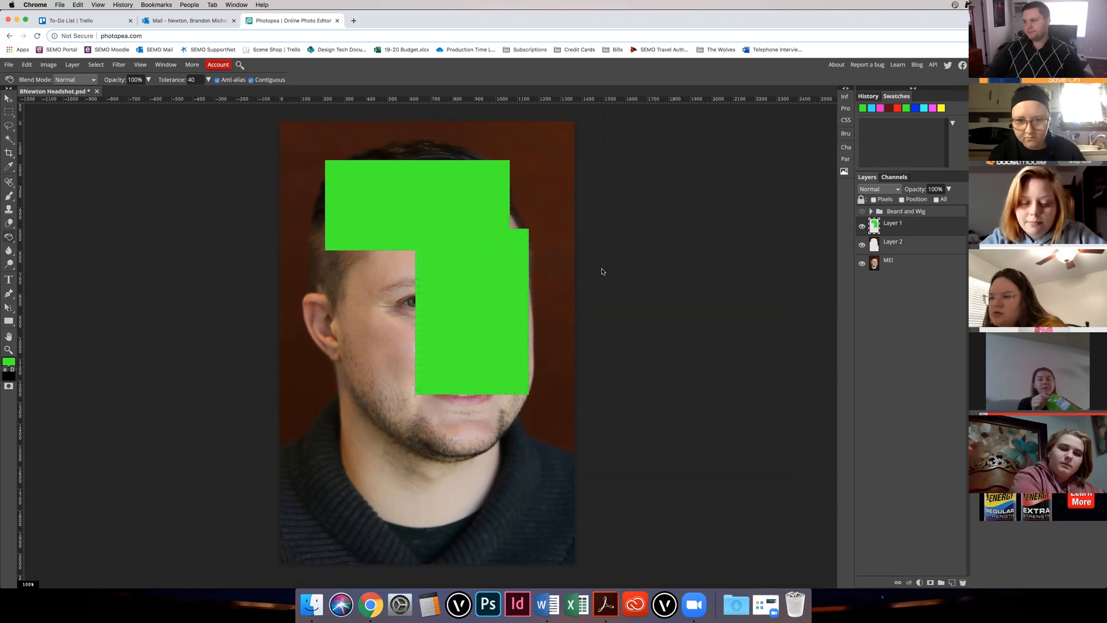
{"action": "key", "text": "super+z"}
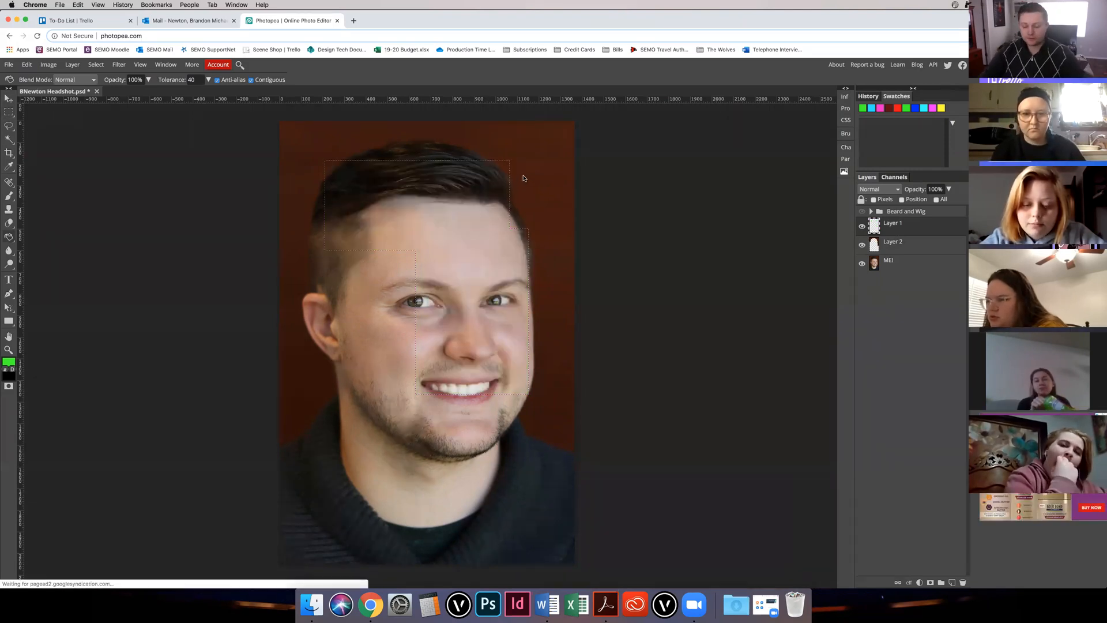
Step: Subtract two rectangles from the marquee selection: its upper right corner over the hair and its lower left corner beside the nose and mouth
{"action": "key", "text": "m"}
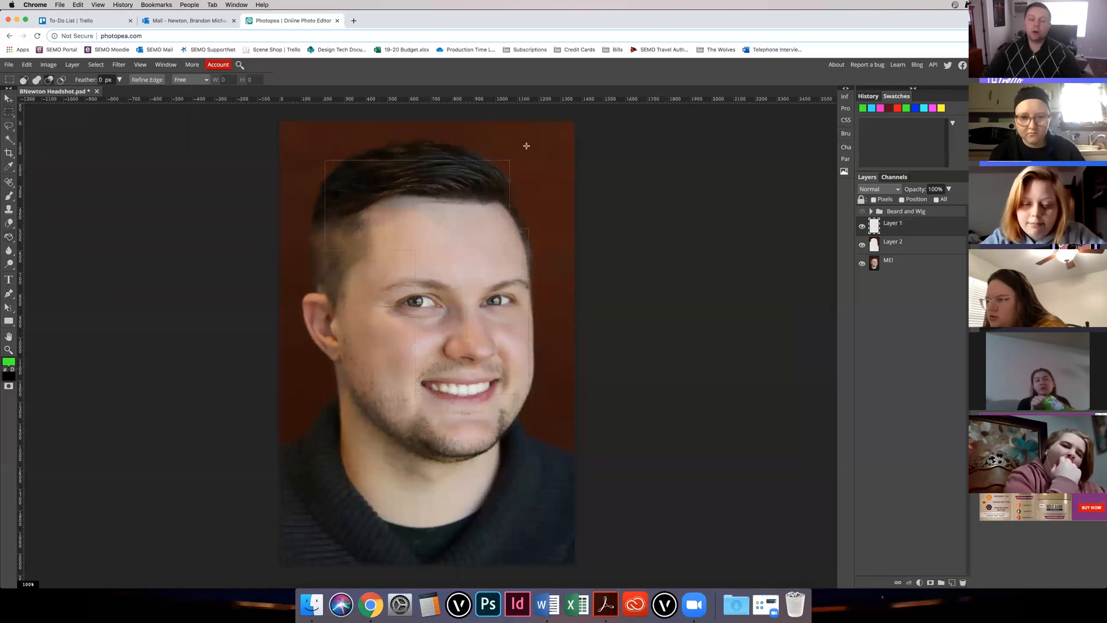
{"action": "left_click_drag", "start_coordinate": [526, 146], "coordinate": [421, 203]}
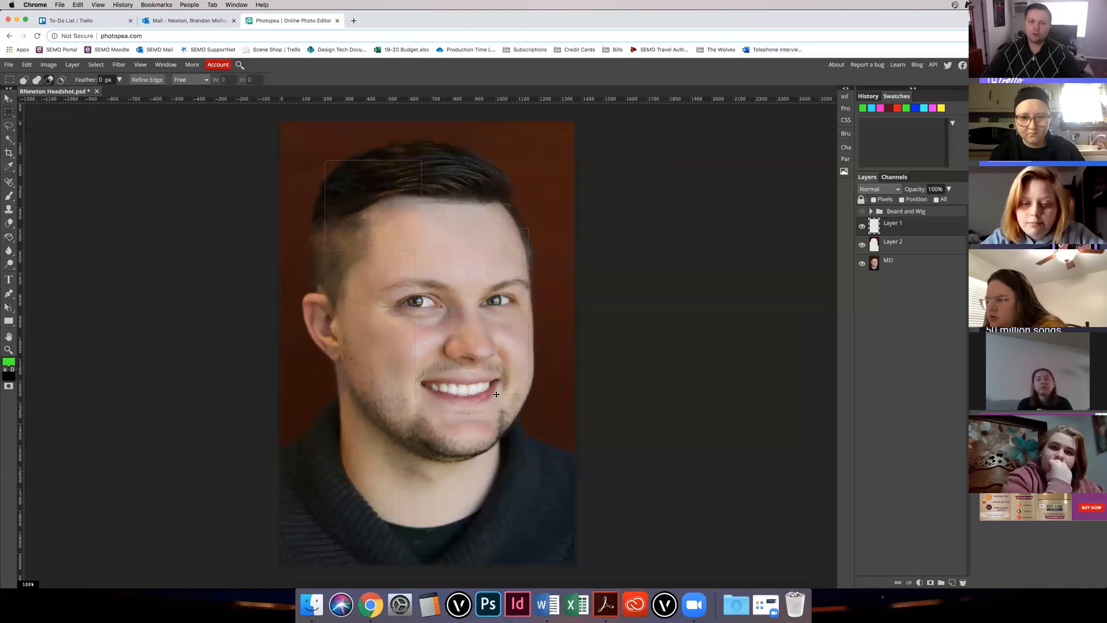
{"action": "left_click_drag", "start_coordinate": [406, 425], "coordinate": [496, 342]}
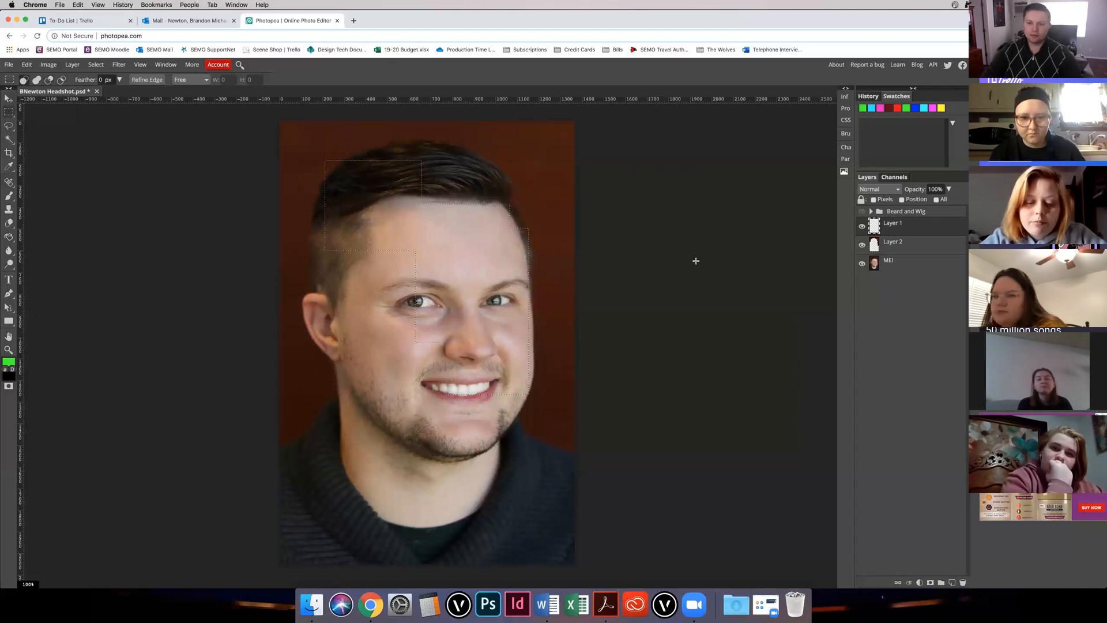
Step: Fill the reduced selection with green on Layer 1 using the Paint Bucket, and undo the fill
{"action": "key", "text": "g"}
{"action": "left_click", "coordinate": [478, 257]}
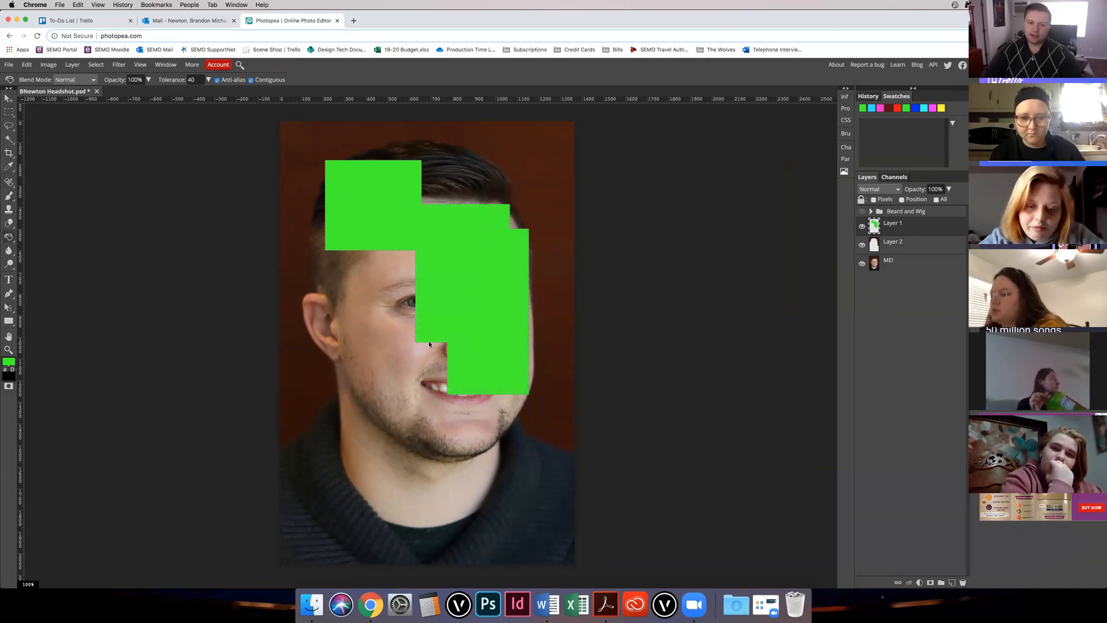
{"action": "key", "text": "super+z"}
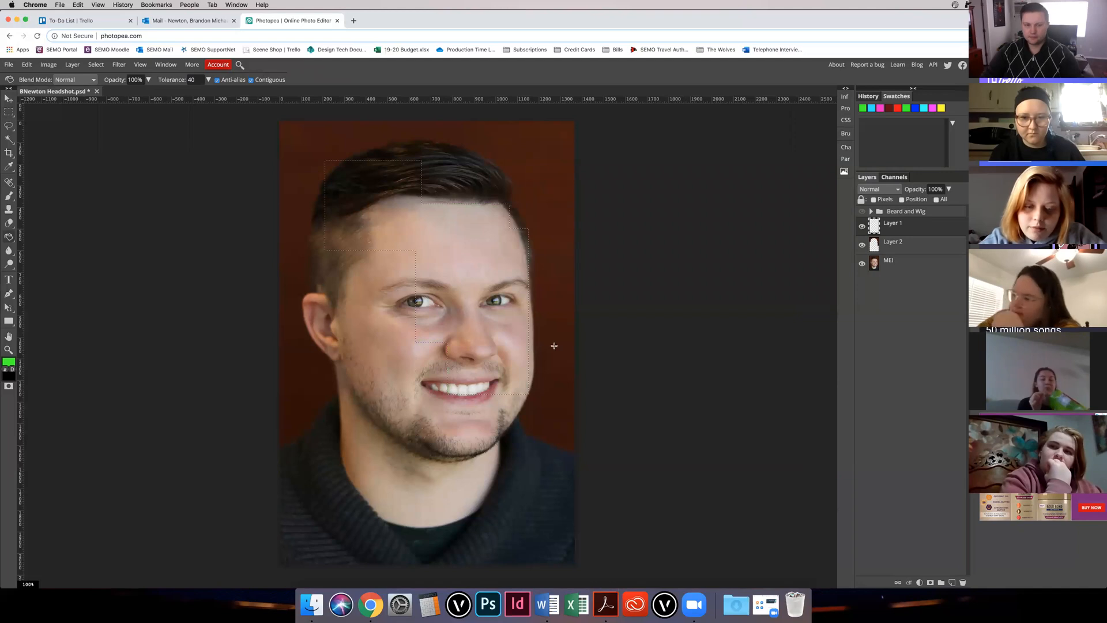
Step: Clear the marquee selection from the headshot using the Rectangle Select tool
{"action": "key", "text": "m"}
{"action": "left_click", "coordinate": [554, 328]}
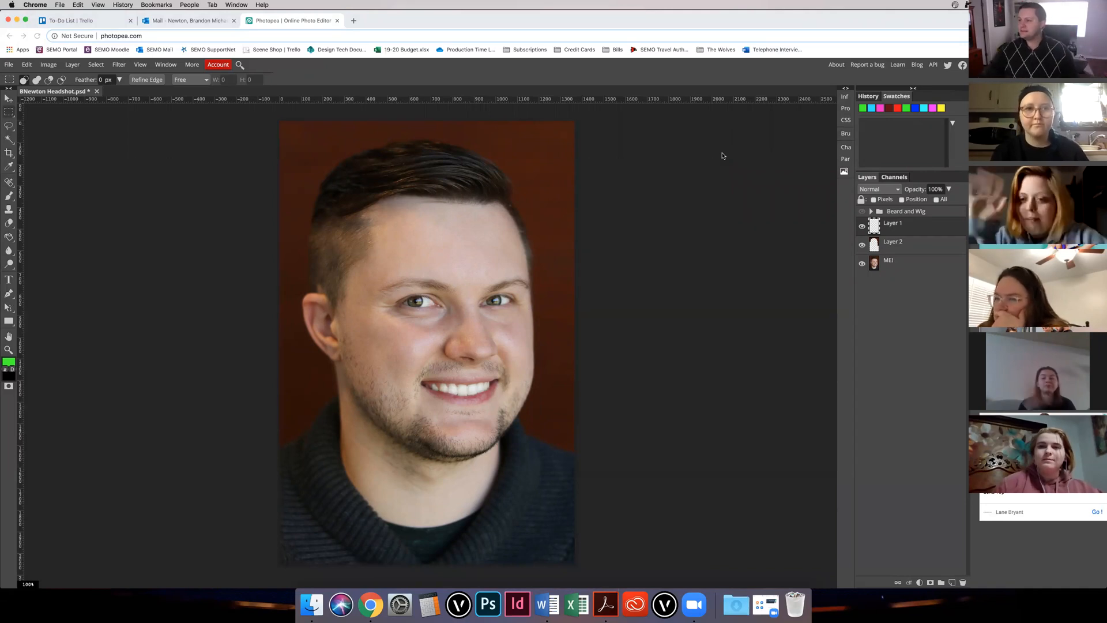
{"action": "left_click", "coordinate": [723, 154]}
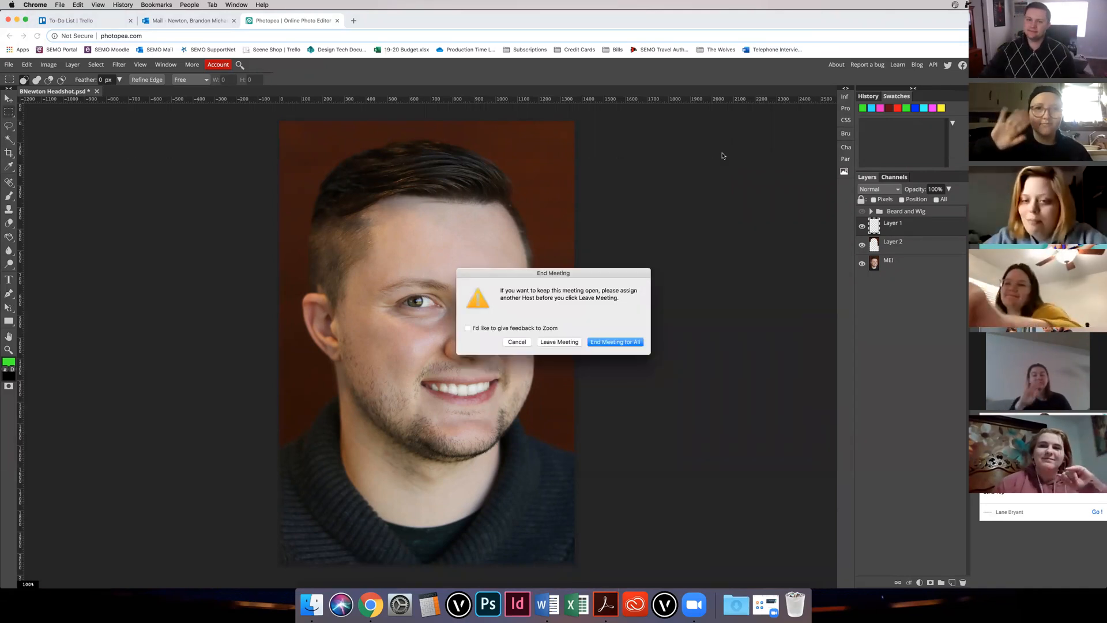